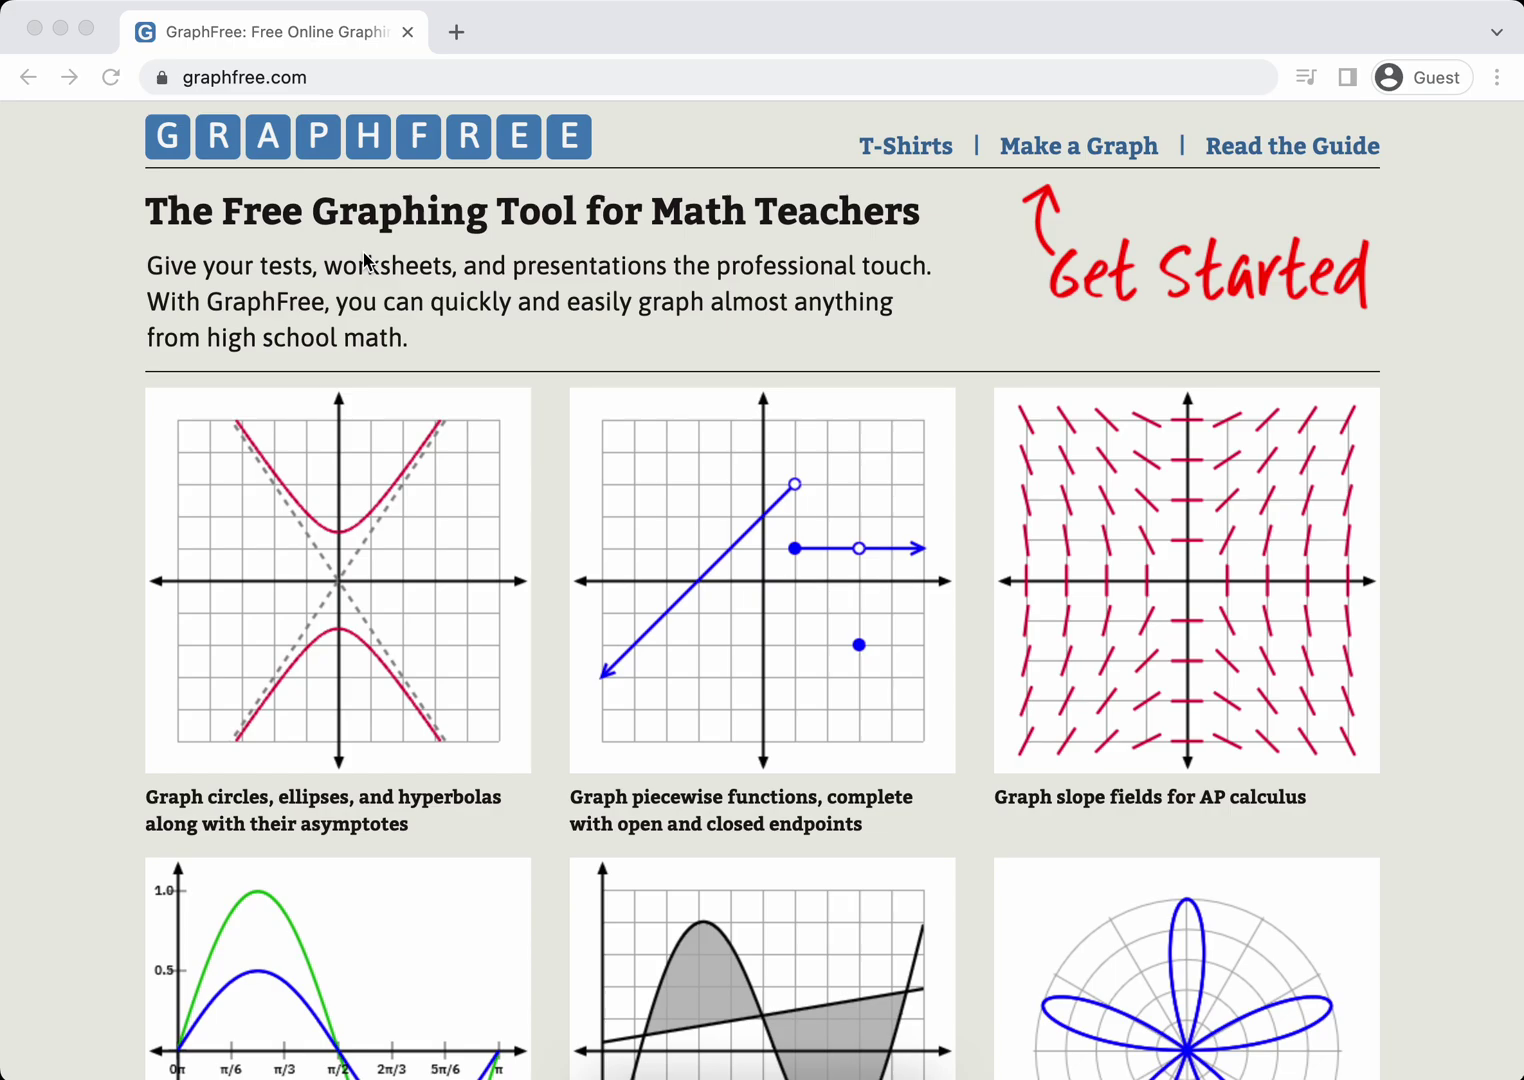
- Open GraphFree's graph editor from the home page
left_click(379, 77)
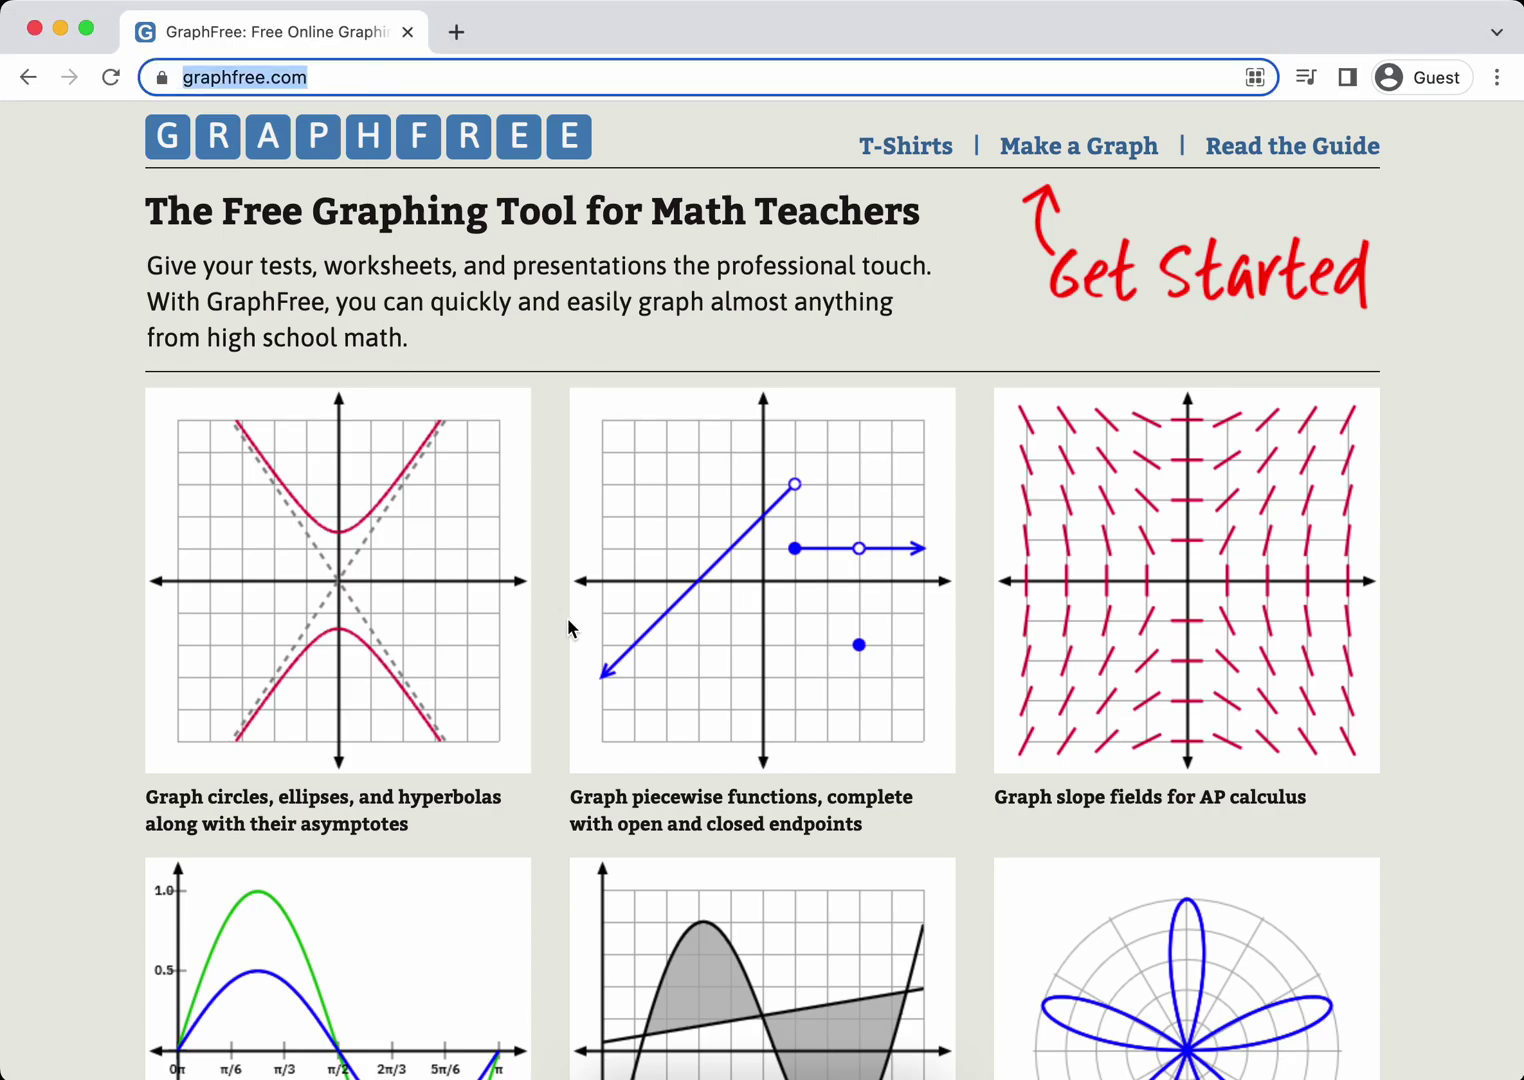
scroll(568, 617, "down", 3)
scroll(570, 627, "down", 5)
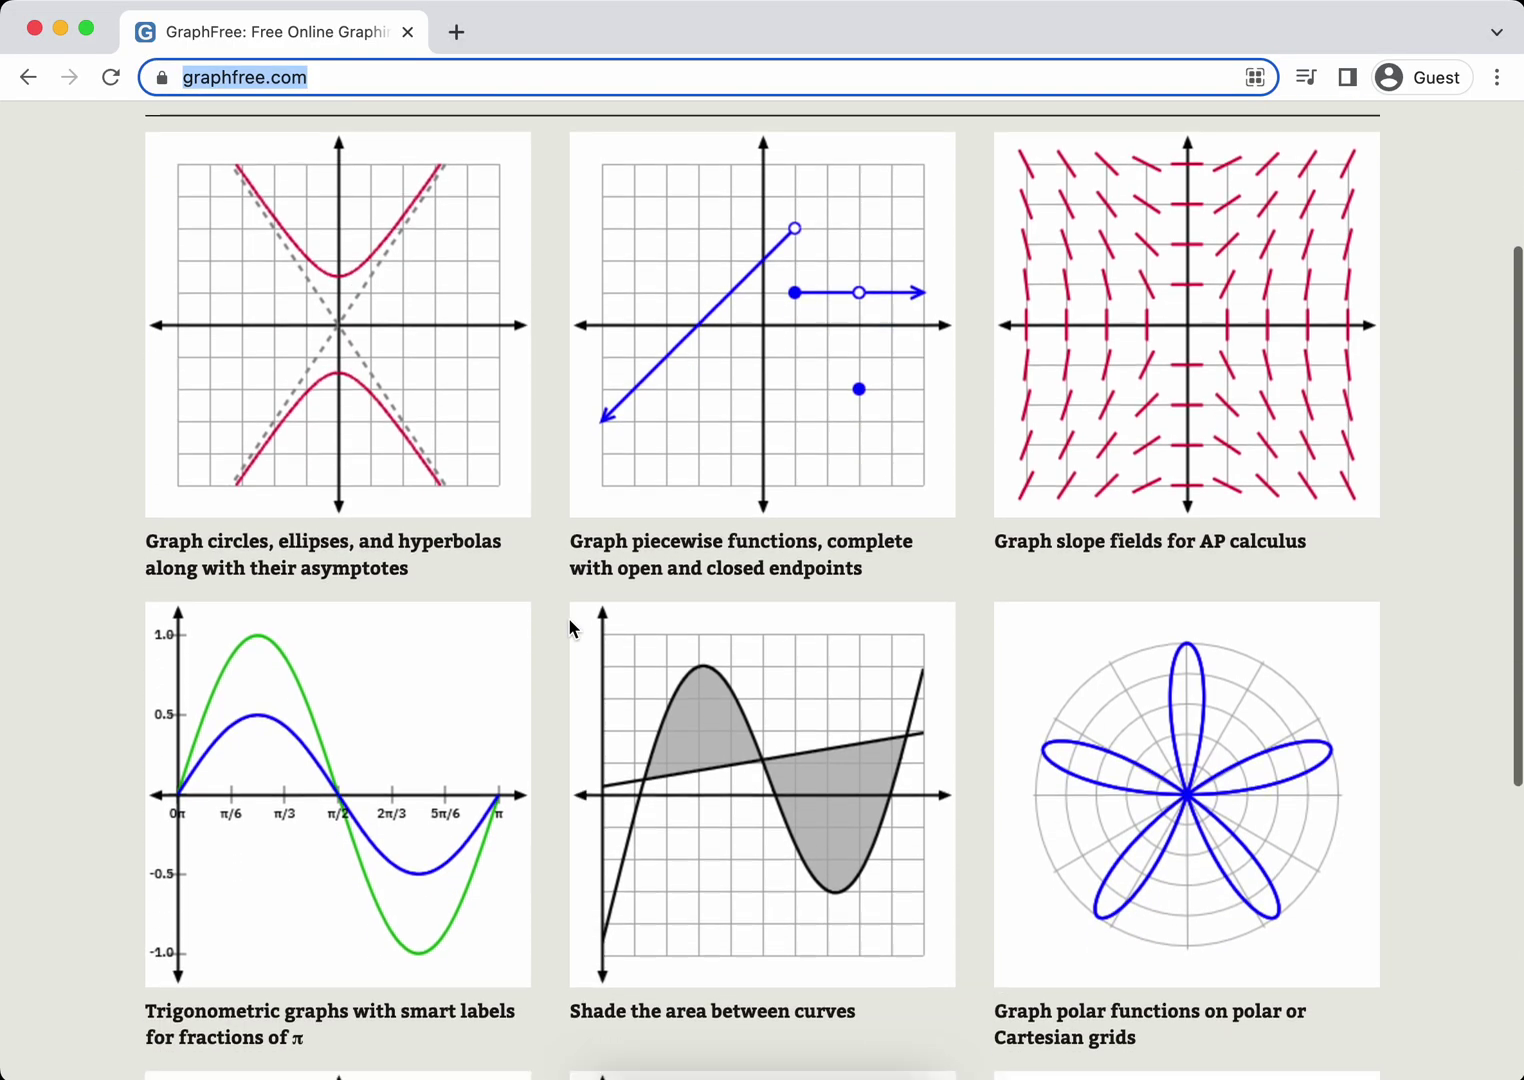
scroll(570, 627, "down", 4)
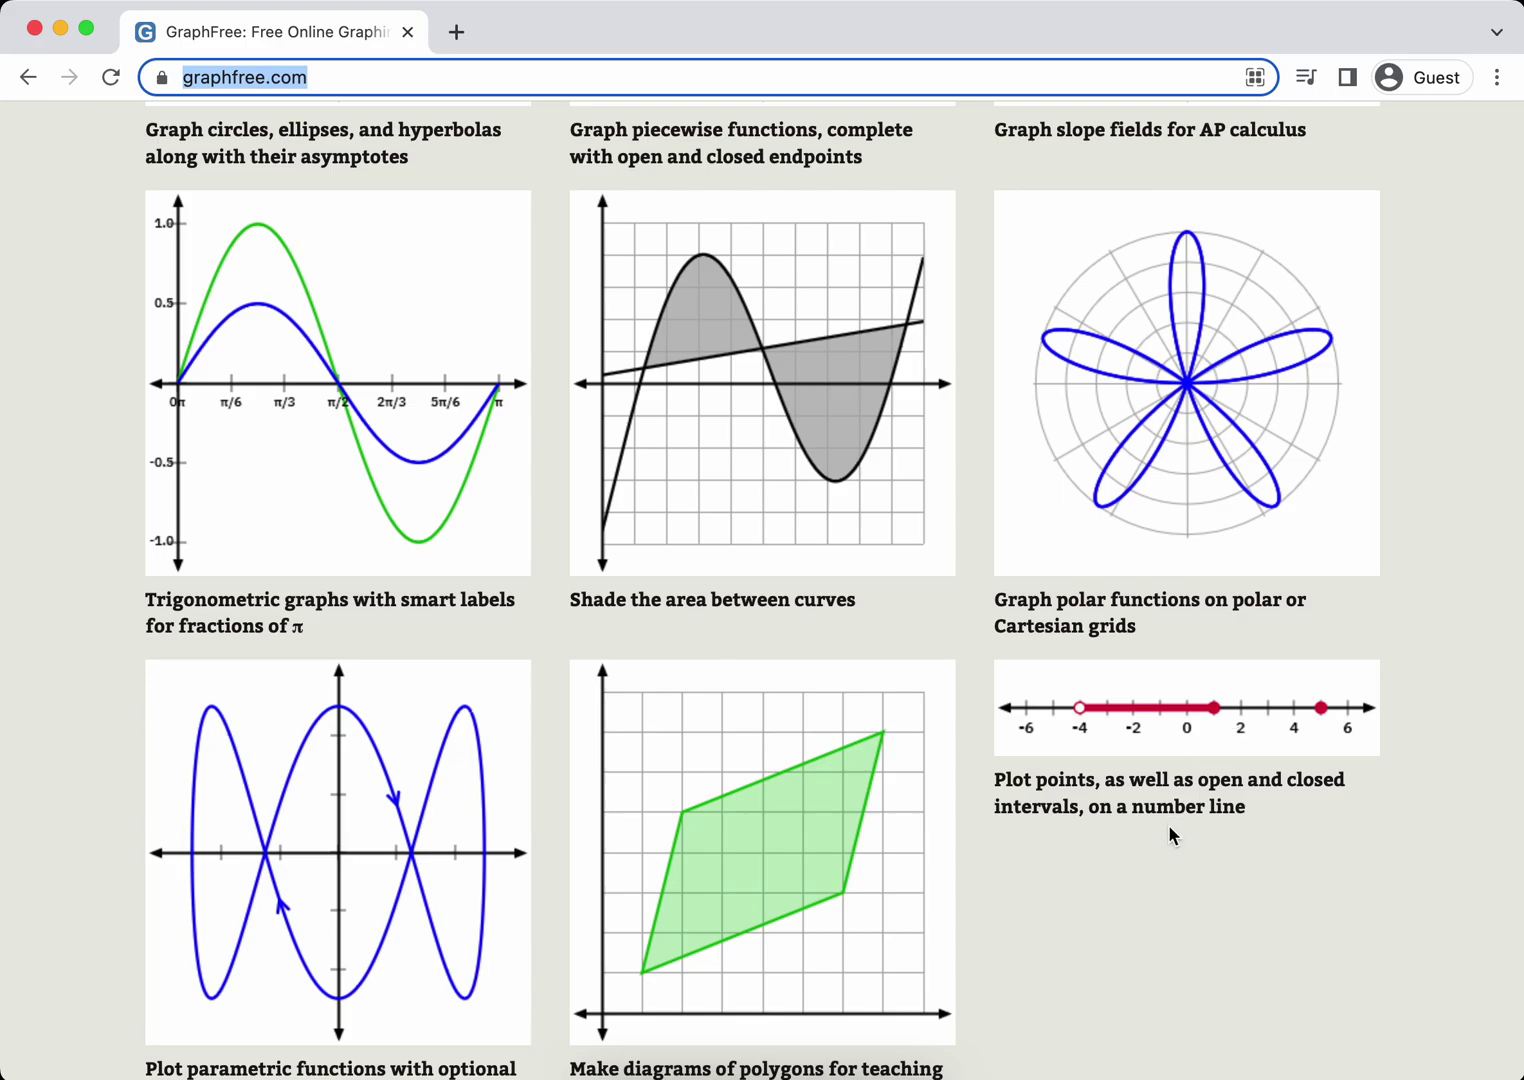
scroll(1168, 824, "up", 4)
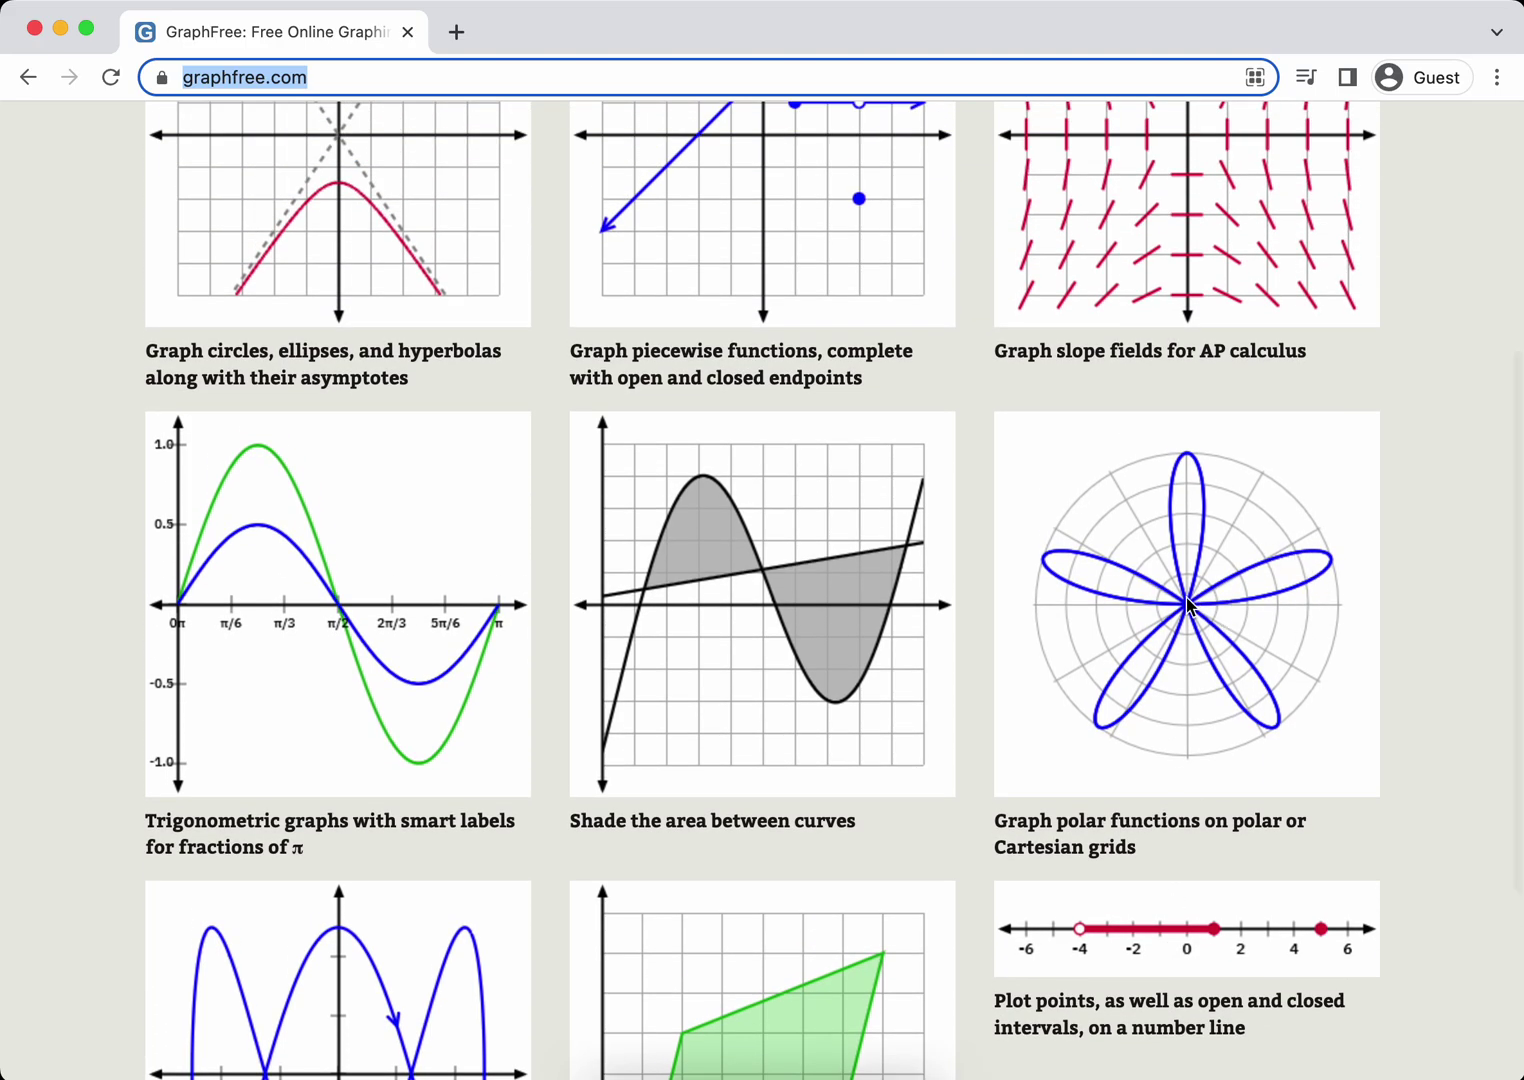
scroll(1208, 590, "up", 3)
scroll(1210, 400, "up", 3)
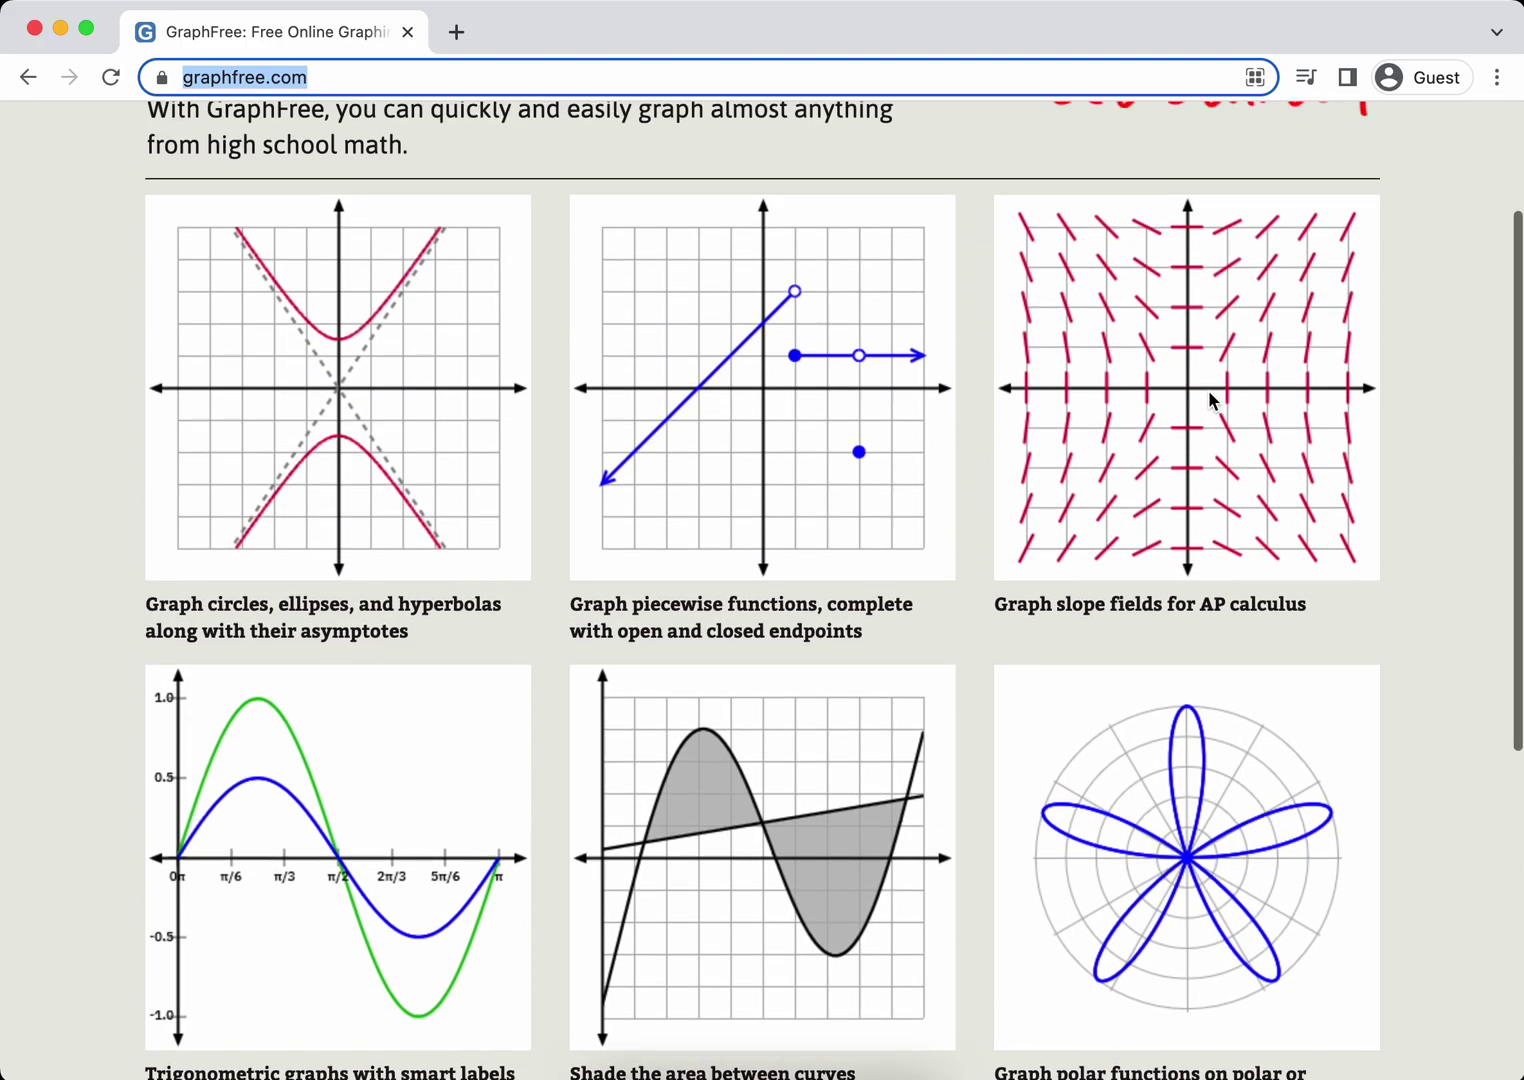
scroll(957, 471, "up", 3)
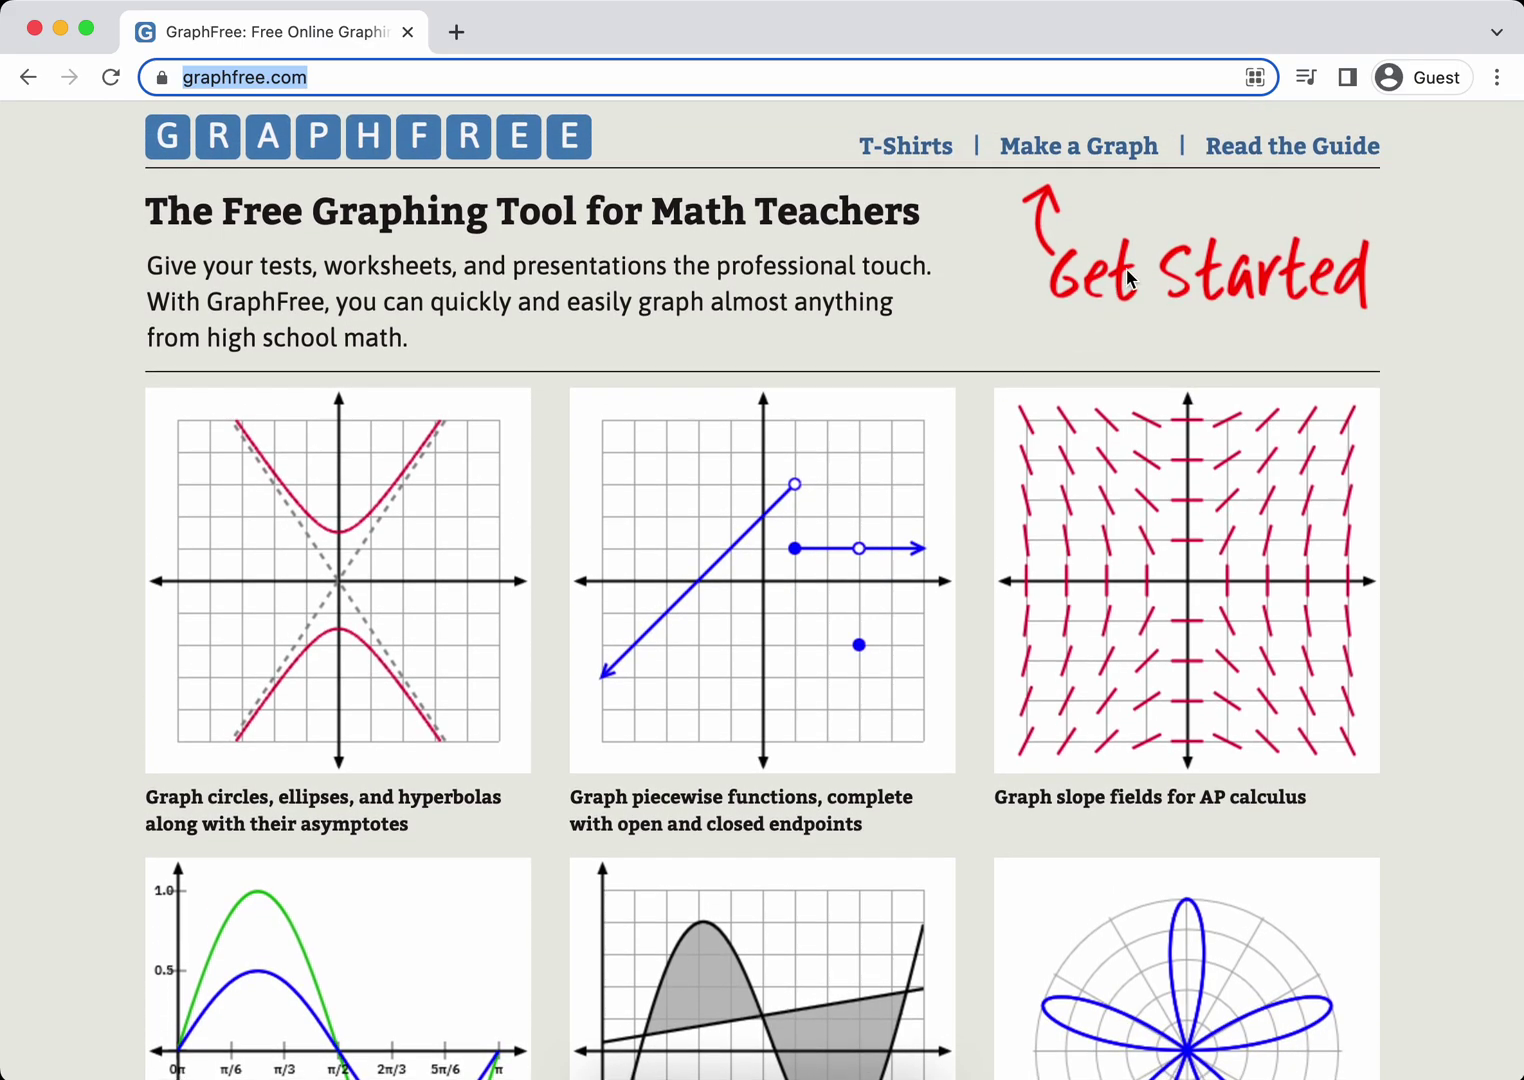
left_click(1117, 152)
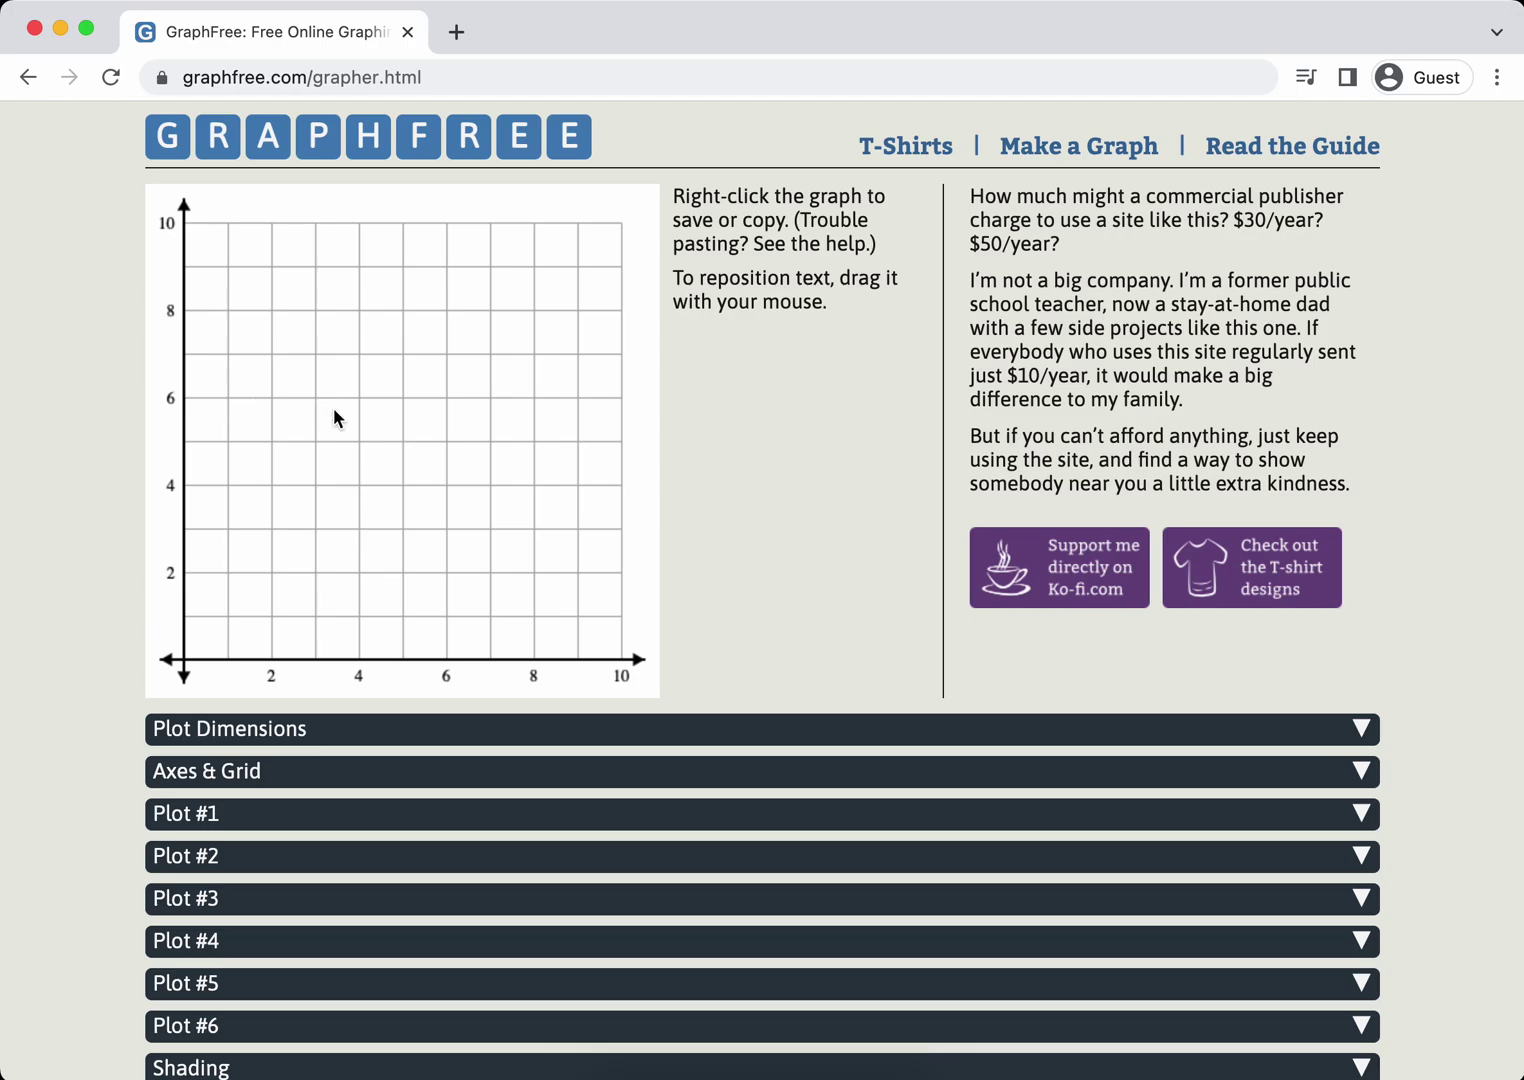
- Open the usage guide in a new tab, then return to the blank graph editor
scroll(675, 457, "down", 1)
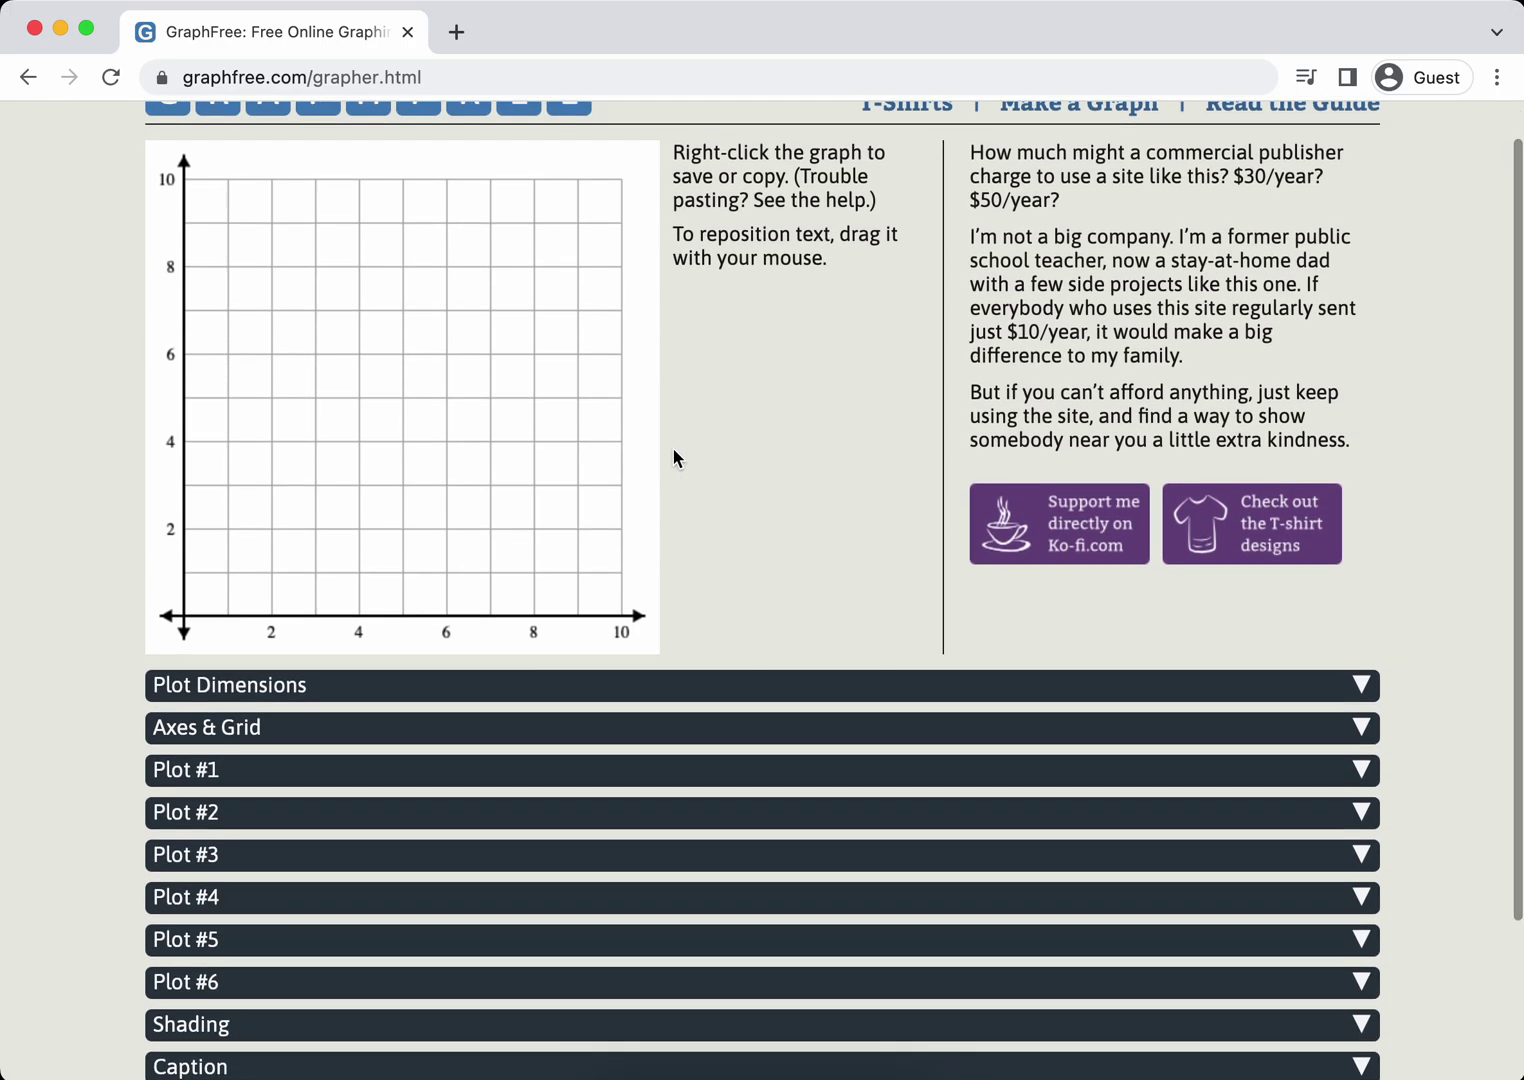
scroll(673, 458, "up", 1)
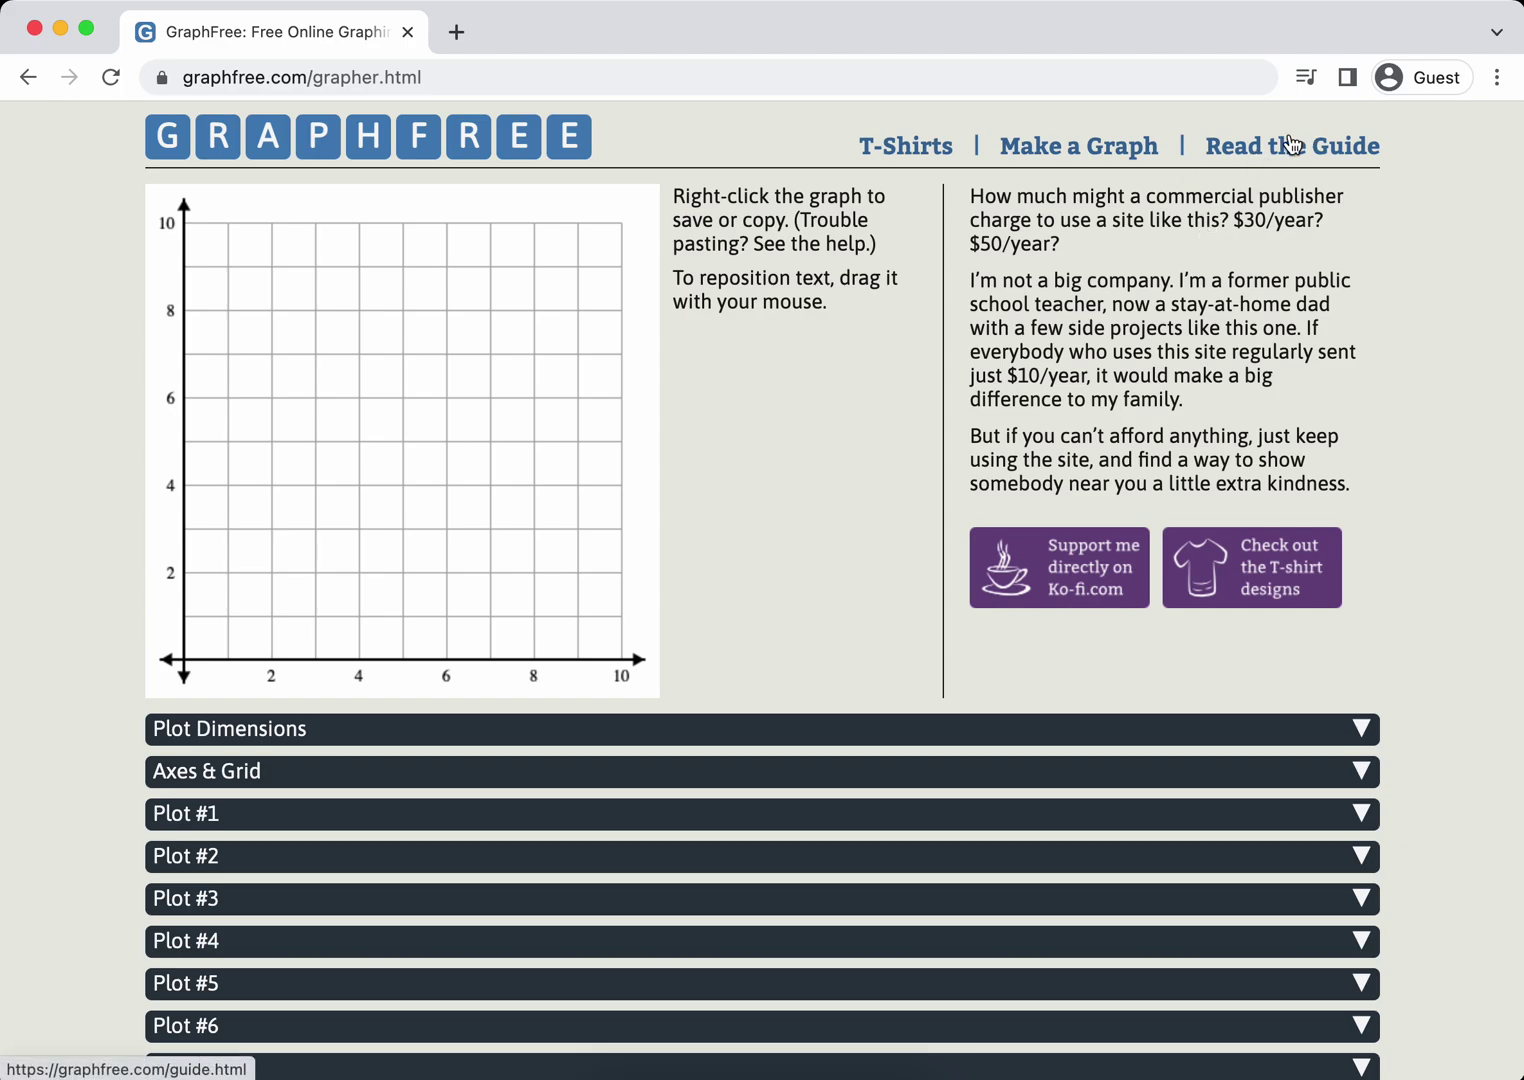
left_click(1292, 146)
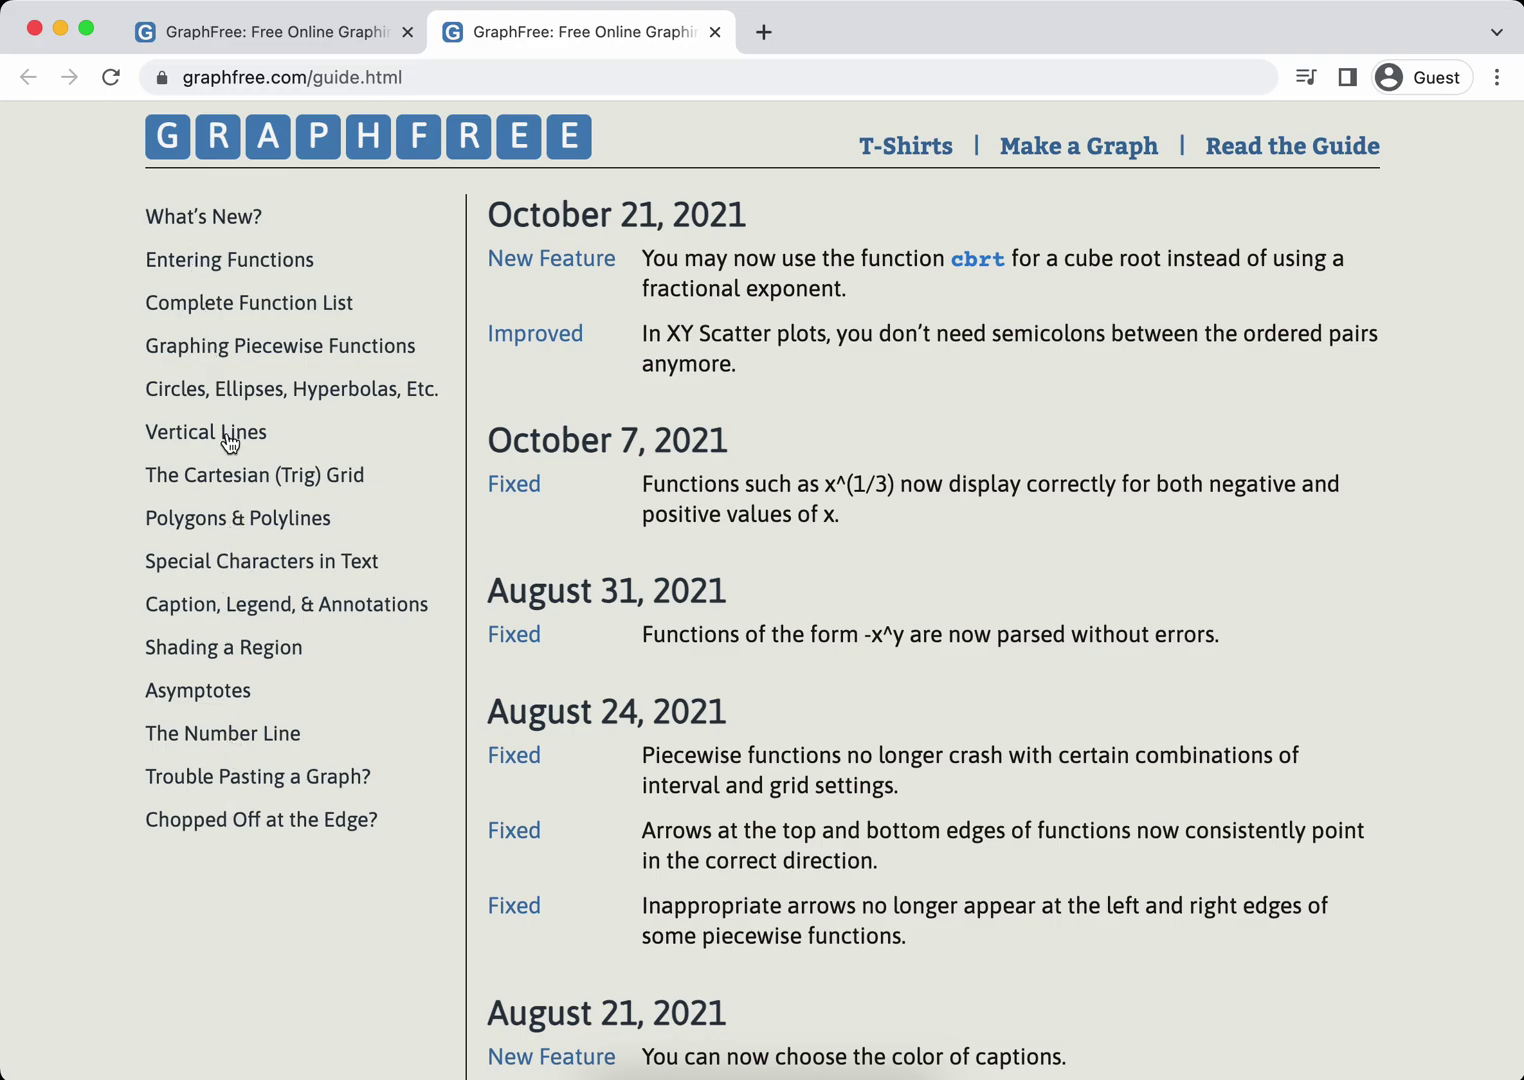
left_click(1085, 149)
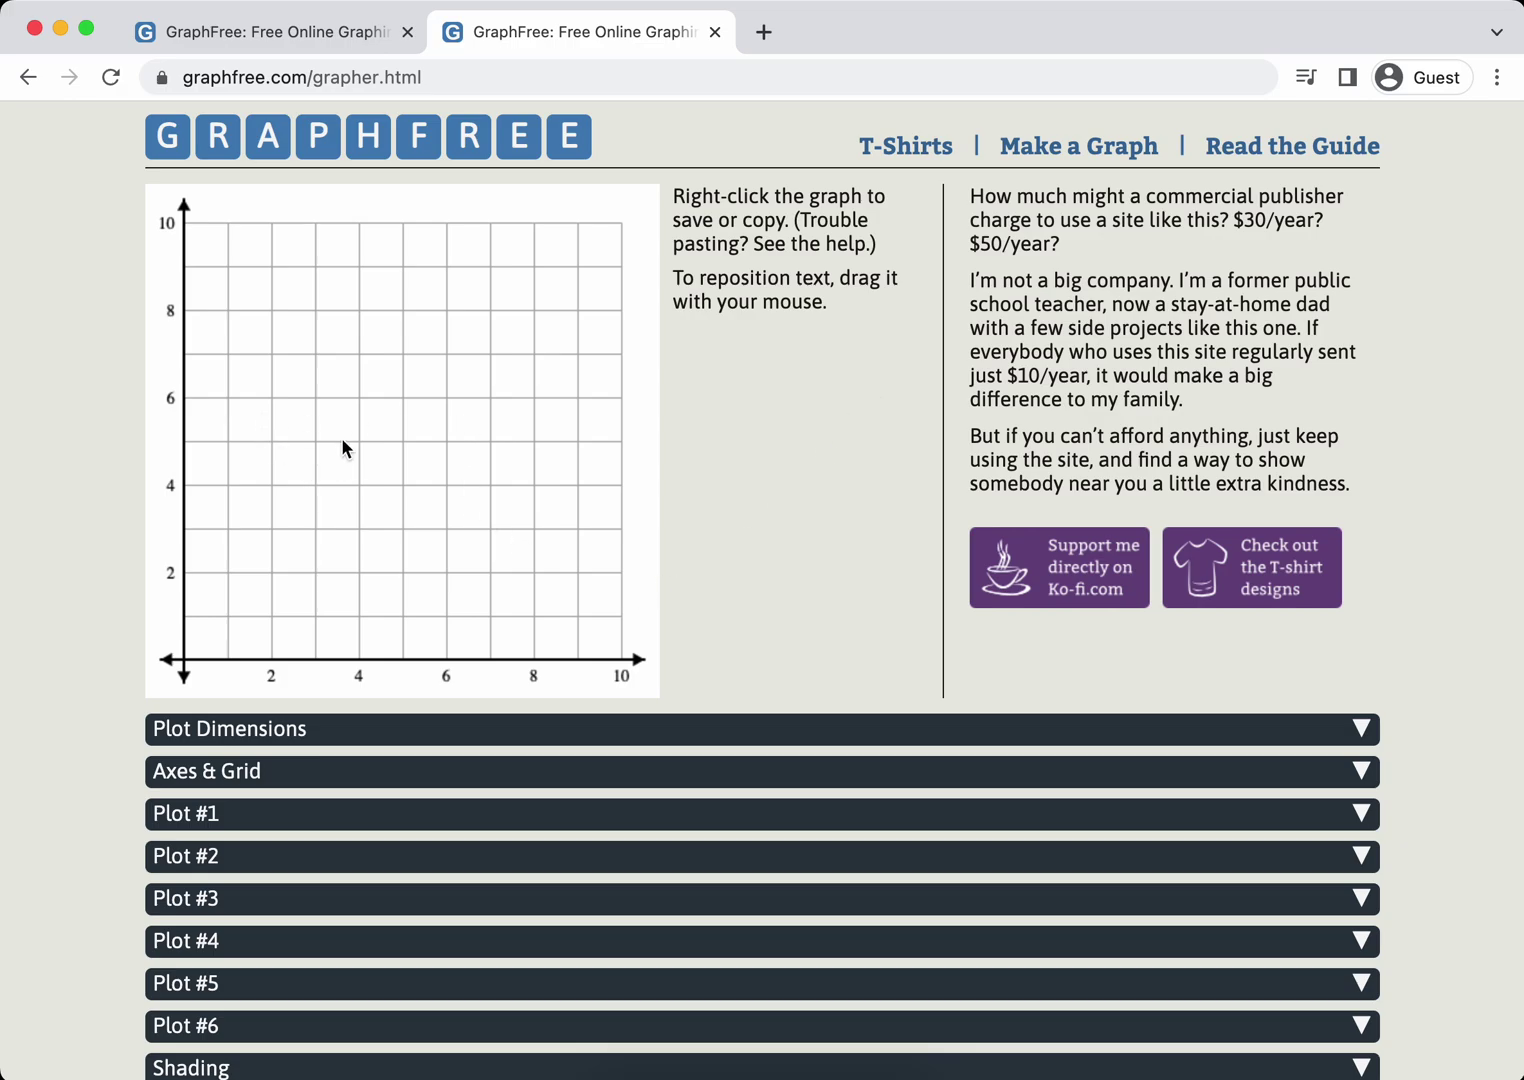
scroll(674, 598, "down", 2)
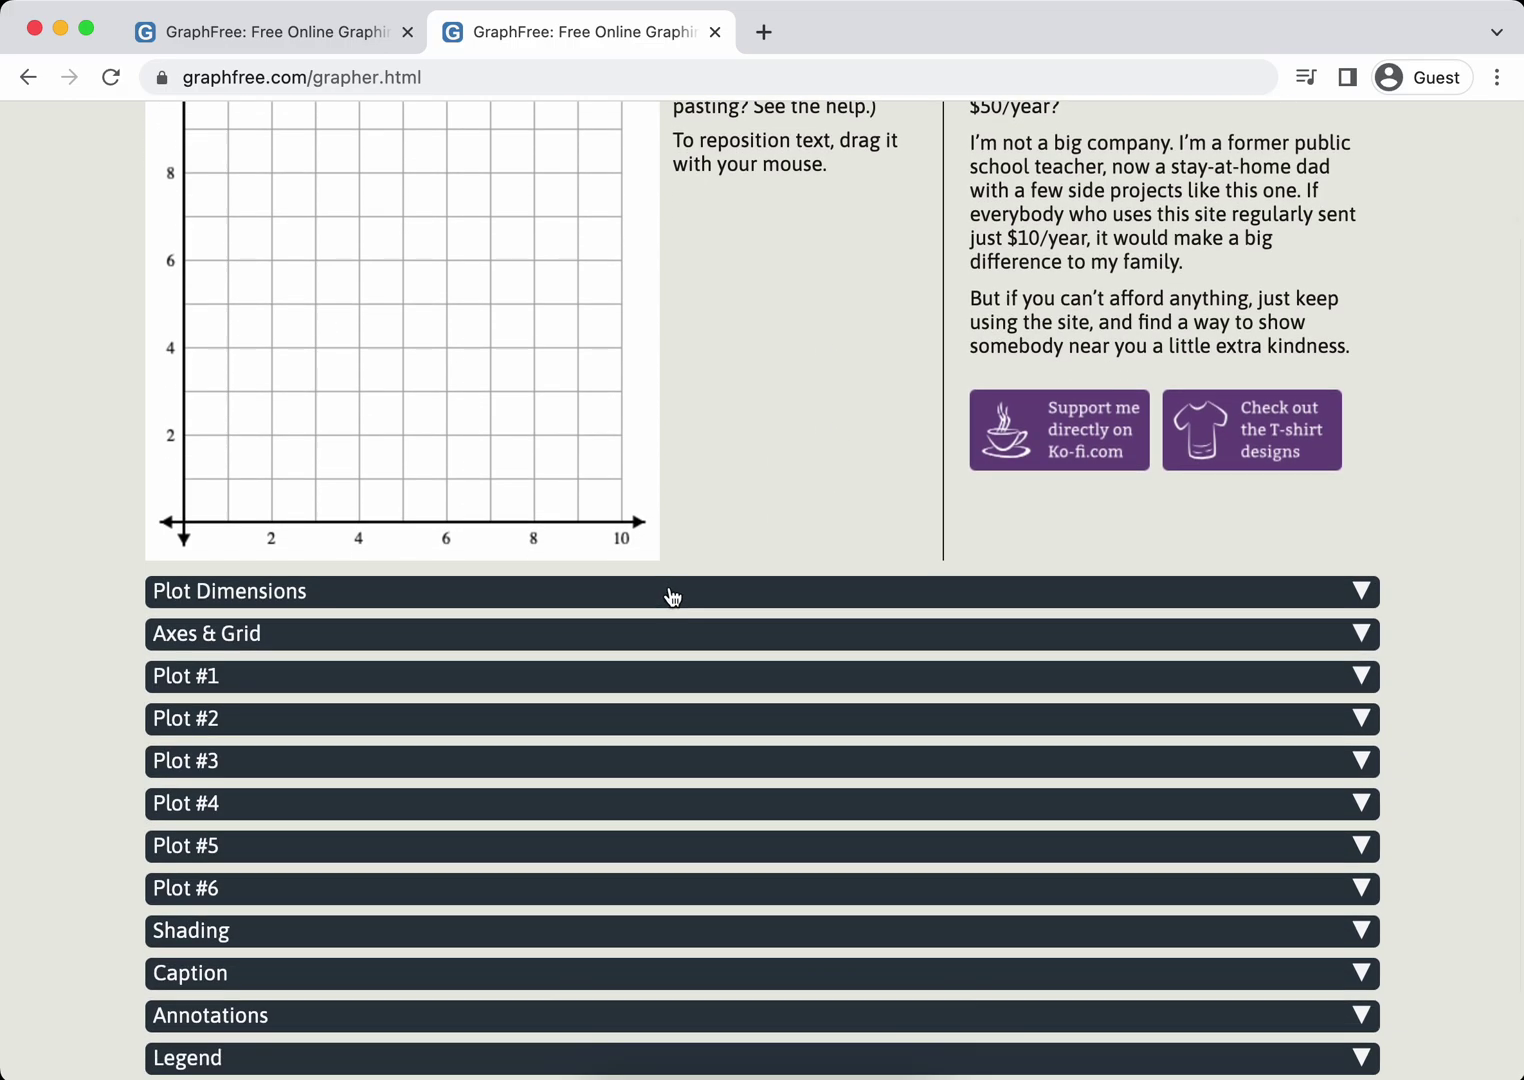
left_click(672, 593)
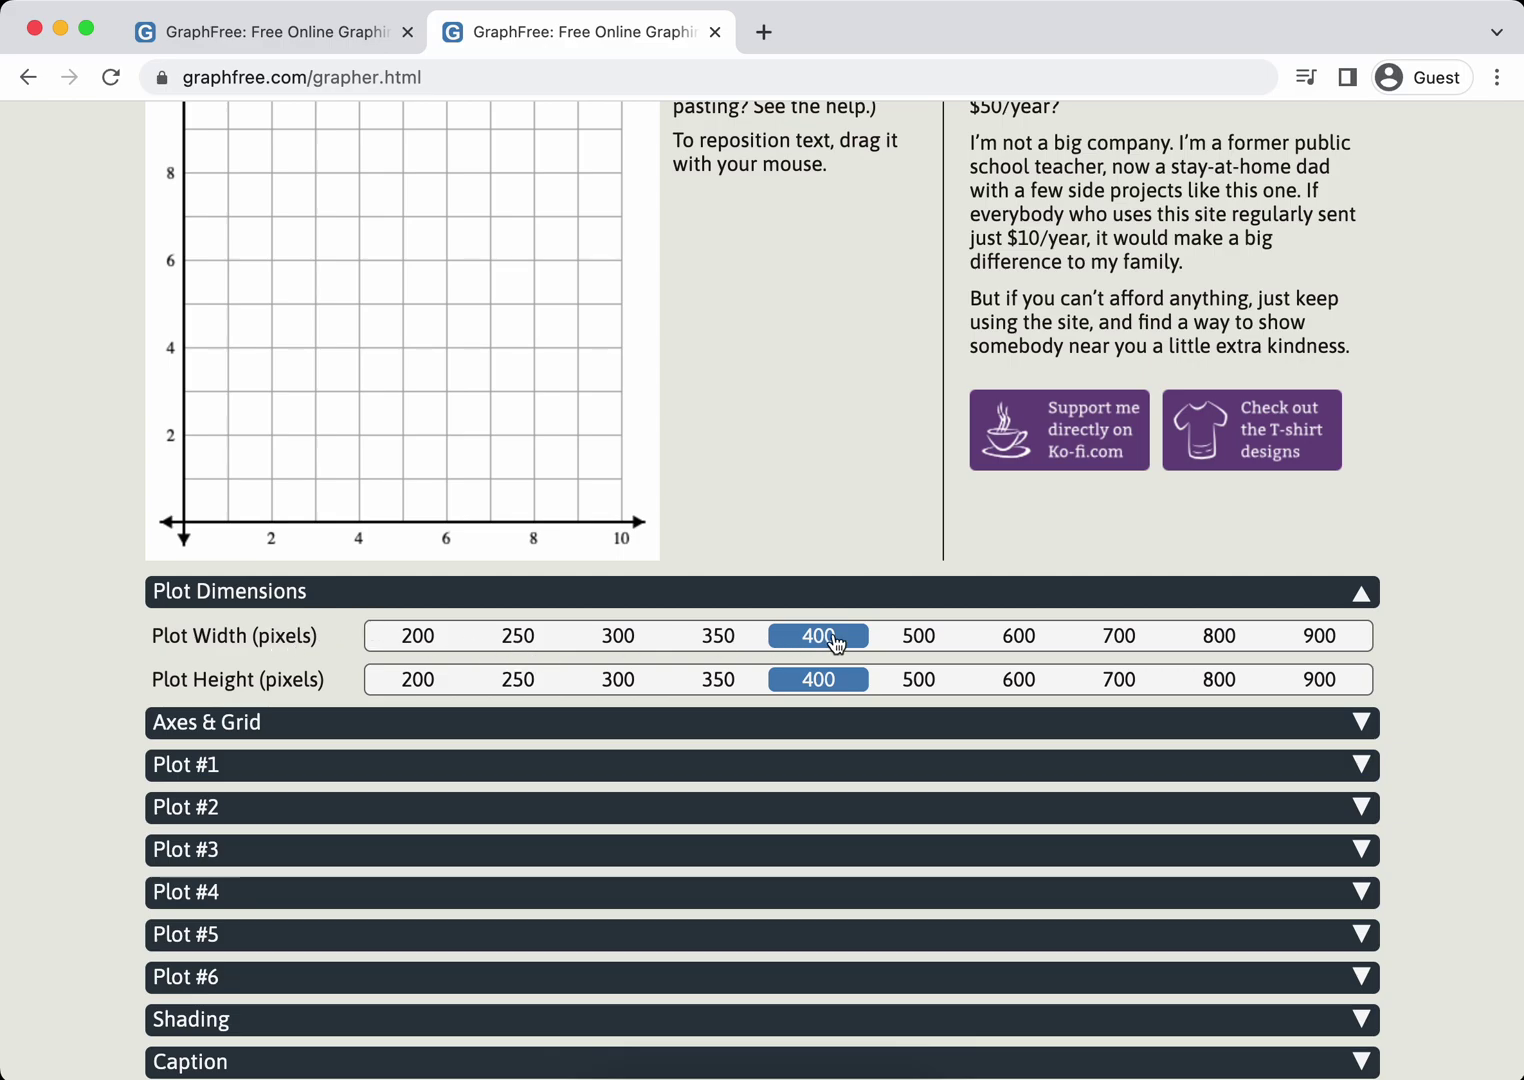
left_click(1036, 638)
left_click(1026, 714)
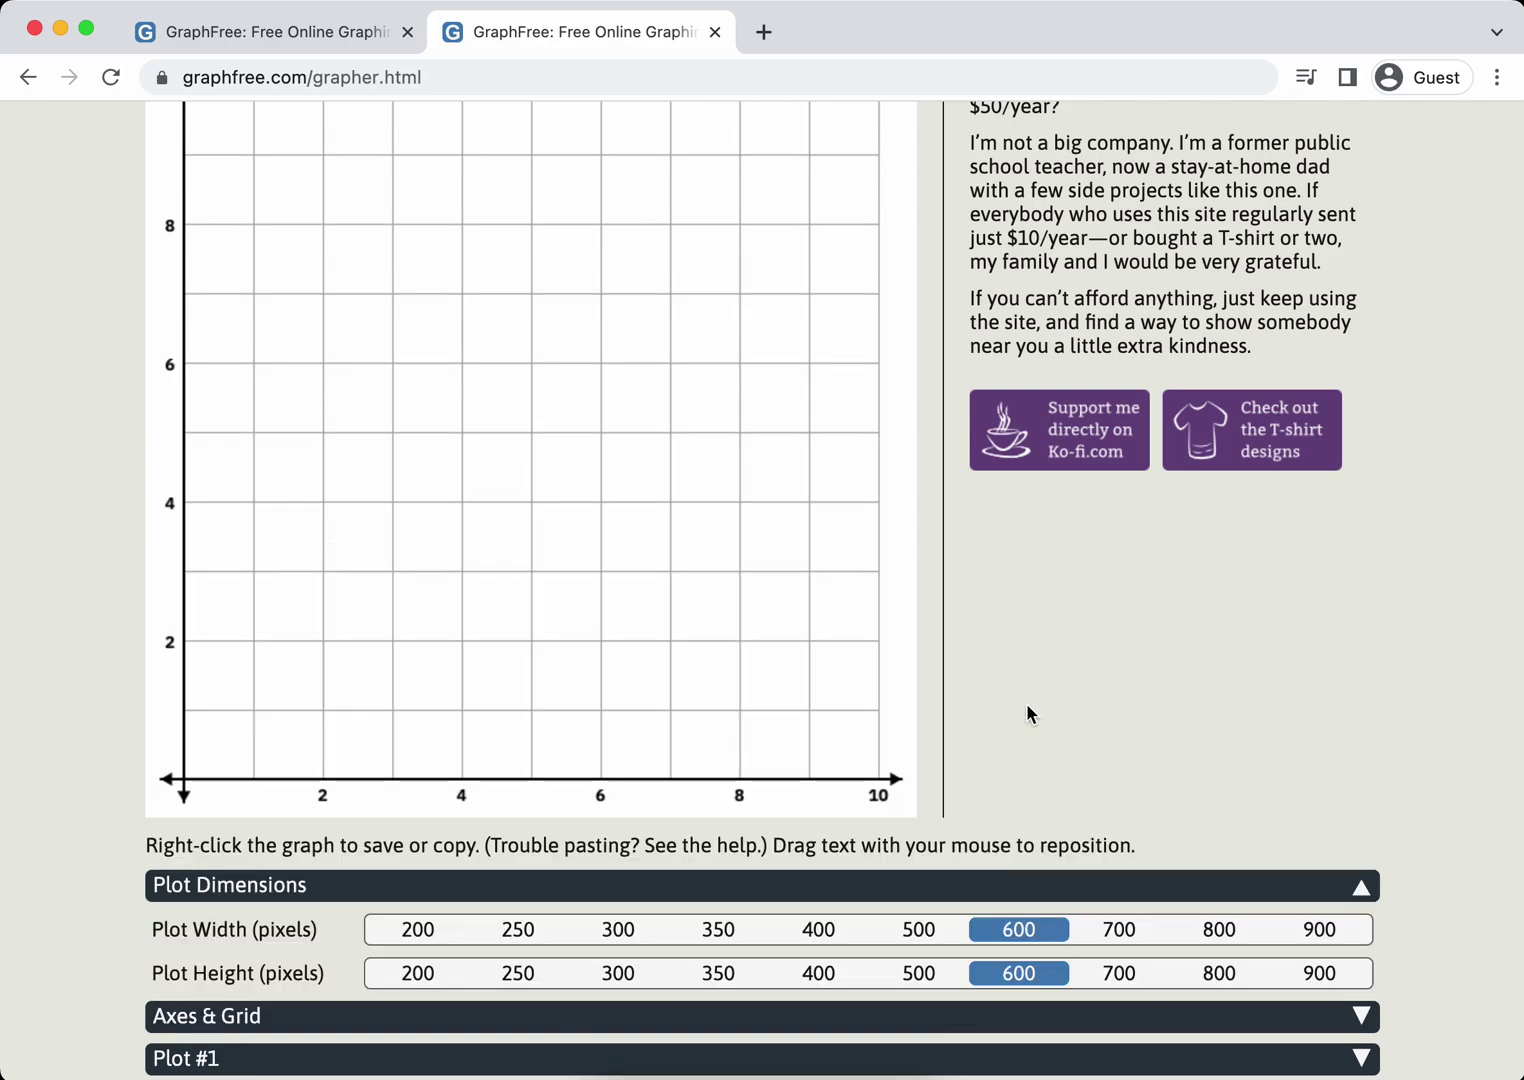
scroll(990, 653, "up", 1)
scroll(990, 653, "down", 3)
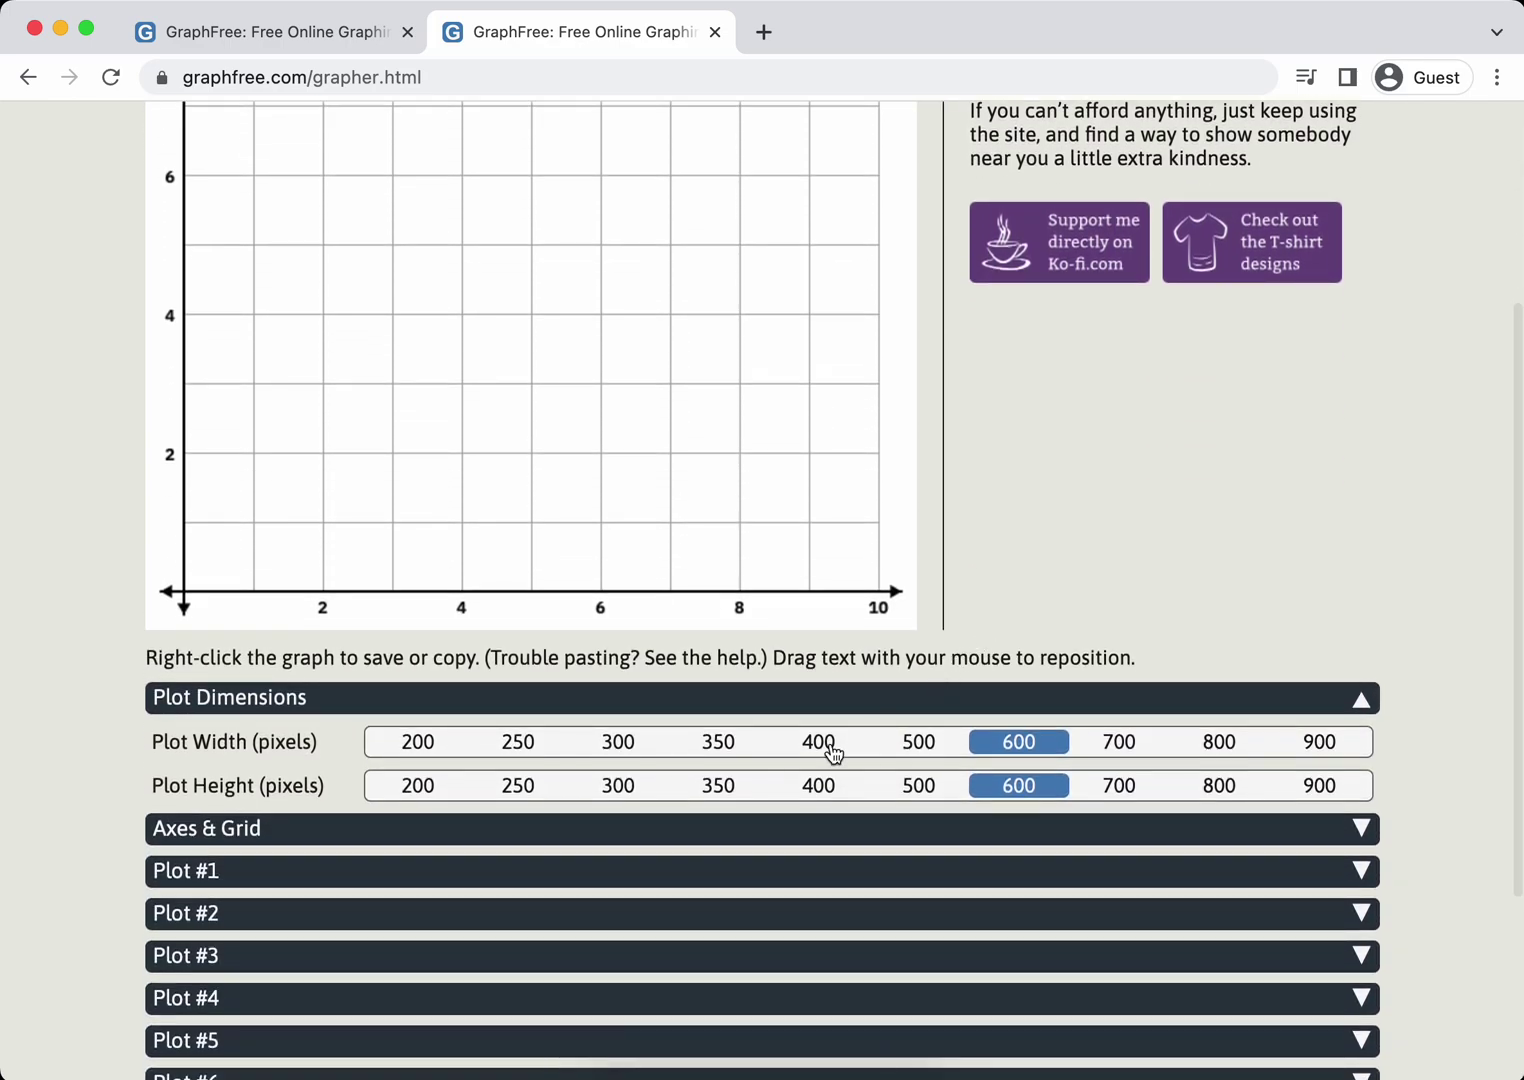
left_click(833, 752)
left_click(823, 753)
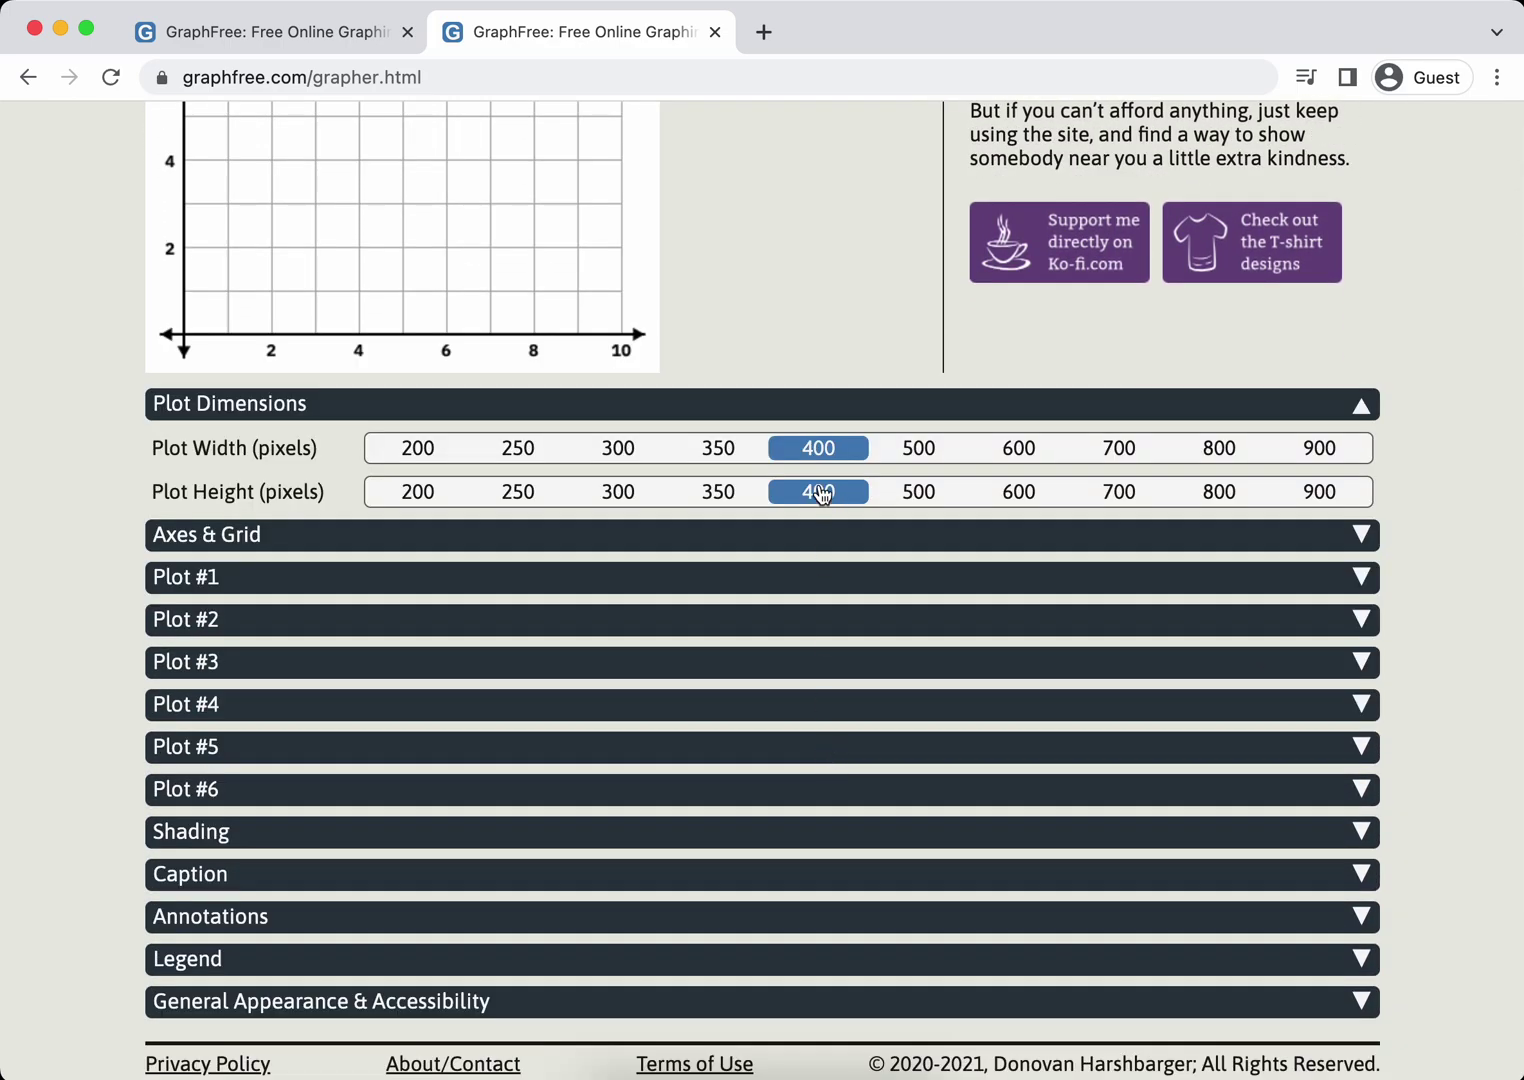
left_click(1360, 405)
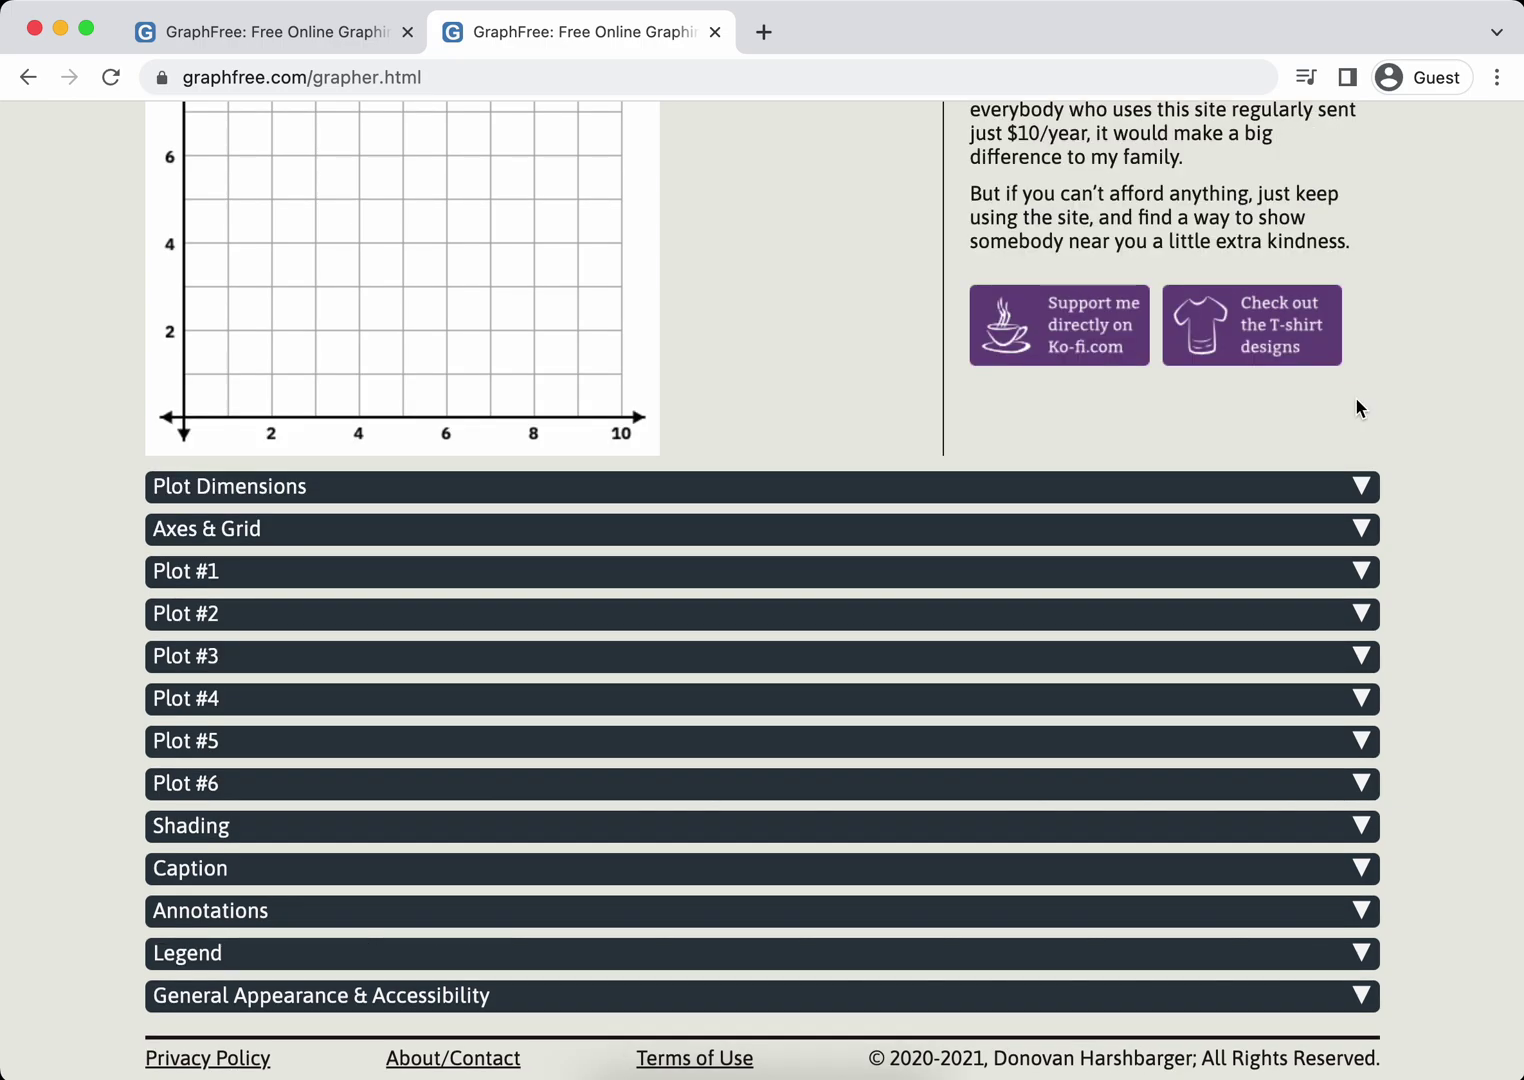
scroll(922, 323, "up", 3)
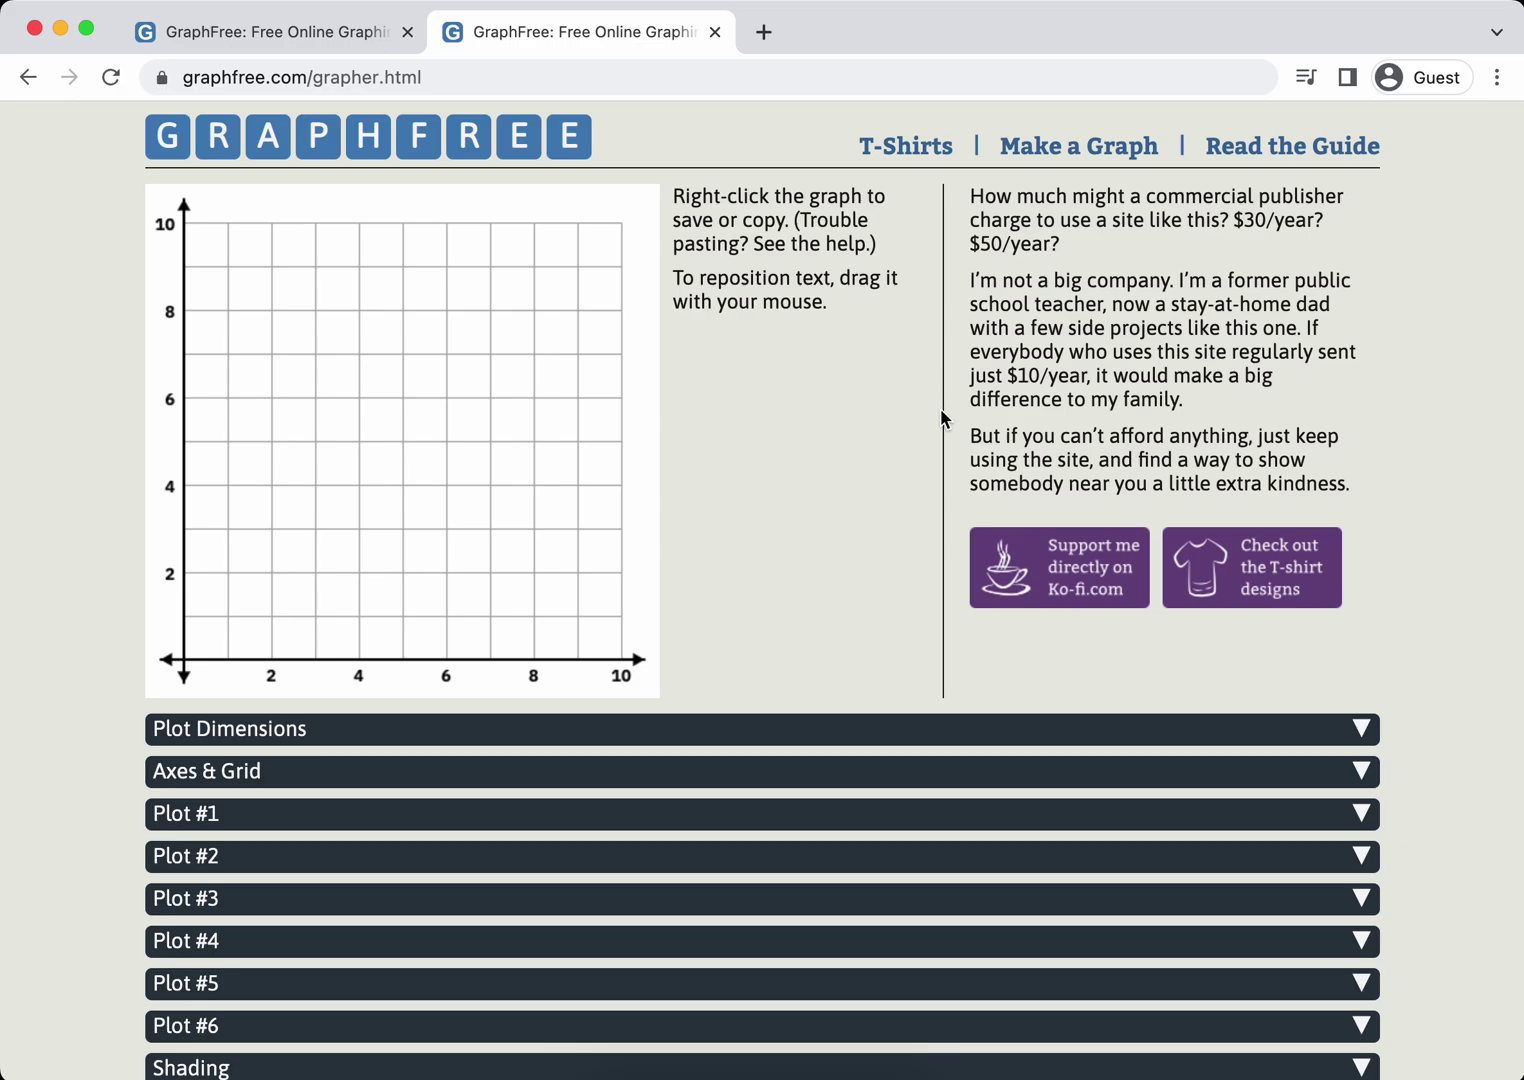
- Enter sin(x) as Plot #1's f(x) function
scroll(944, 413, "down", 2)
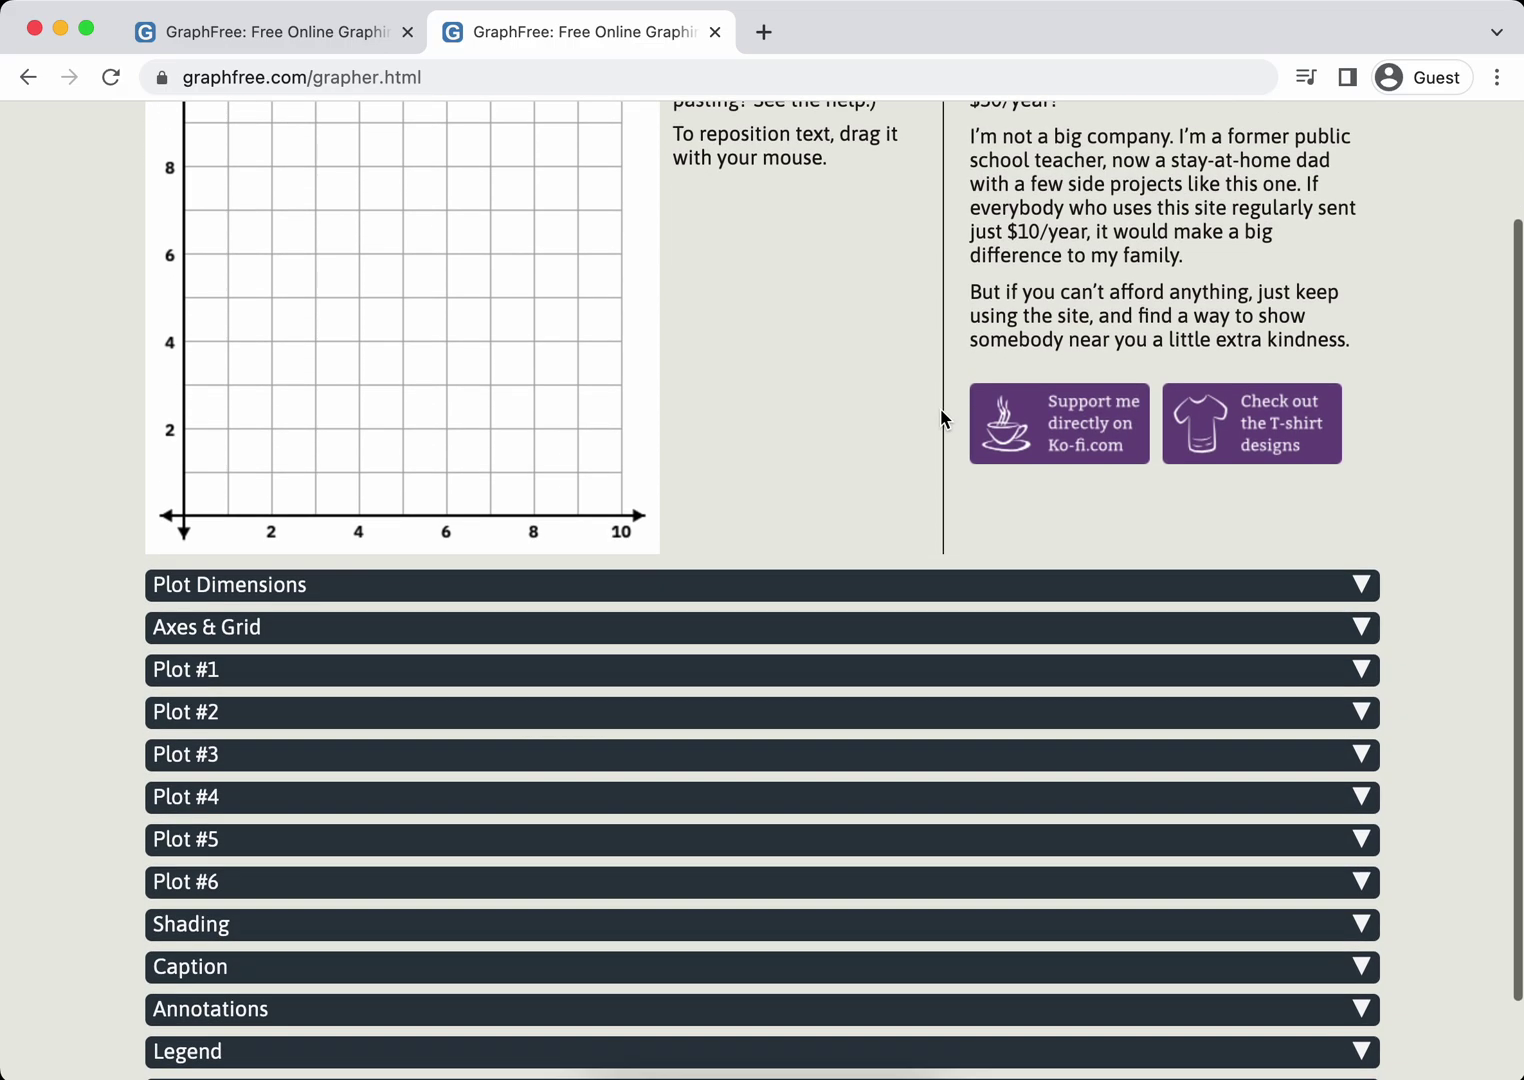
left_click(434, 680)
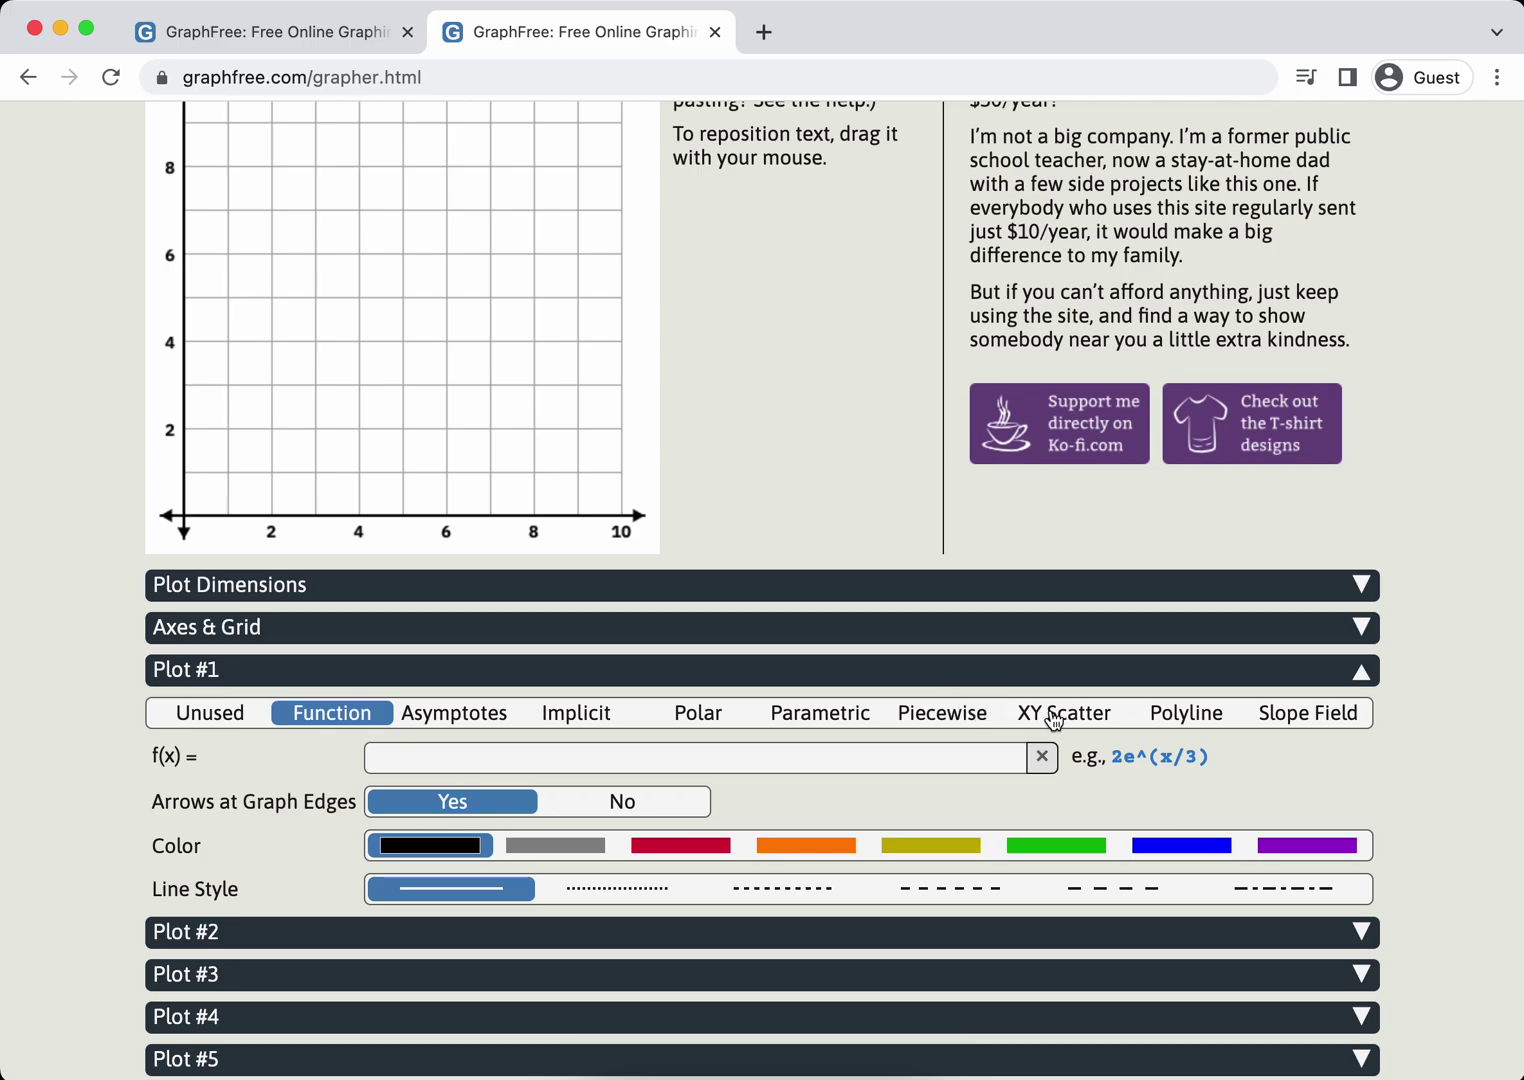
left_click(465, 755)
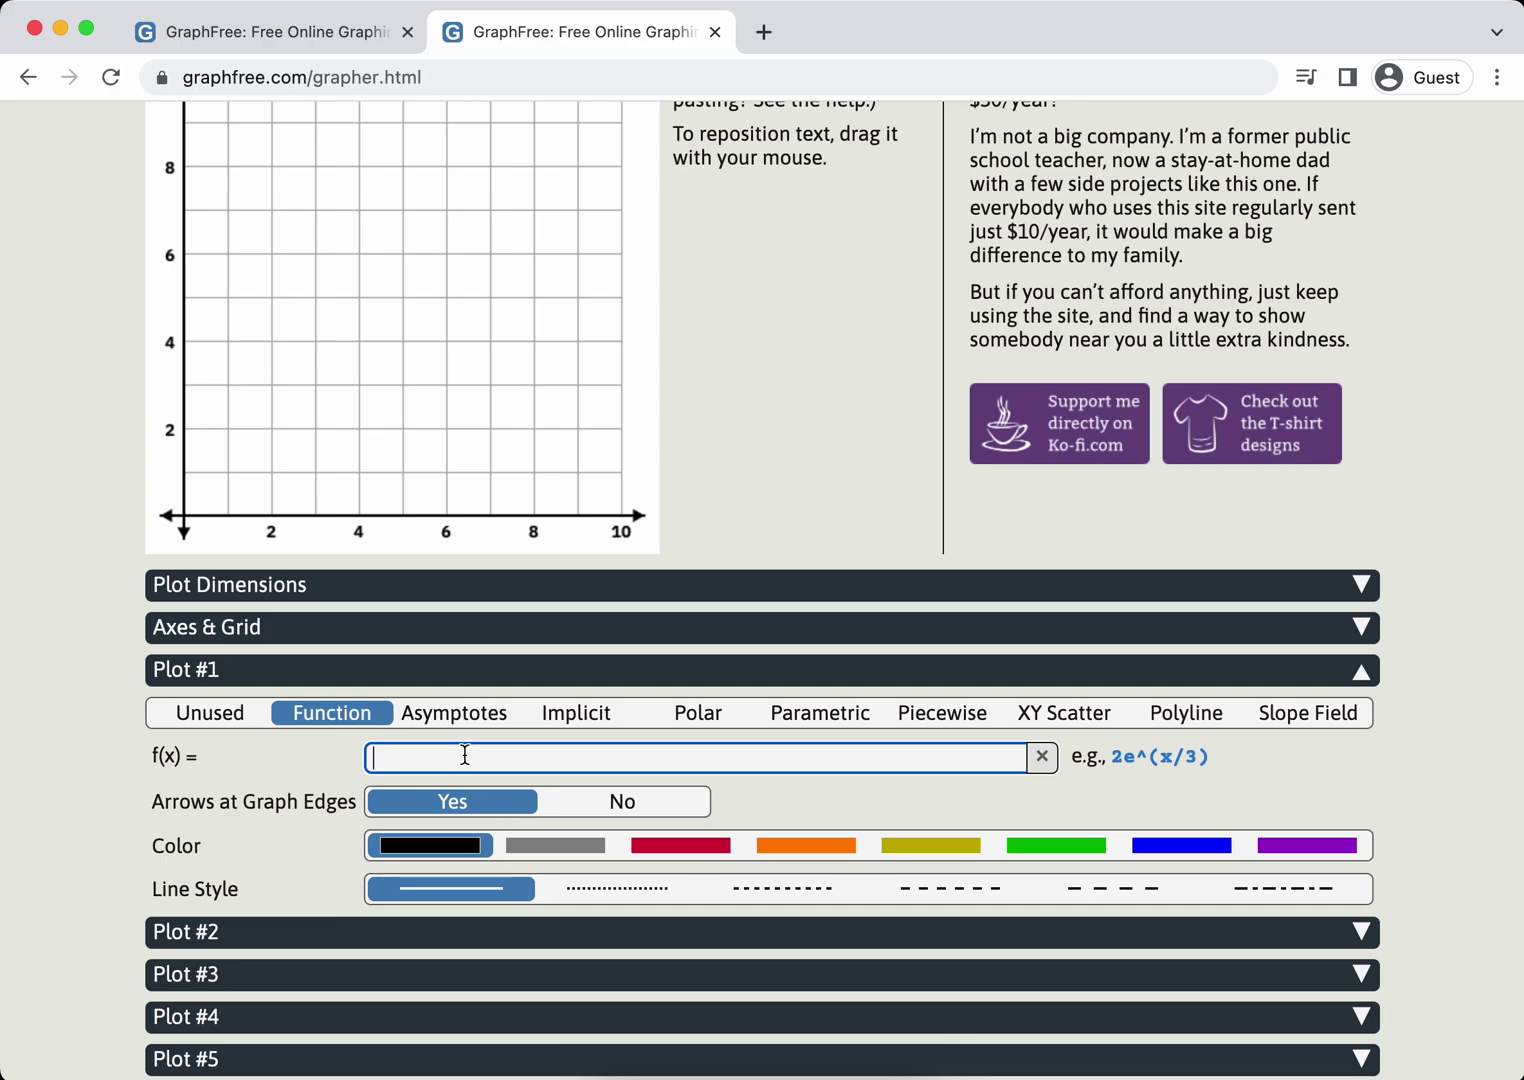
type("sin()")
key("Left")
type("x")
key("Return")
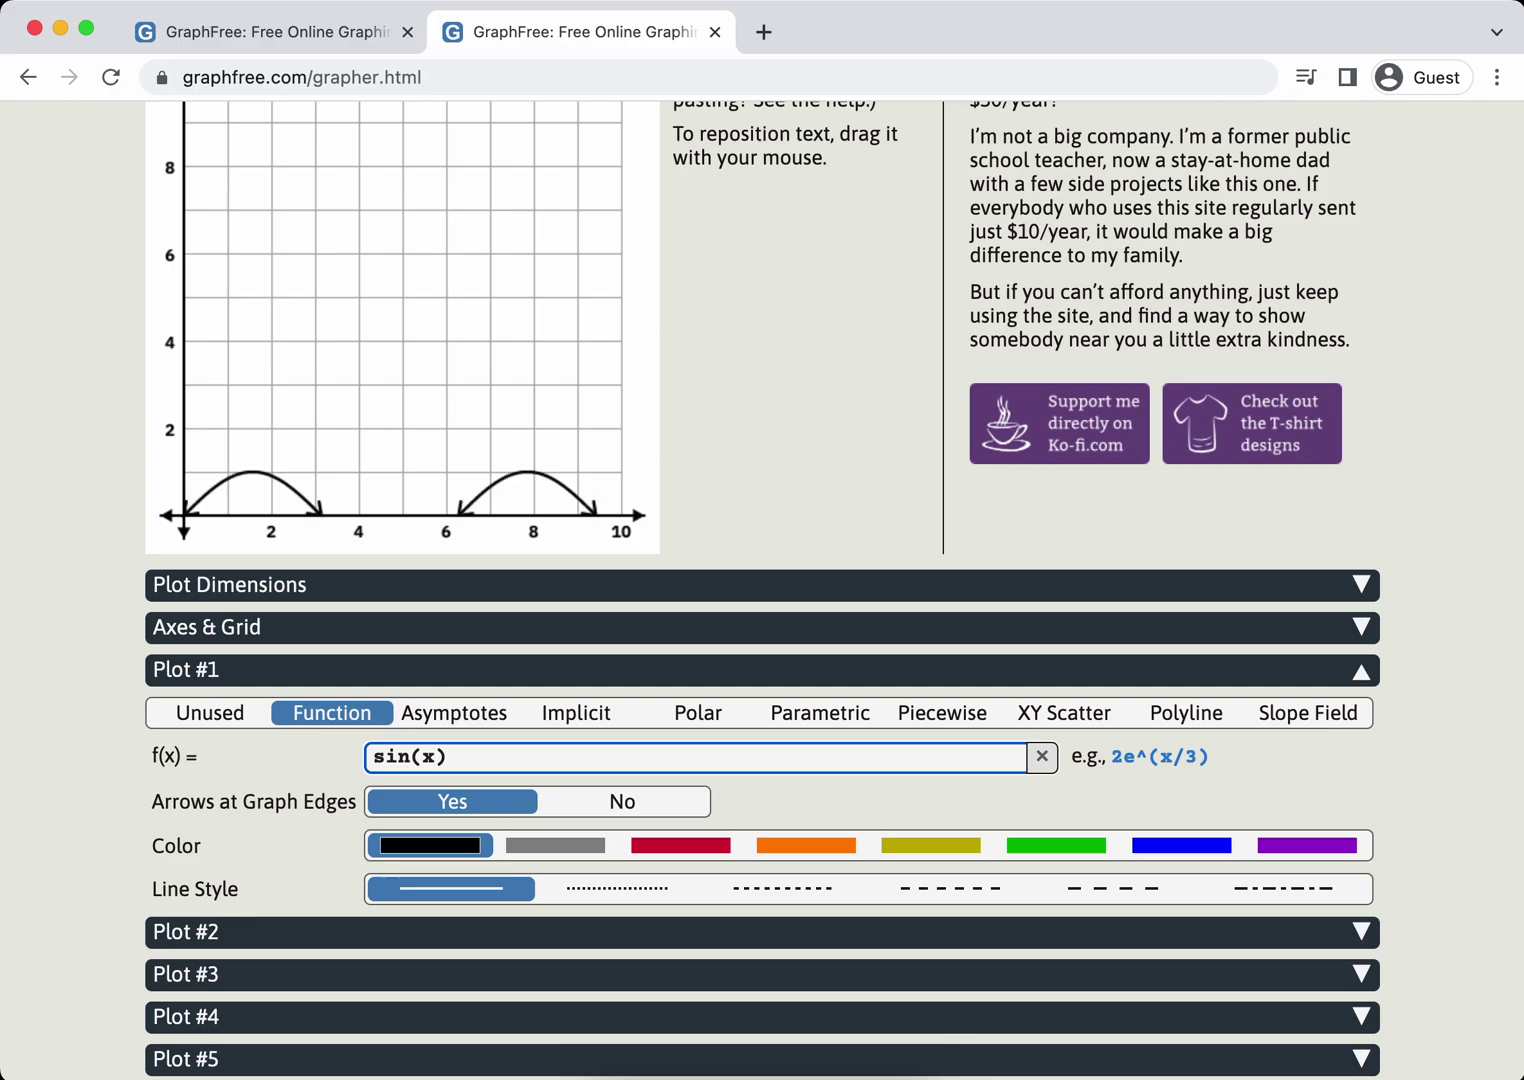
- Set Arrows at Graph Edges to No for Plot #1
scroll(283, 323, "up", 2)
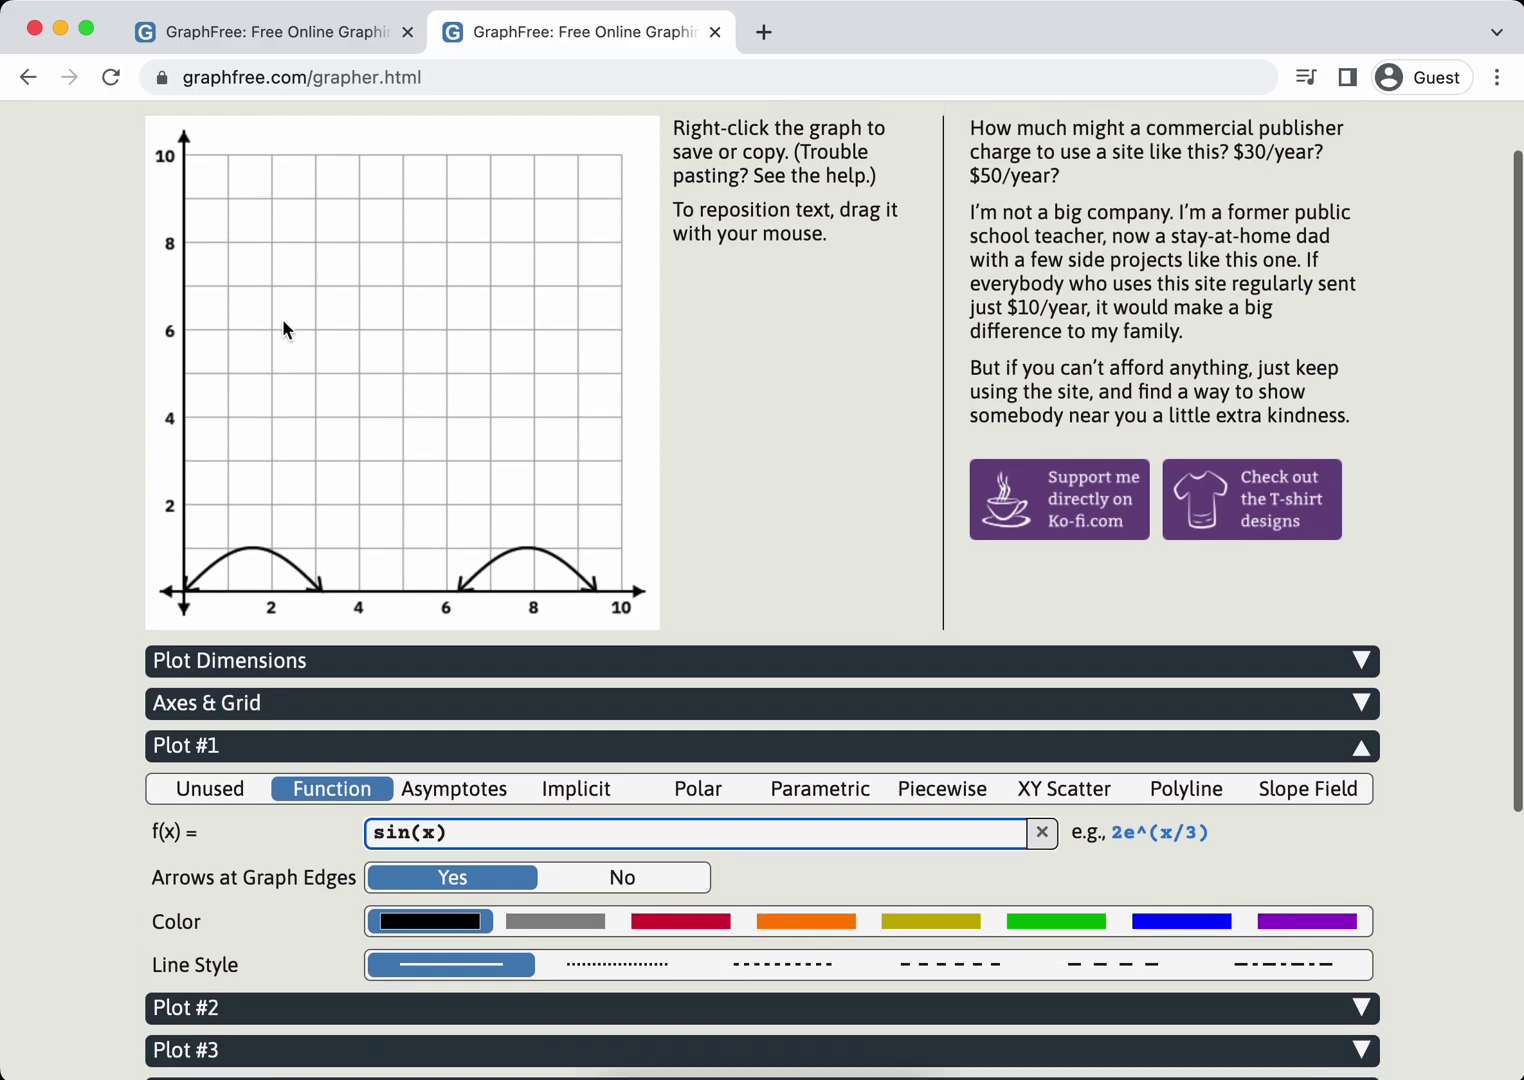
scroll(283, 323, "down", 2)
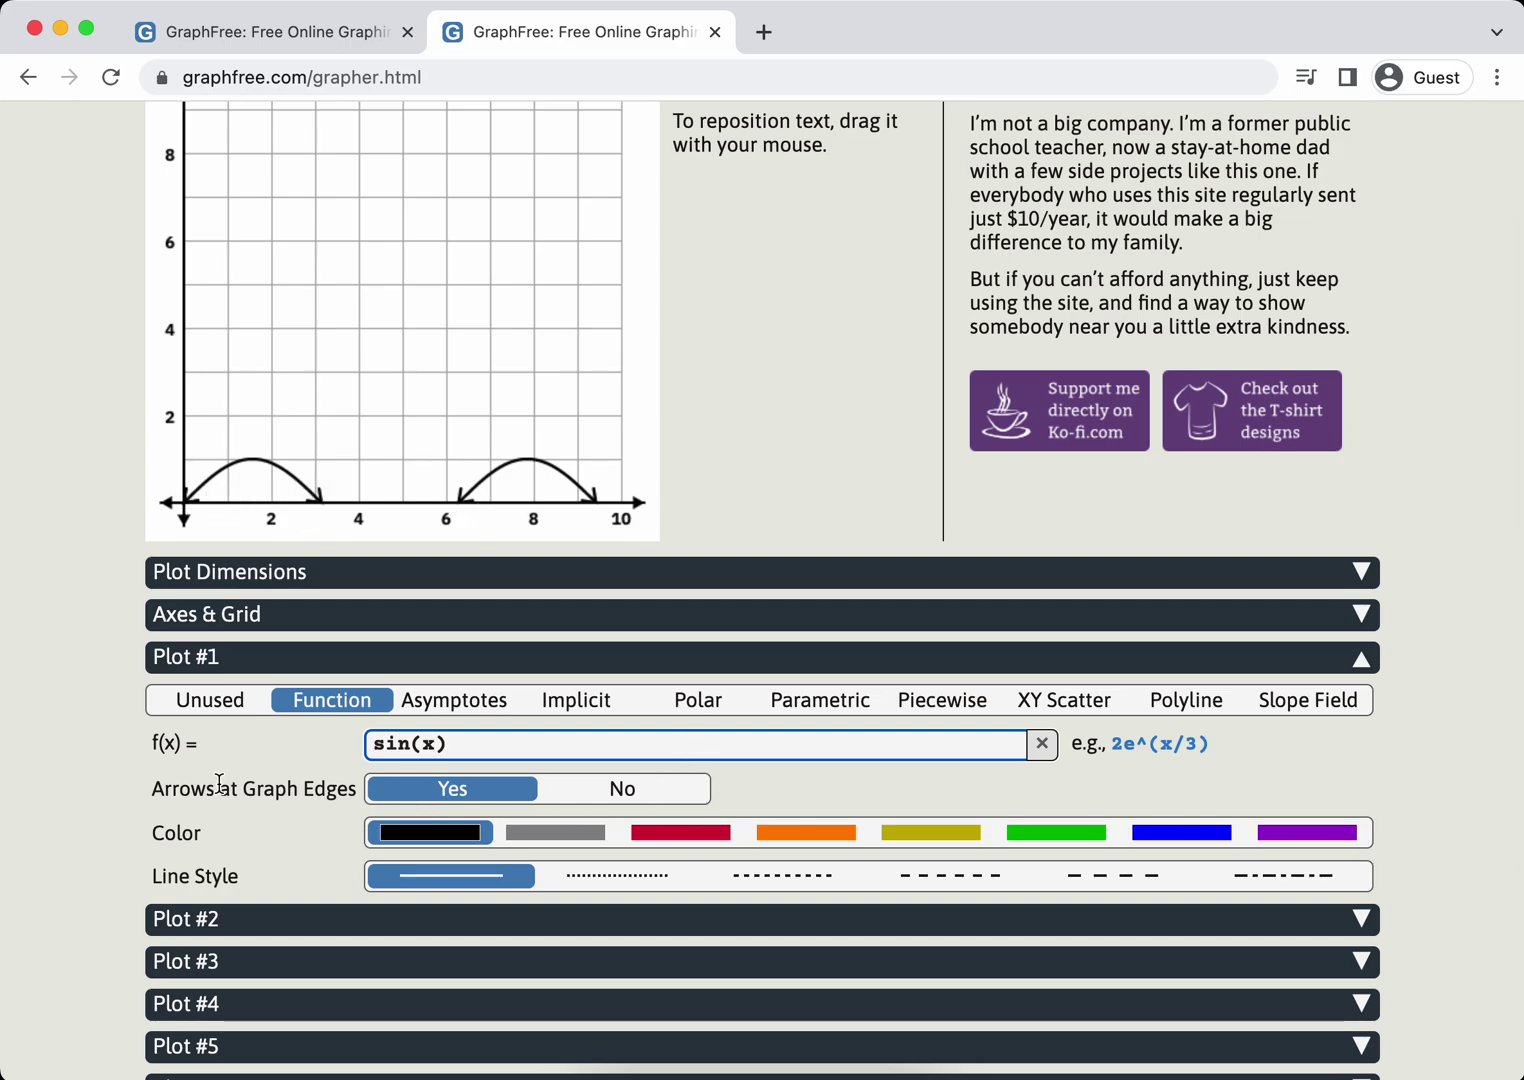
left_click(625, 789)
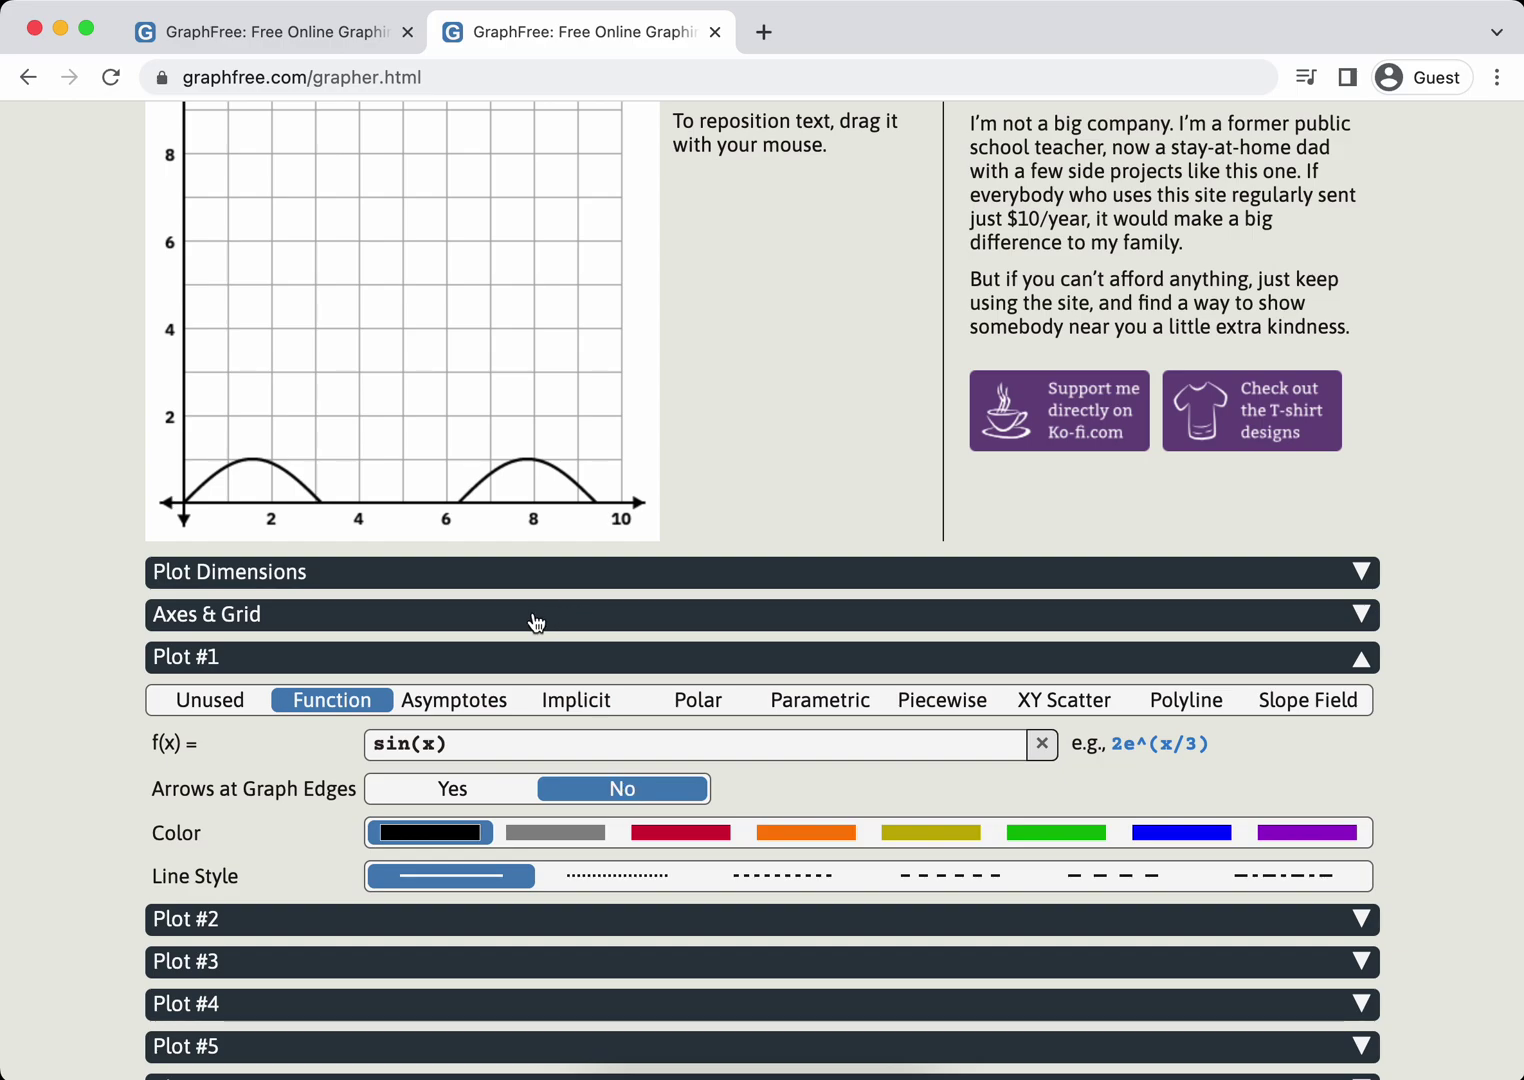
- Set the Axes & Grid Type of Grid to Cartesian (Trig)
left_click(229, 624)
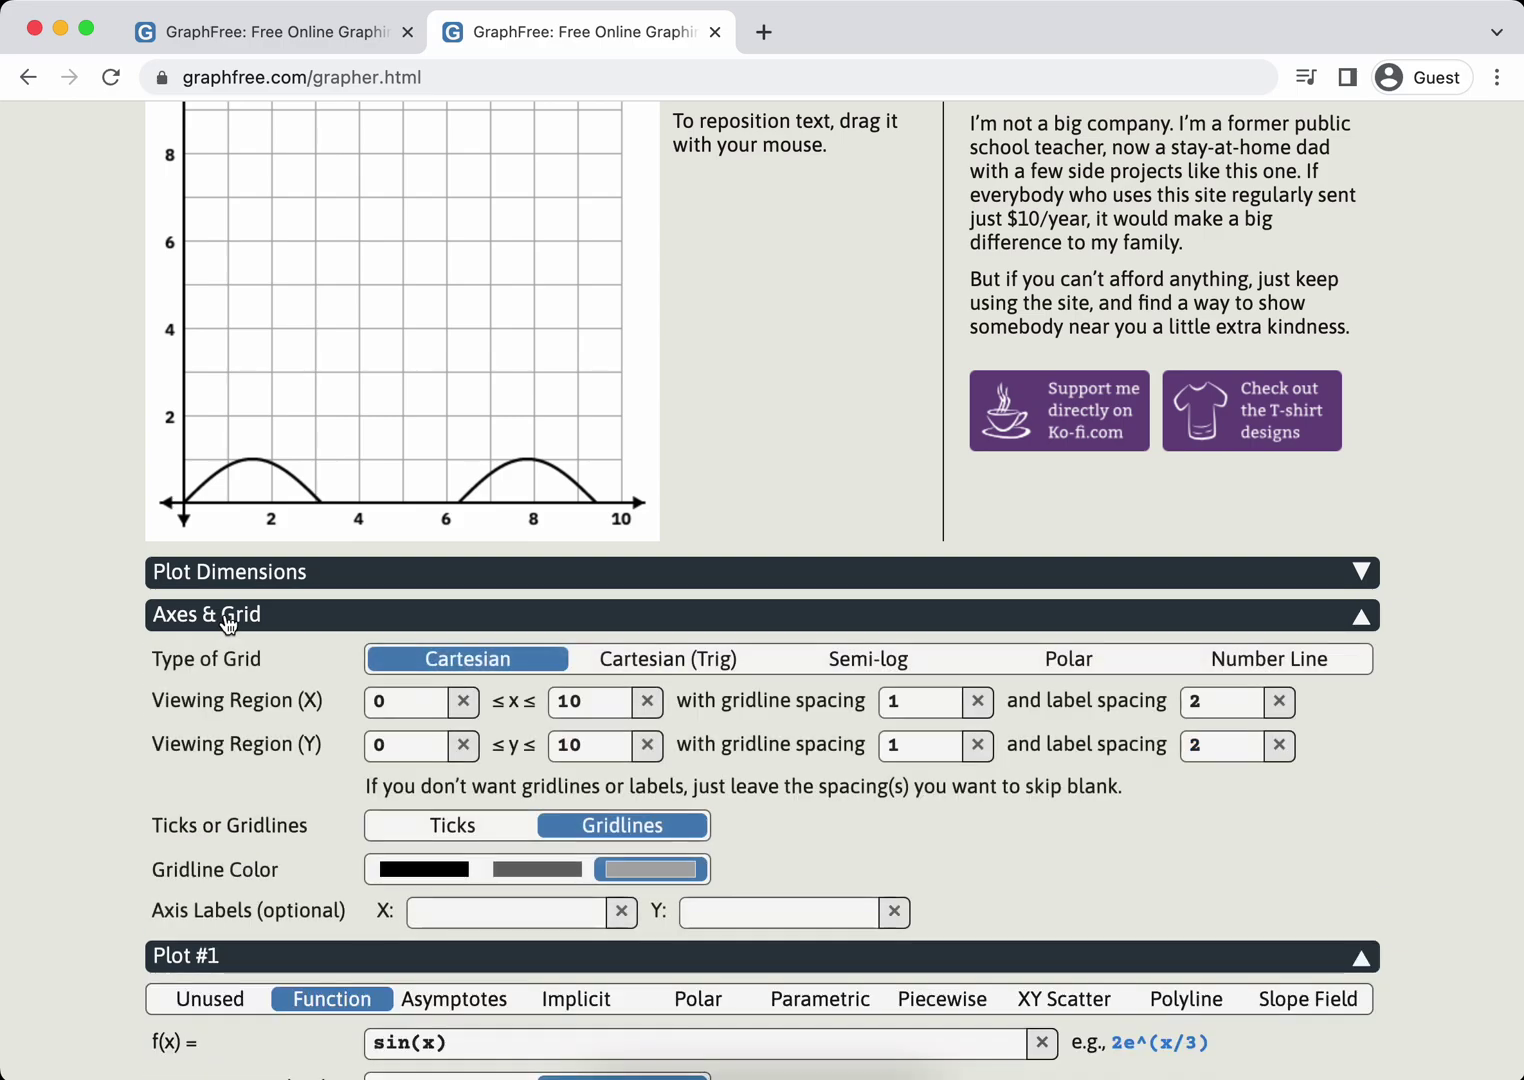
left_click(670, 664)
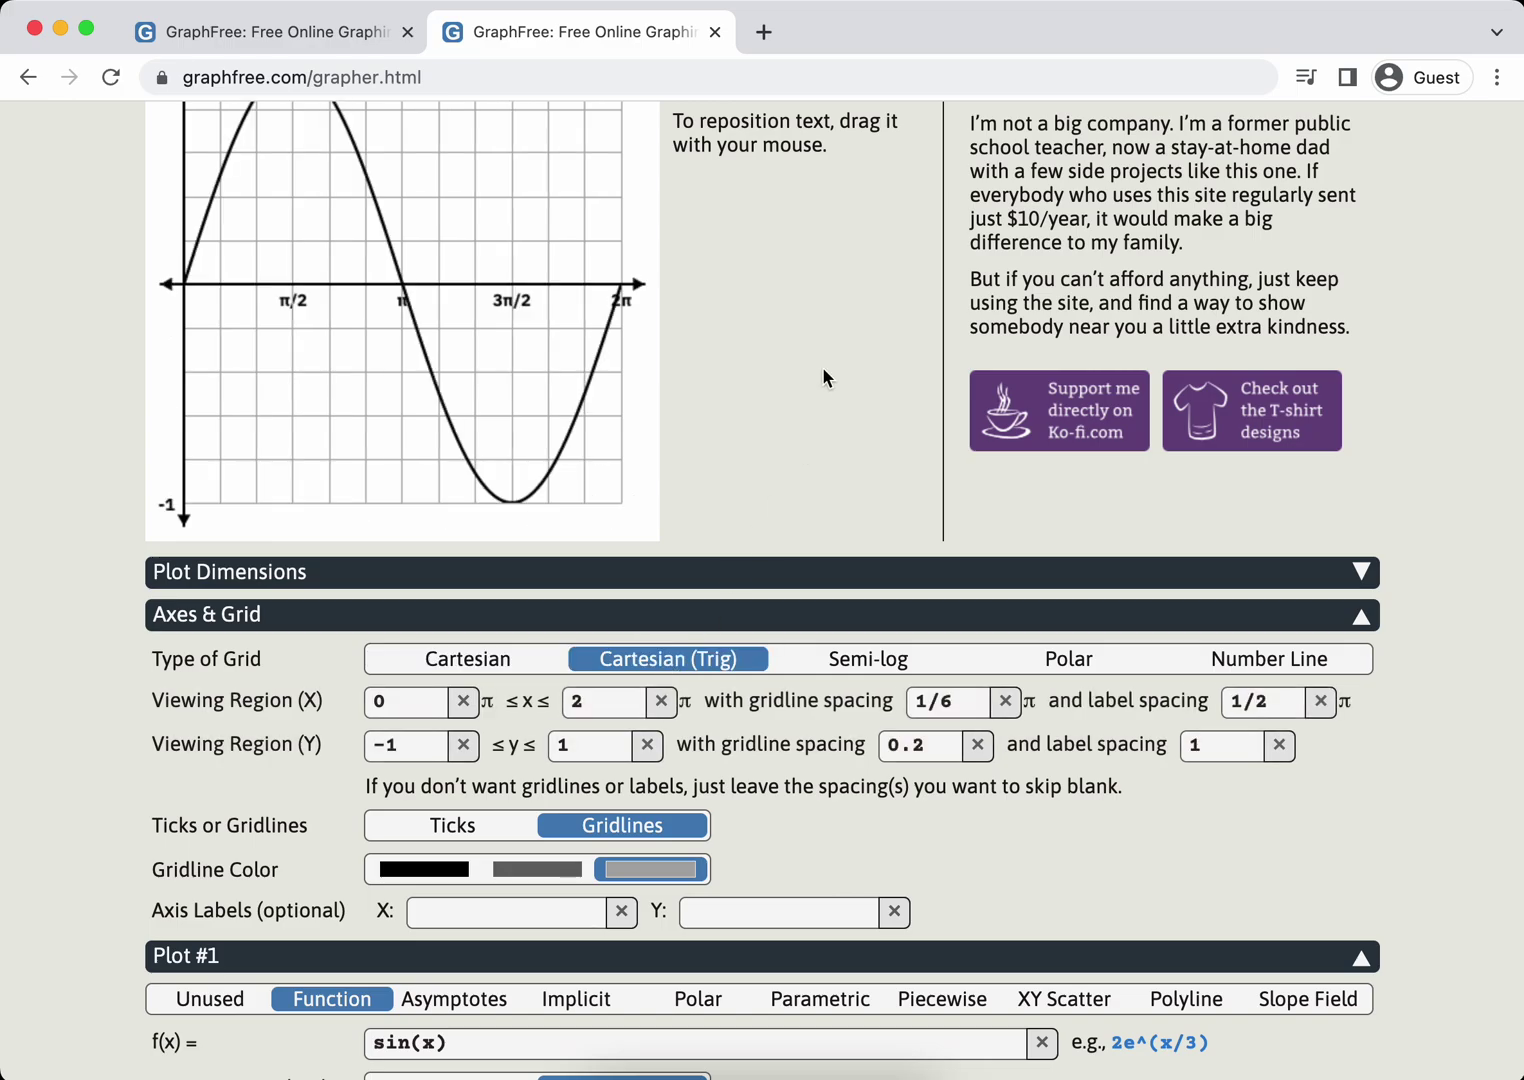
scroll(831, 345, "up", 2)
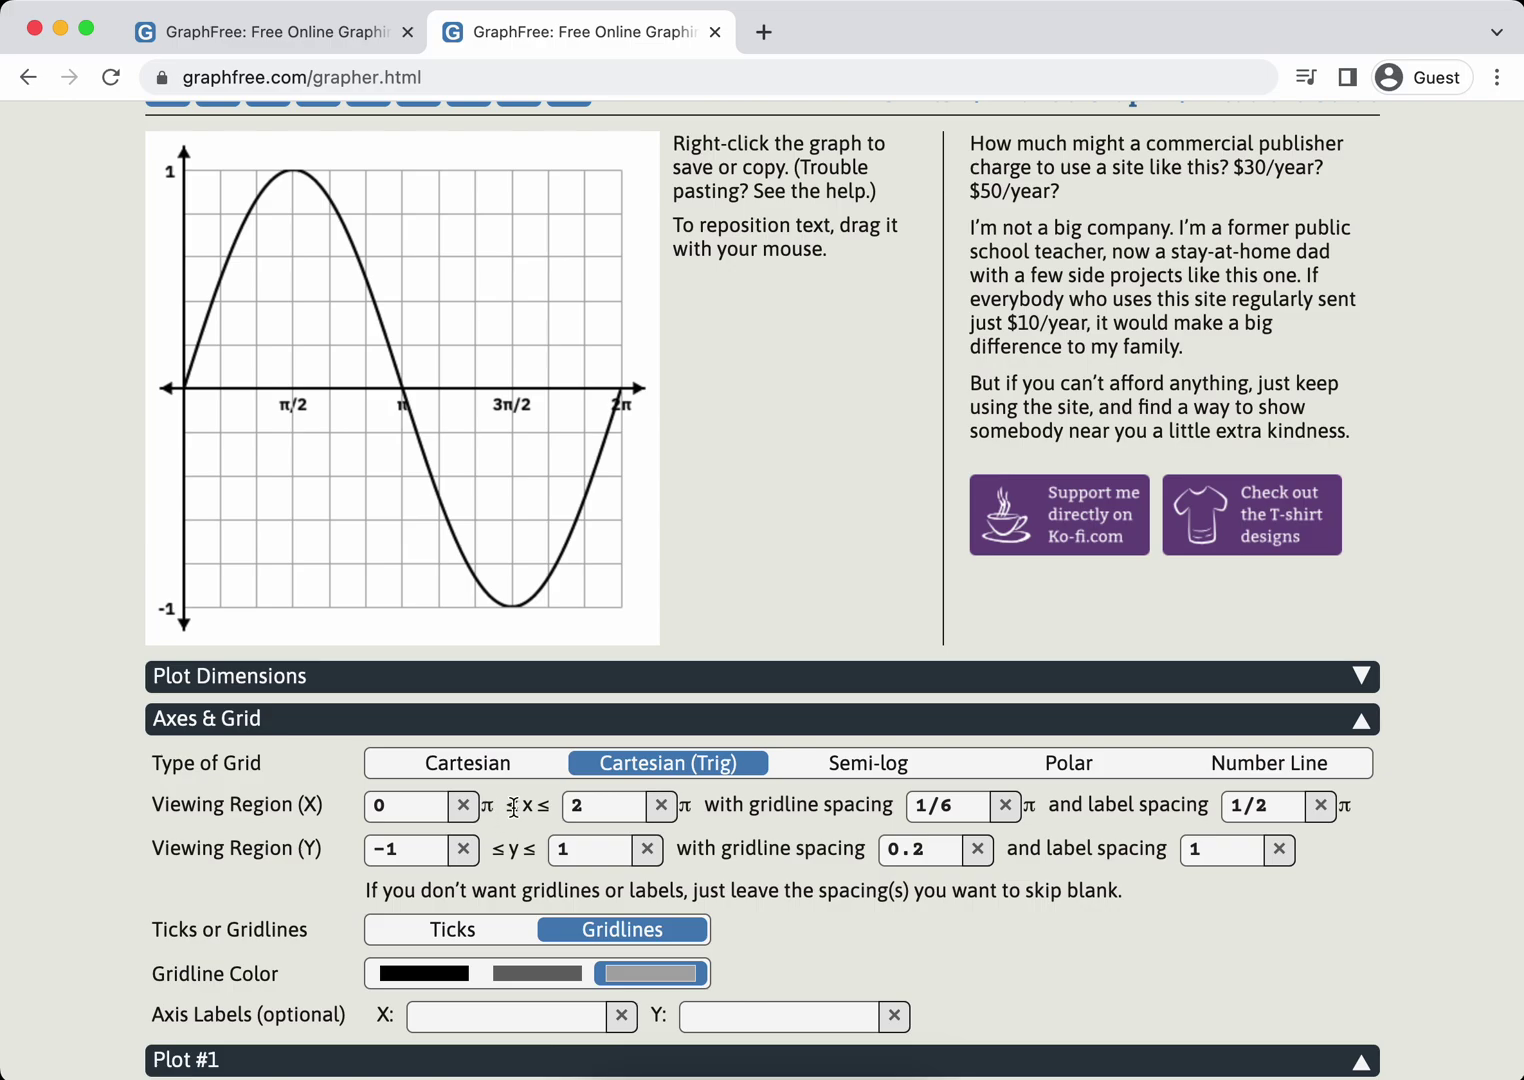
- Set the x view from −2π to 2π with x gridline spacing 1/2
double_click(415, 806)
type("-2")
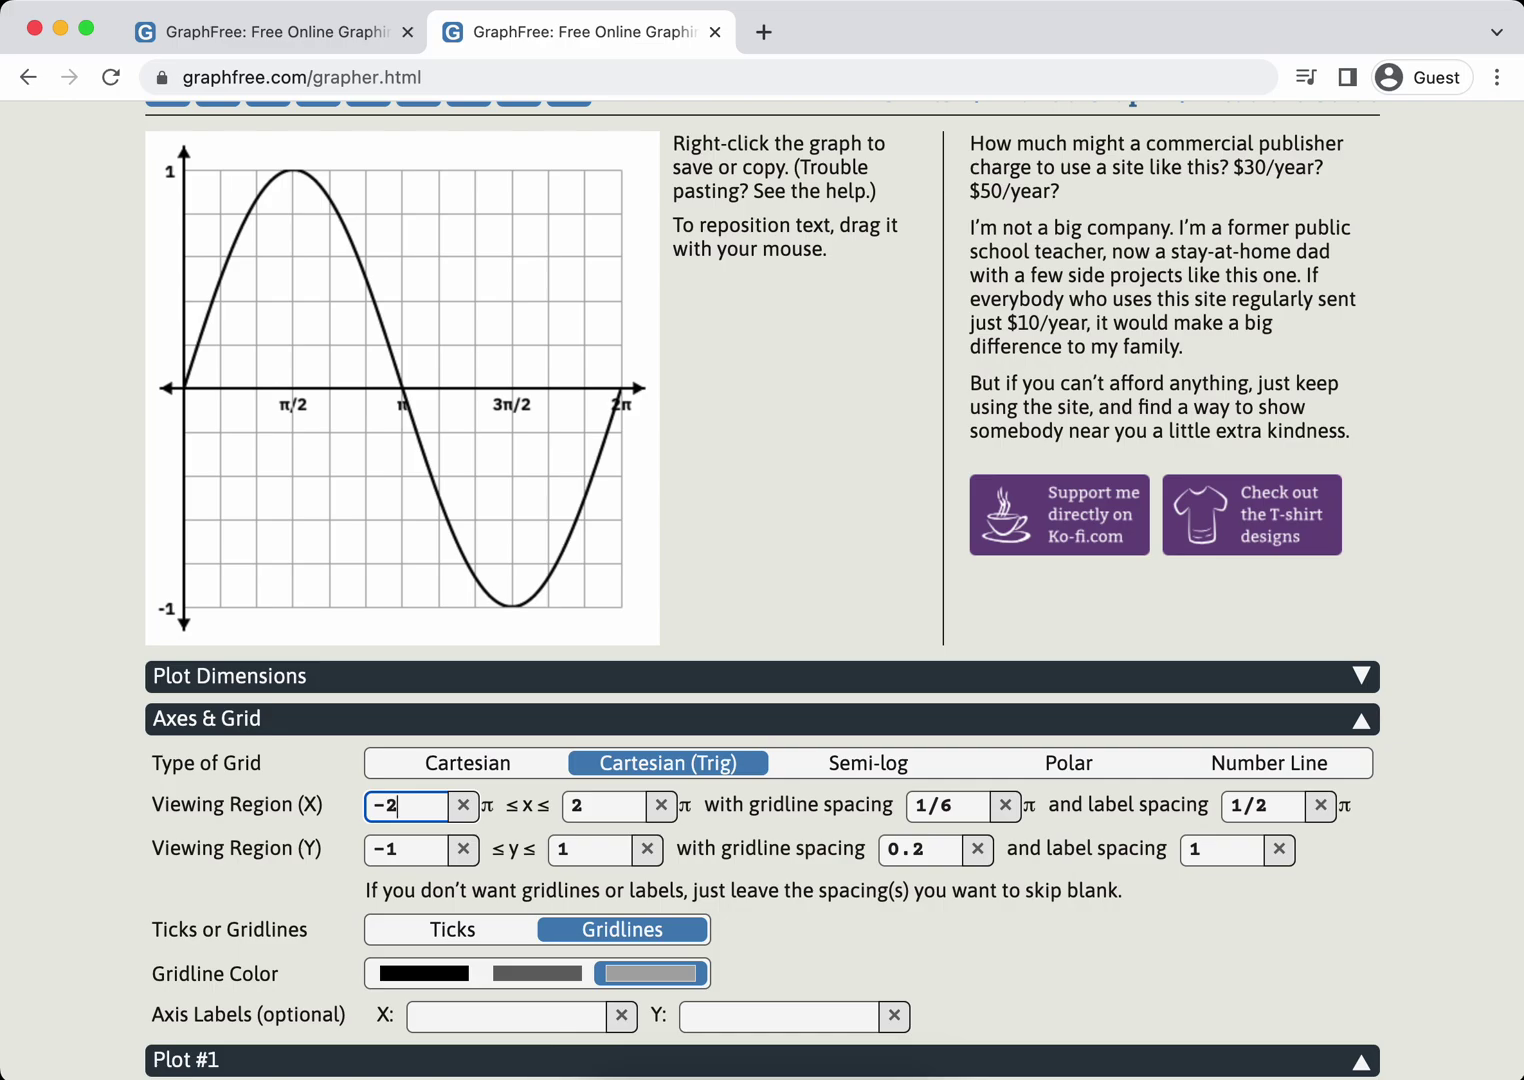
key("Return")
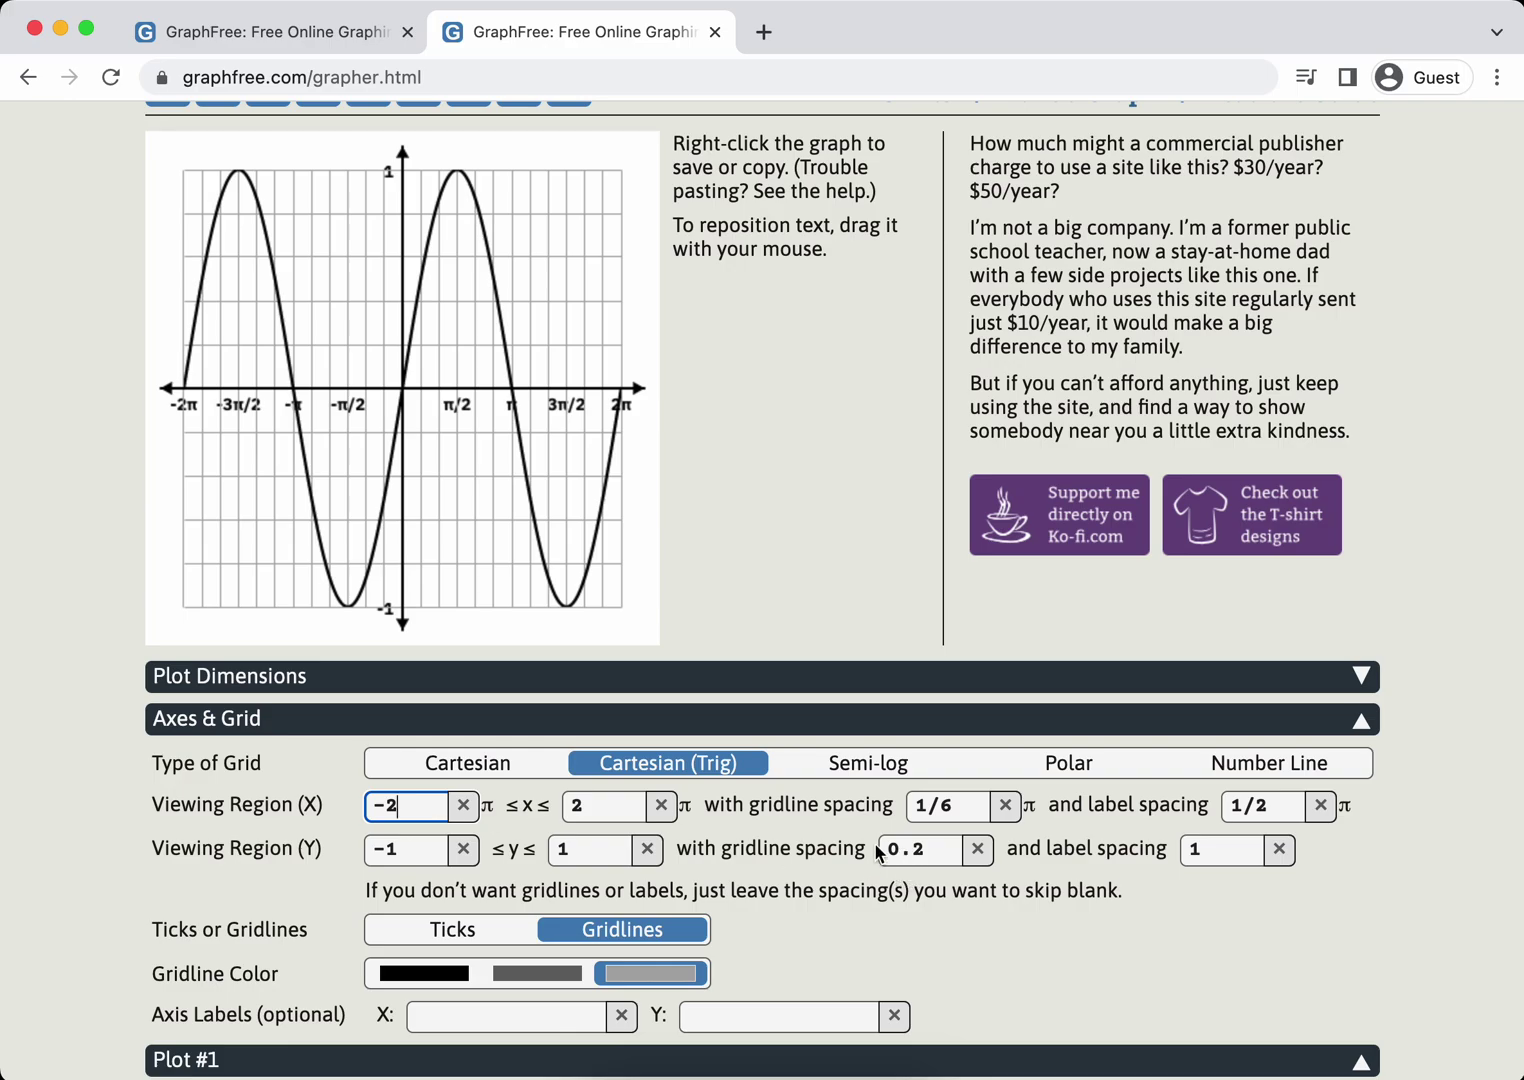
left_click(950, 810)
key("BackSpace")
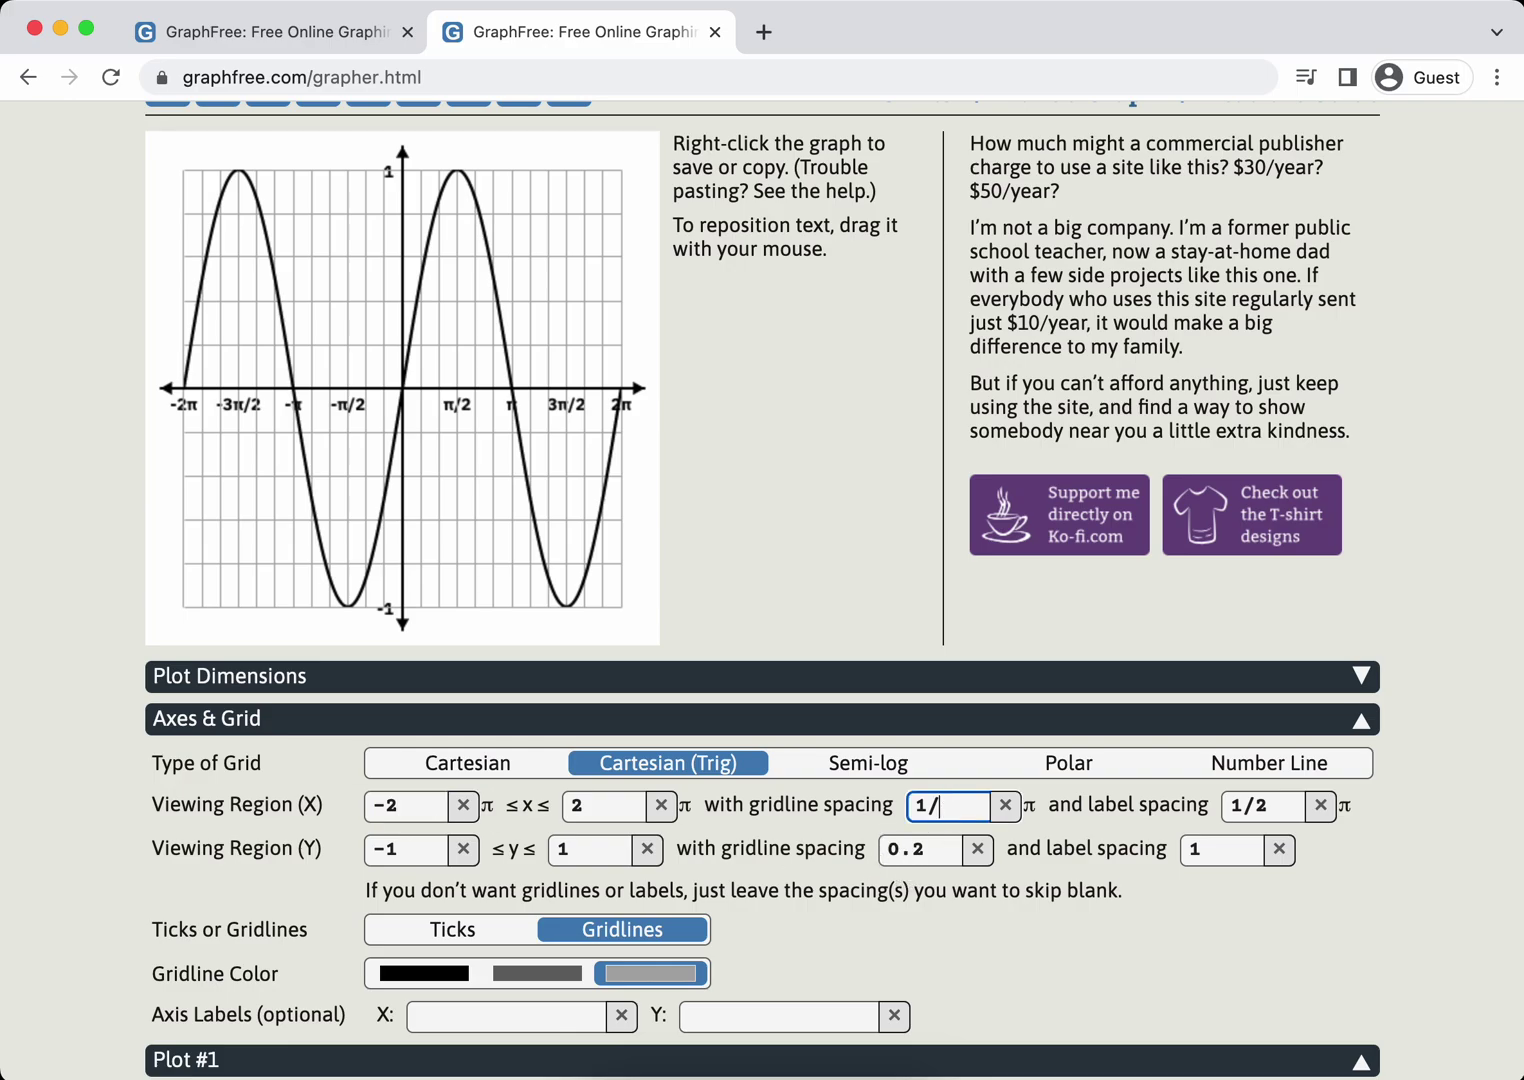
type("2")
key("Return")
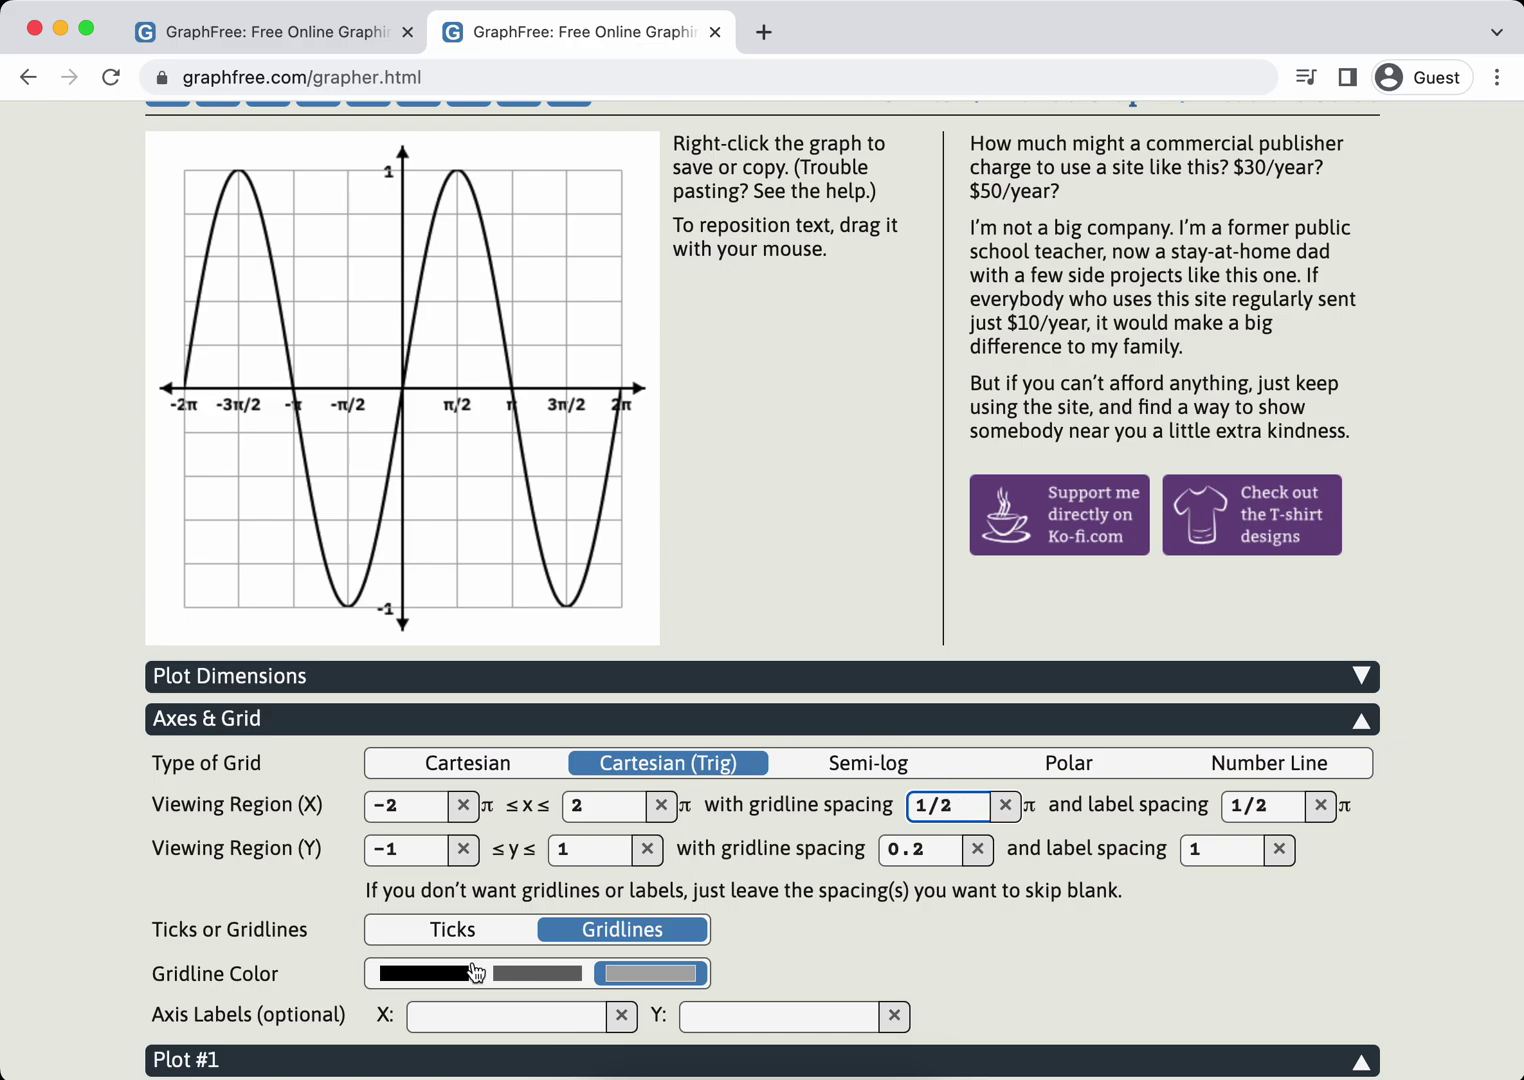
- Set the y viewing range to −1.1 ≤ y ≤ 1.1
left_click(410, 851)
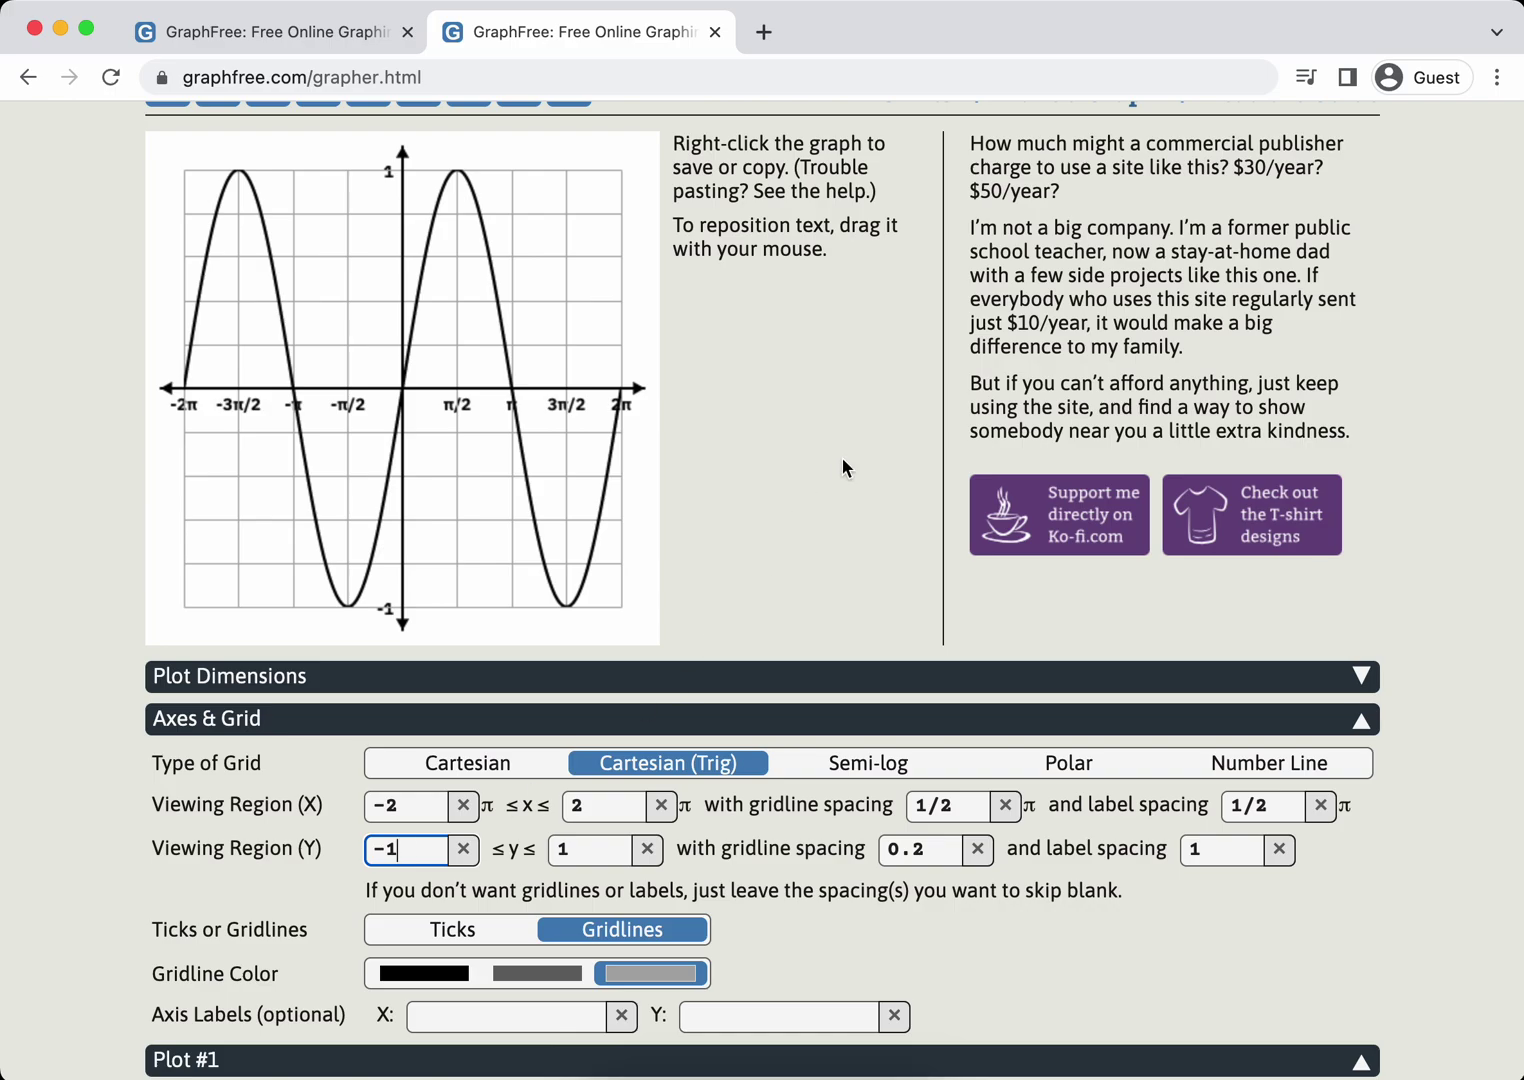
scroll(842, 458, "up", 2)
scroll(842, 458, "down", 3)
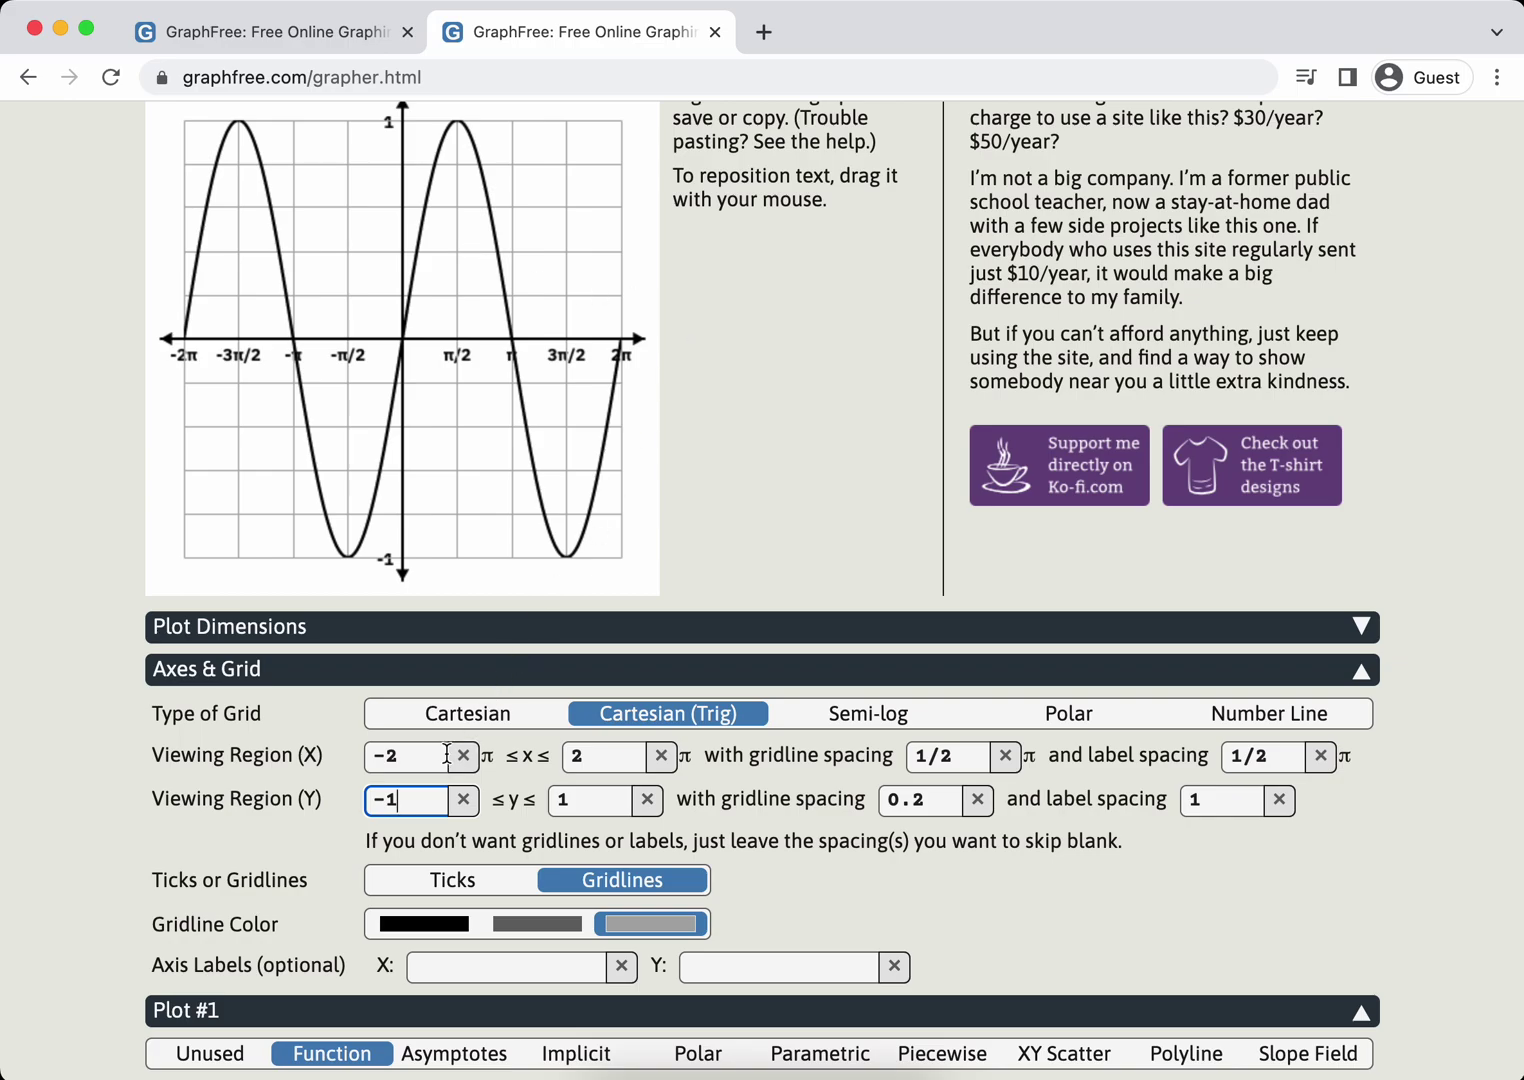
type(".1")
key("Tab")
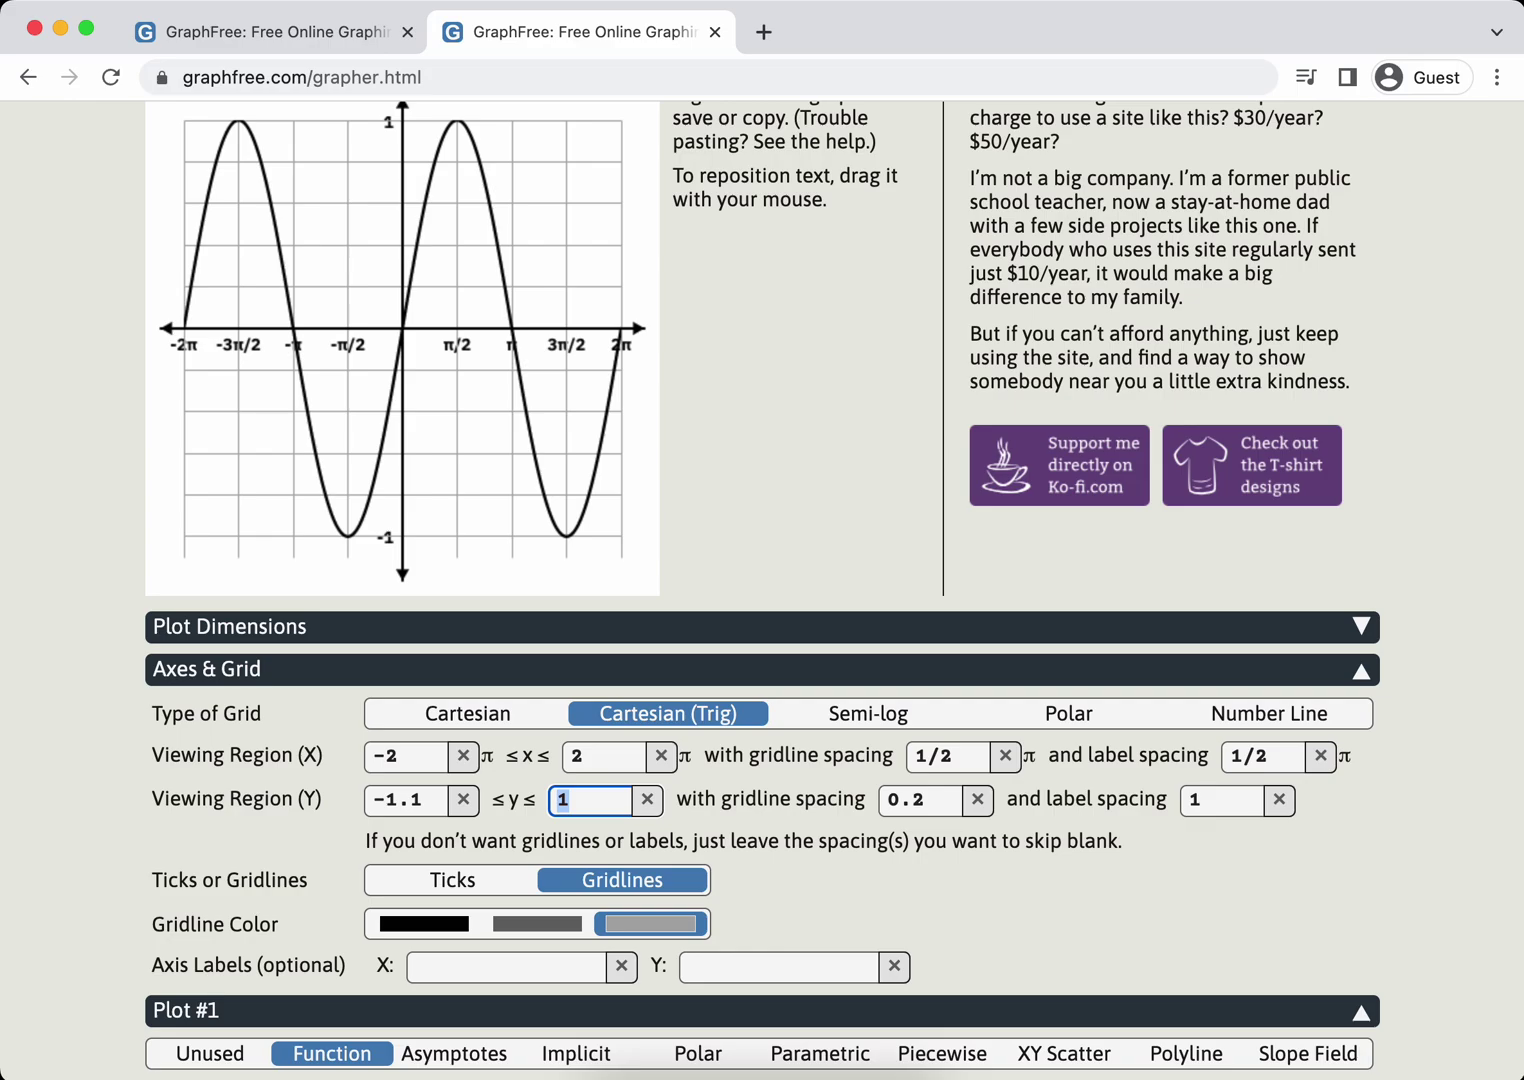
type("1")
type(".1")
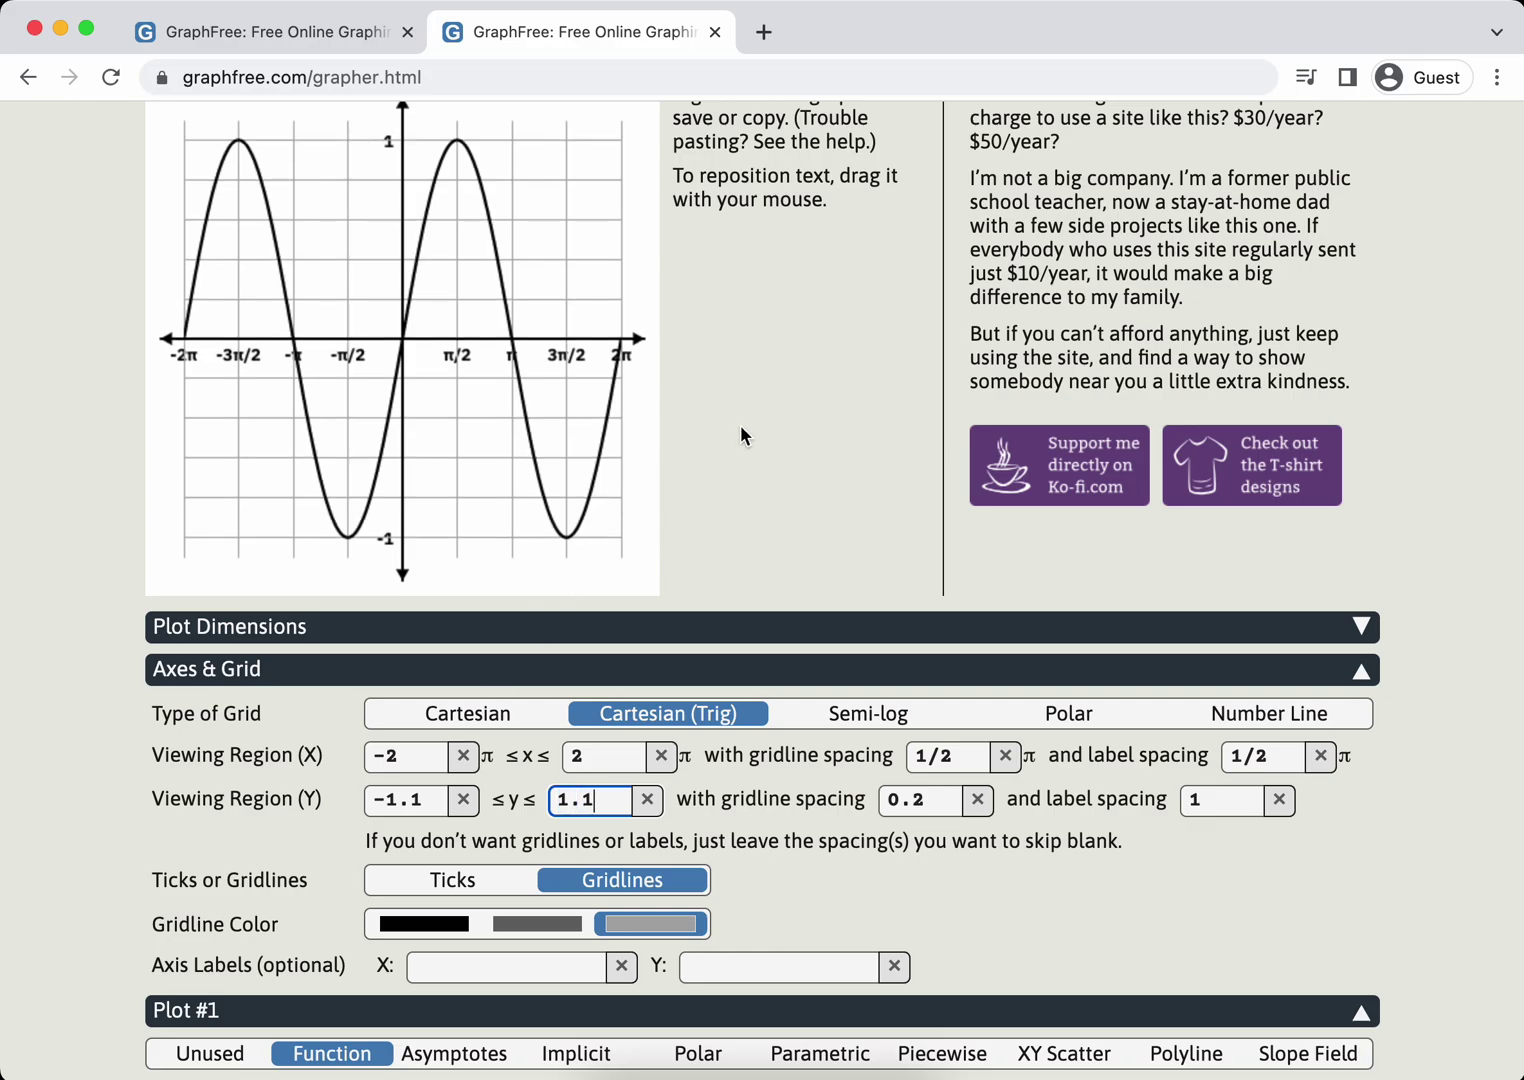
scroll(747, 436, "up", 1)
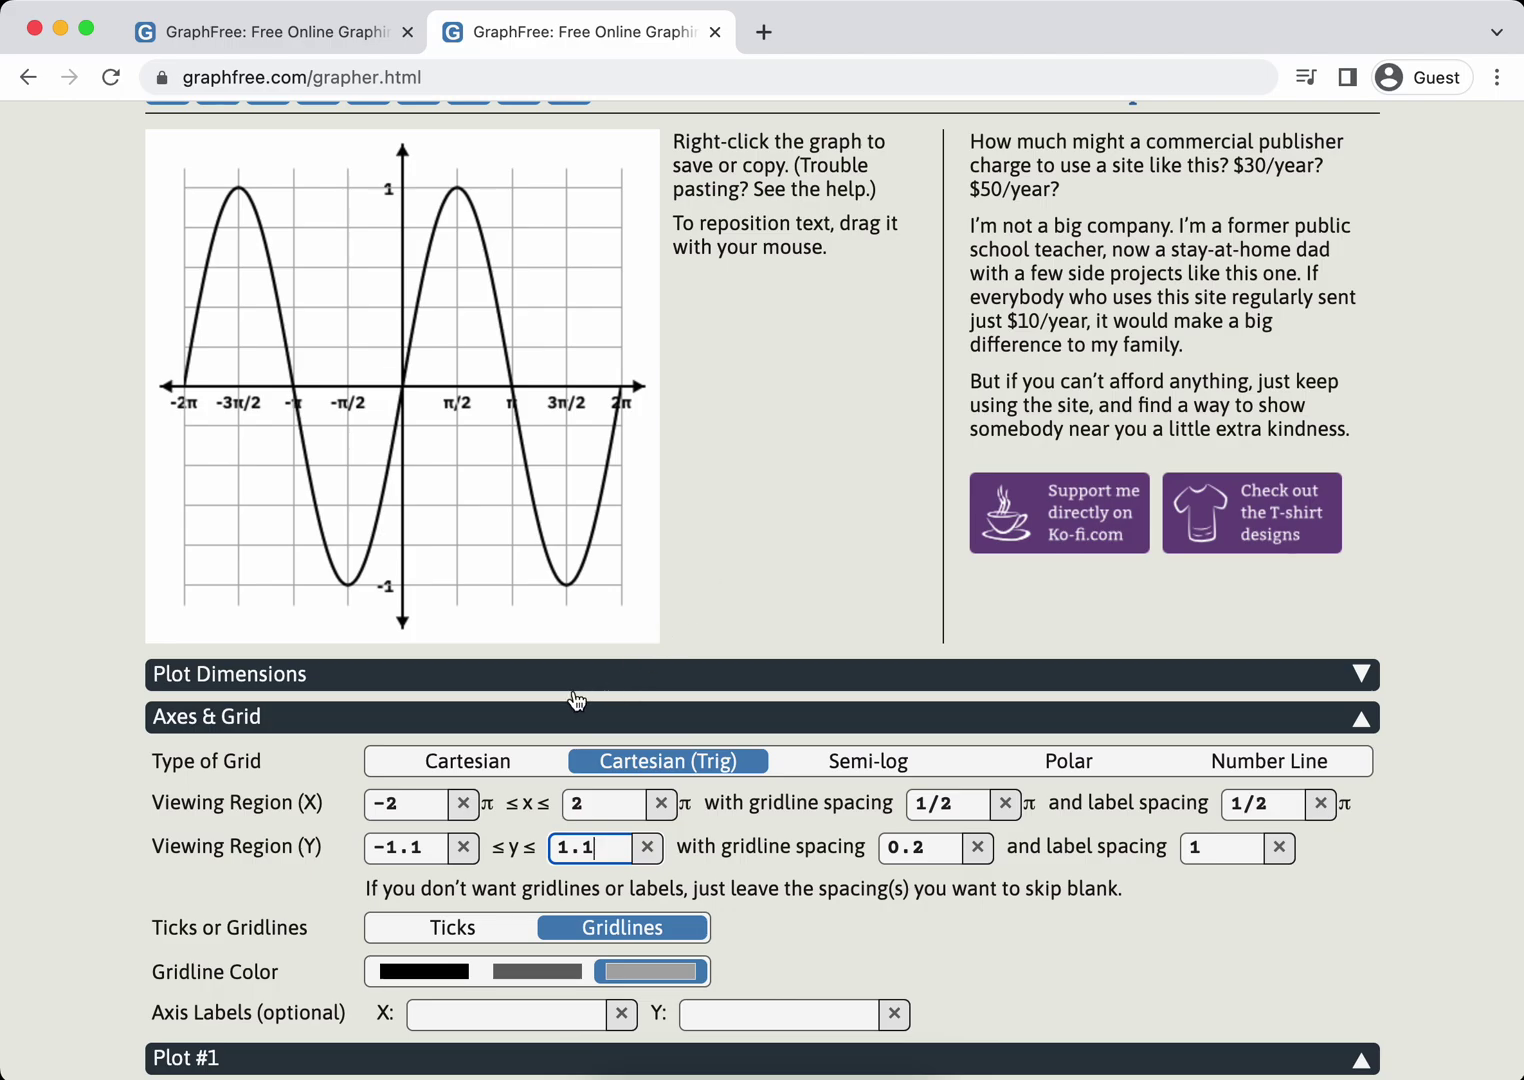
- Switch to a plain Cartesian grid with x running from −4 to 4
left_click(487, 757)
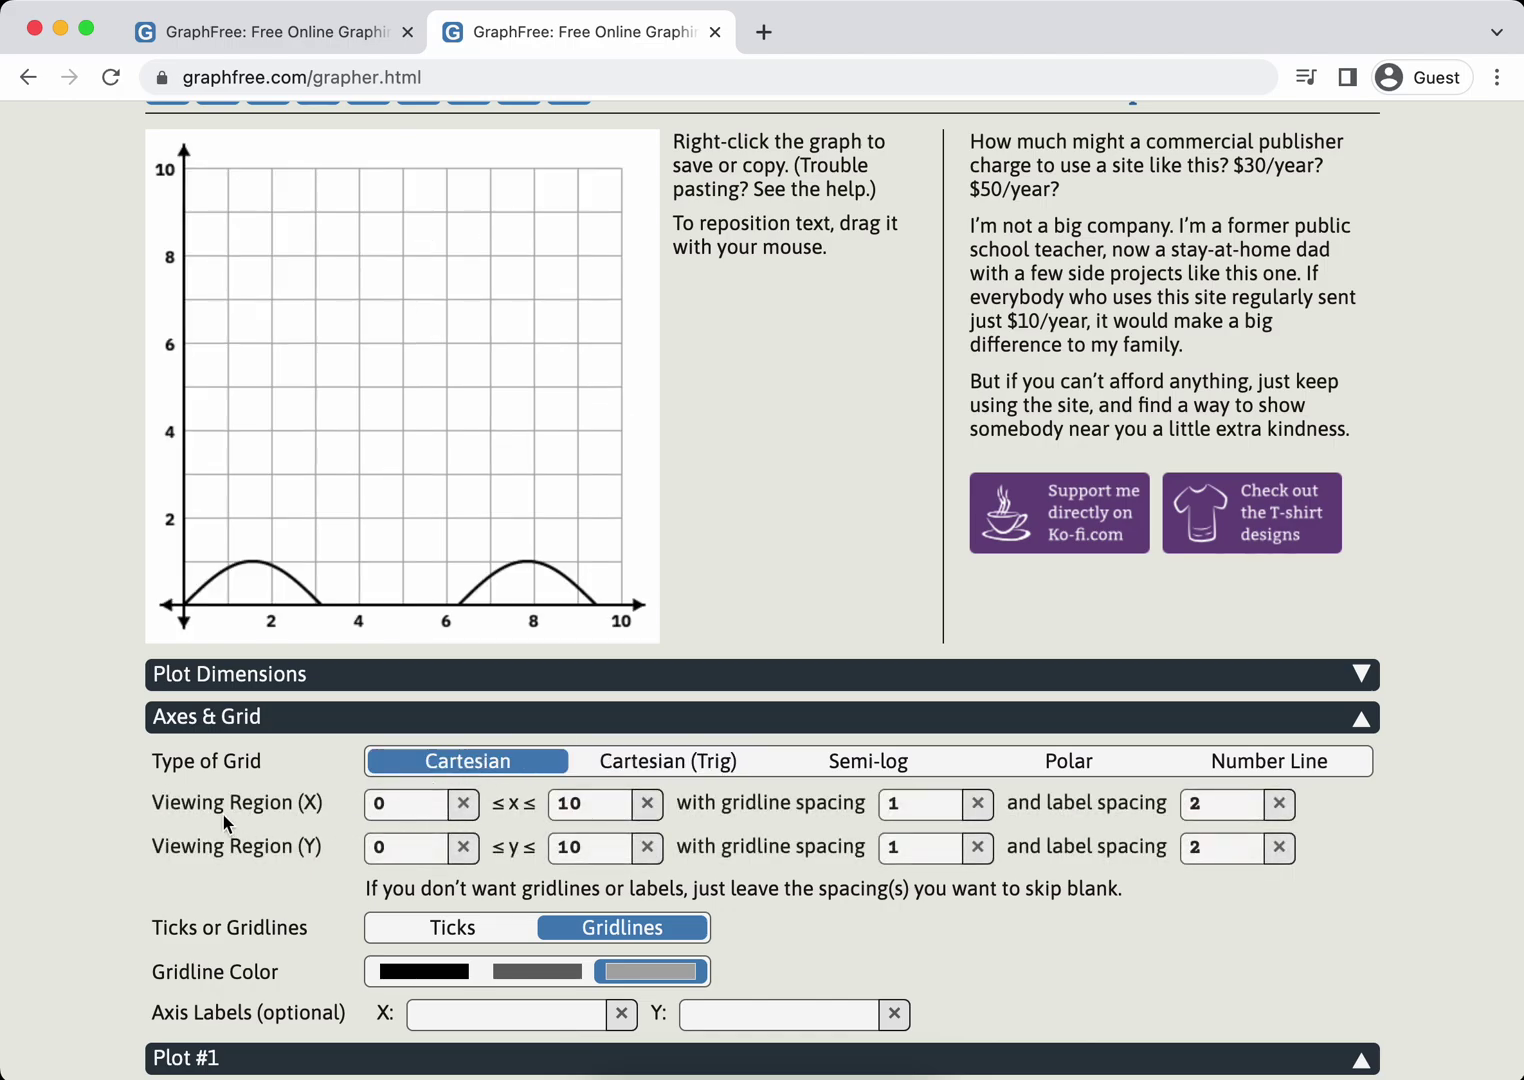
left_click(401, 805)
key("BackSpace")
type("-4")
key("Tab")
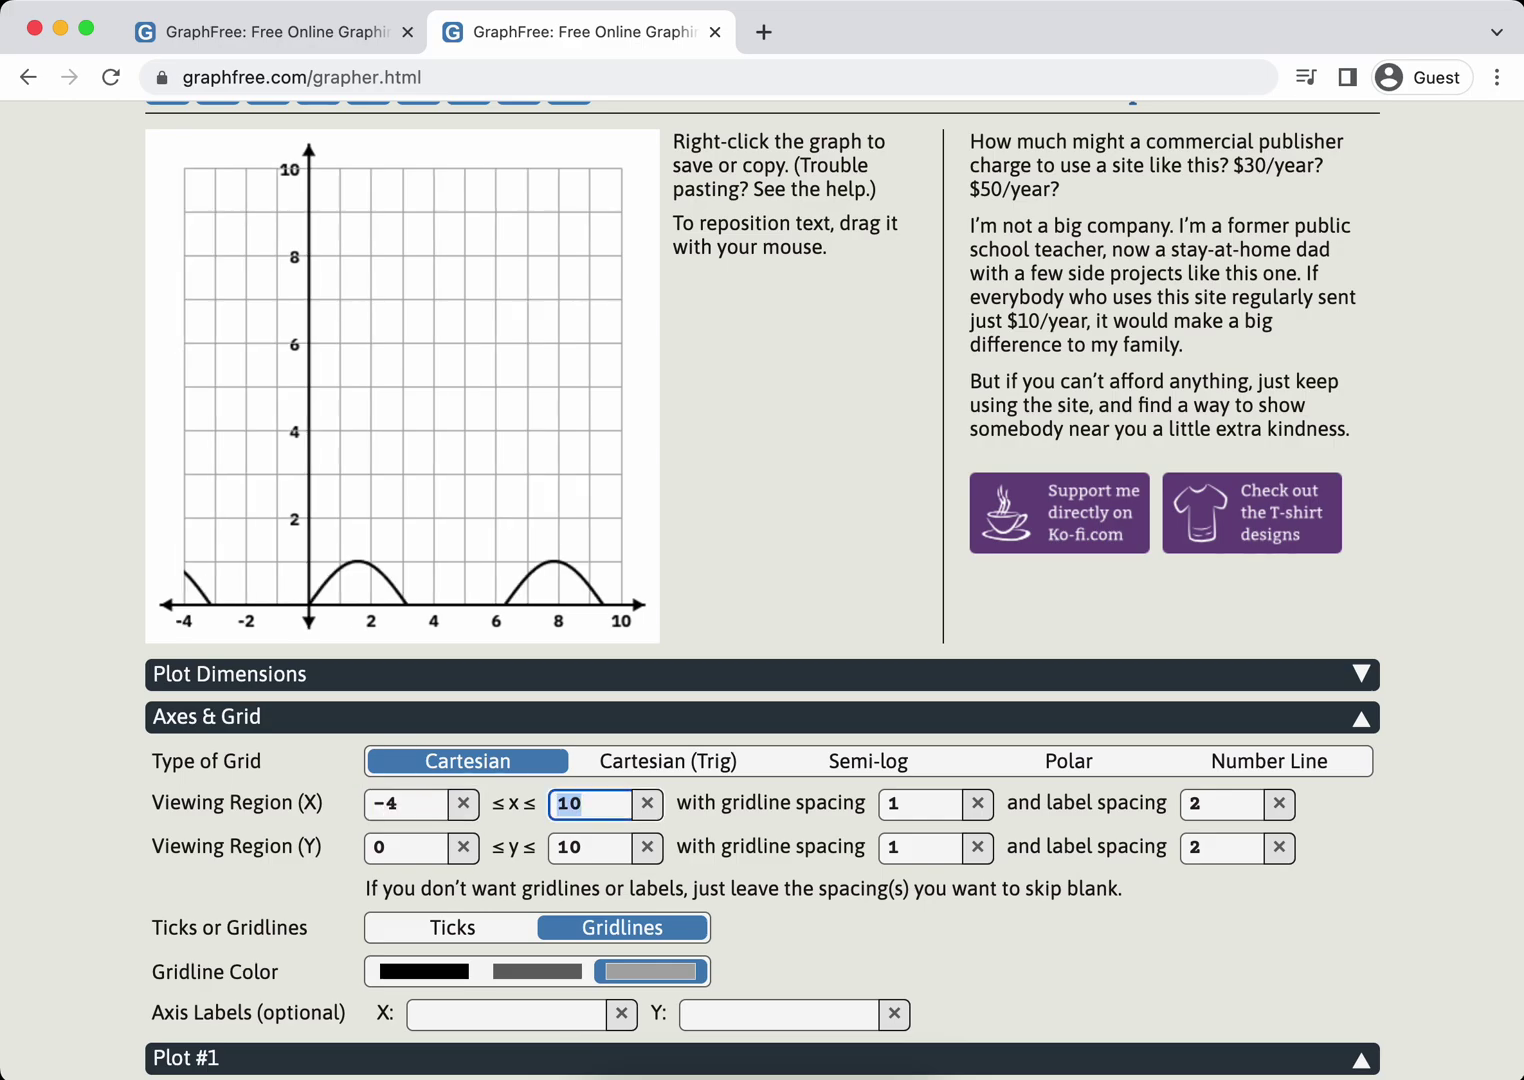
type("4")
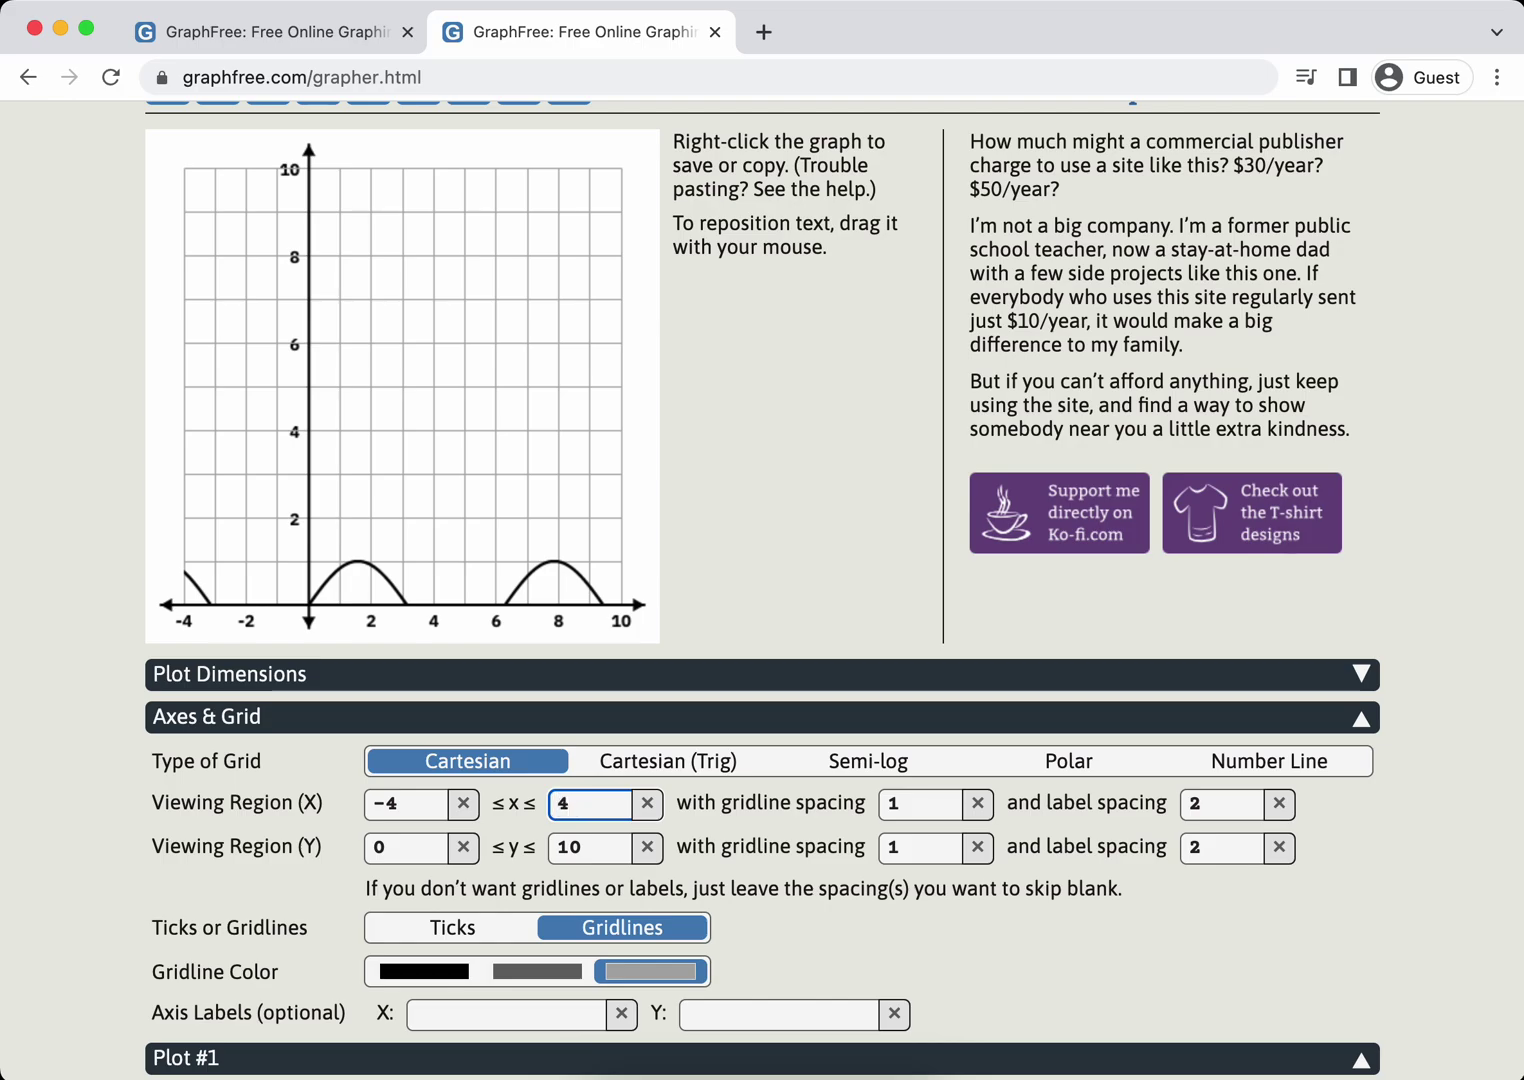
key("Tab")
- Set the y viewing range from −4 to 4
key("Tab")
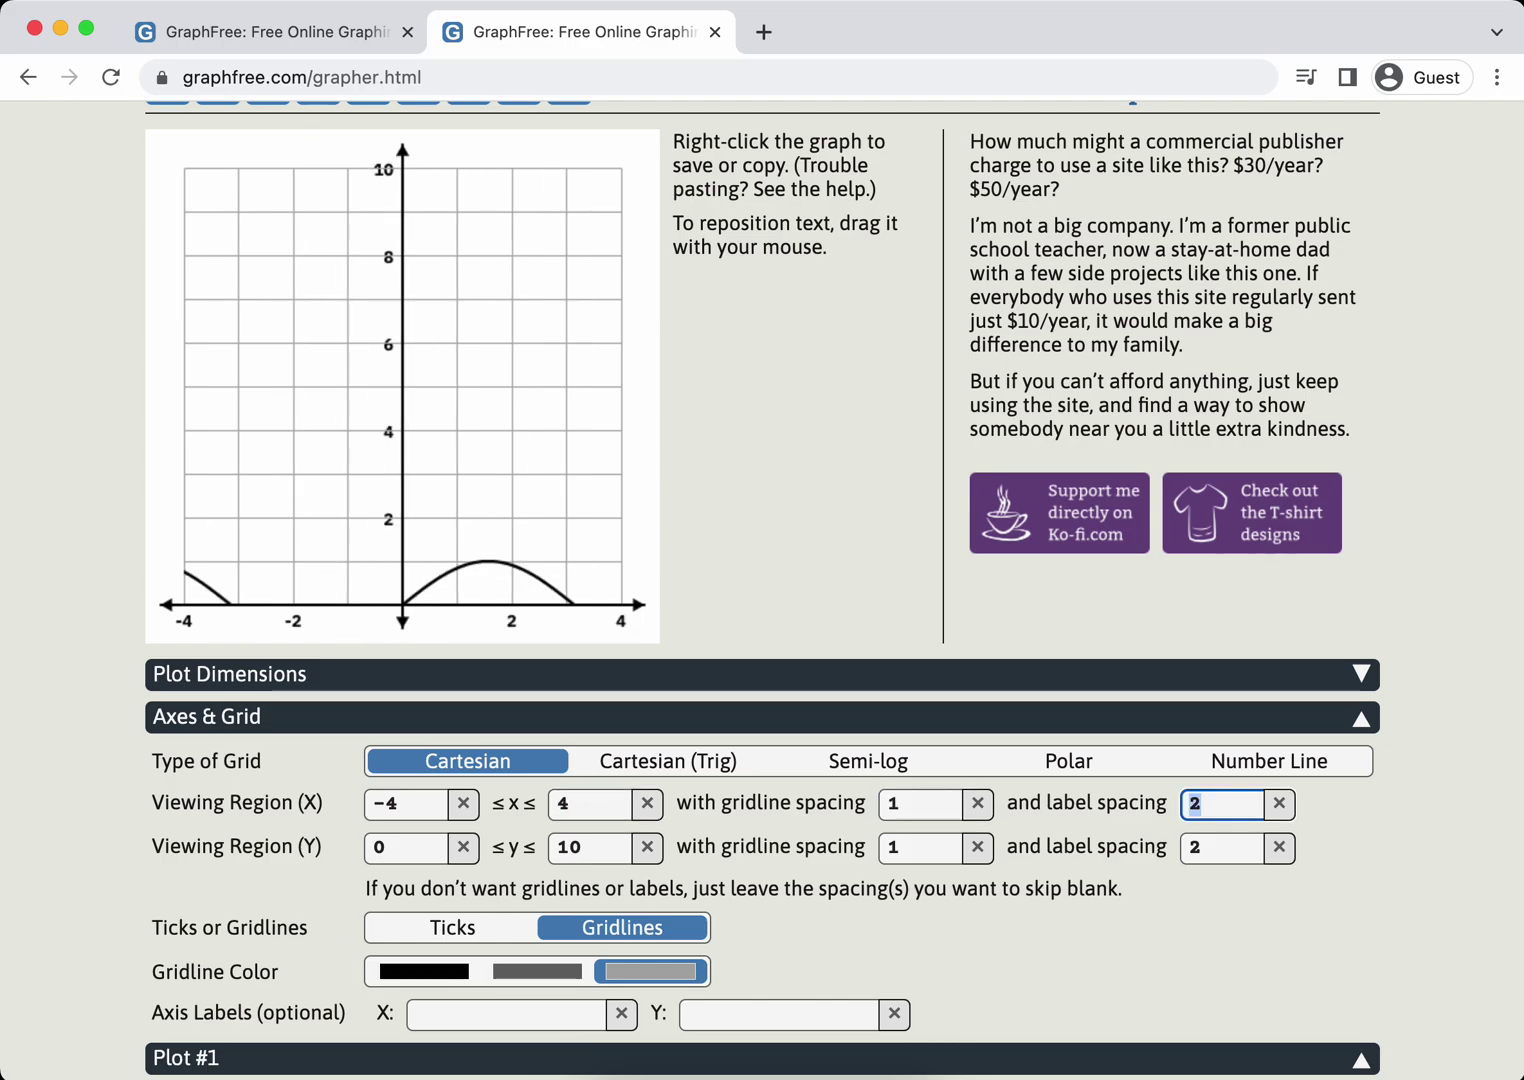
key("Tab")
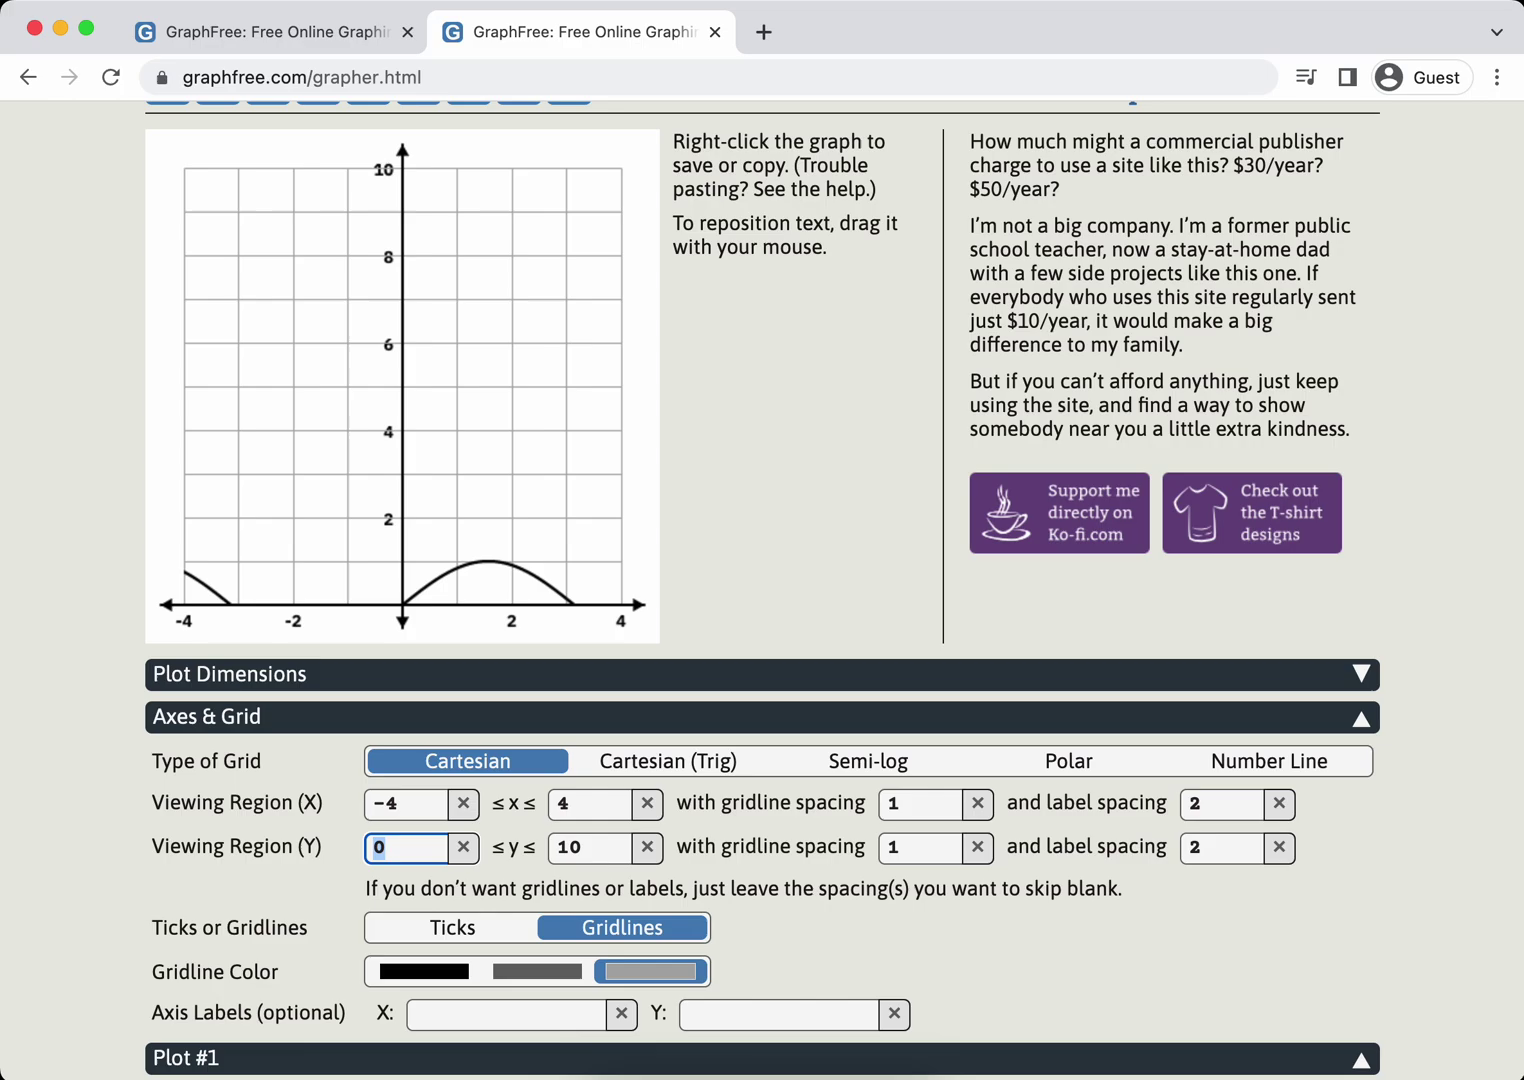
type("-4")
key("Tab")
type("4")
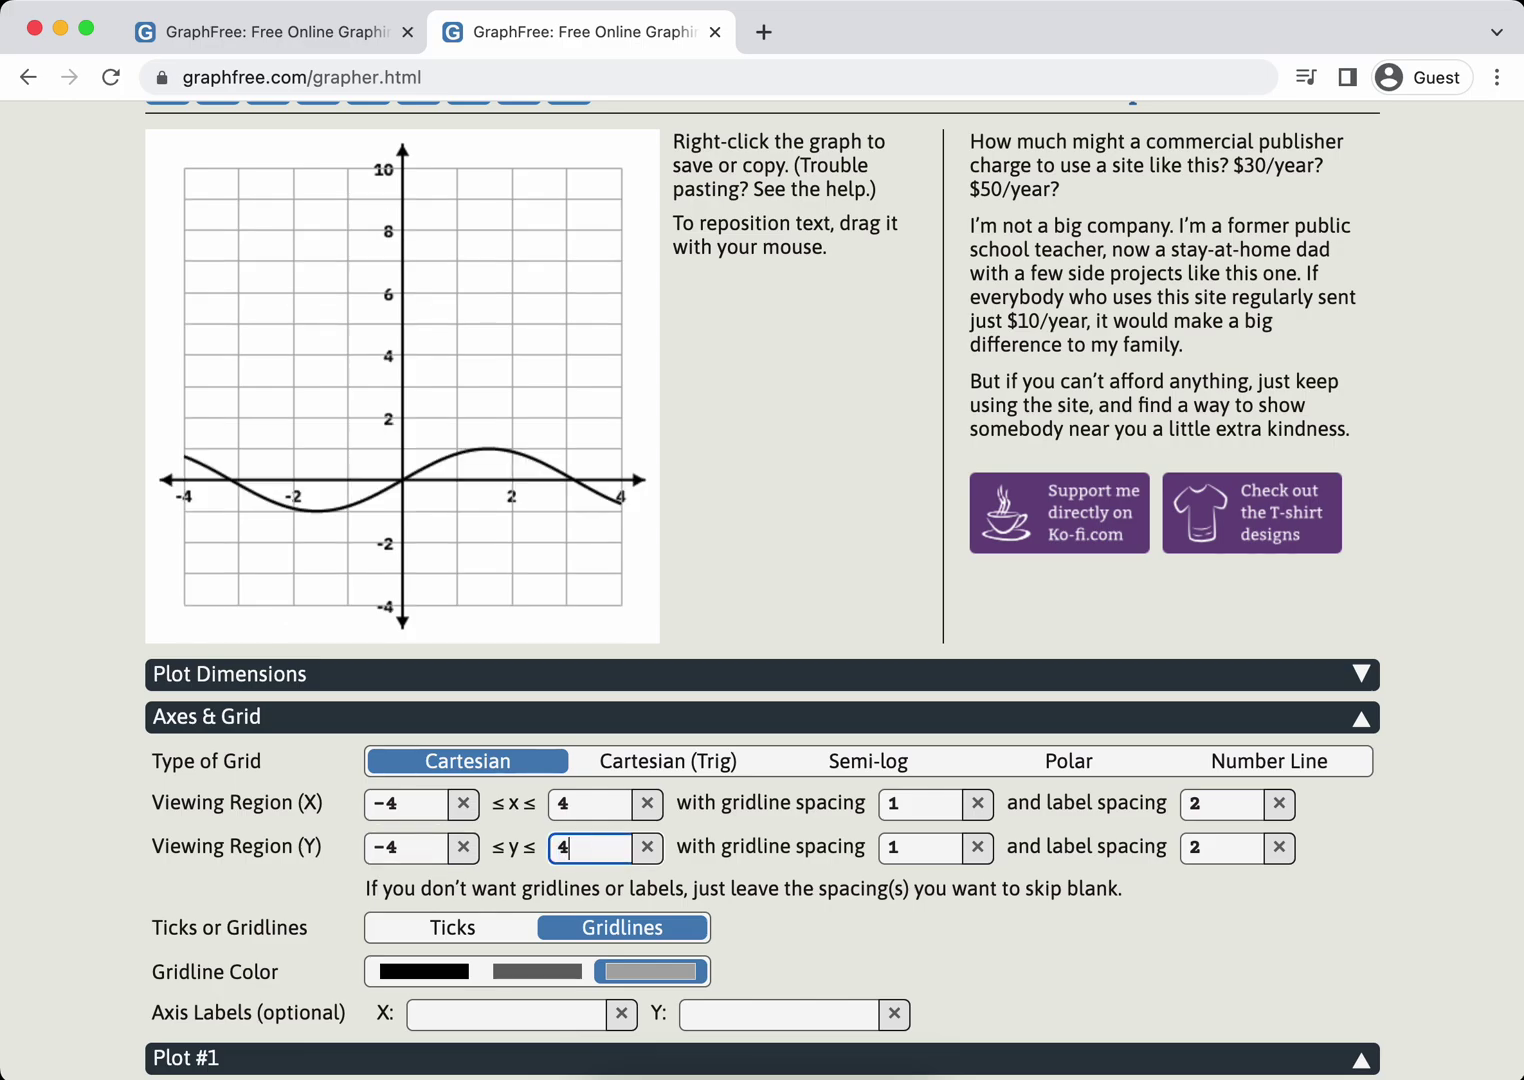
key("Tab")
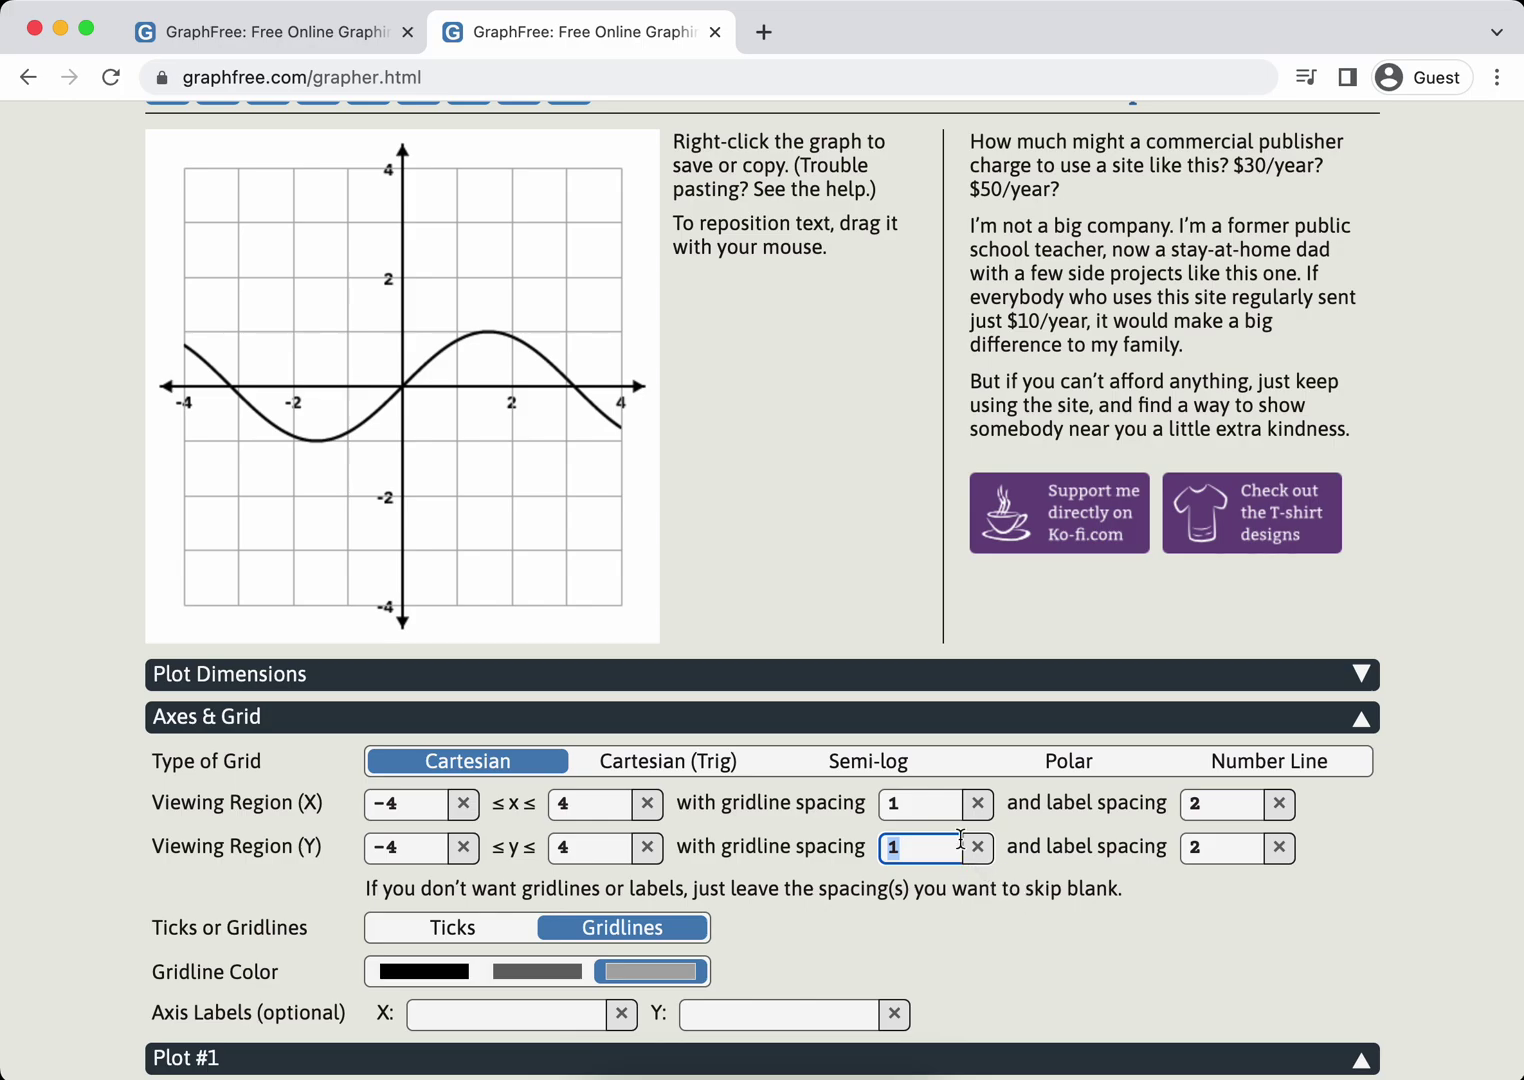
double_click(923, 805)
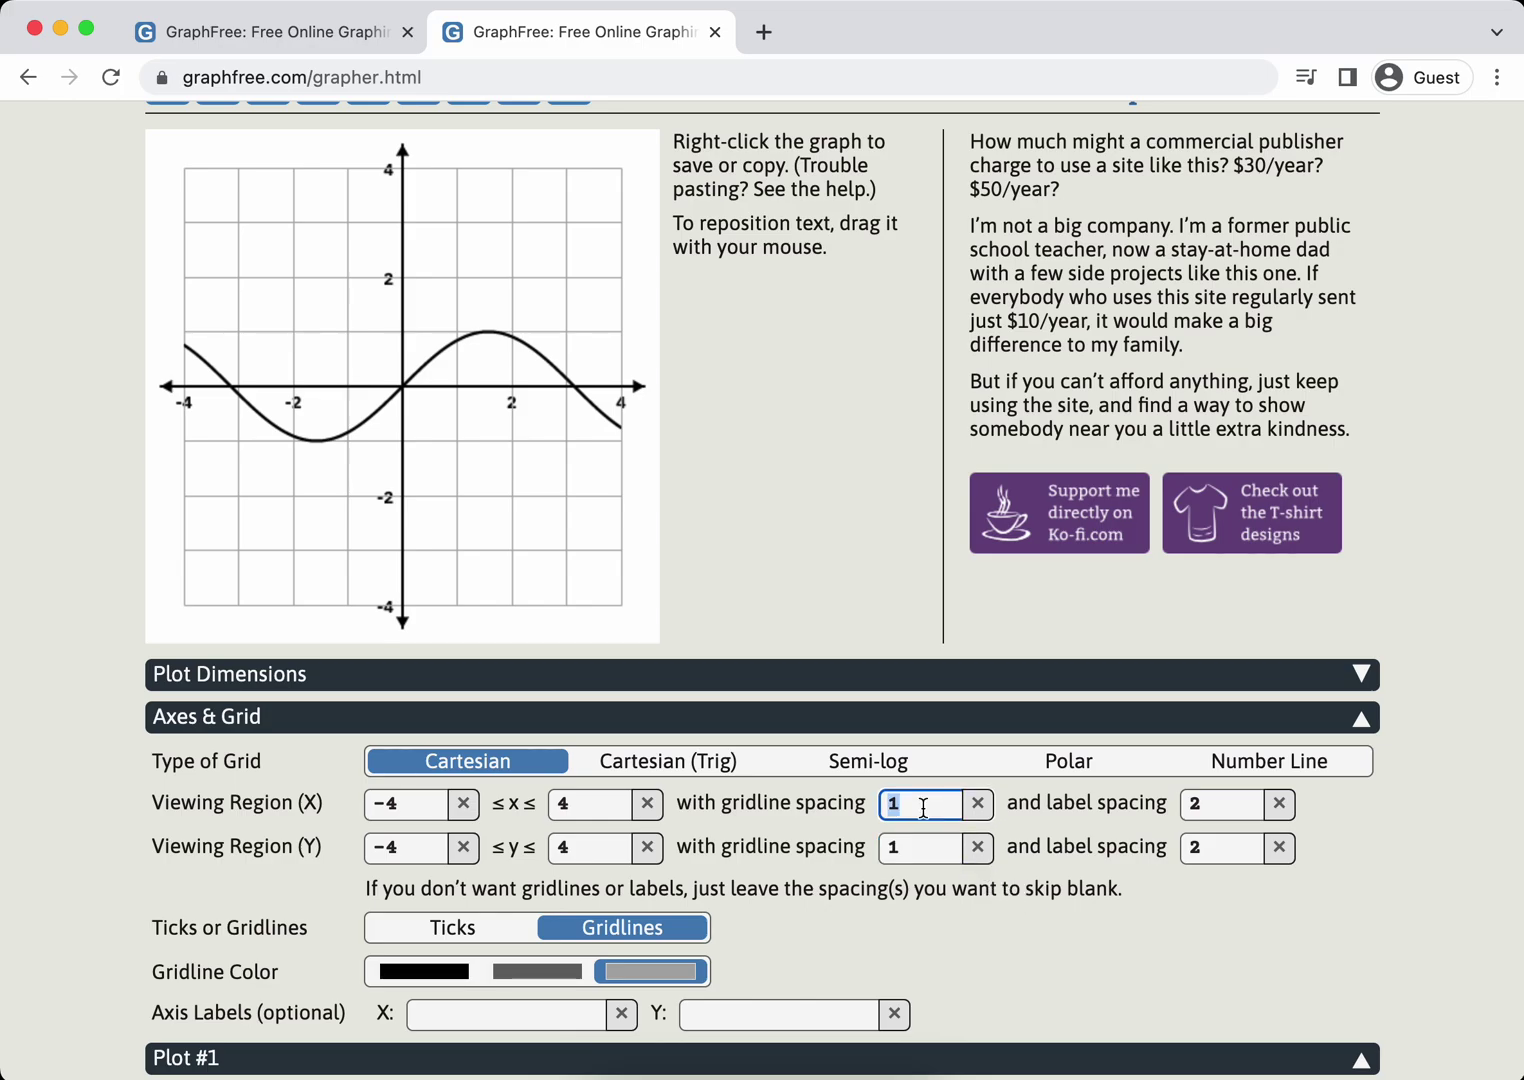
key("BackSpace")
left_click(917, 855)
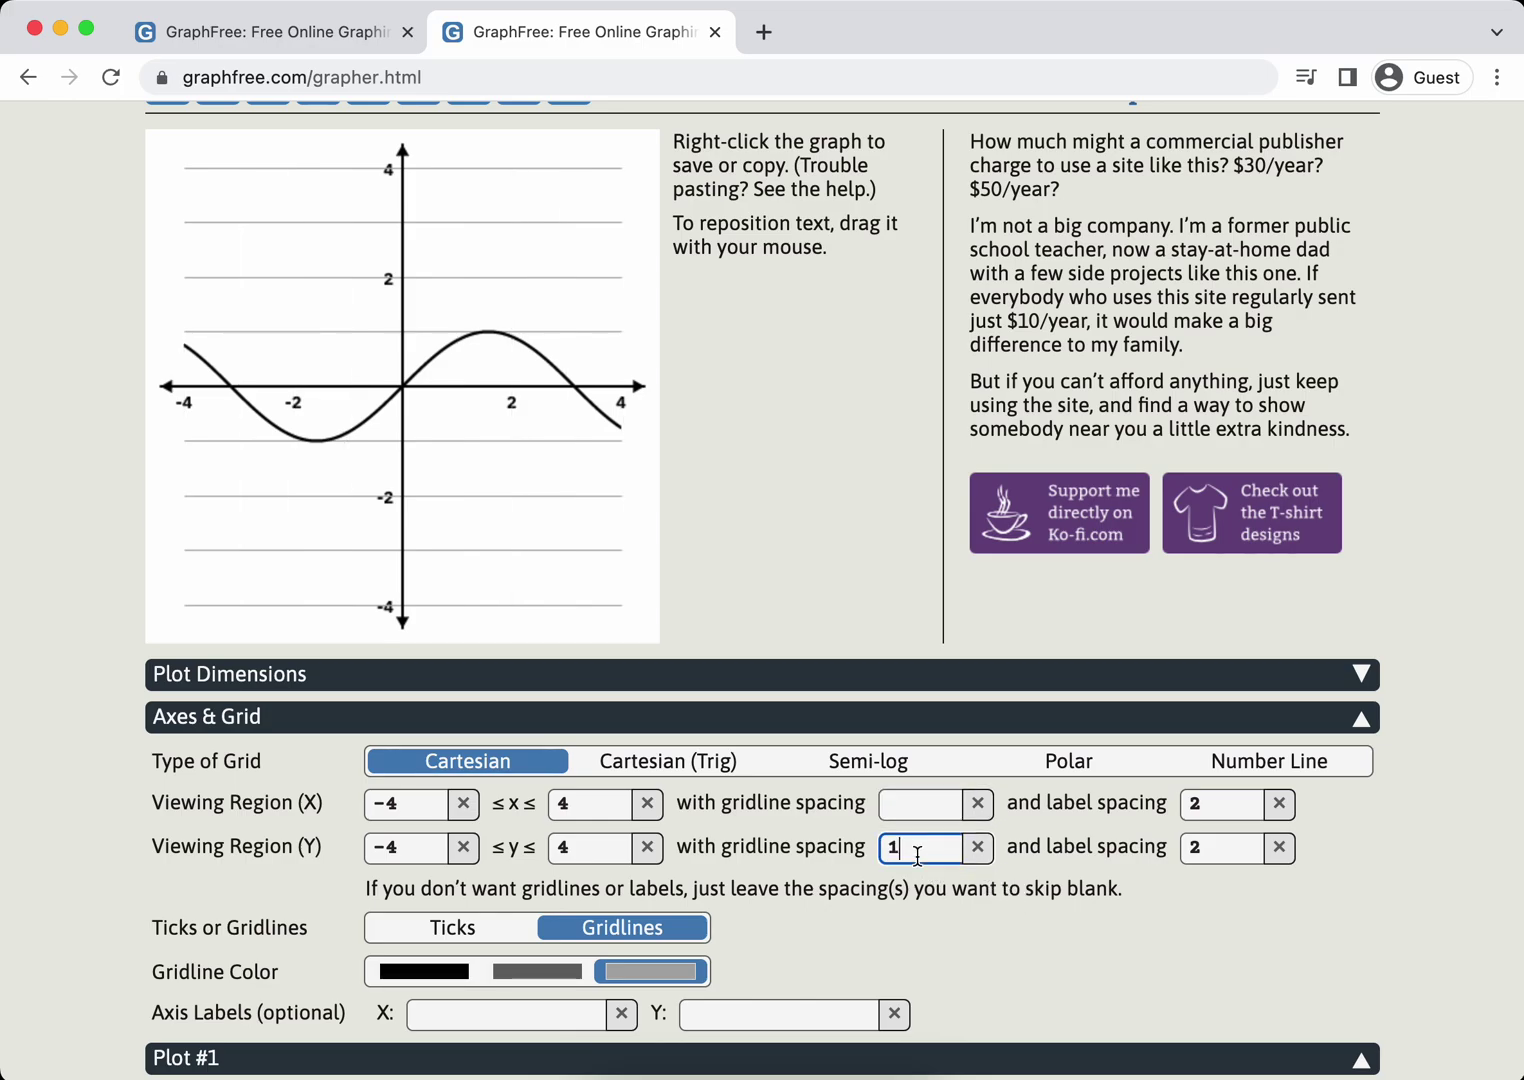
key("BackSpace")
type("0")
key("BackSpace")
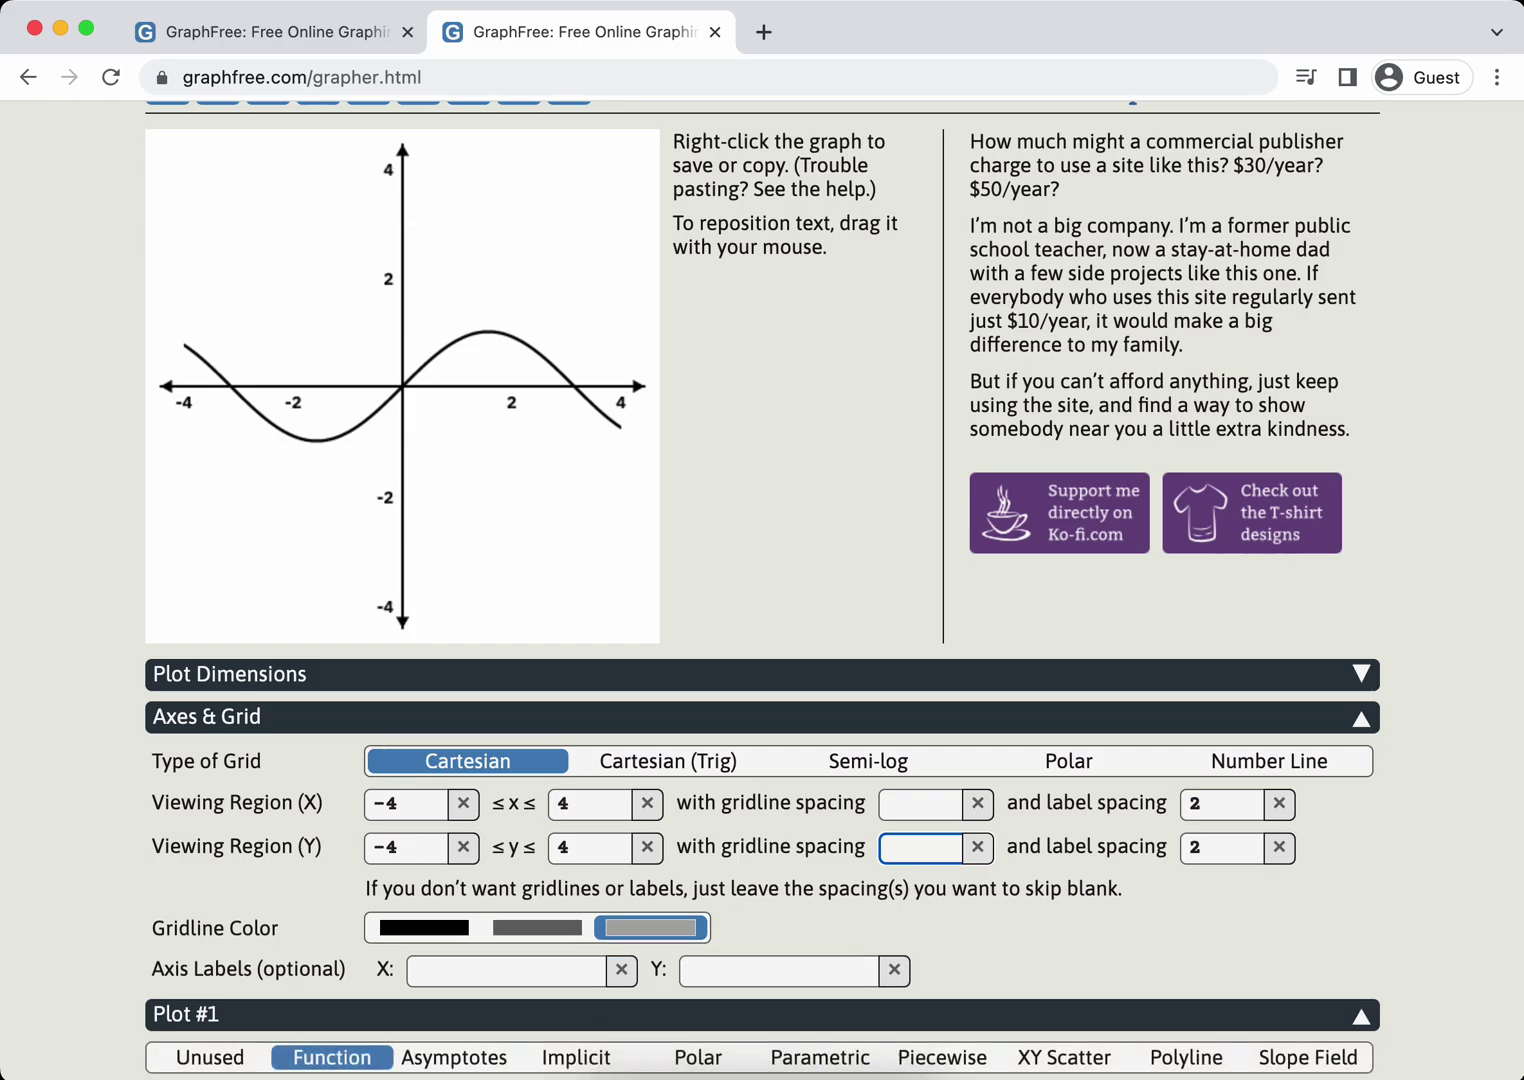
left_click(912, 803)
type("1")
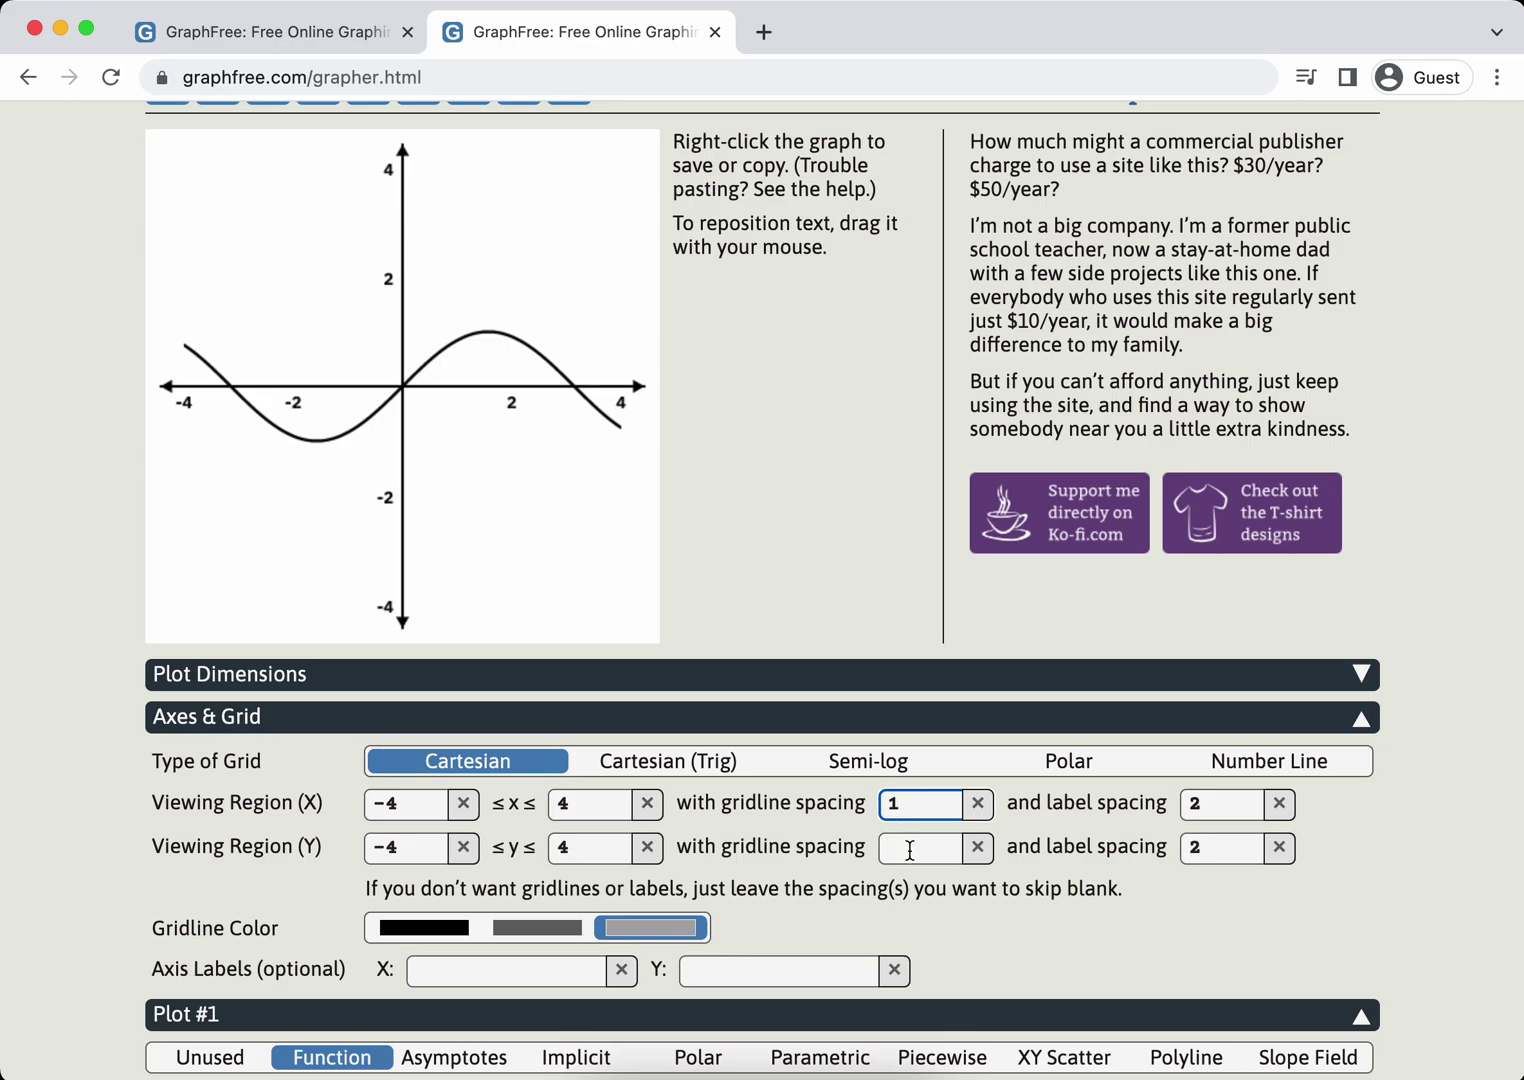
left_click(910, 850)
type("1")
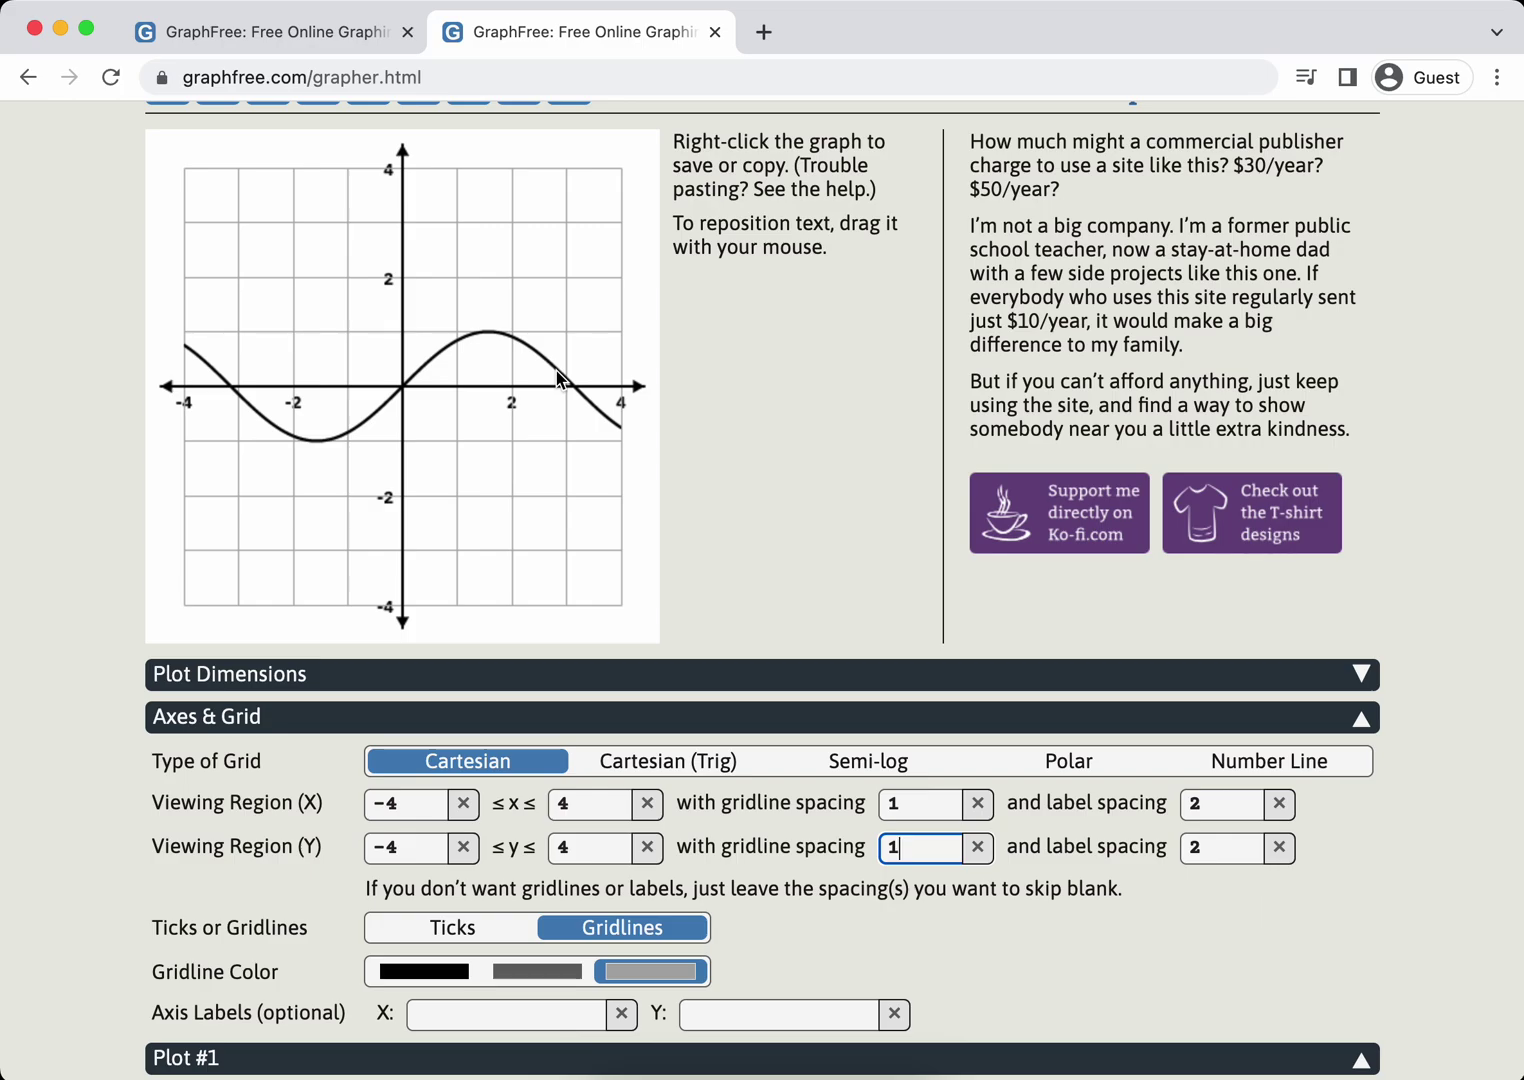
- Collapse Axes & Grid and Plot #1, and expand Plot #2's settings
scroll(830, 420, "down", 1)
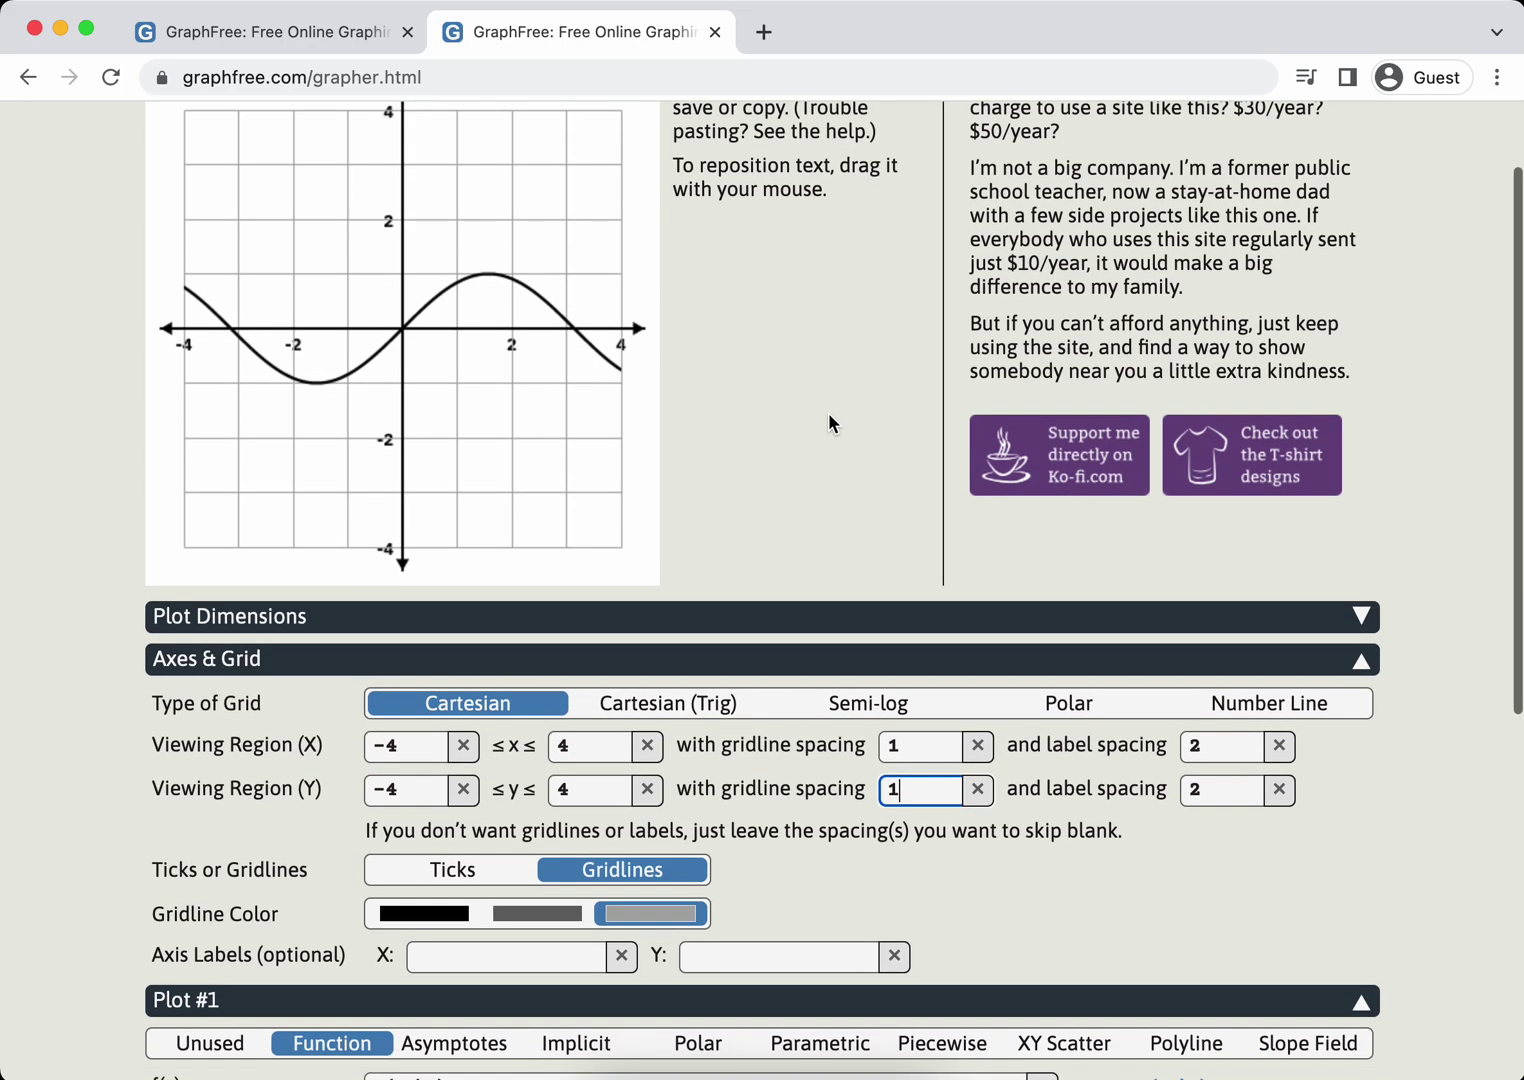
left_click(1361, 663)
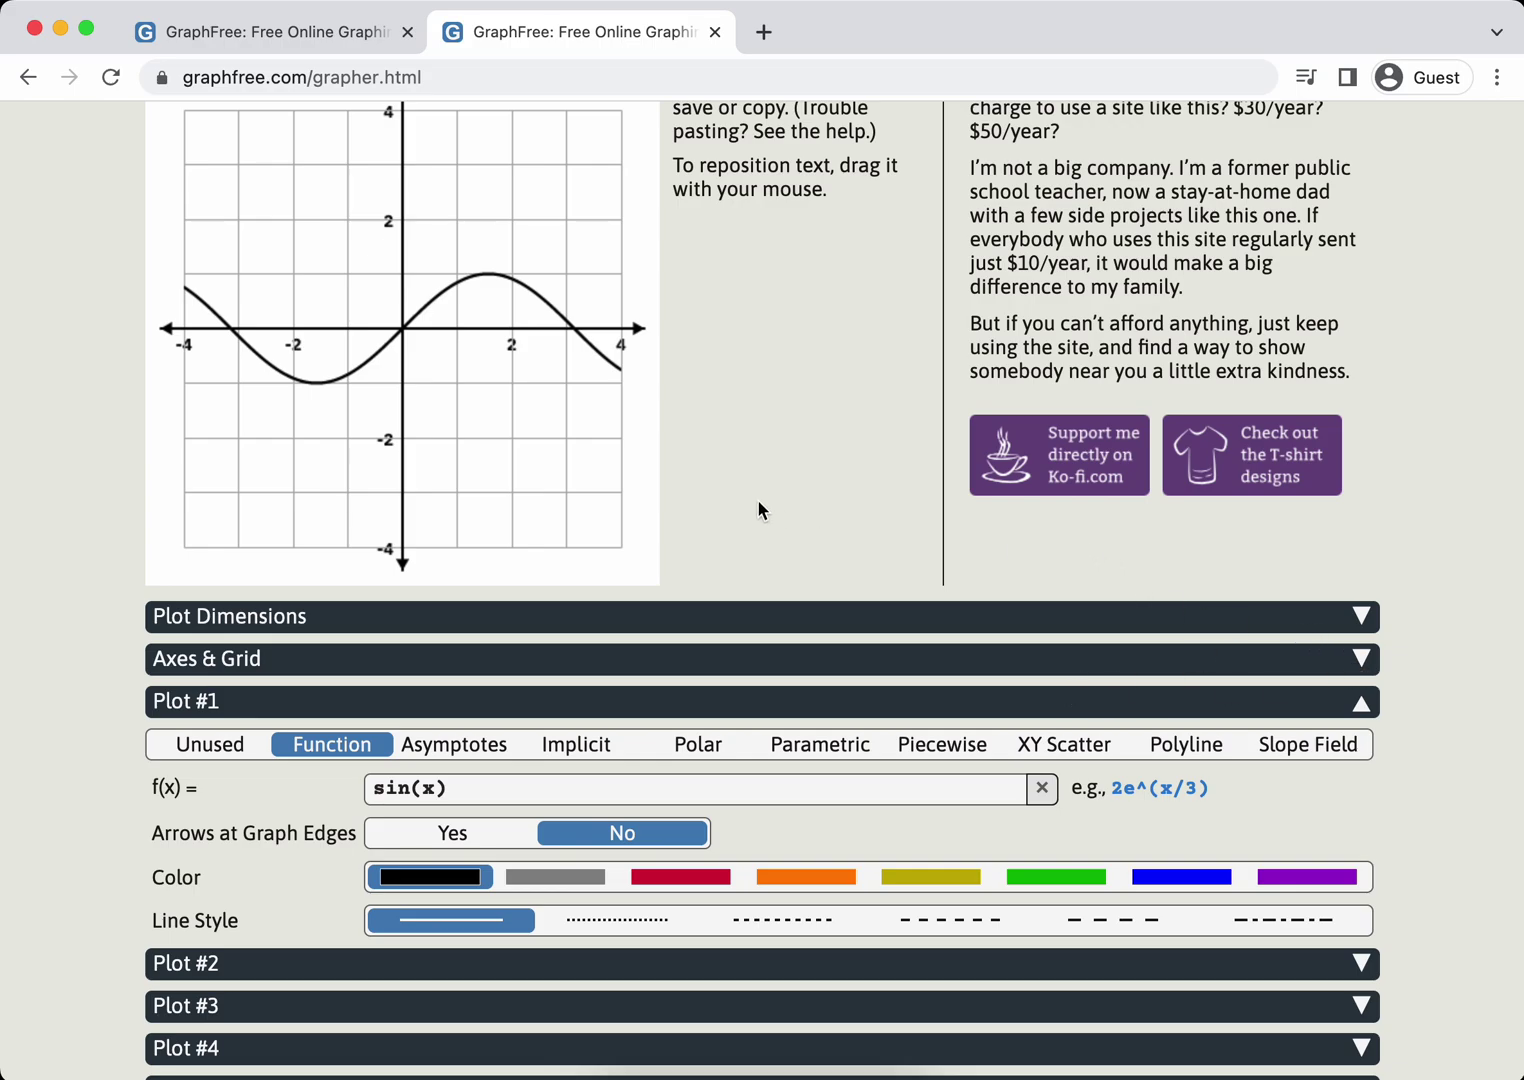
scroll(757, 505, "up", 2)
scroll(757, 510, "down", 2)
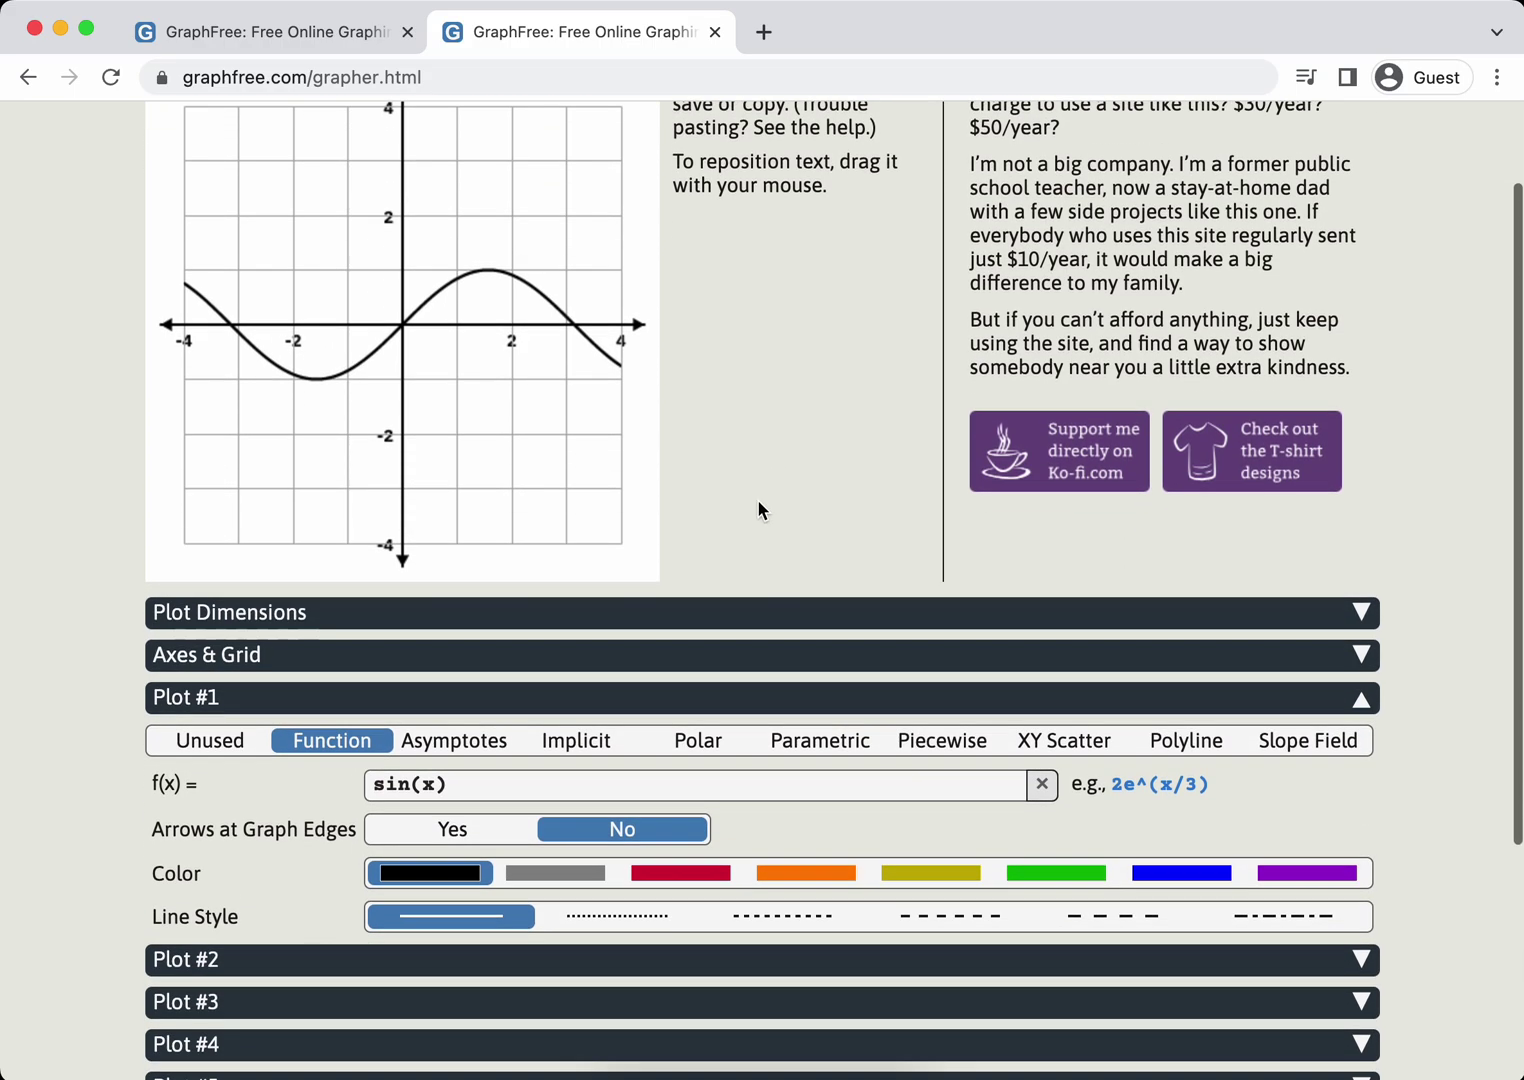
left_click(1361, 702)
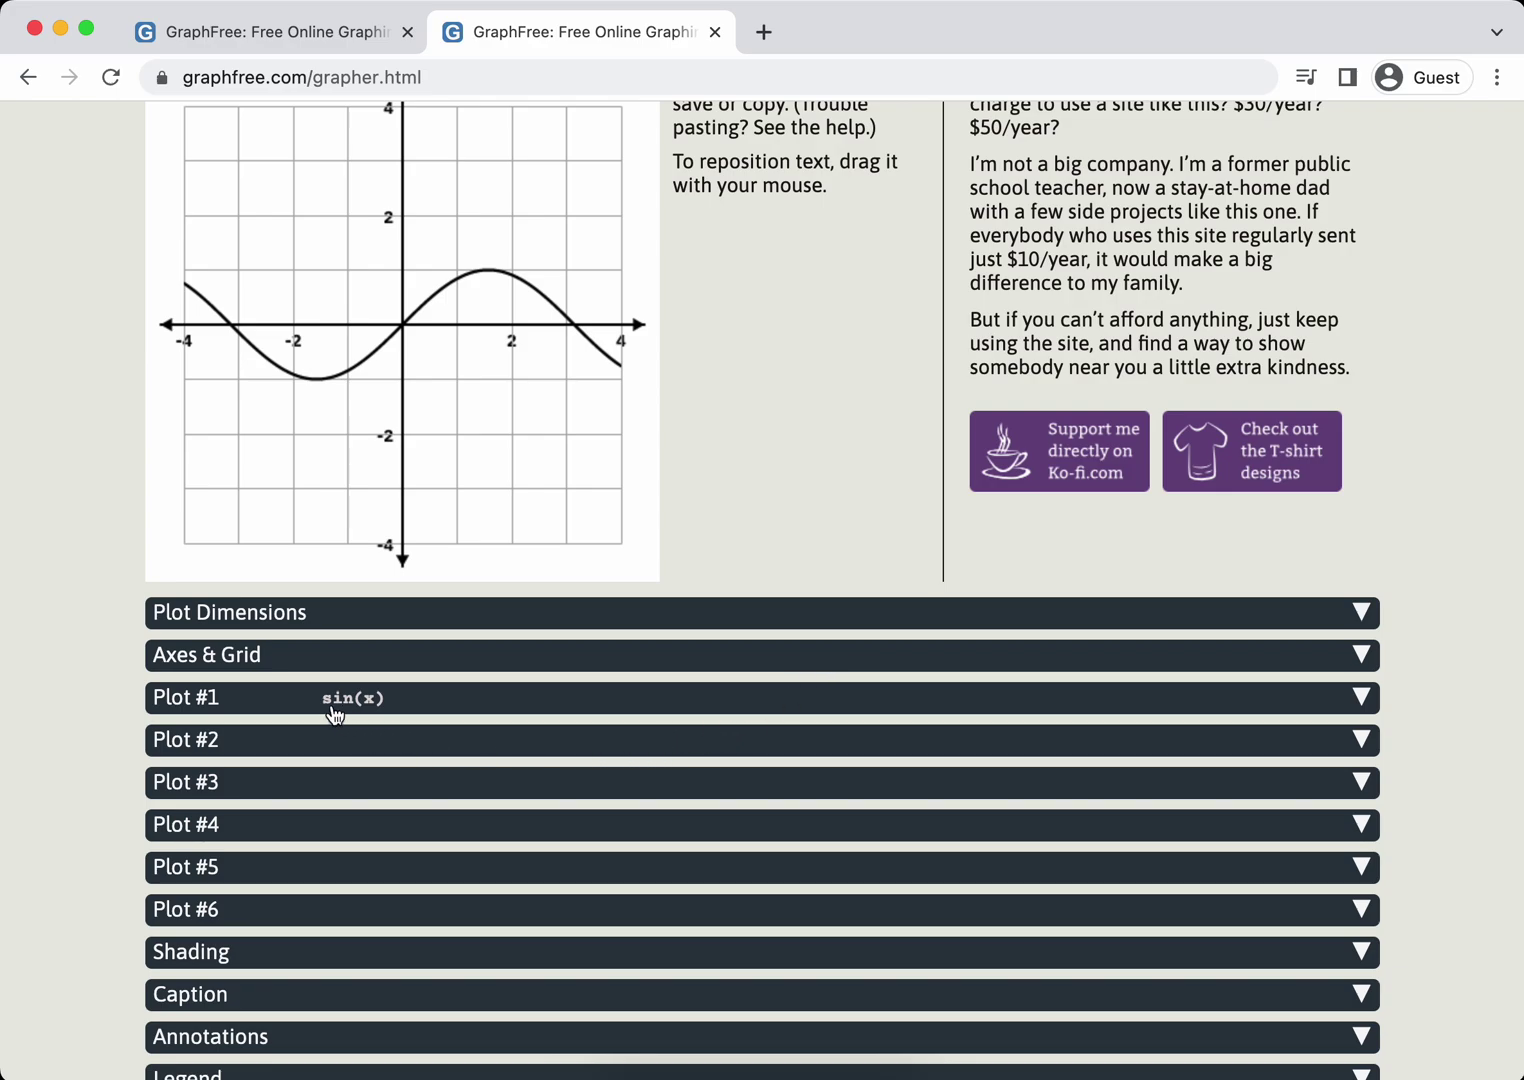
left_click(436, 750)
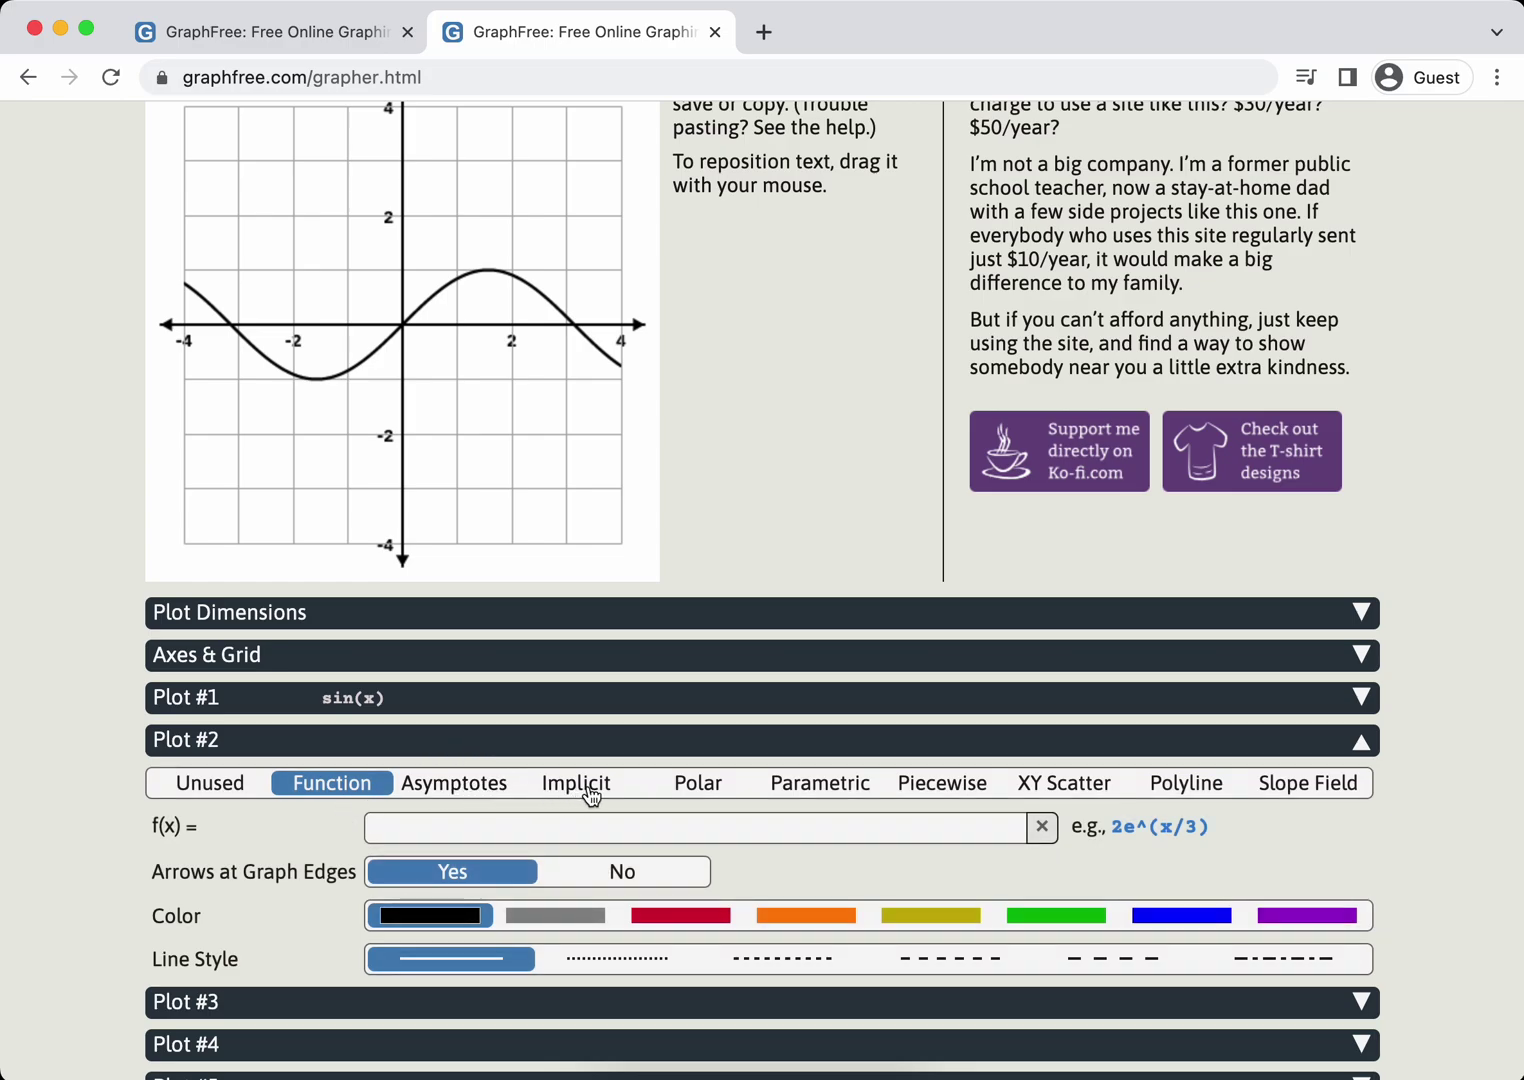
- Make Plot #2 the implicit equation x^2+y^2=2
left_click(588, 787)
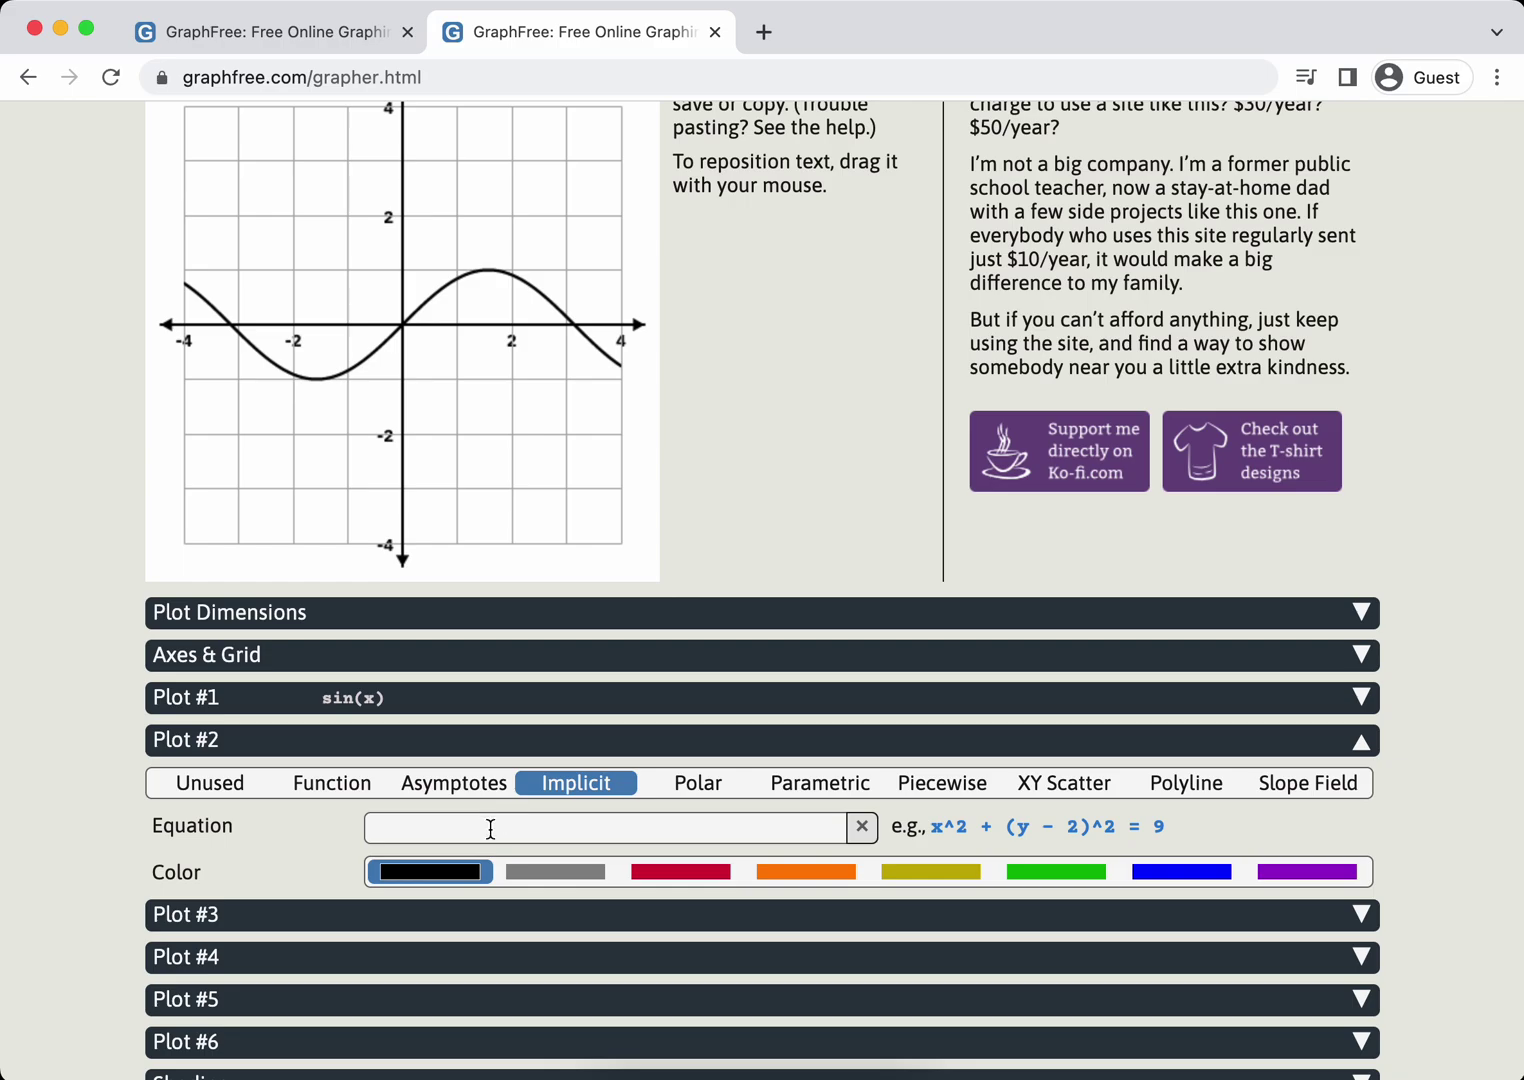
left_click(490, 828)
type("x^2")
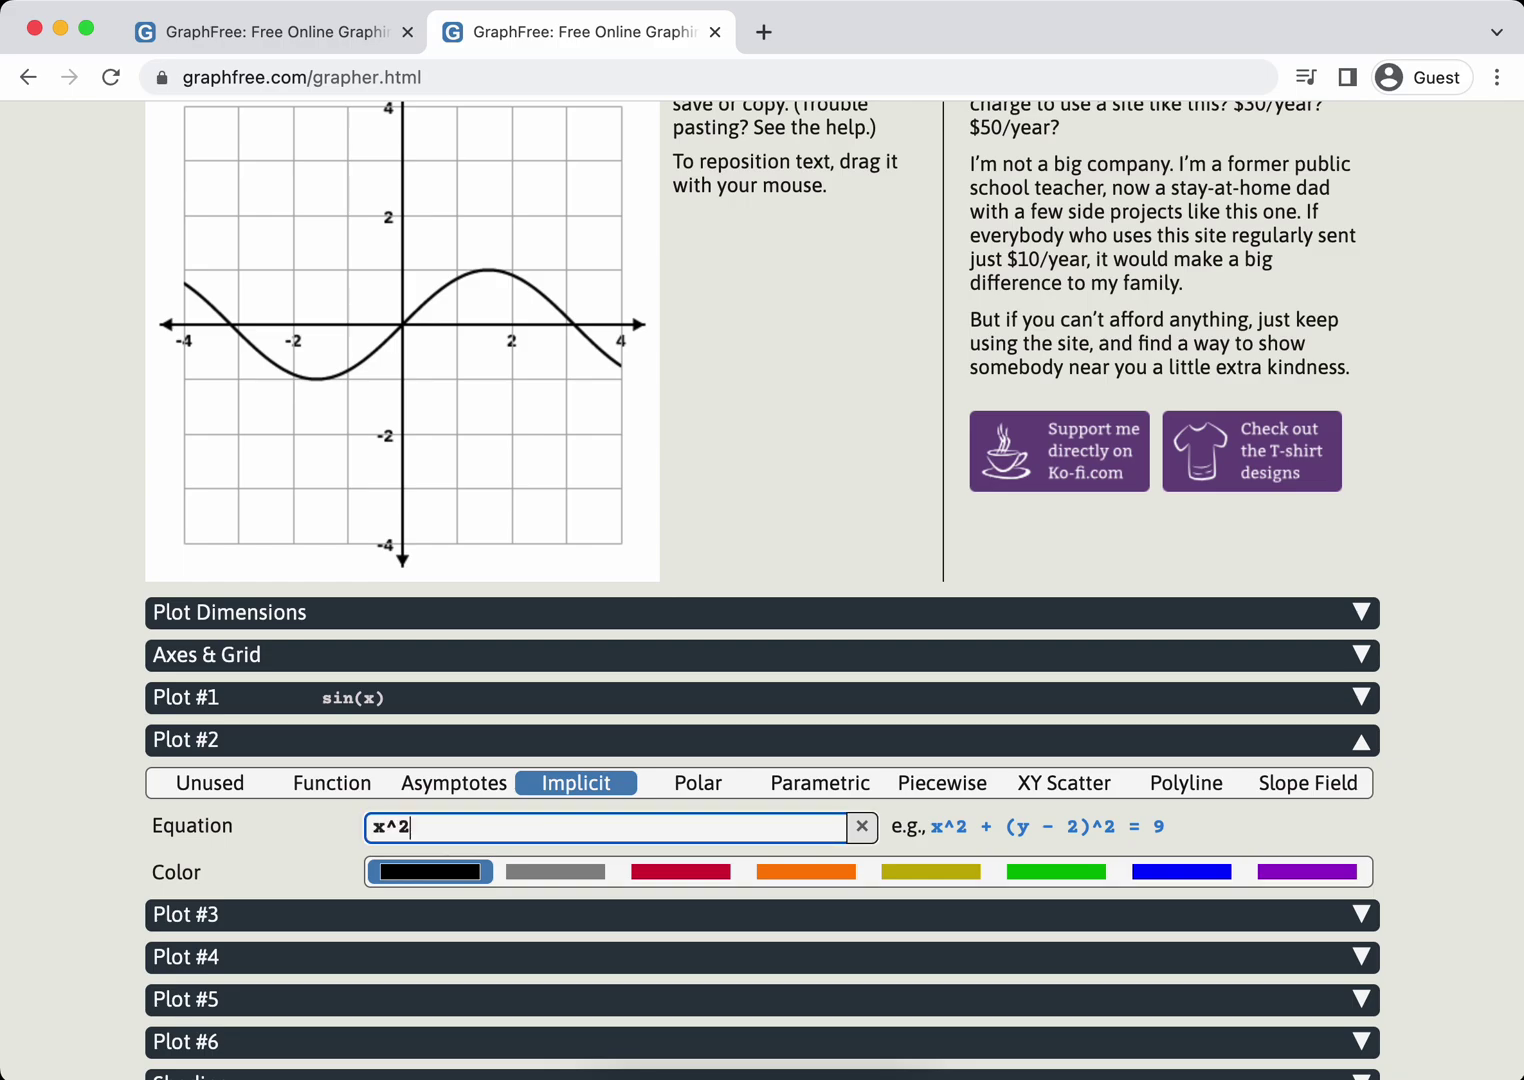
type("+y^2=2")
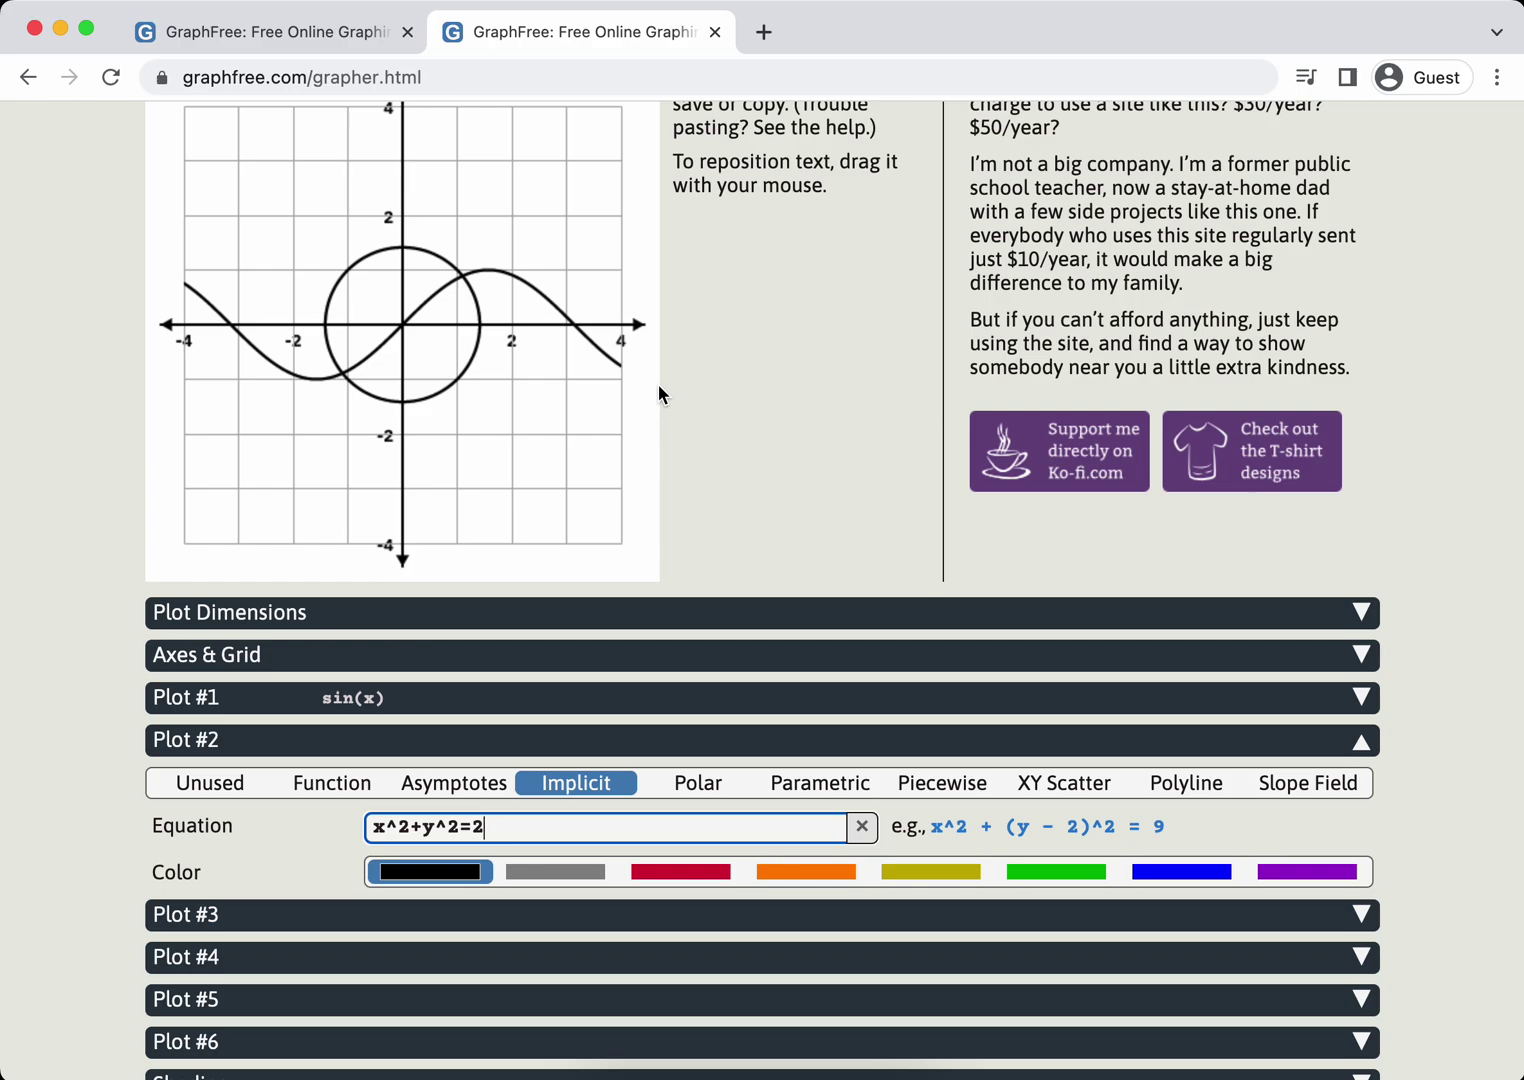
scroll(883, 413, "up", 1)
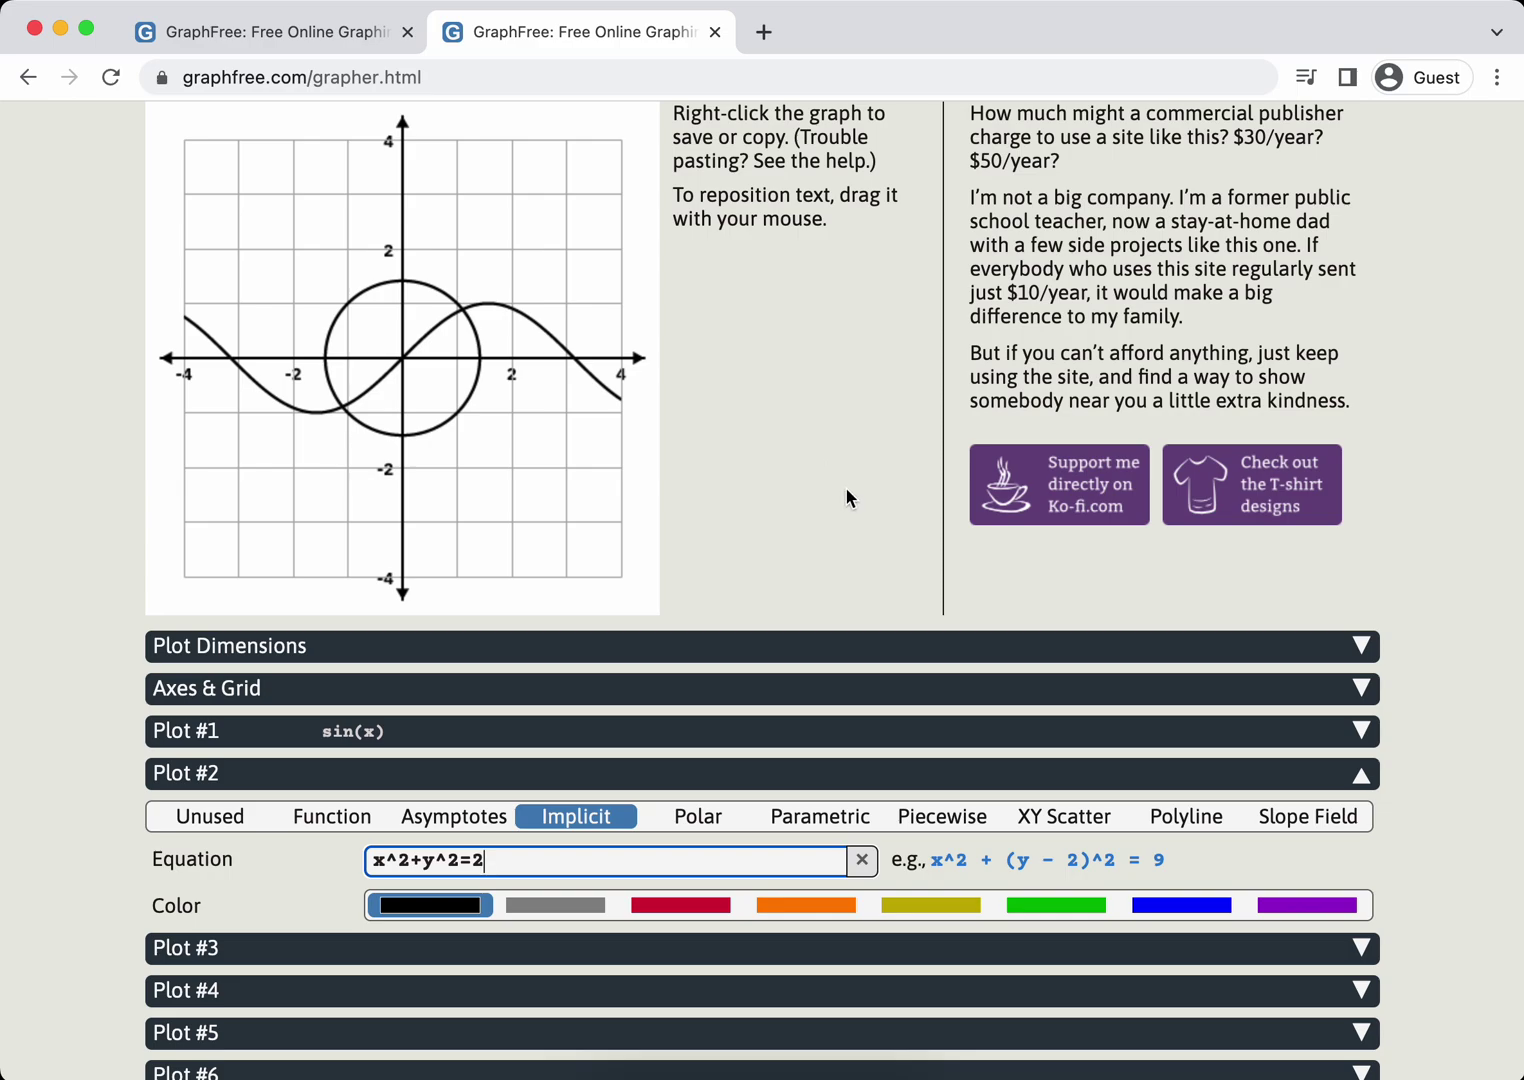
scroll(847, 492, "down", 5)
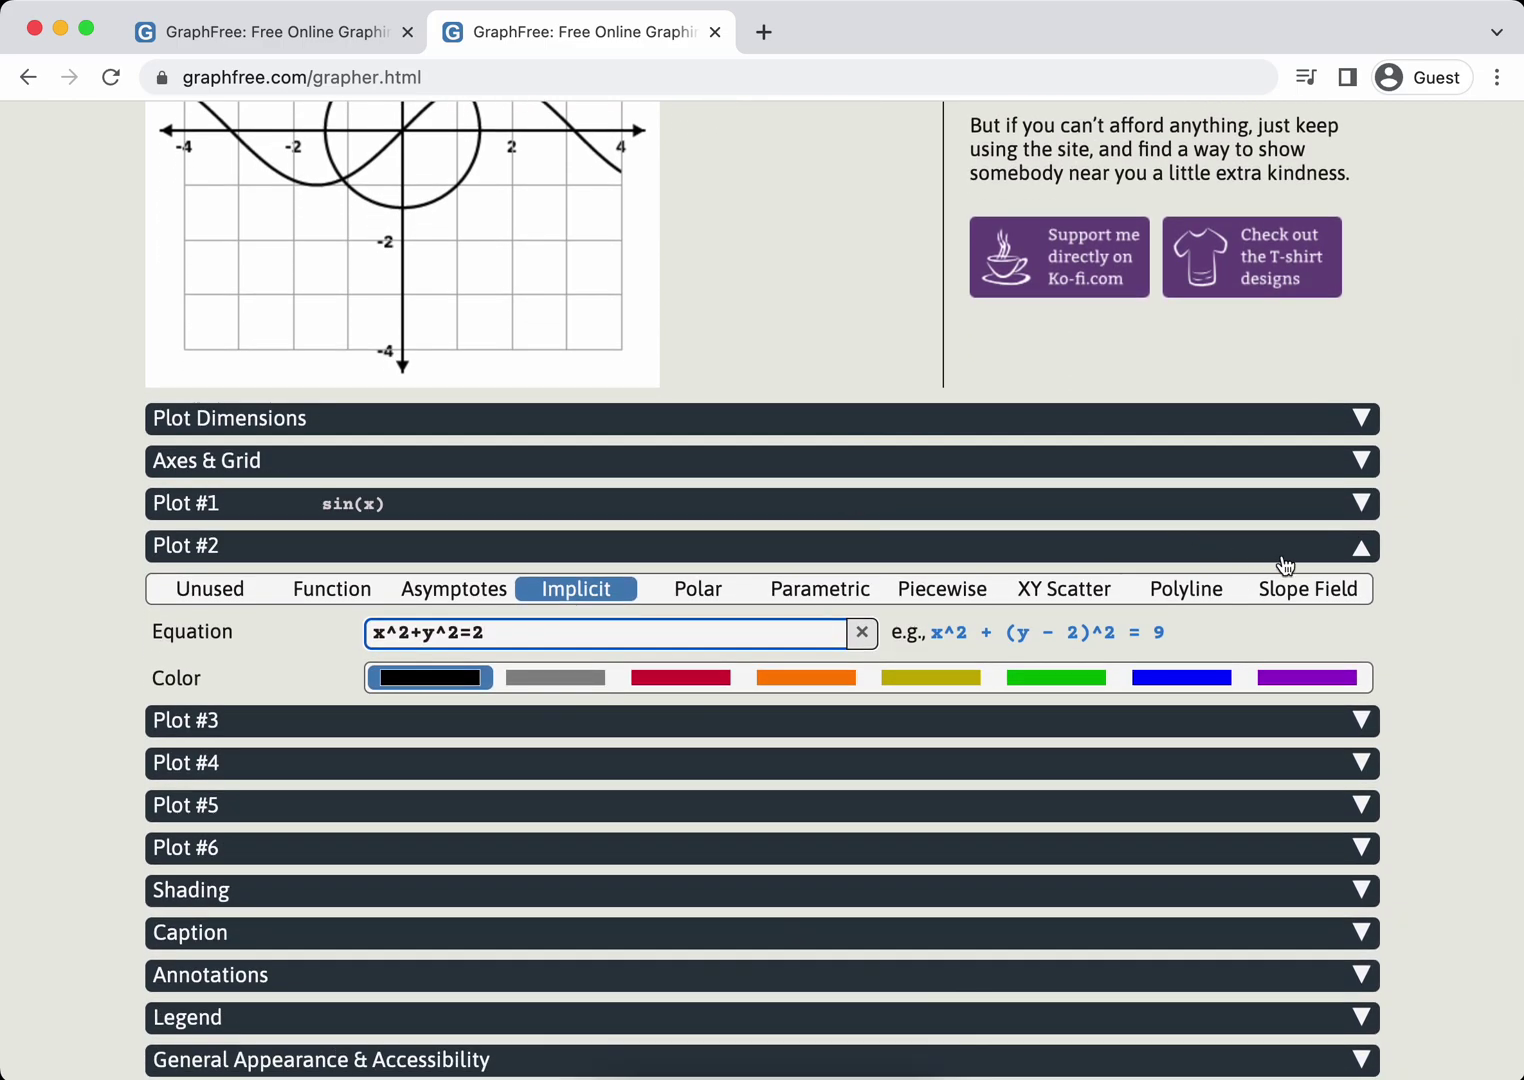
- Collapse Plot #2 and enter (.5,-.5) as the Region(s) to Shade point
left_click(1283, 561)
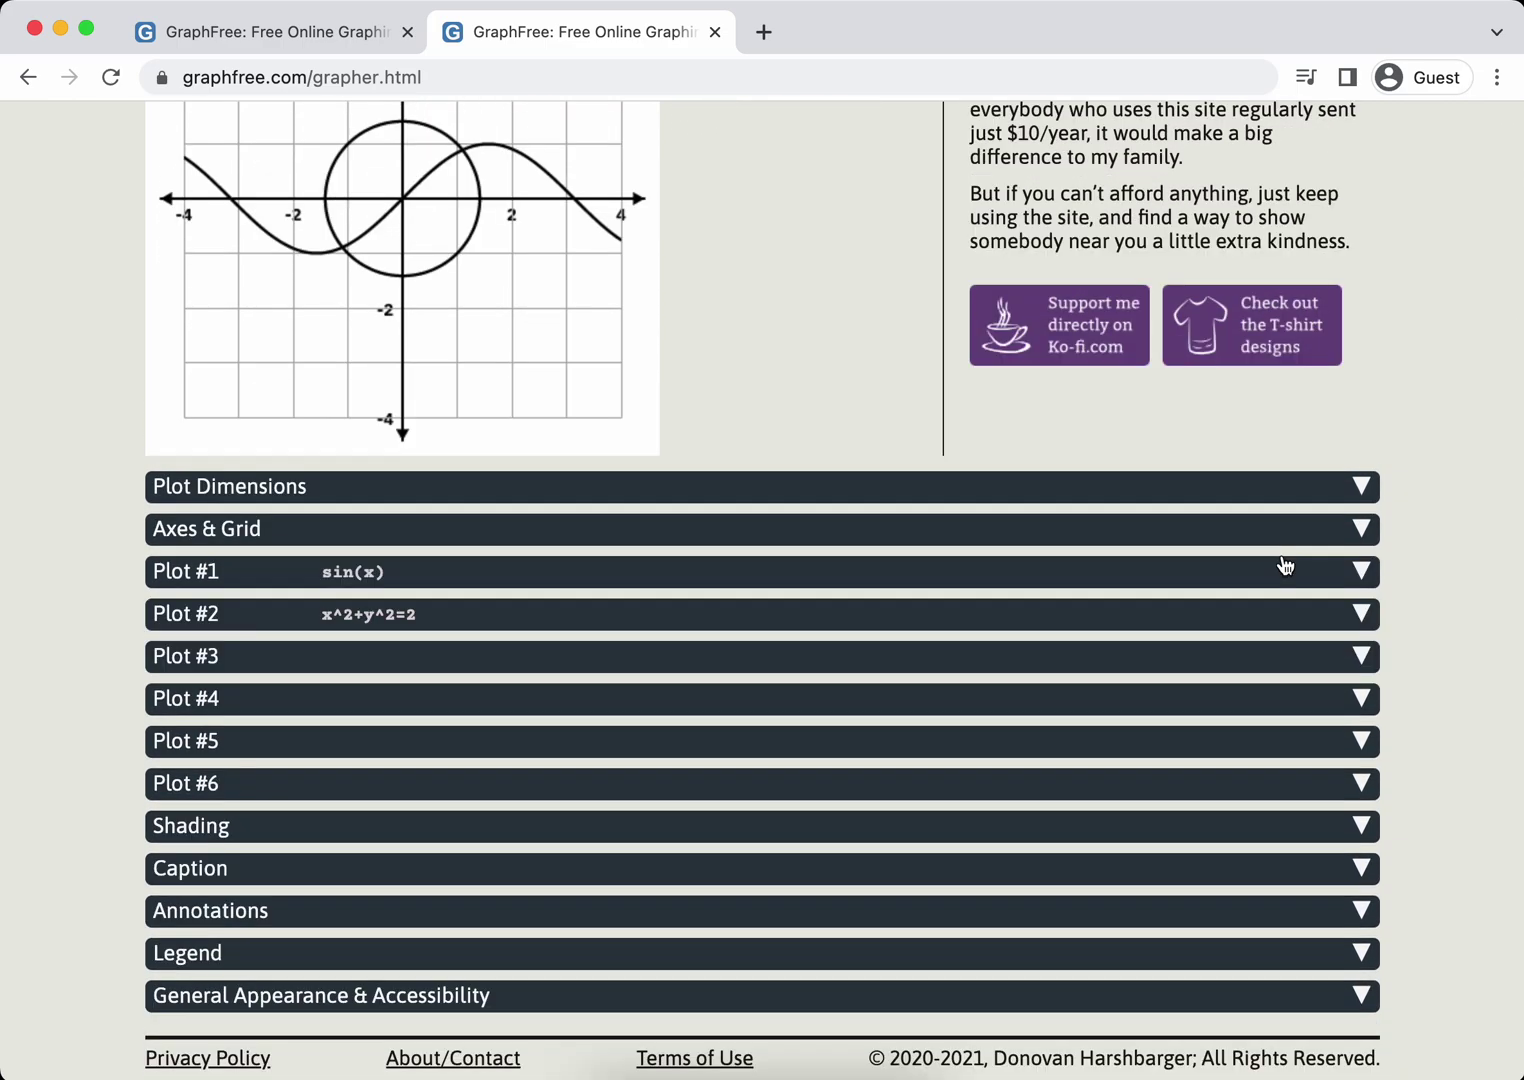
left_click(277, 829)
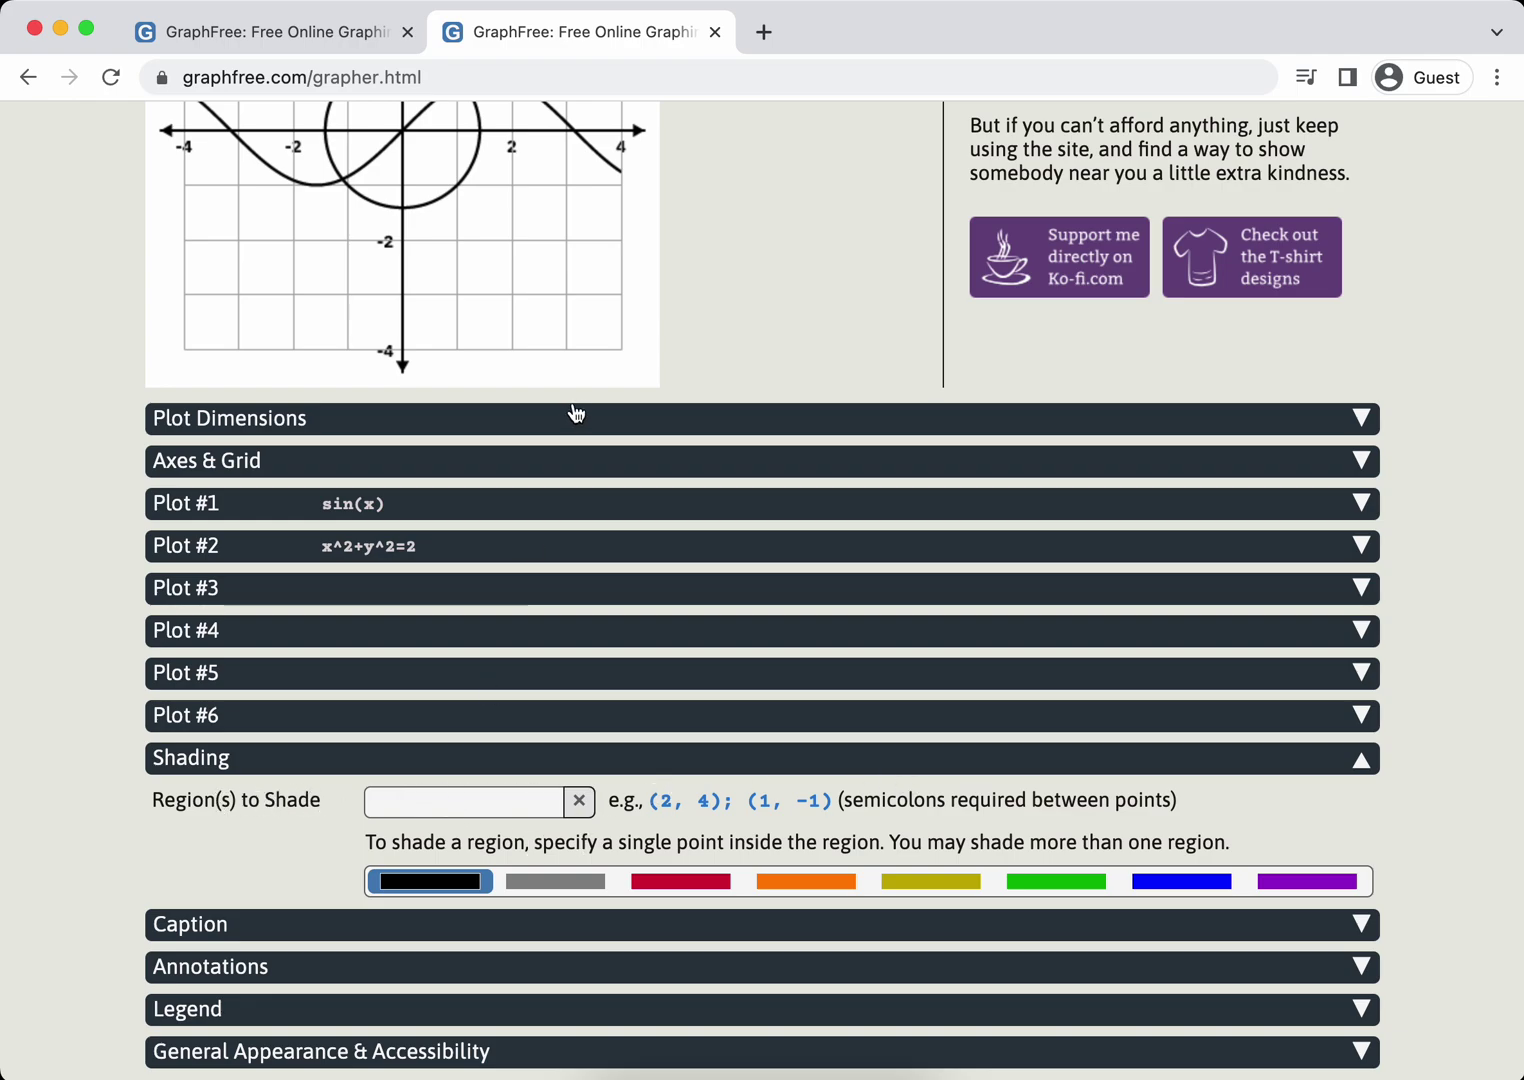
scroll(698, 221, "up", 2)
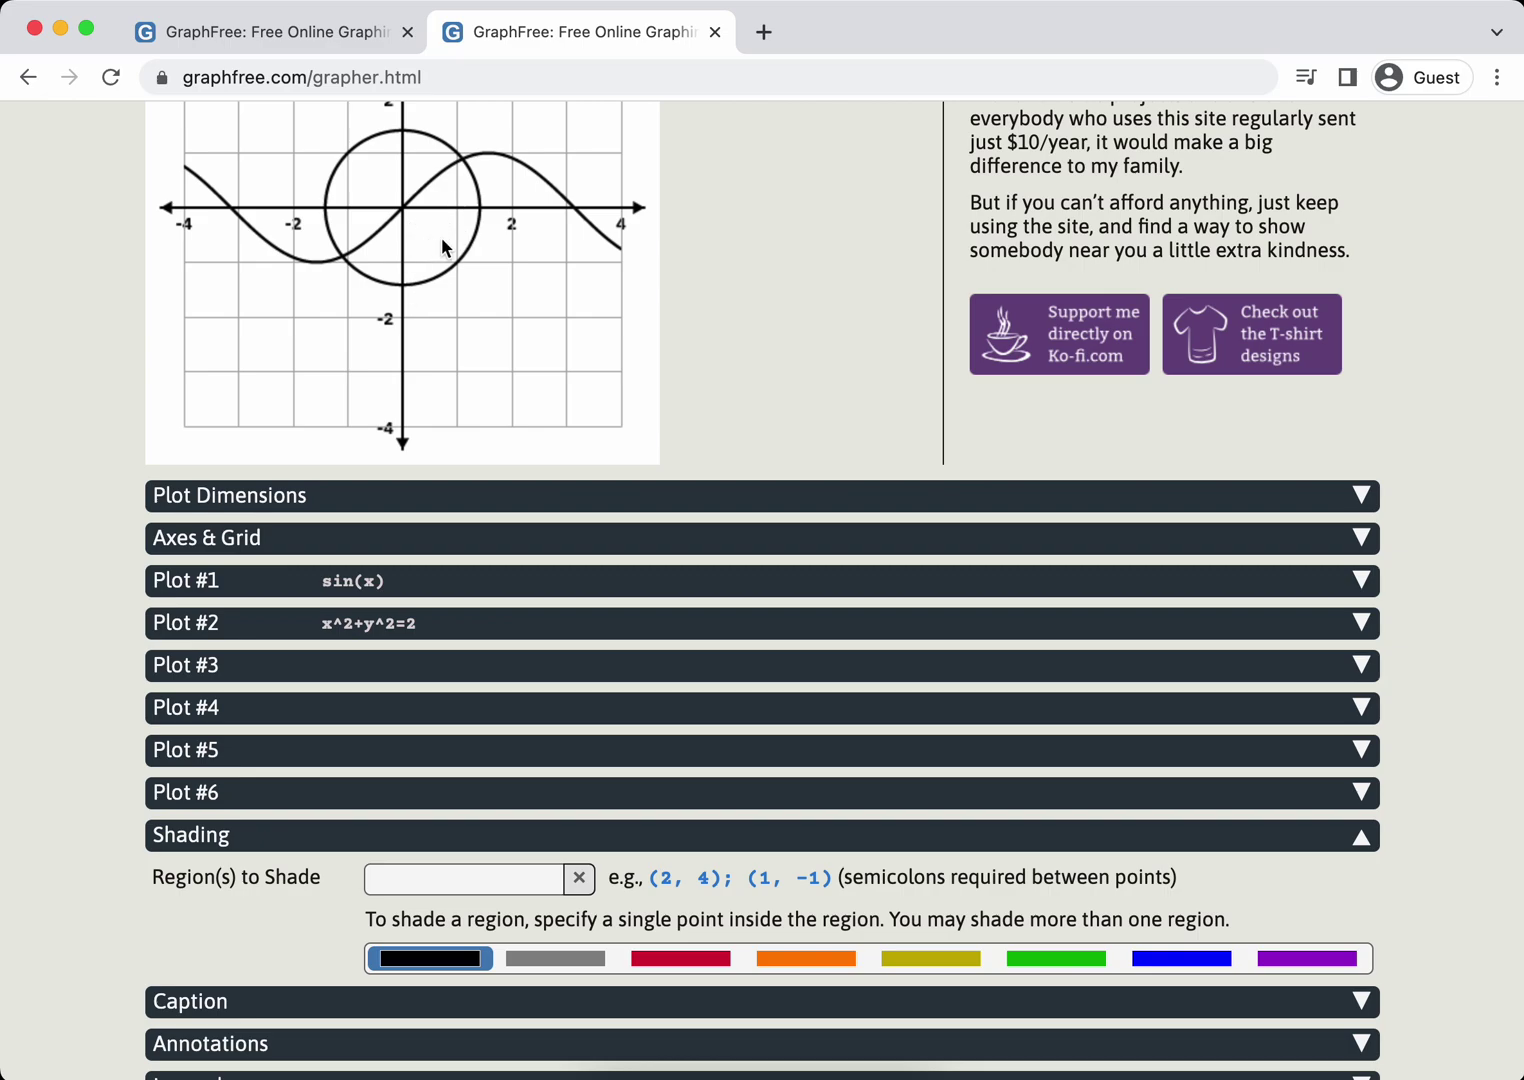
scroll(768, 301, "down", 2)
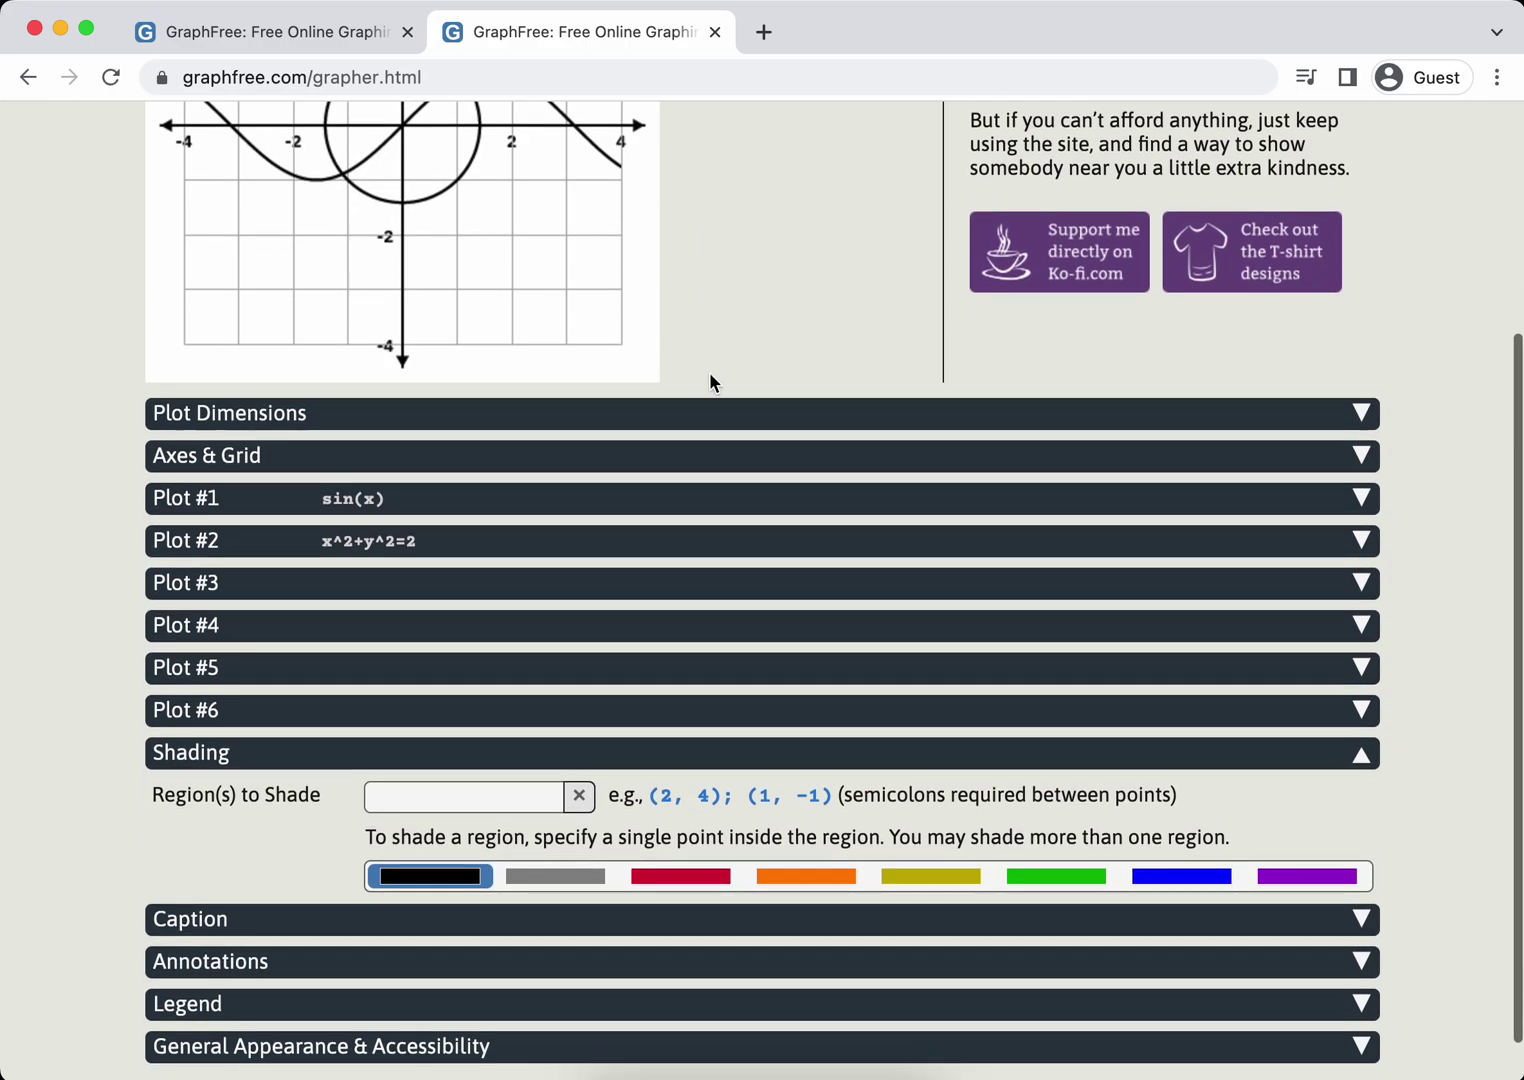
left_click(426, 793)
type("(")
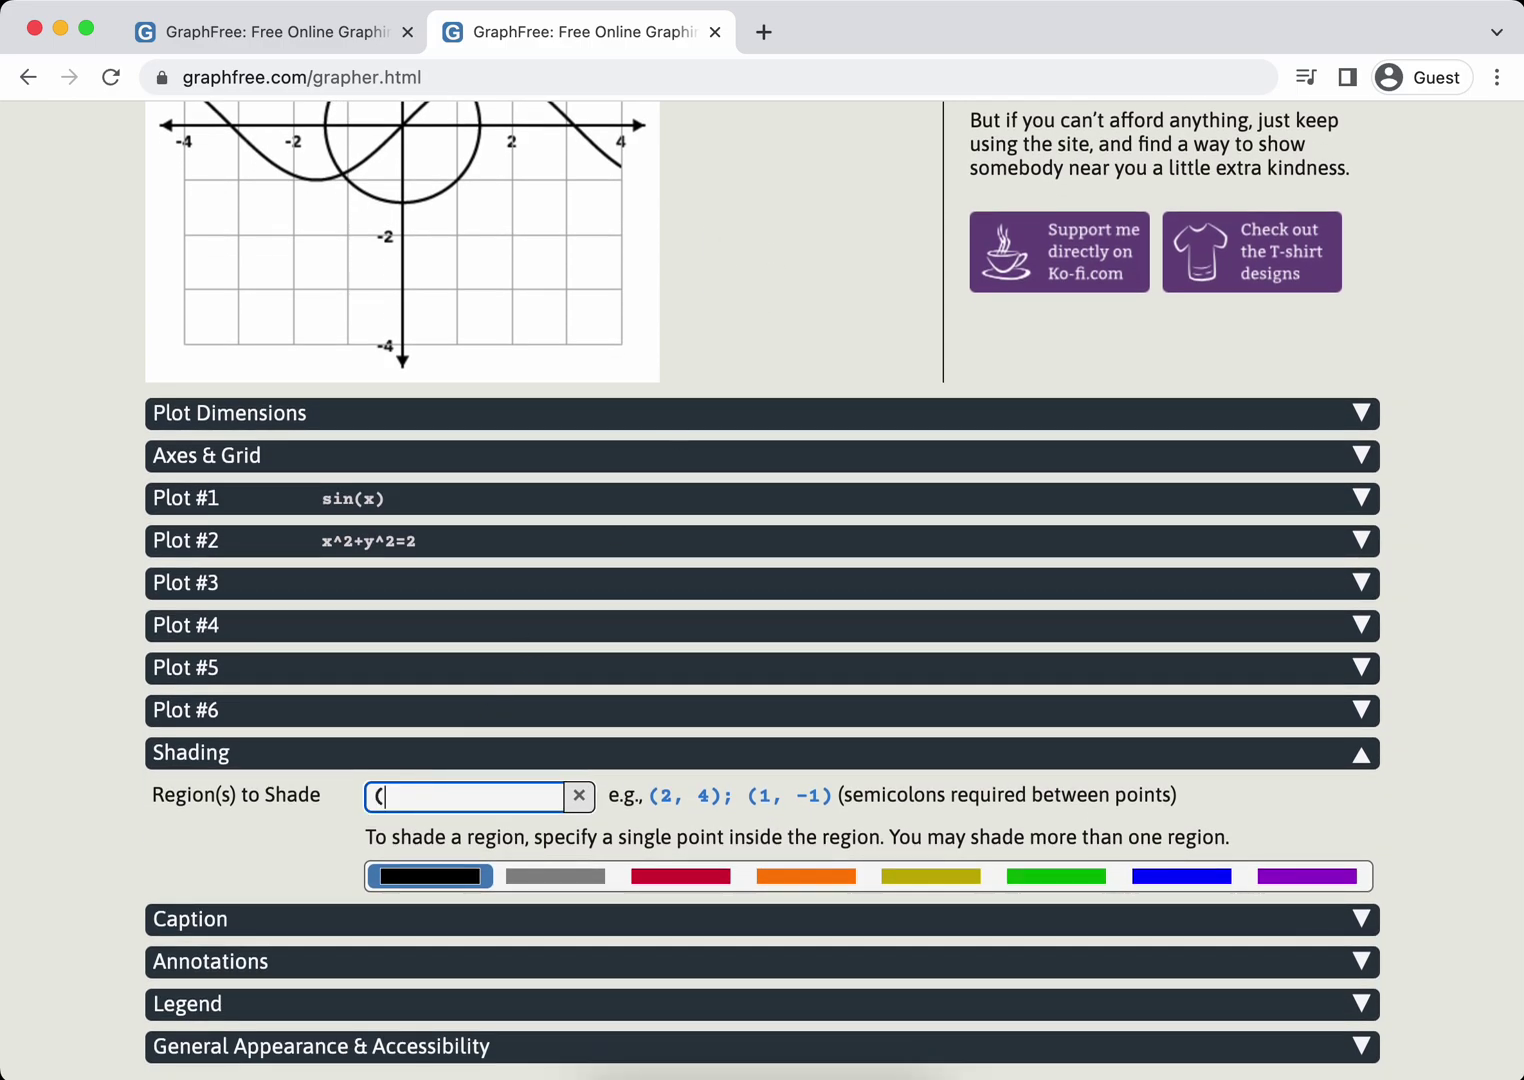
type(".5,-")
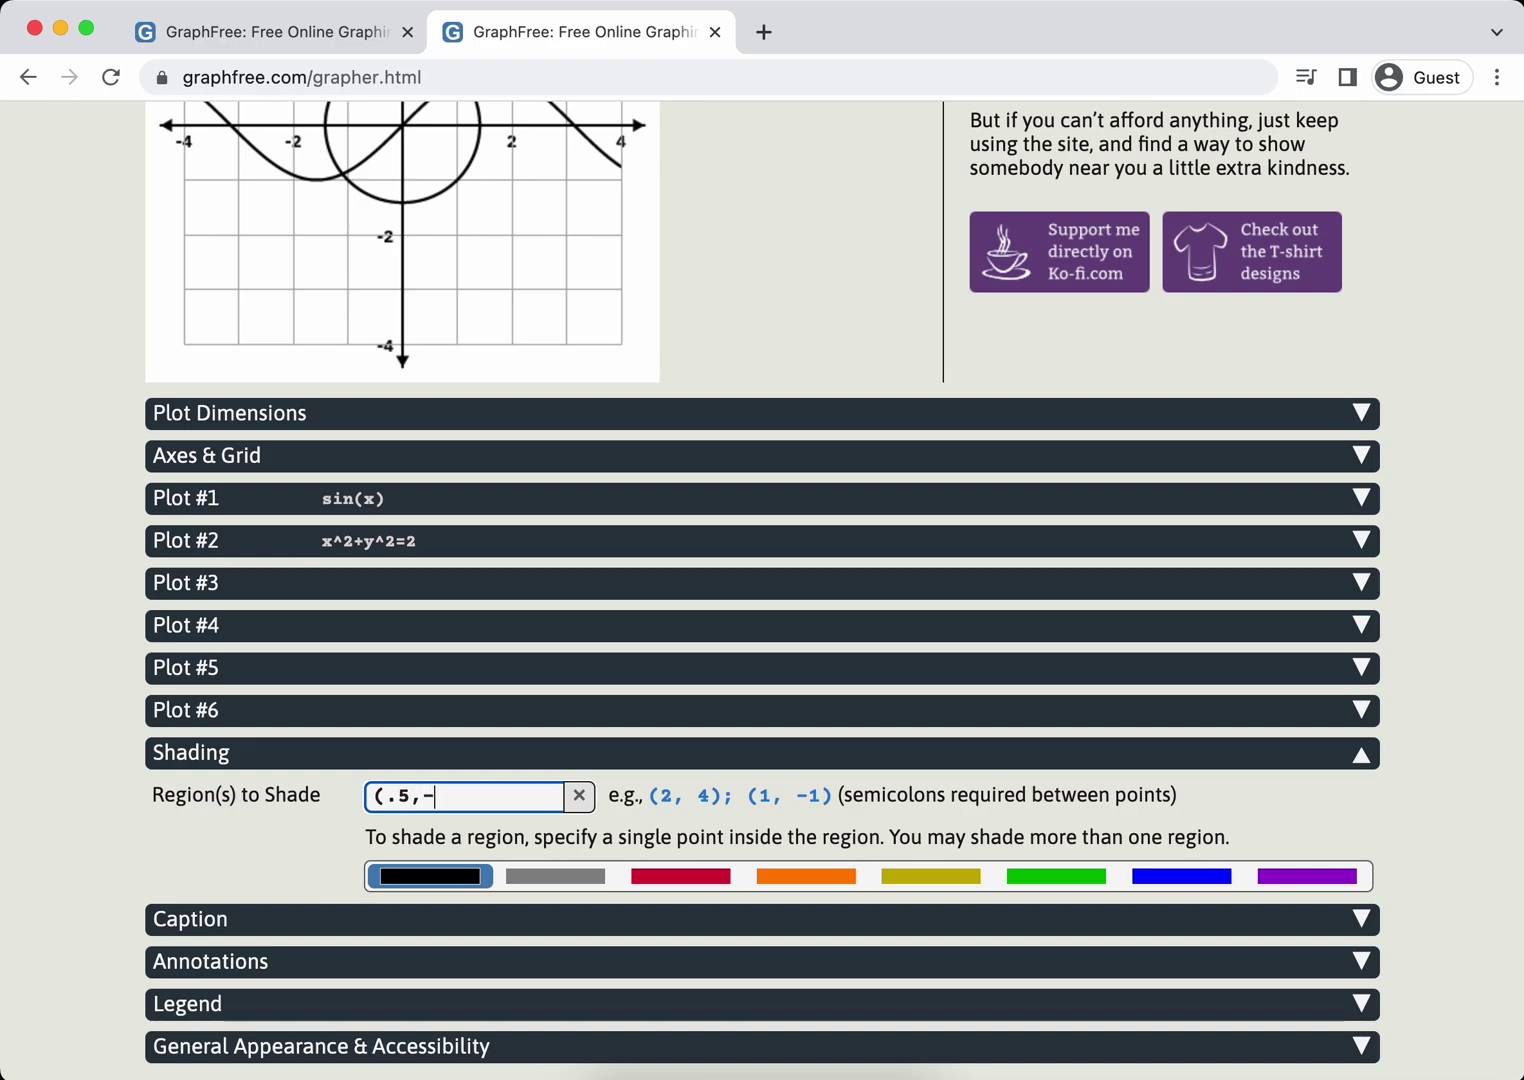
type(".5)")
key("Return")
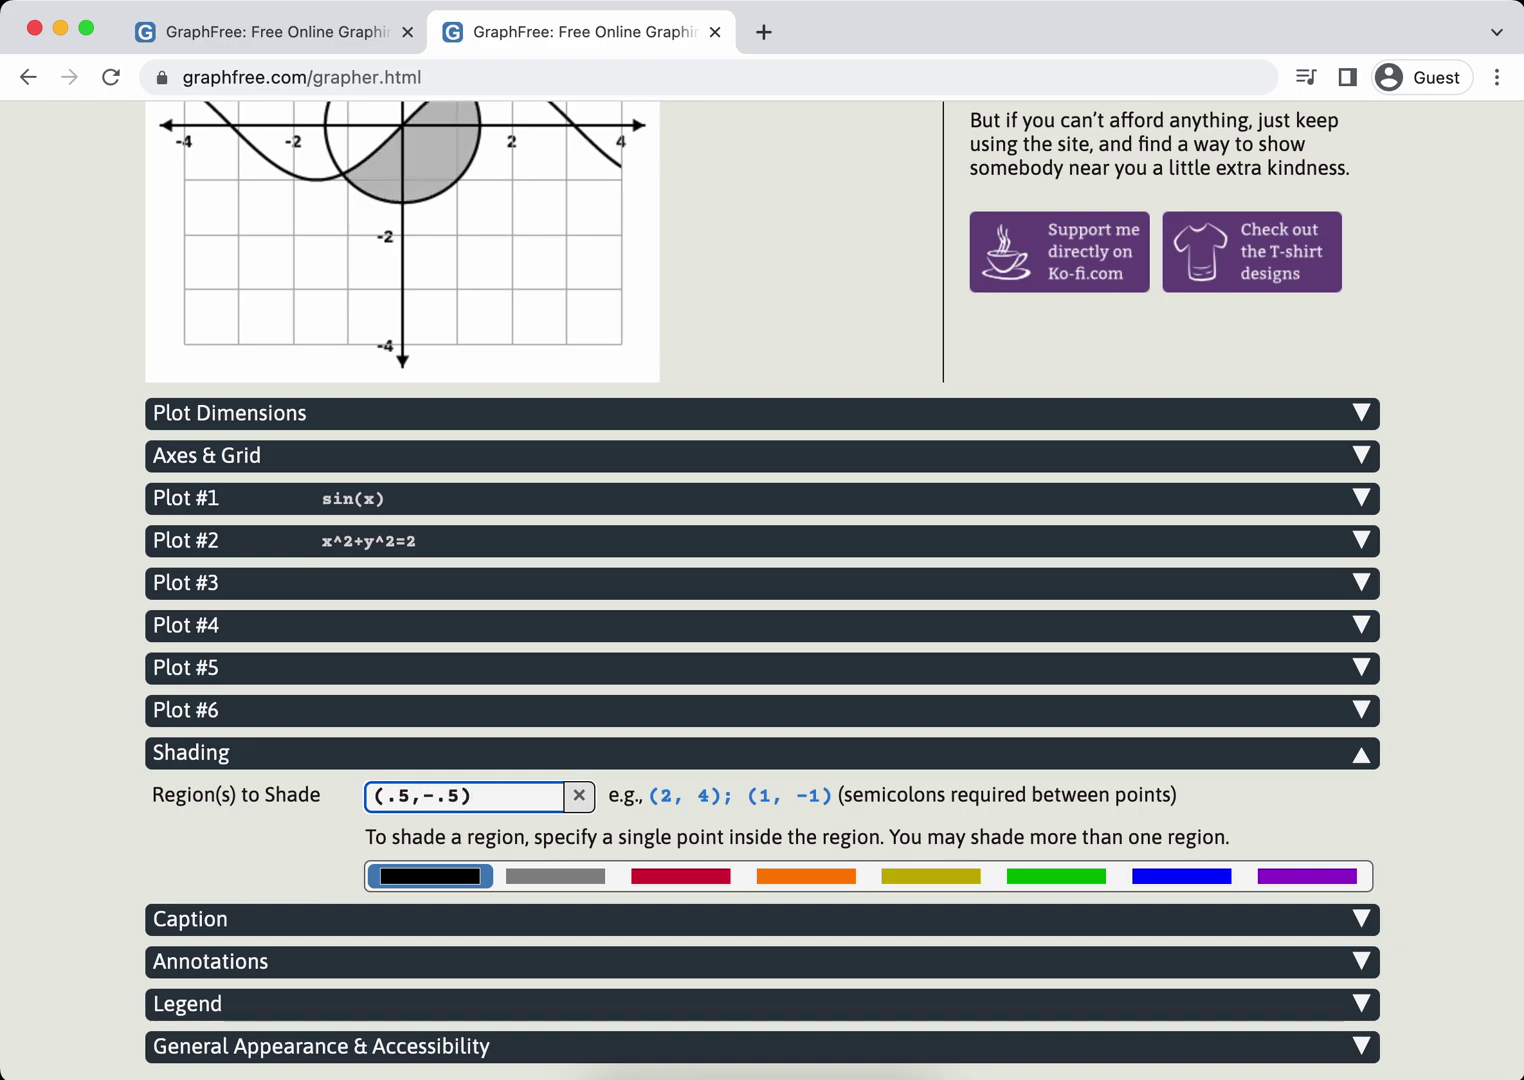
scroll(684, 309, "up", 2)
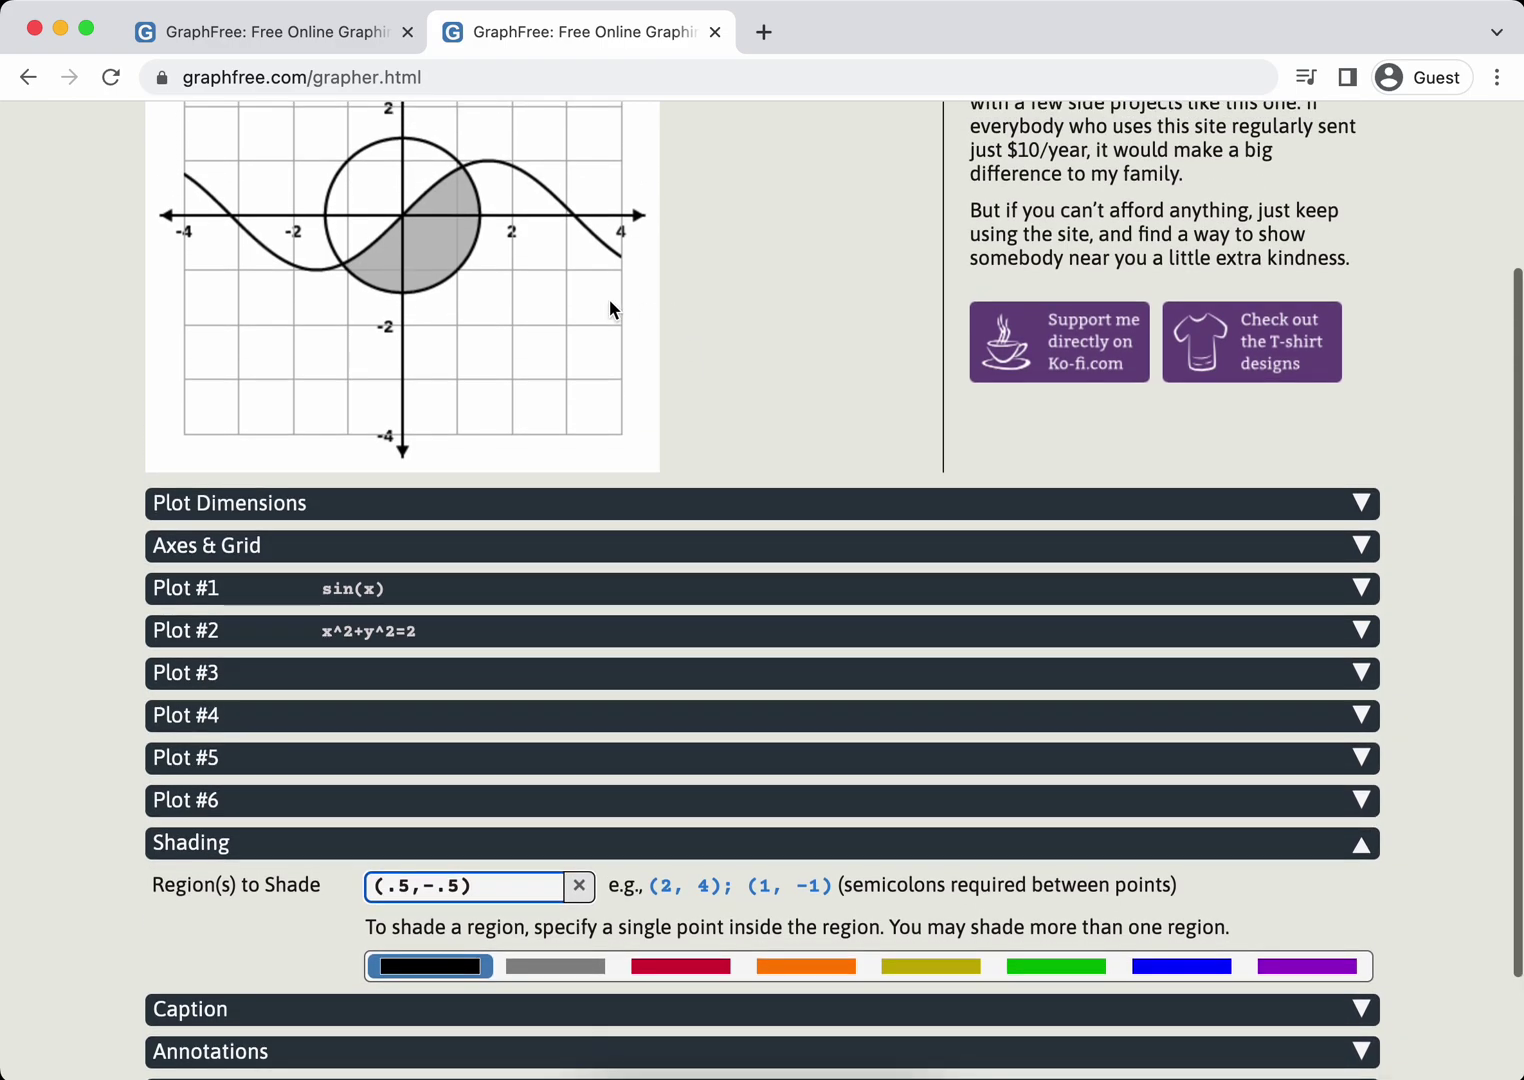
scroll(761, 304, "down", 1)
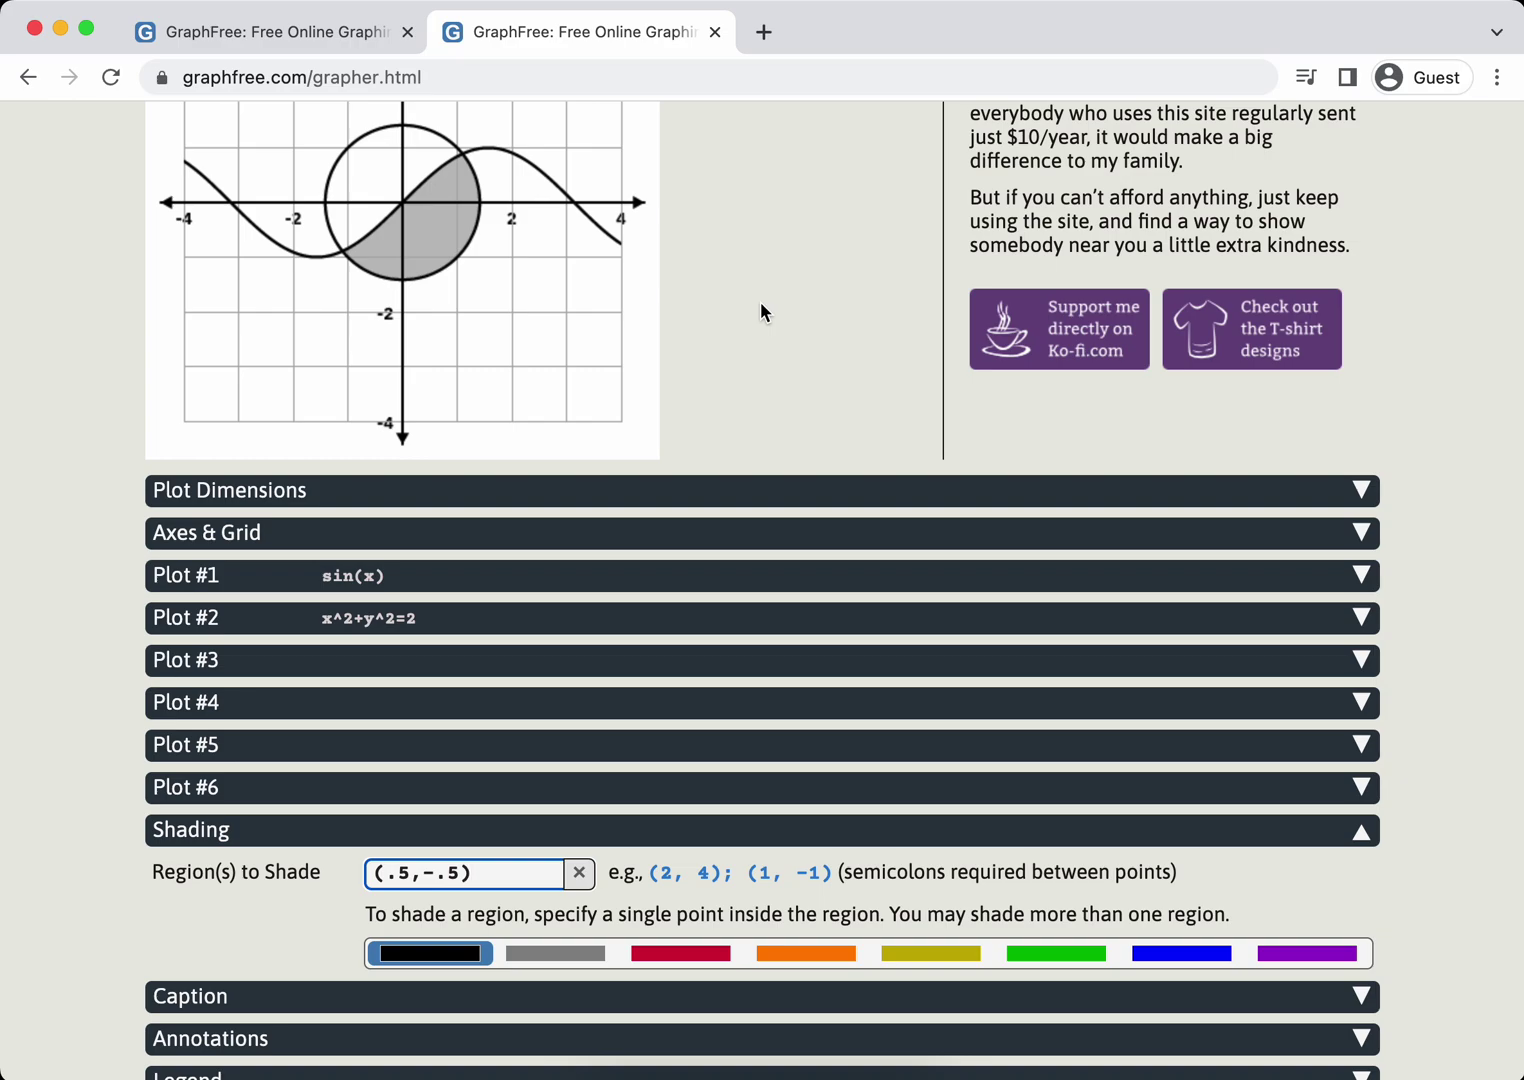
scroll(760, 313, "up", 3)
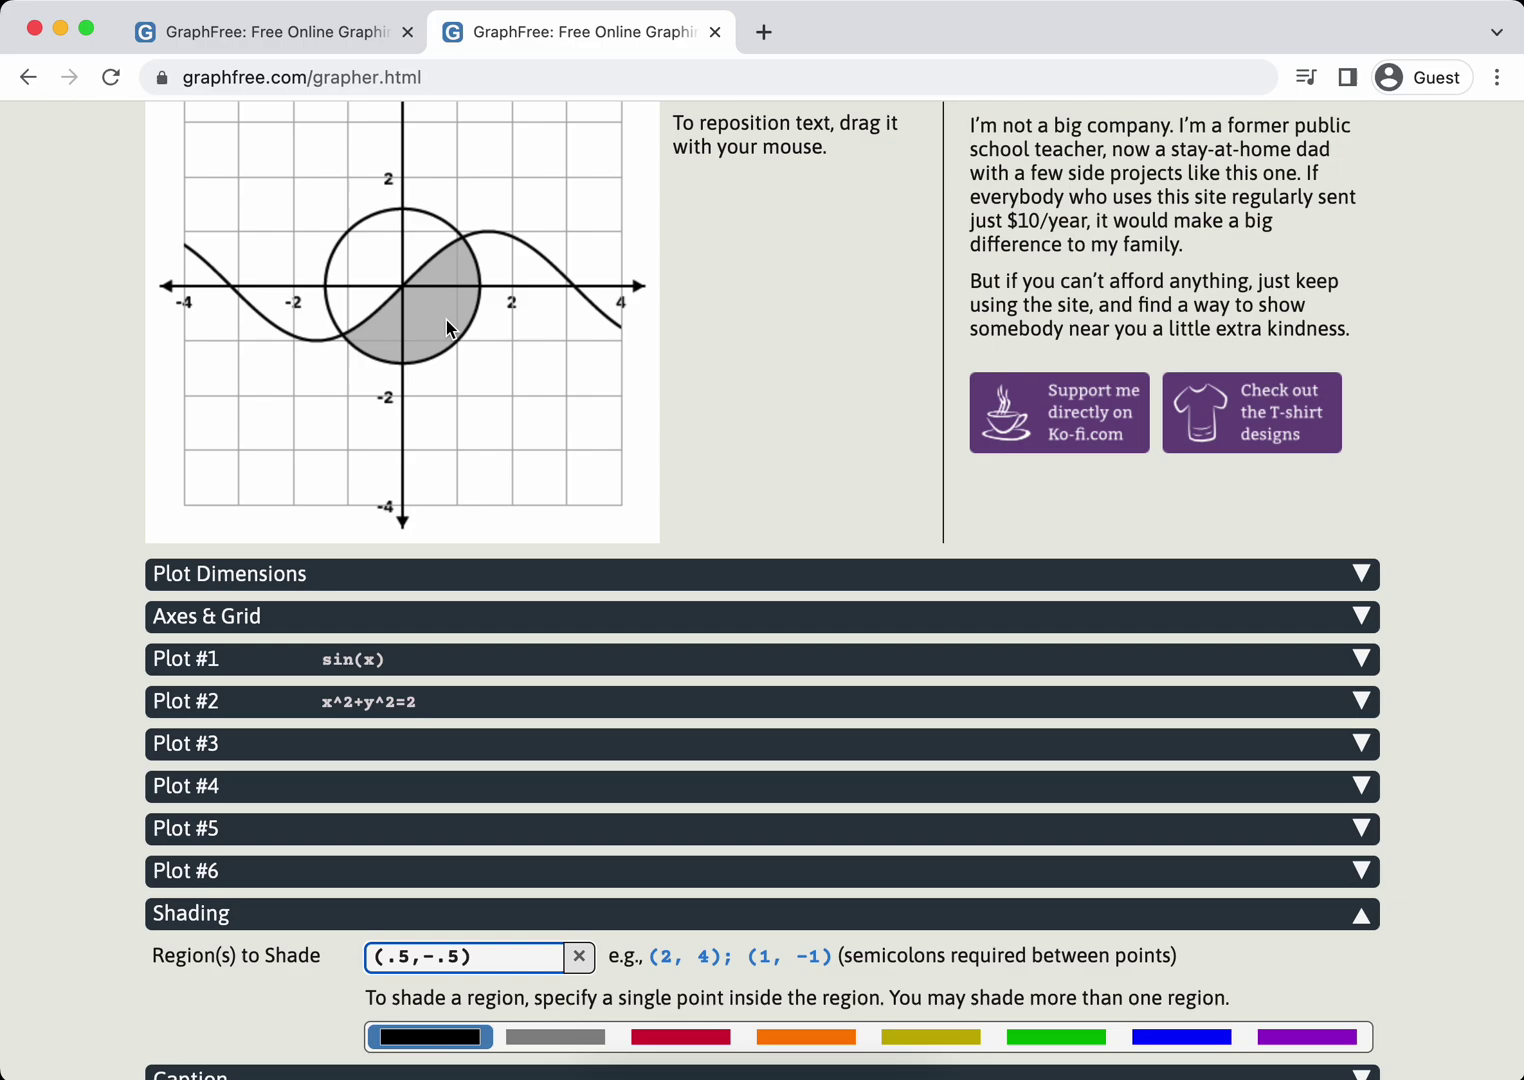
scroll(713, 235, "up", 2)
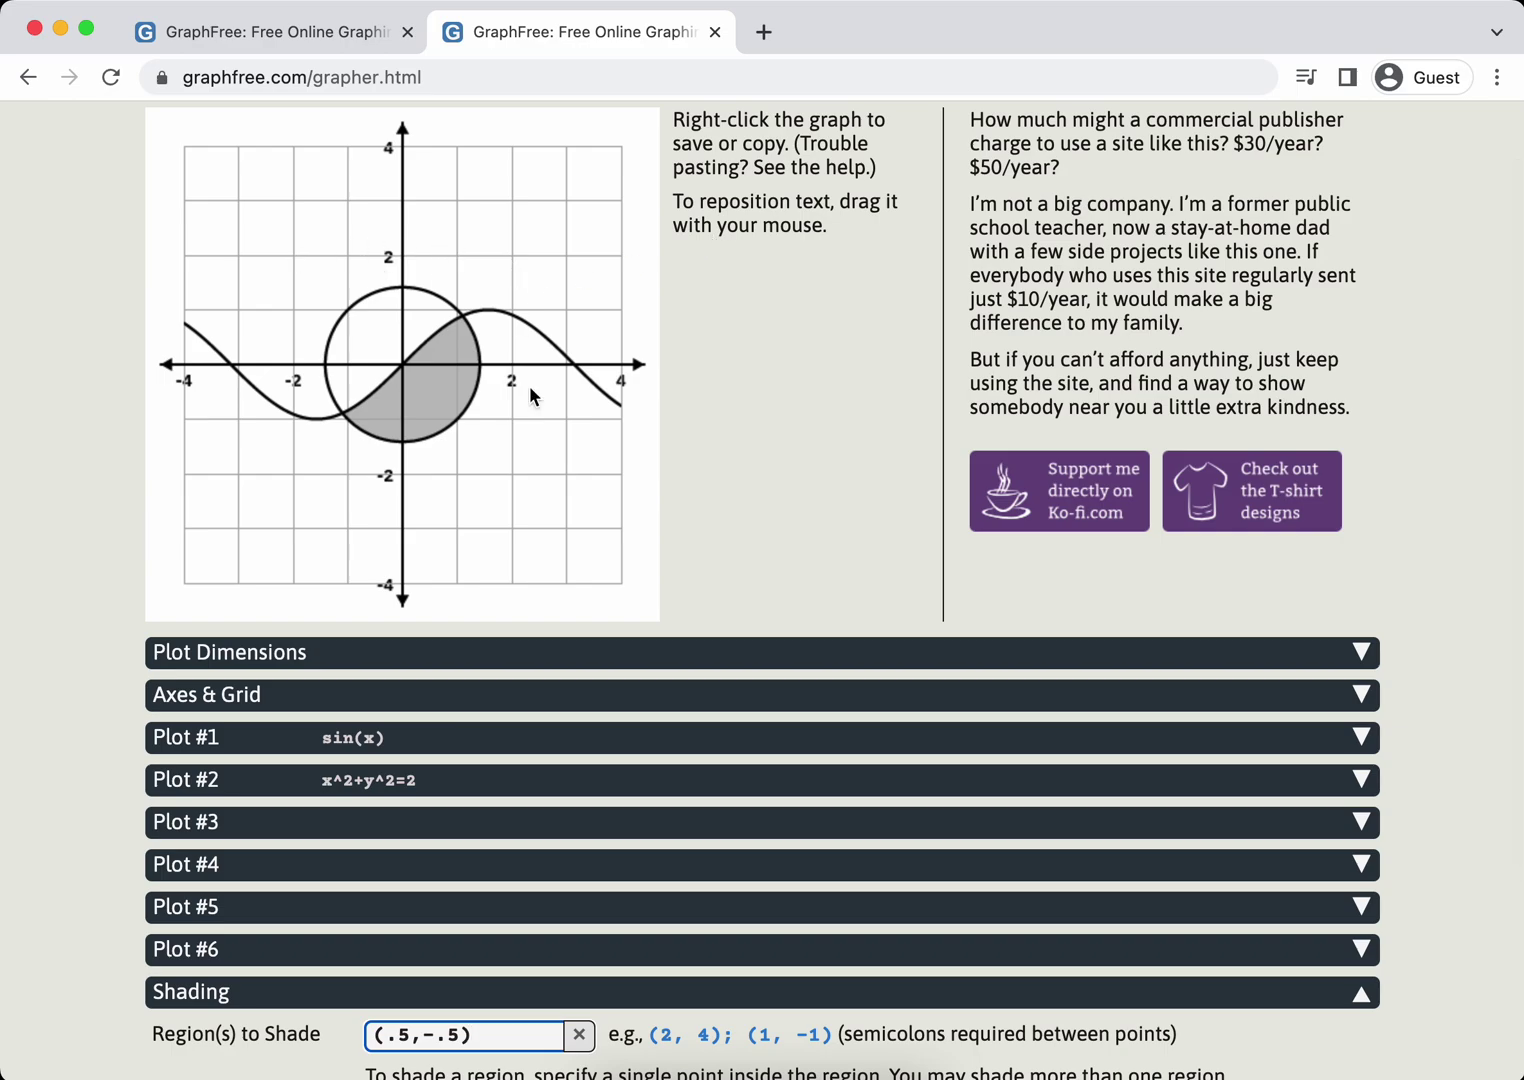
- Set the Viewing Region to −2 ≤ x ≤ 2 and −2 ≤ y ≤ 2
left_click(459, 707)
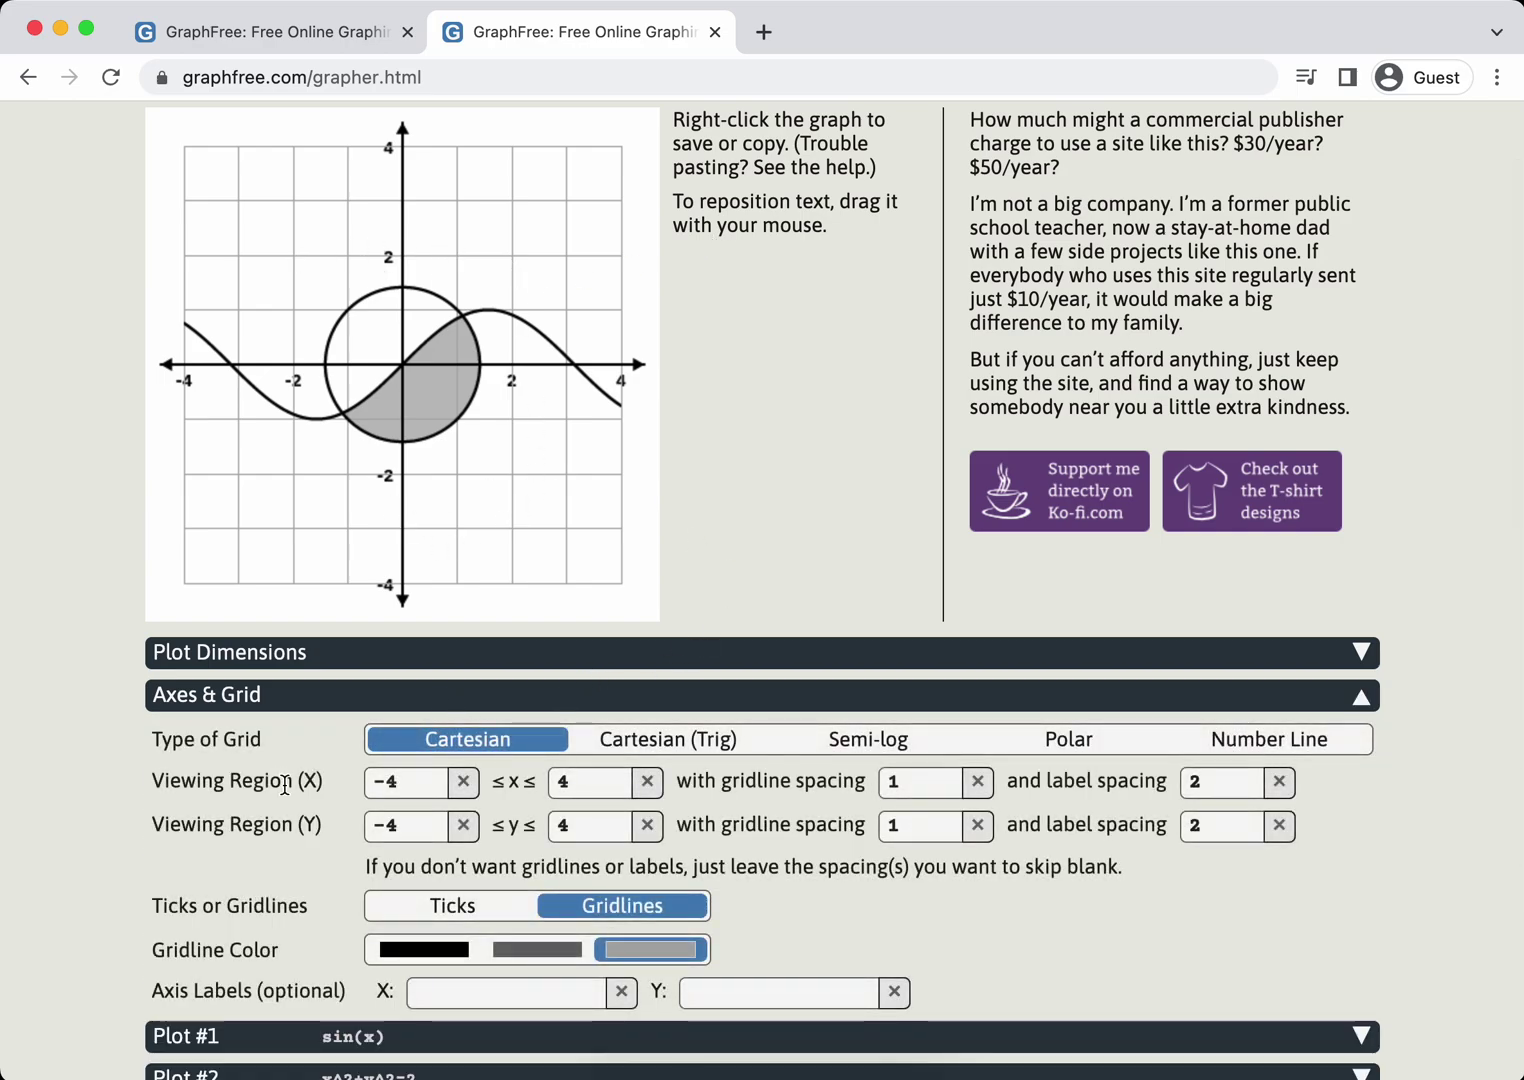
left_click(406, 789)
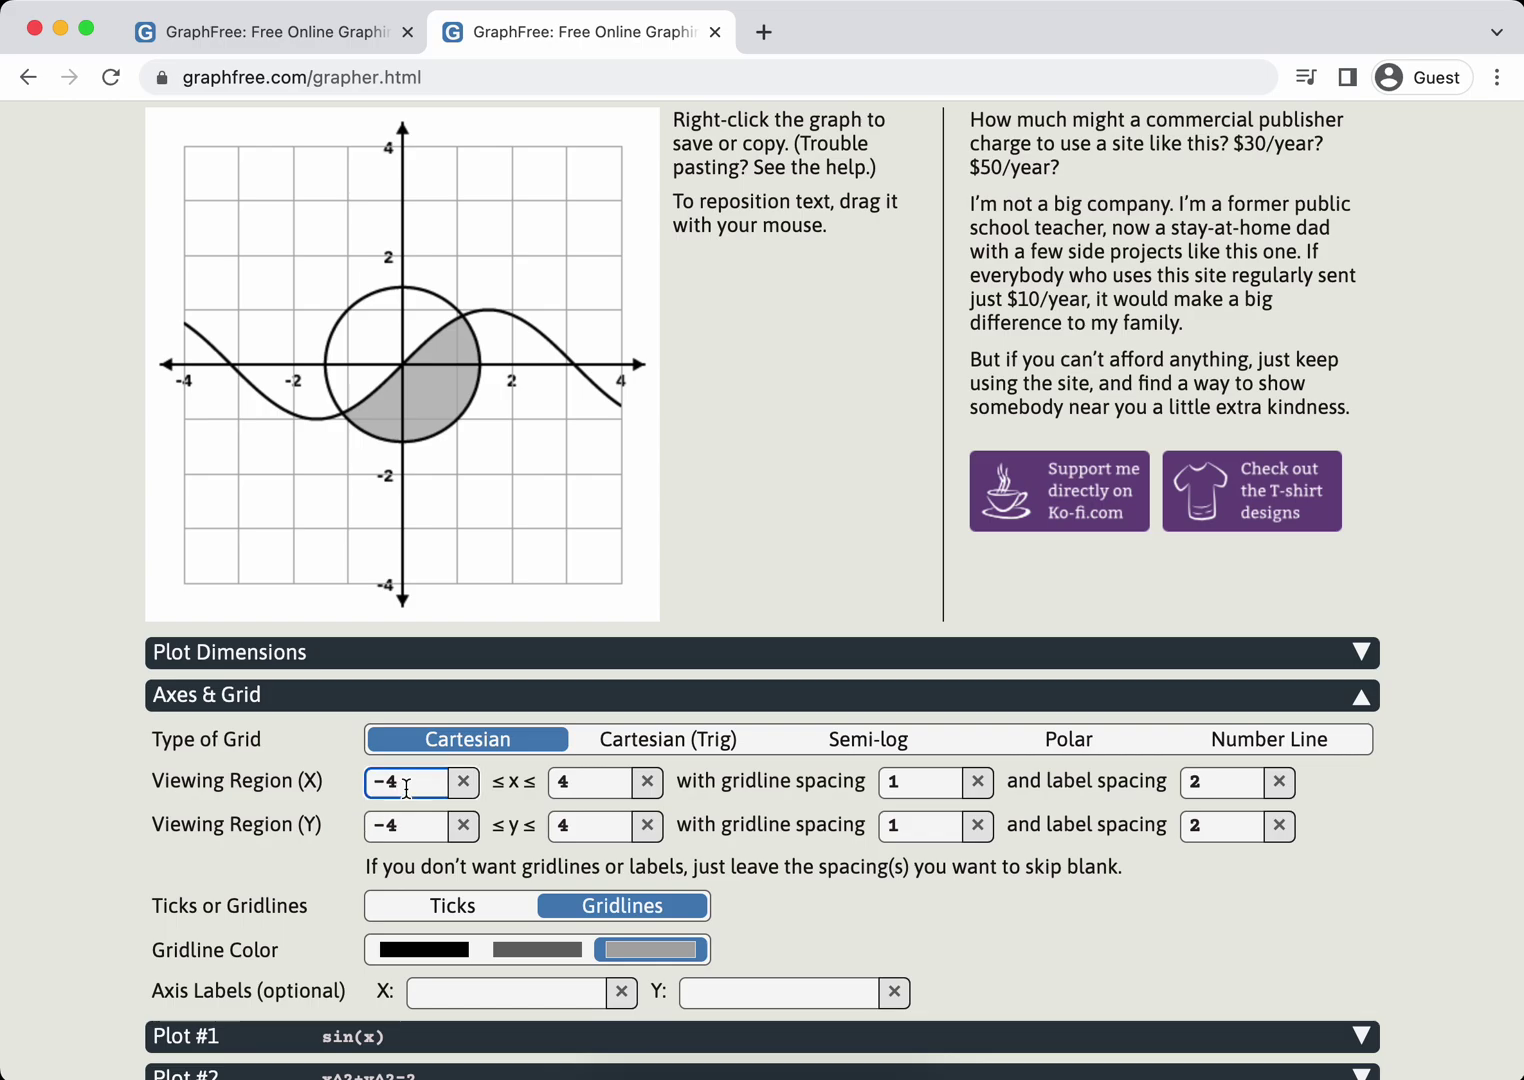
key("BackSpace")
type("2")
key("Tab")
type("2")
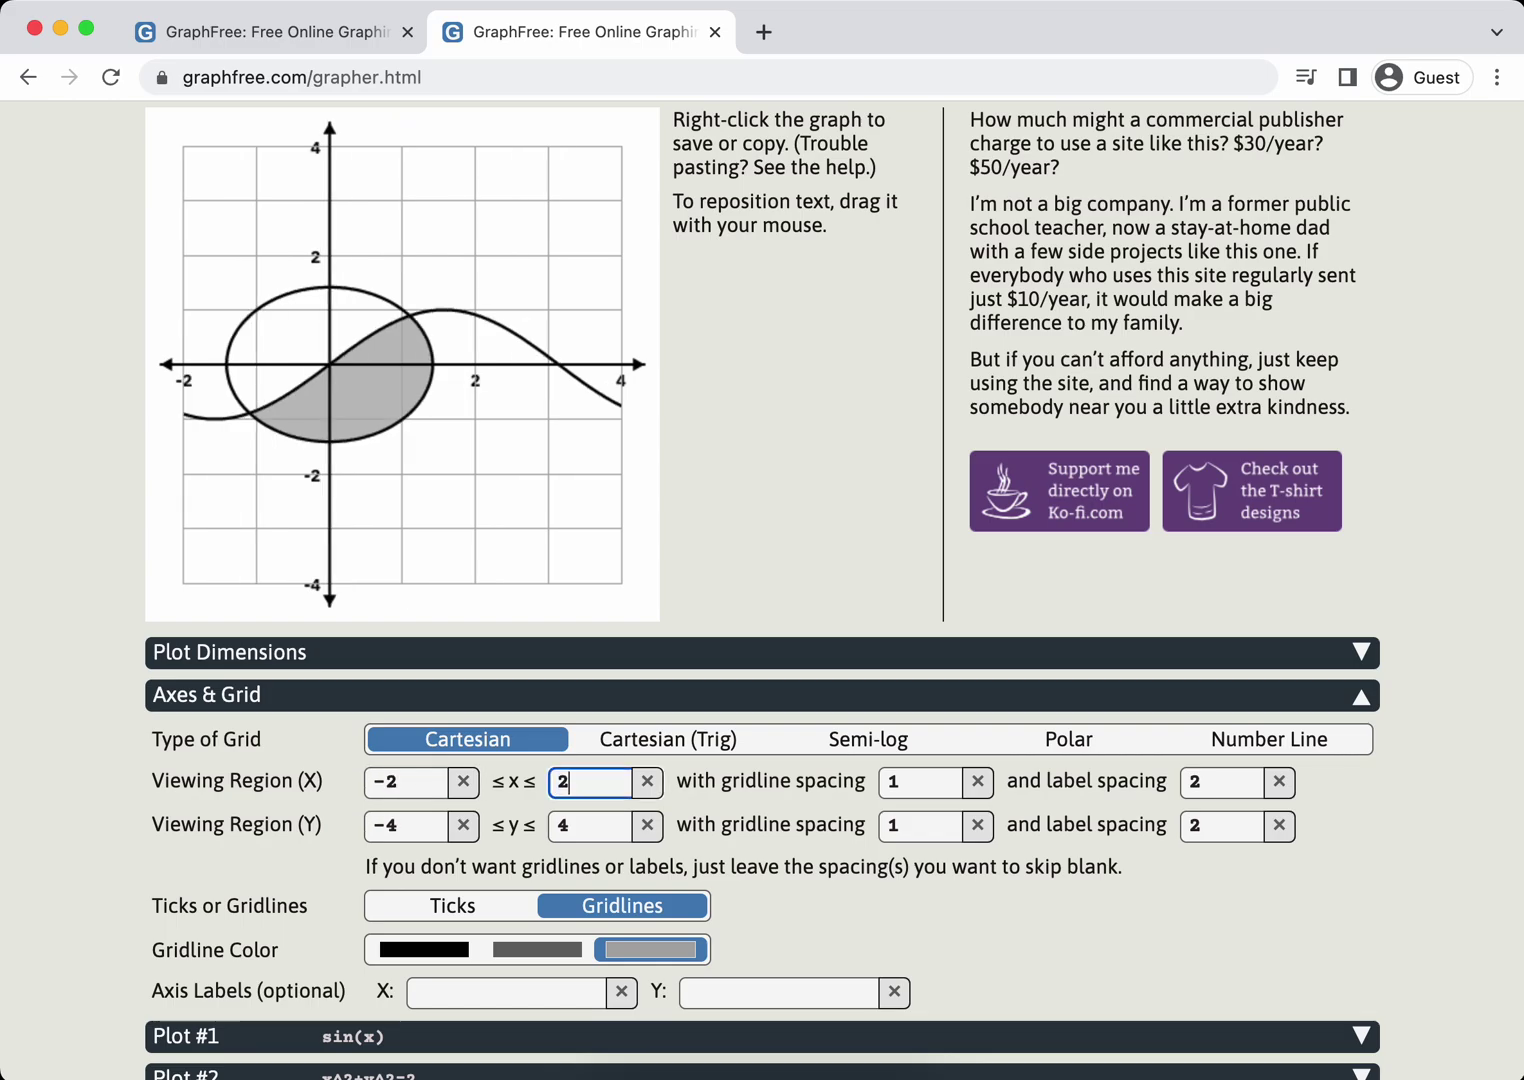
key("Tab")
key("Tab")
key("Tab")
type("-")
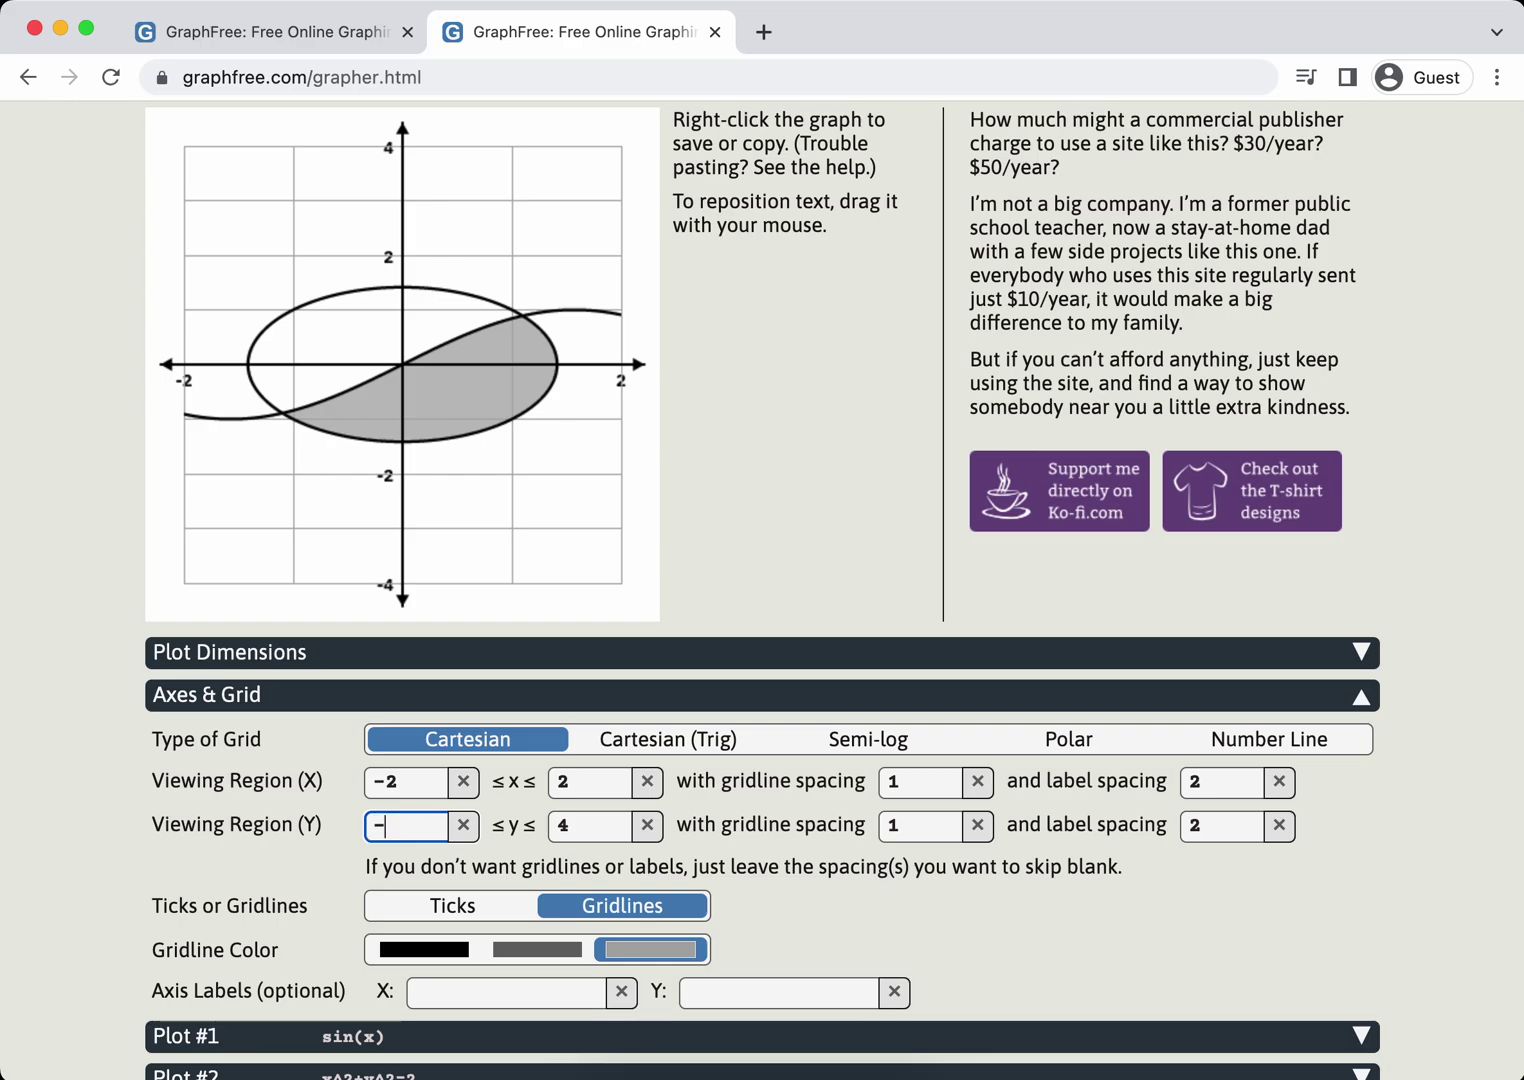
type("2")
key("Tab")
type("2")
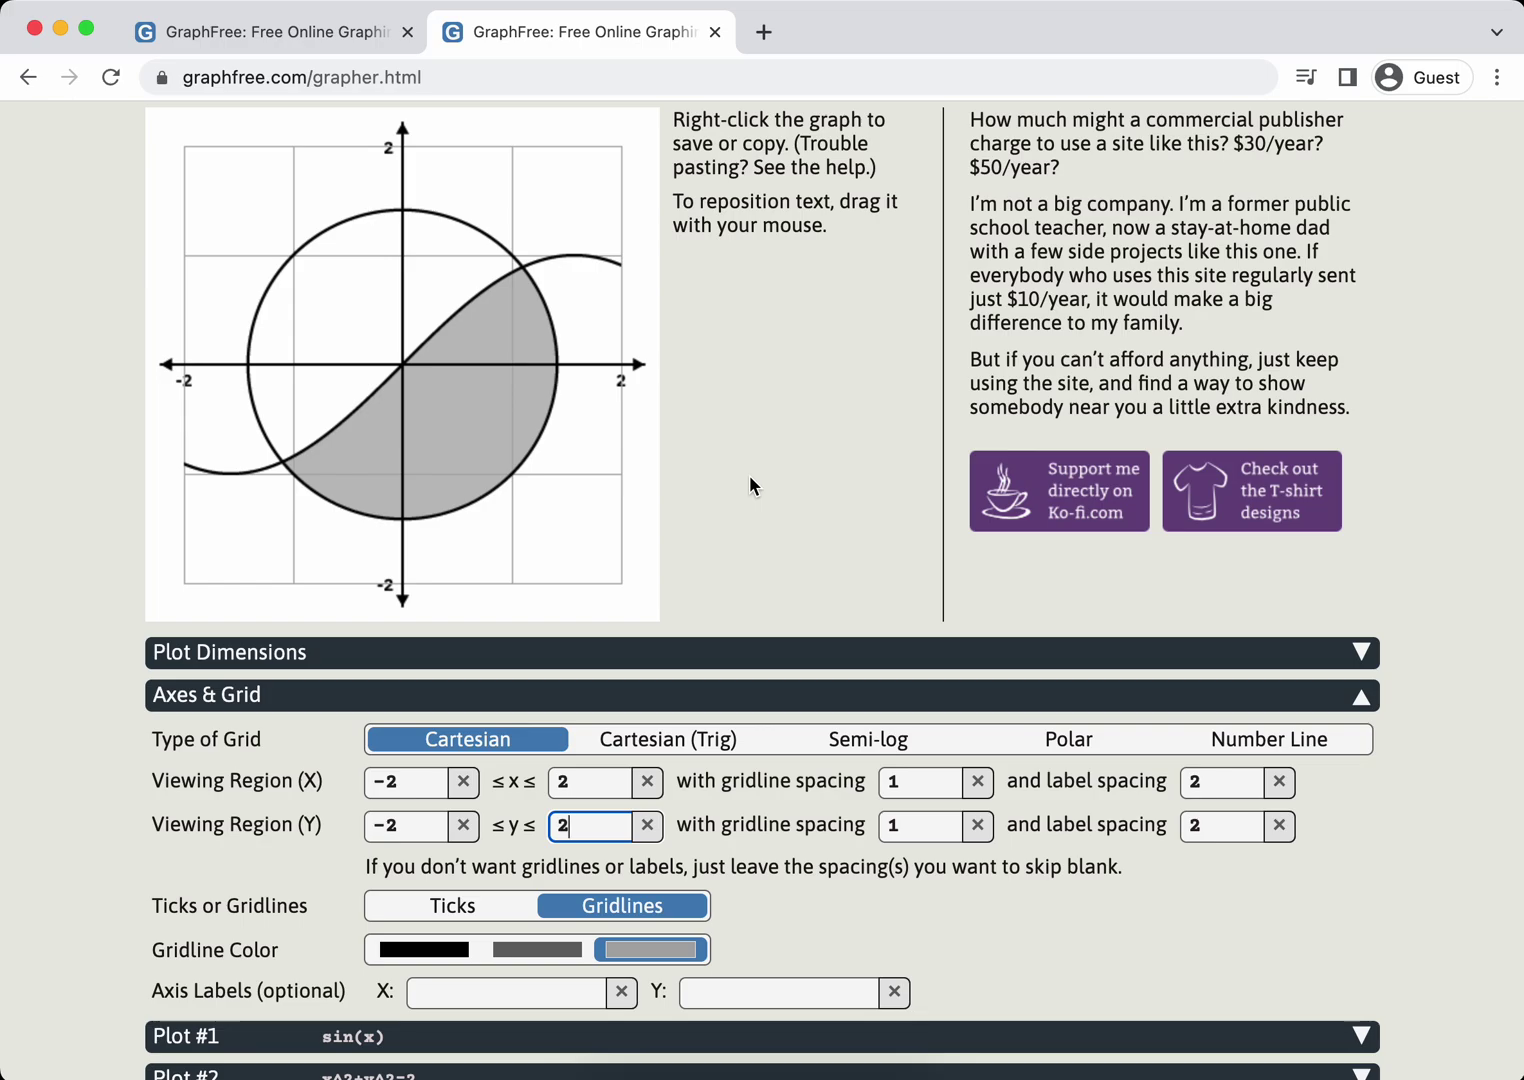
left_click(1362, 698)
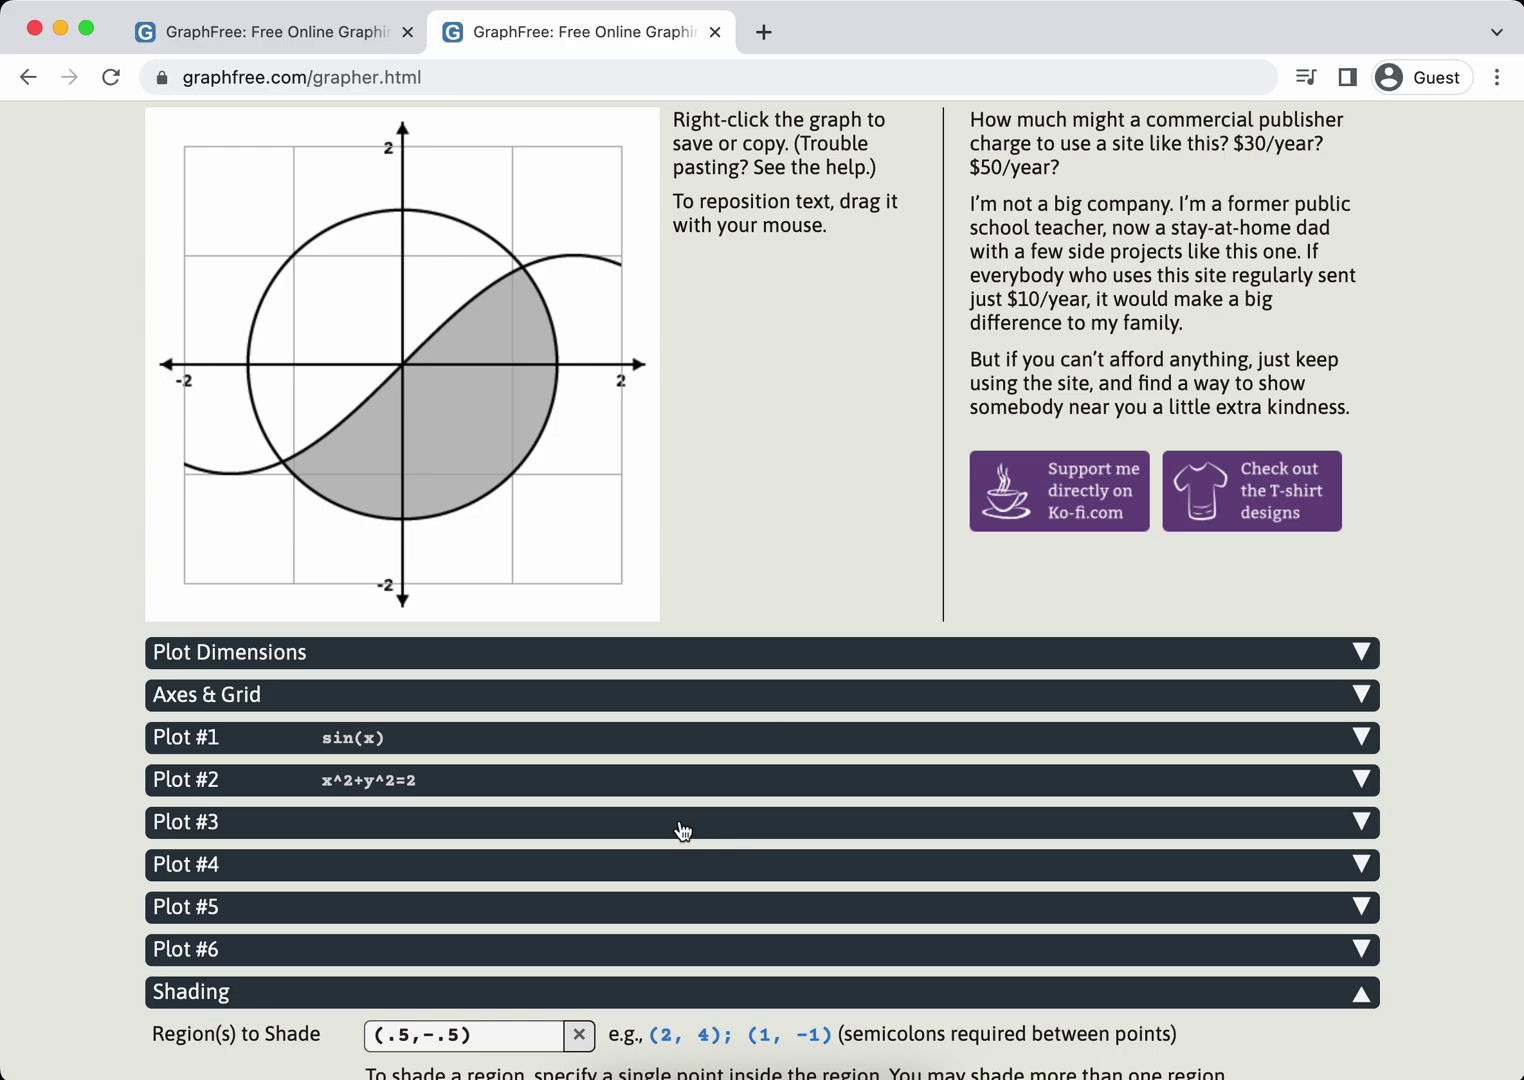
- Set Plot #1 (sin(x)) and Plot #2 (circle) to Unused and collapse both
left_click(346, 748)
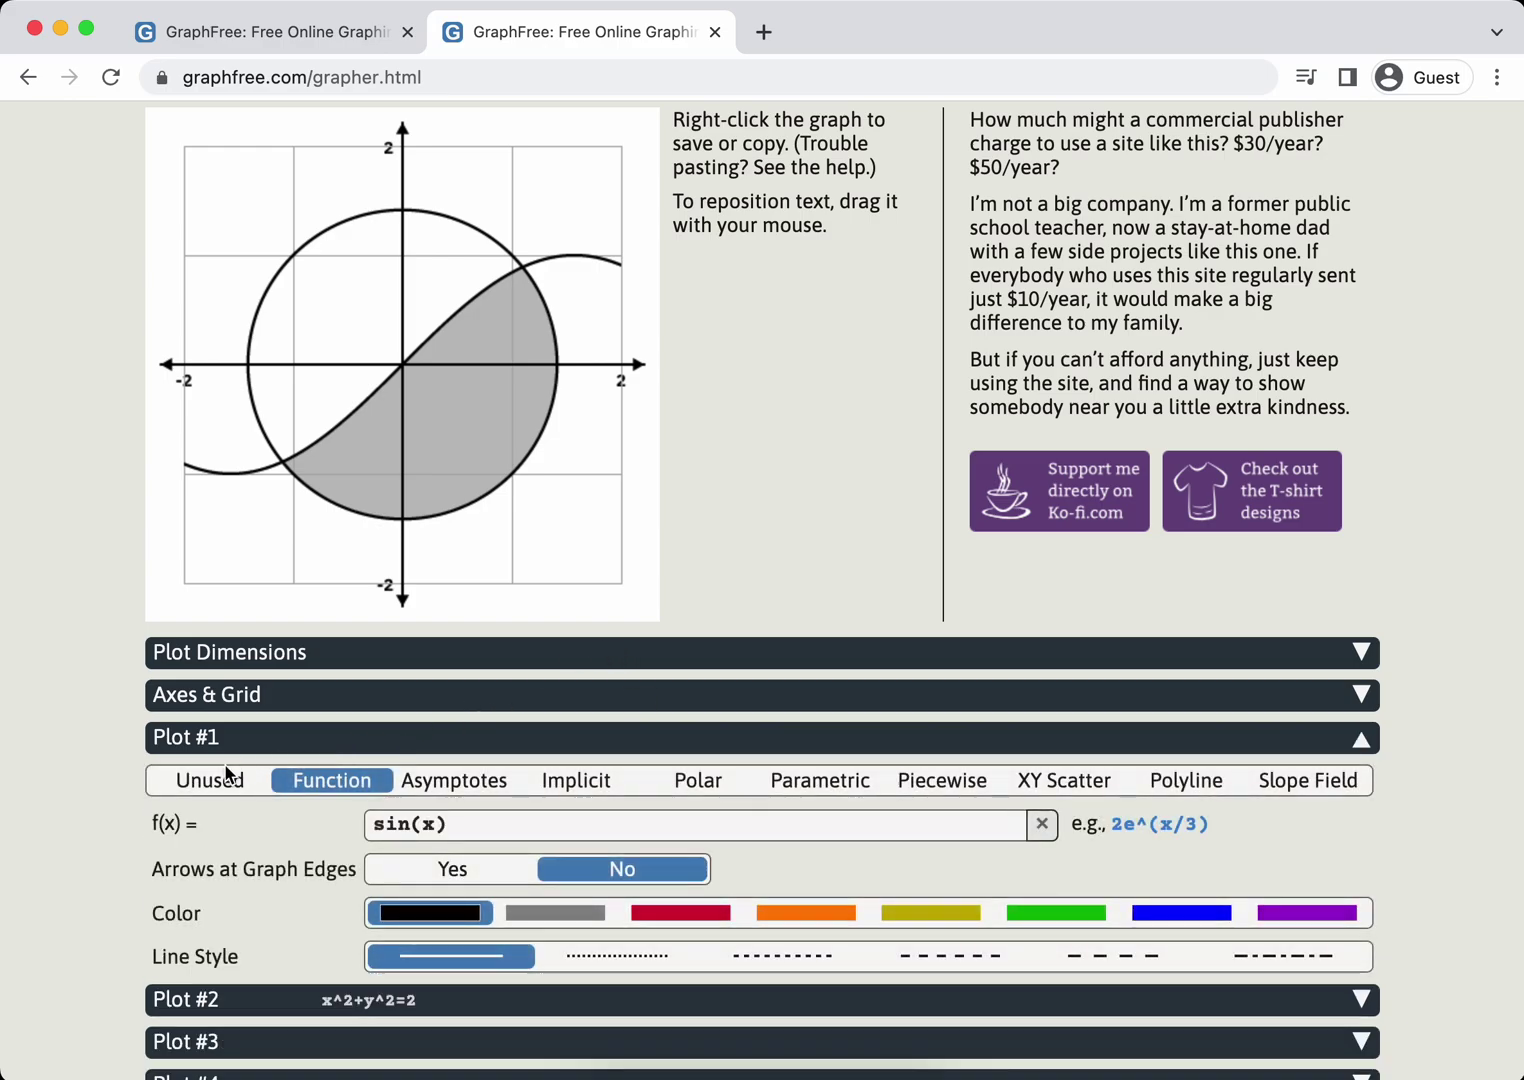
left_click(196, 788)
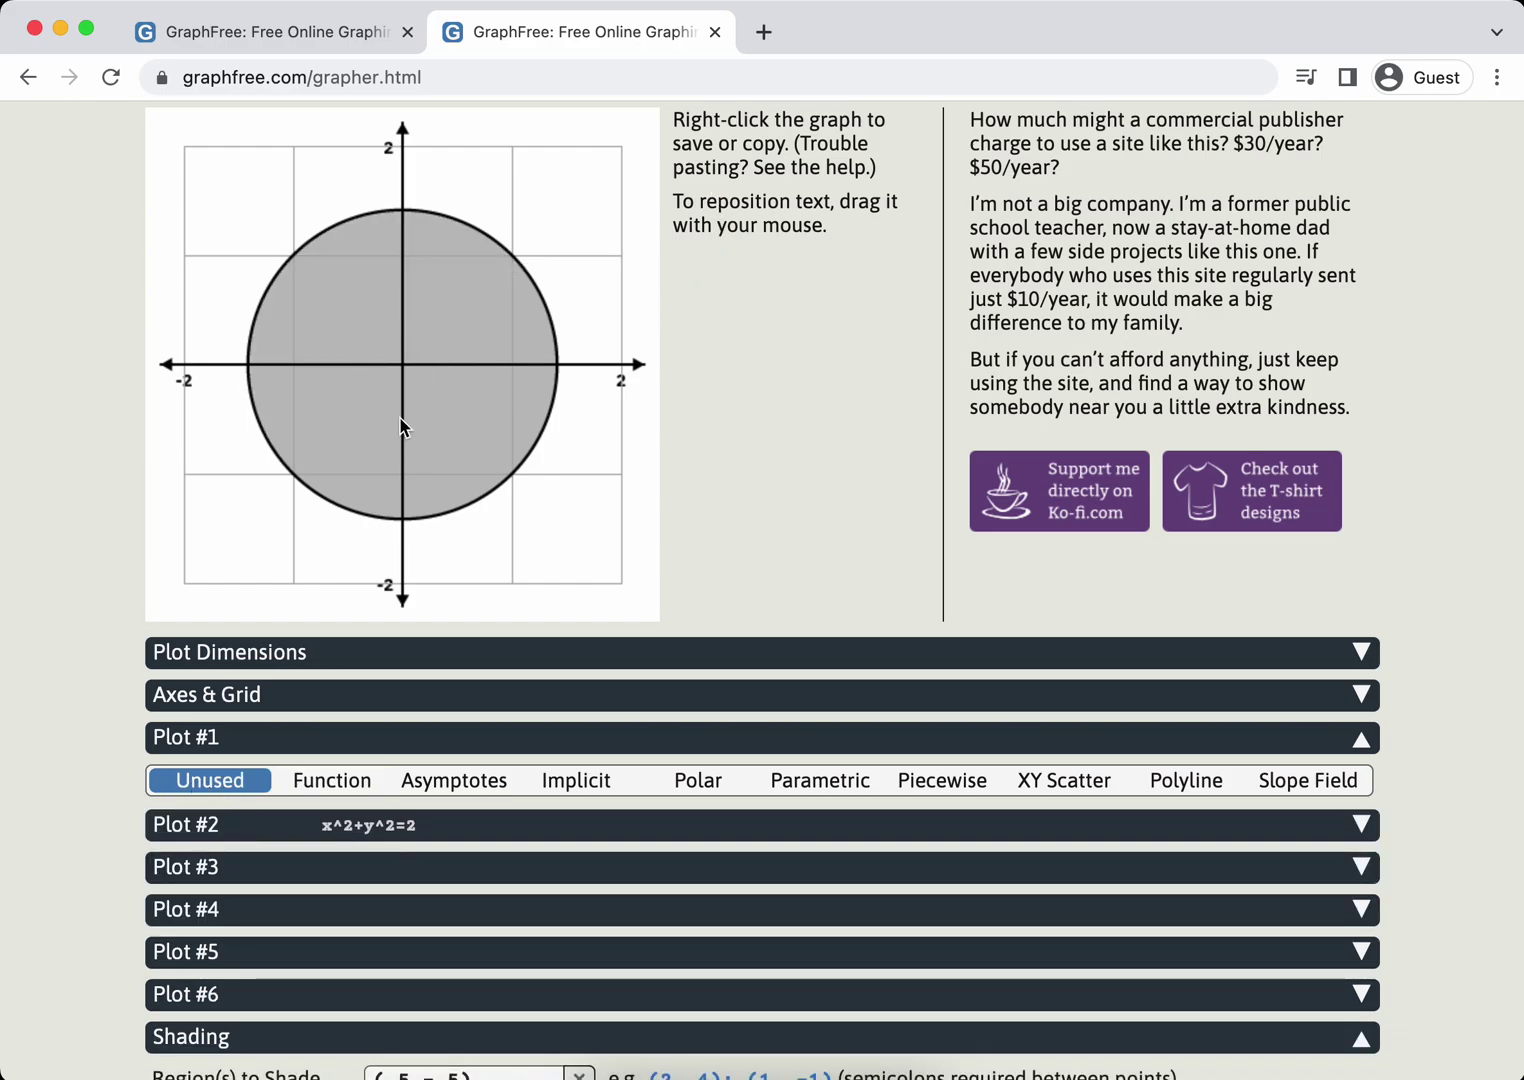
left_click(207, 830)
left_click(205, 866)
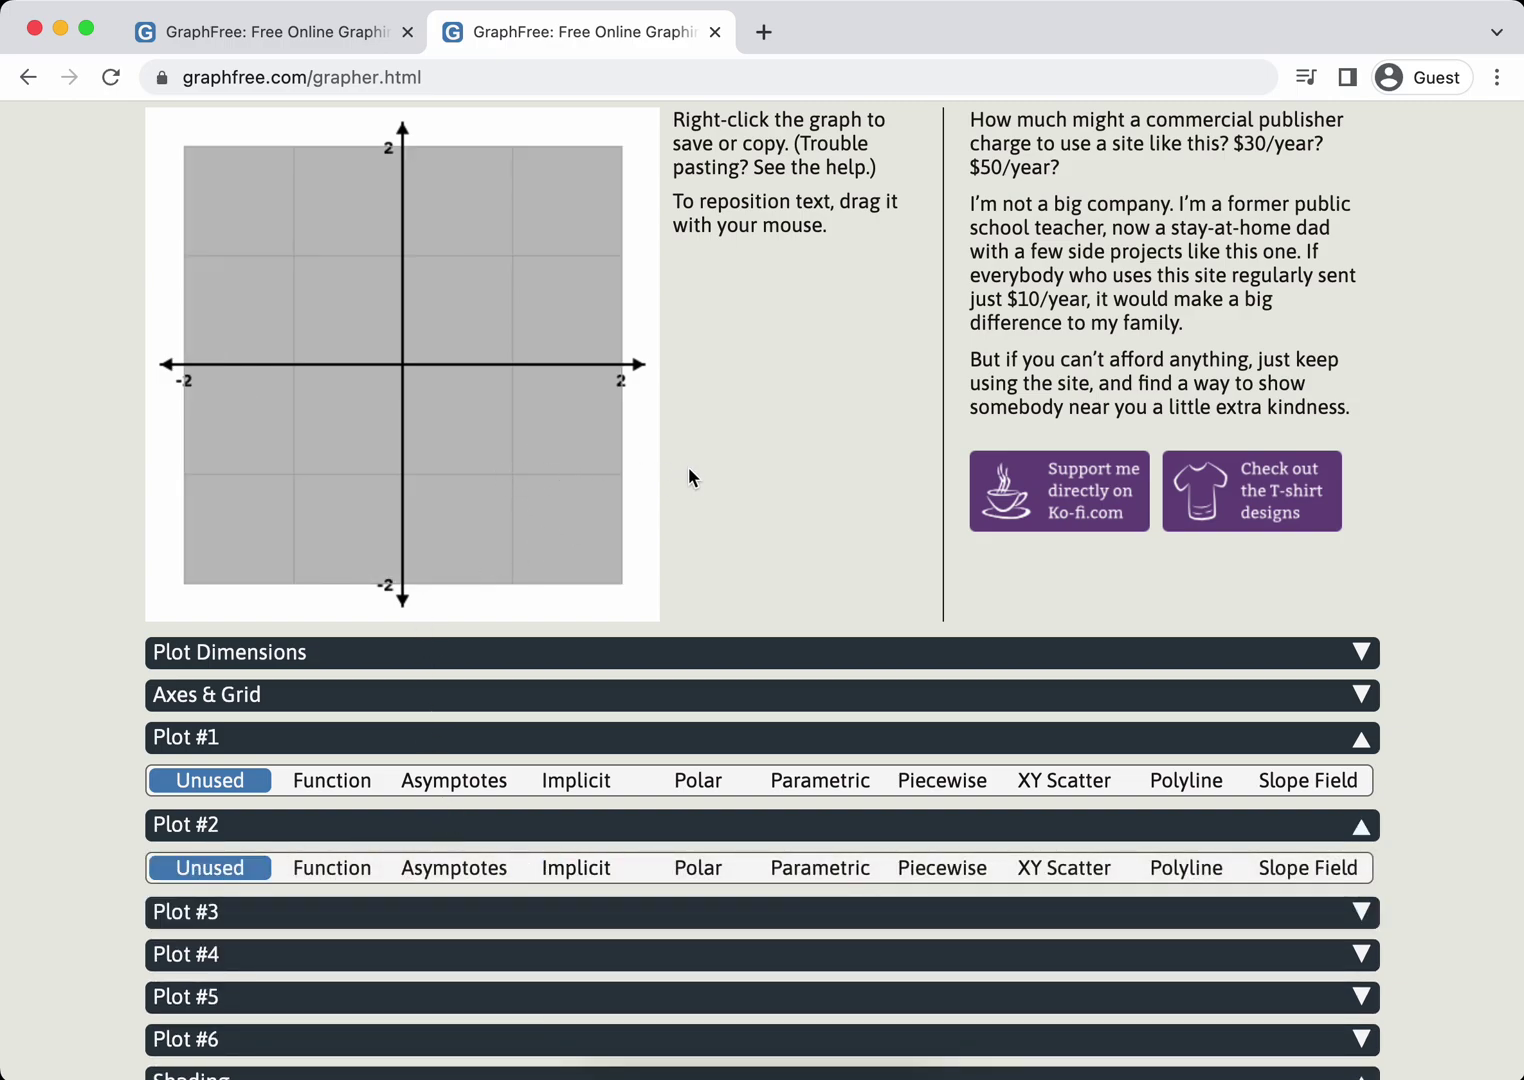
left_click(1360, 738)
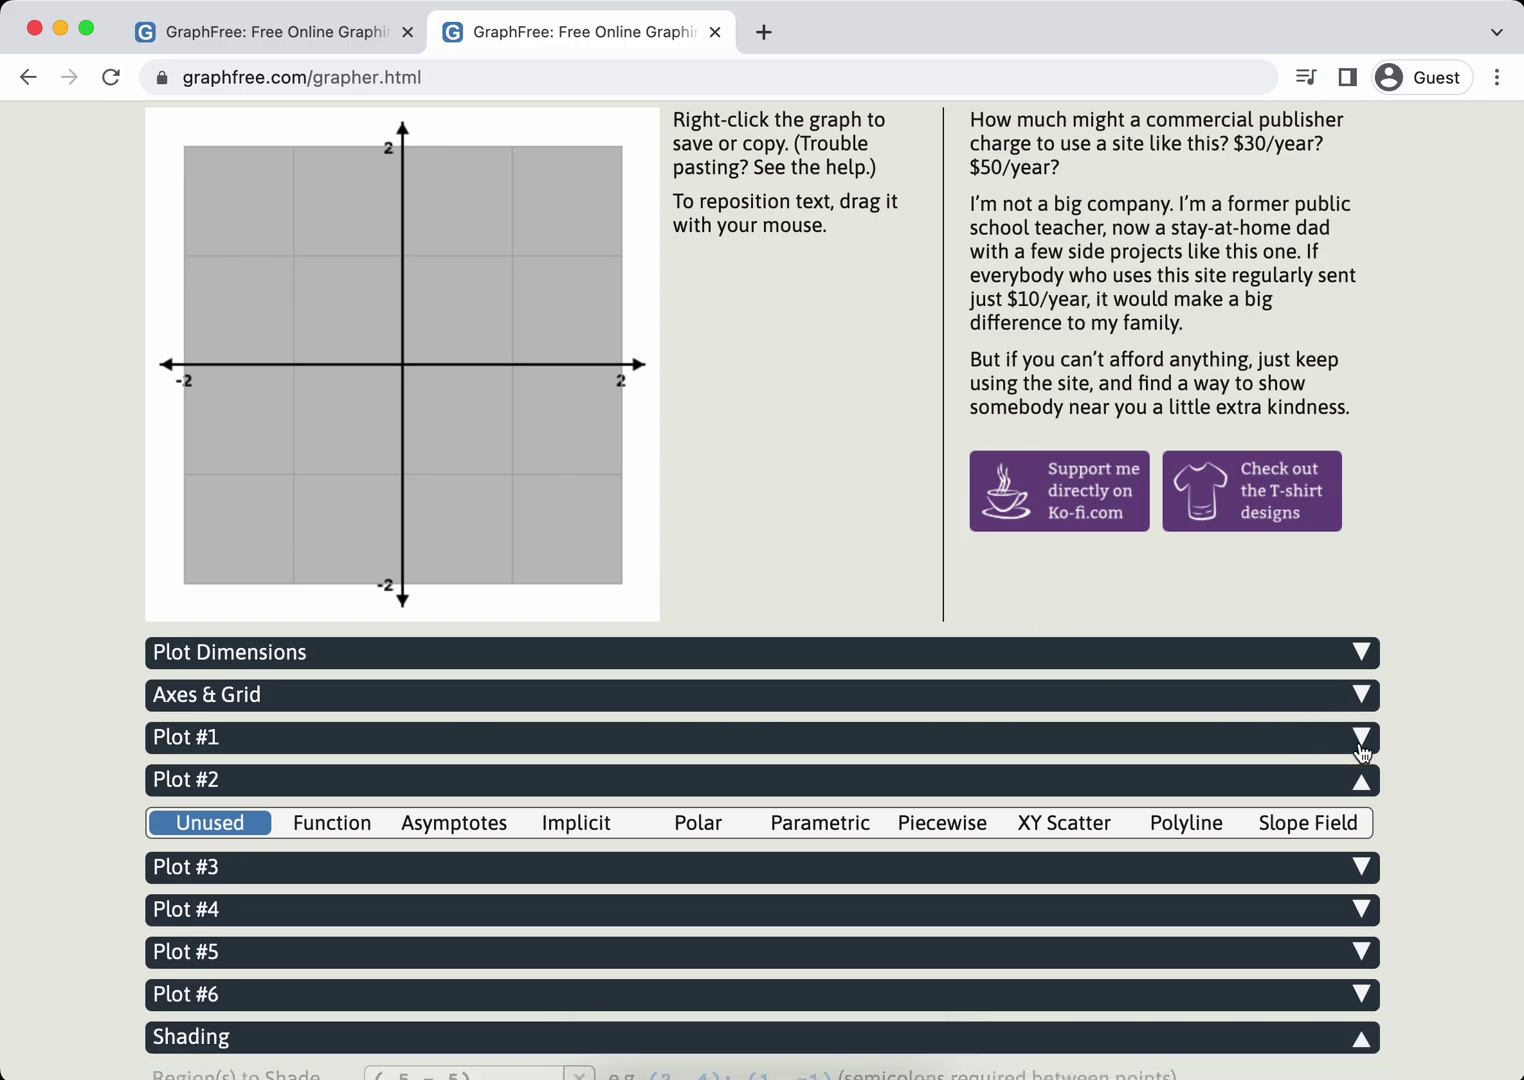
left_click(1360, 780)
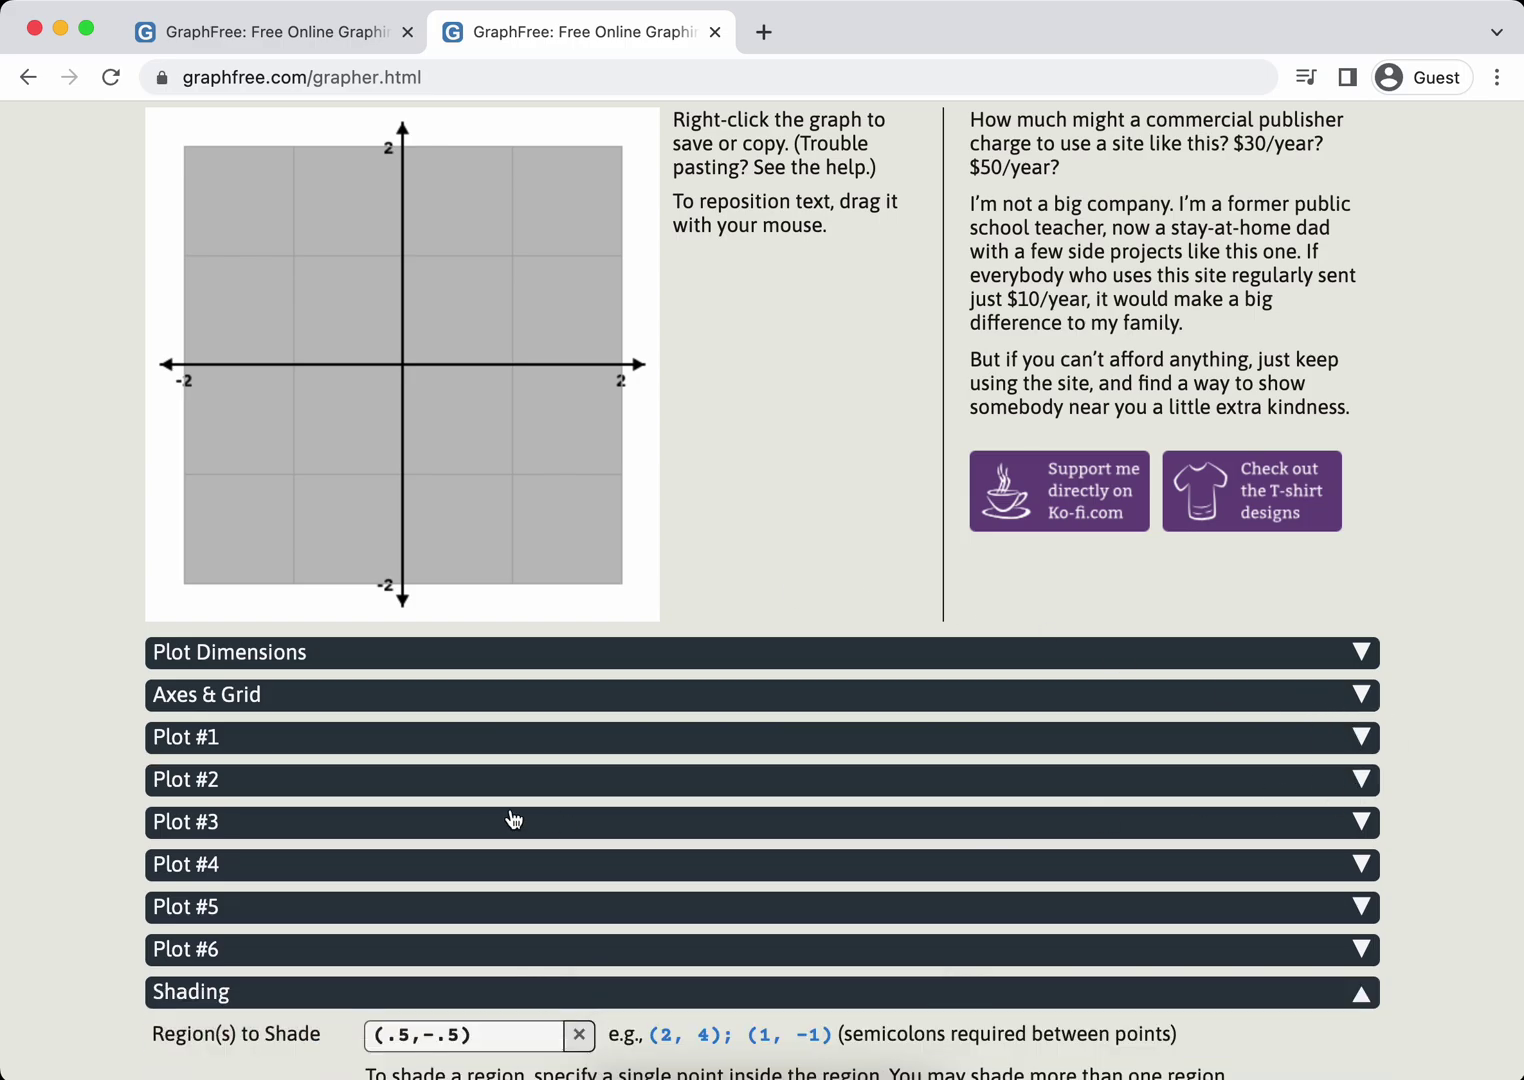
- Make Plot #3 a polar curve with r(θ) = 2-4sin(theta)
left_click(410, 832)
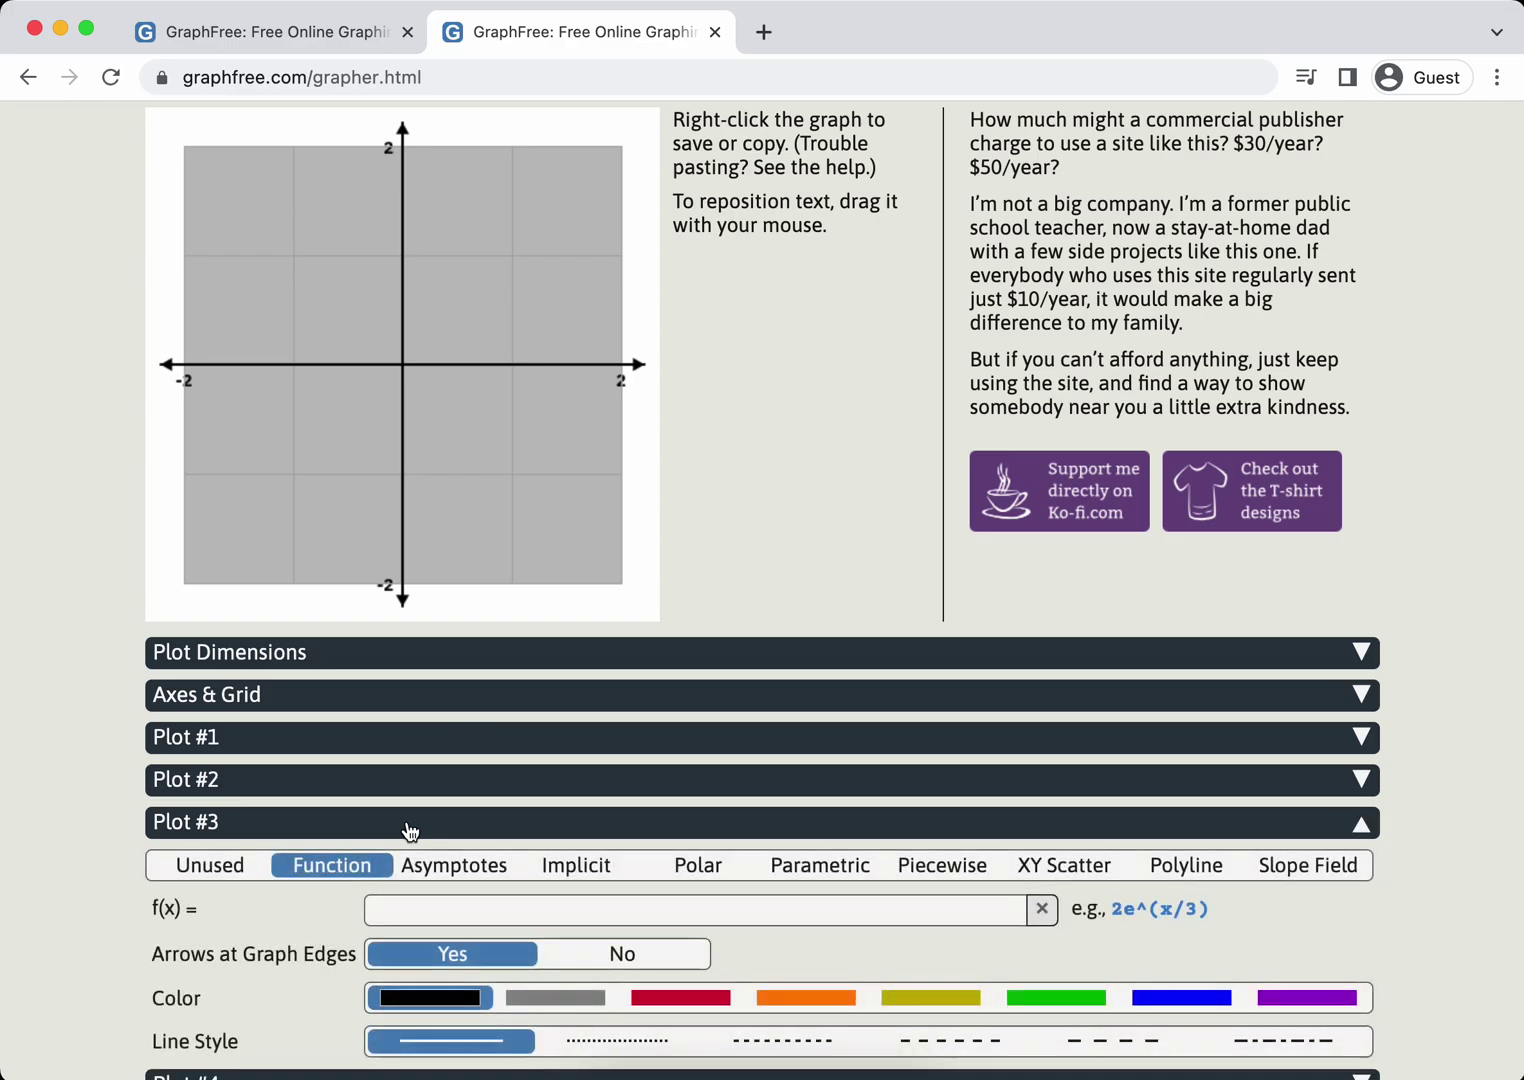
left_click(720, 868)
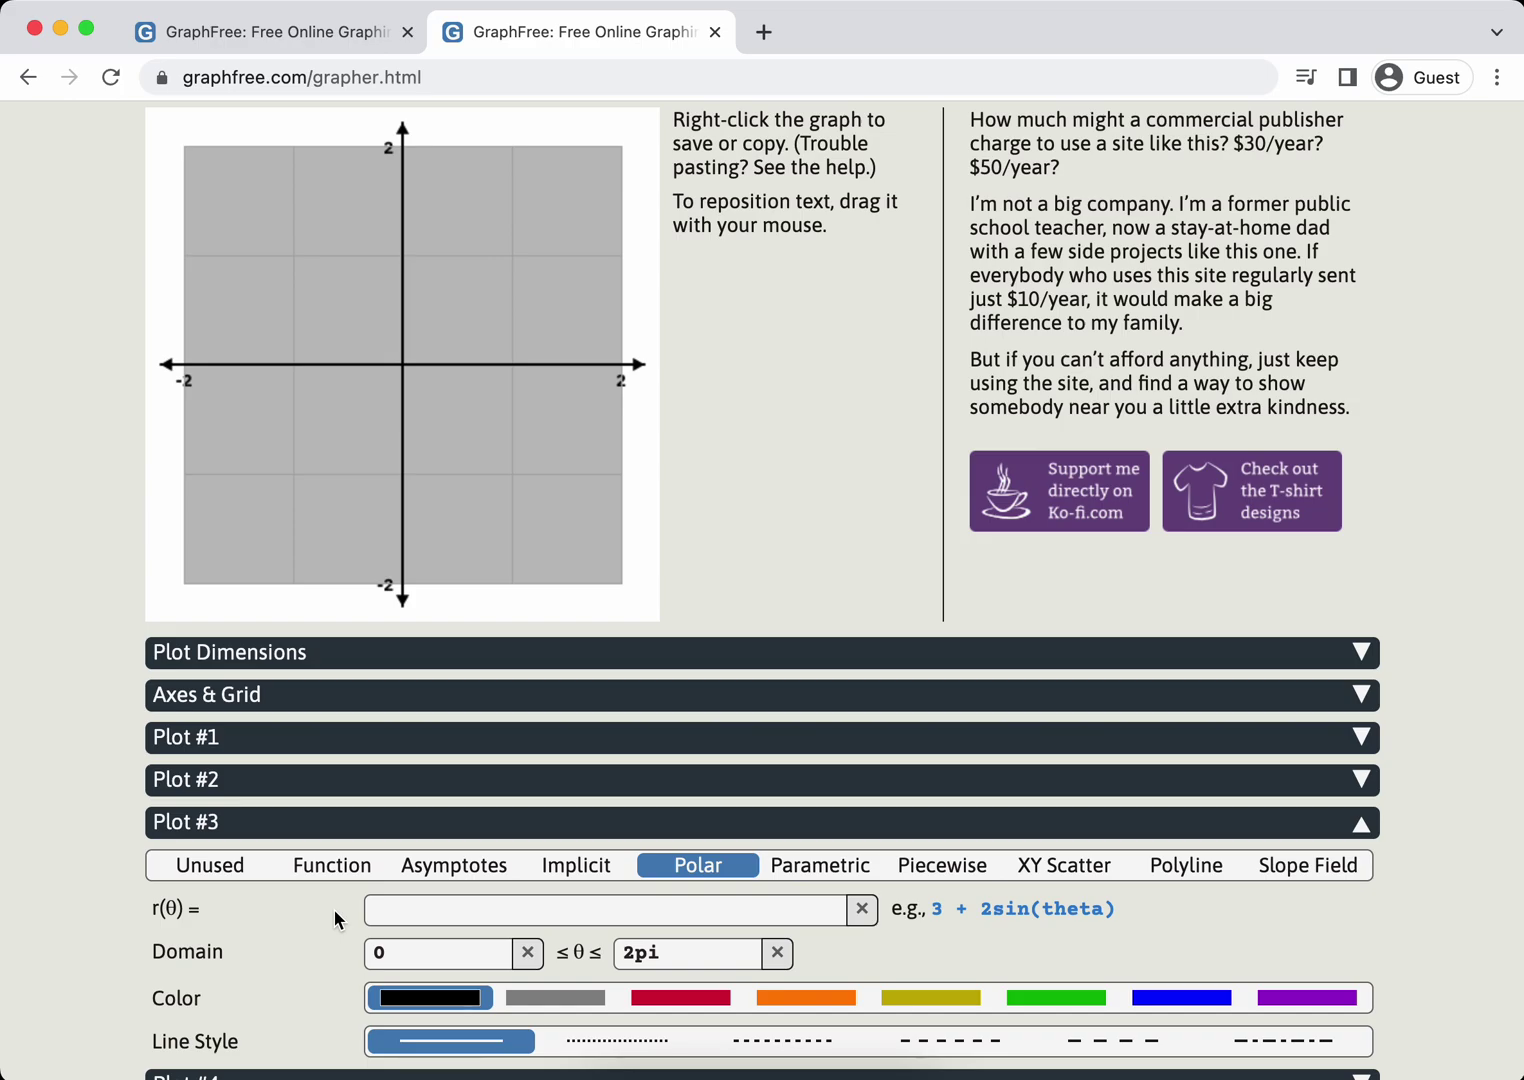
scroll(333, 908, "down", 1)
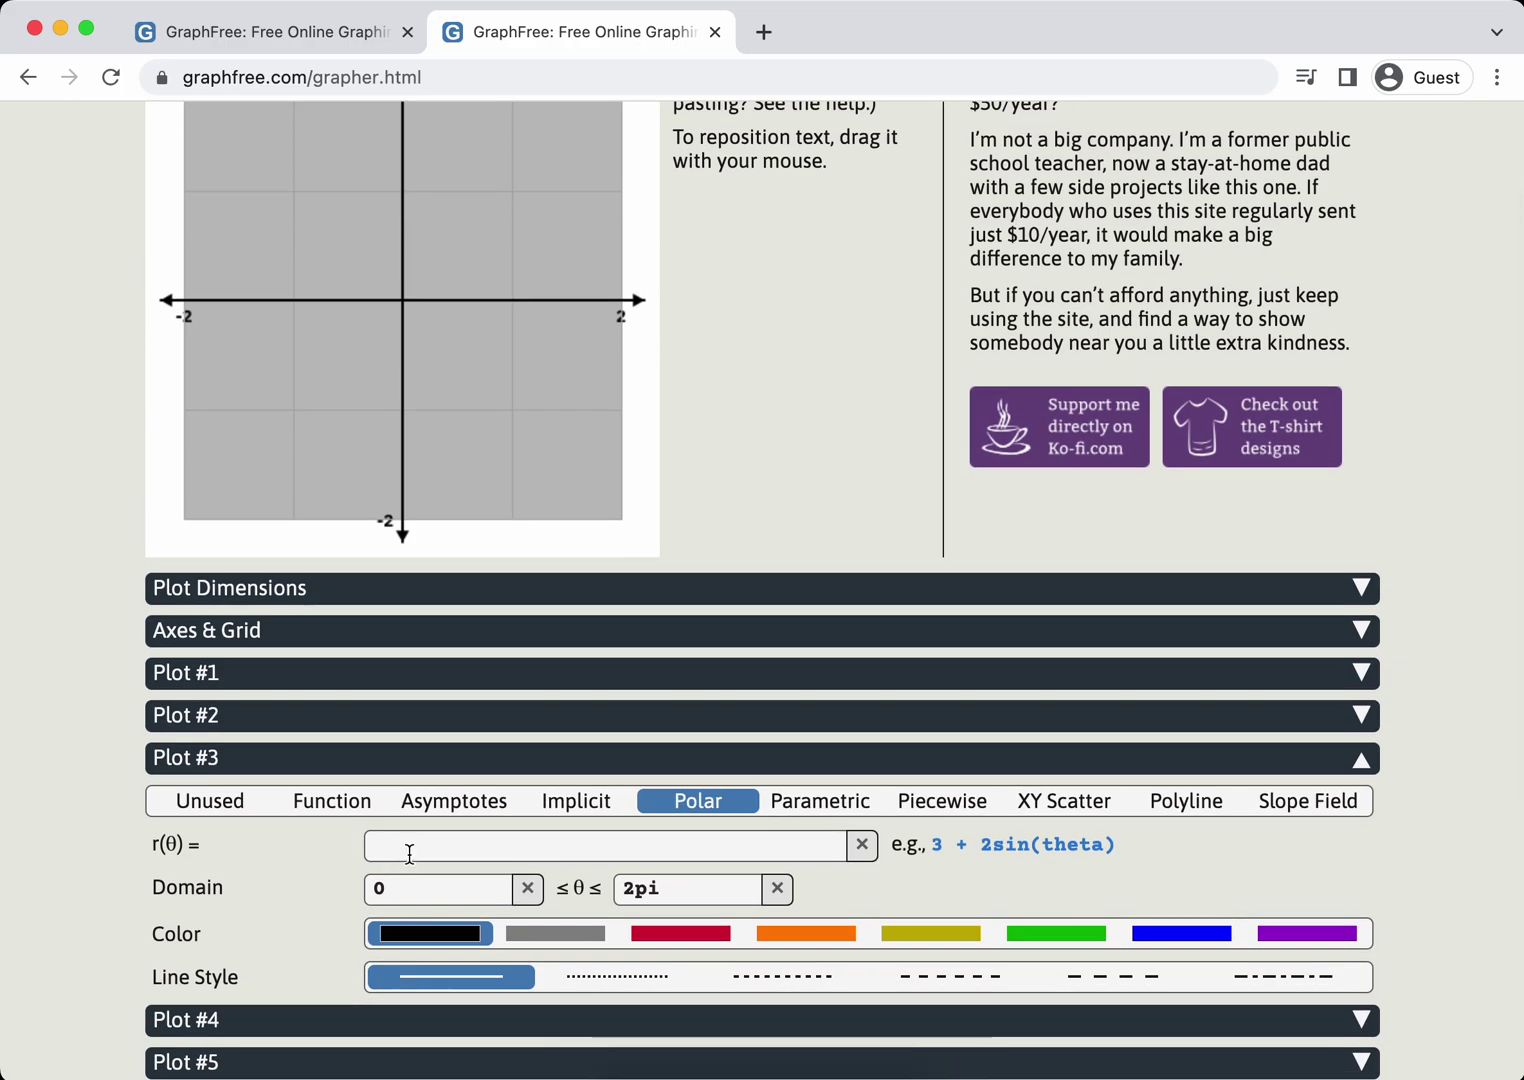
left_click(408, 854)
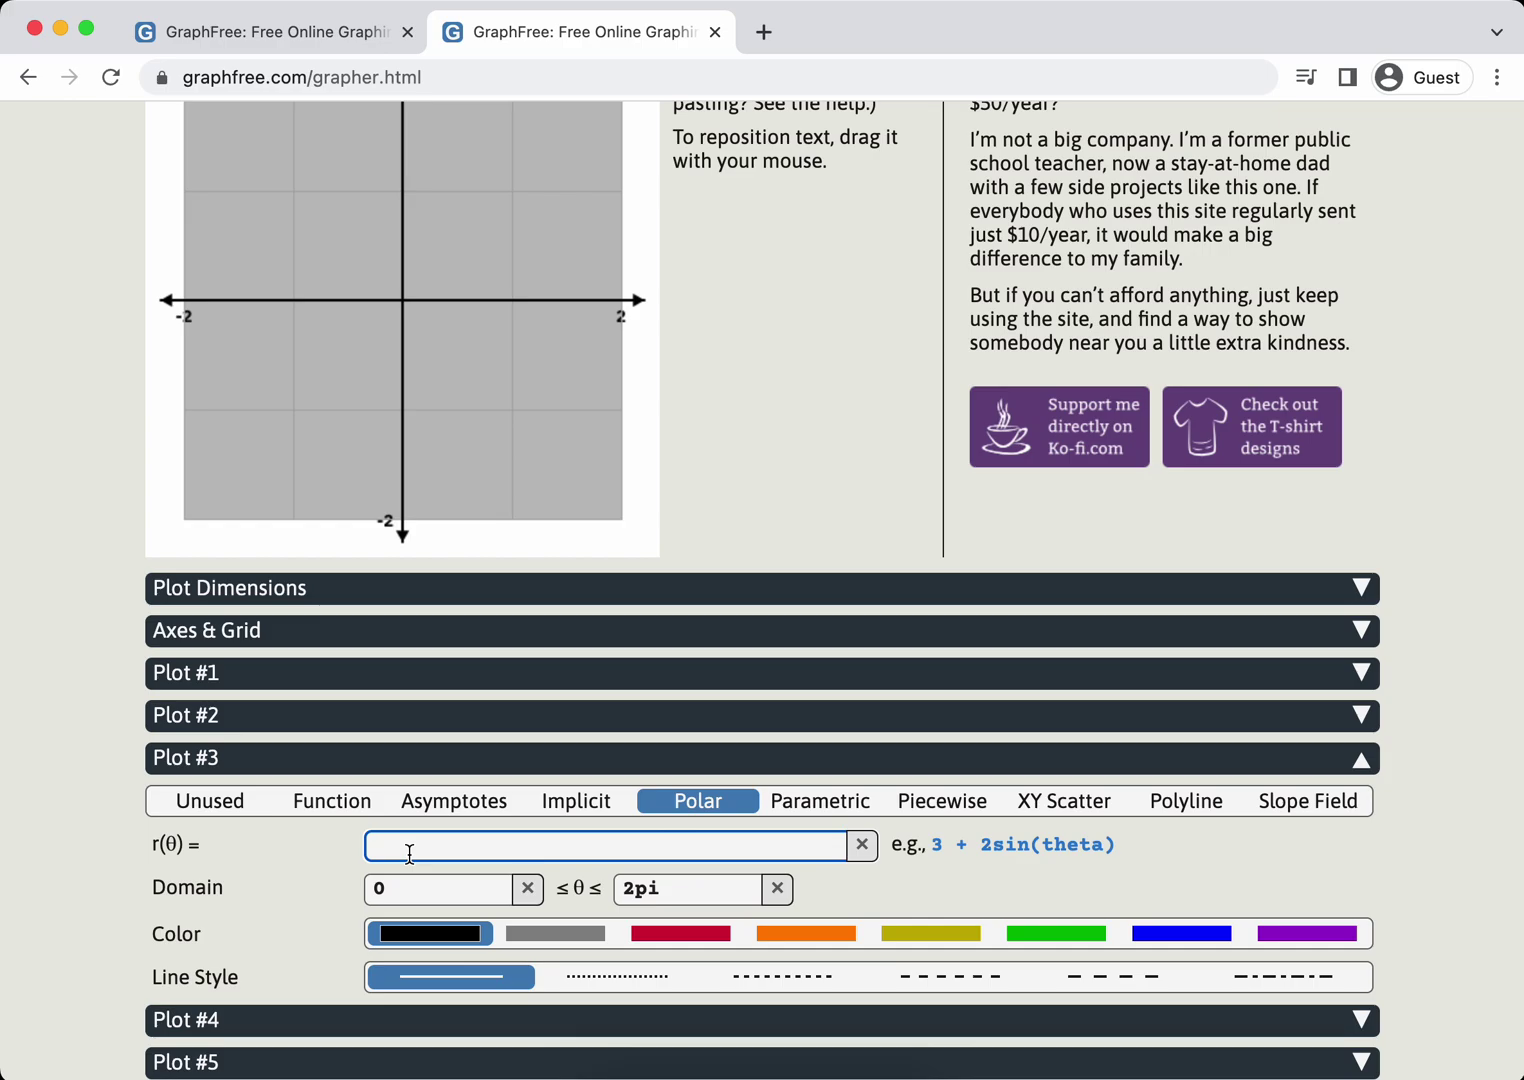
type("2-4sin(theta)")
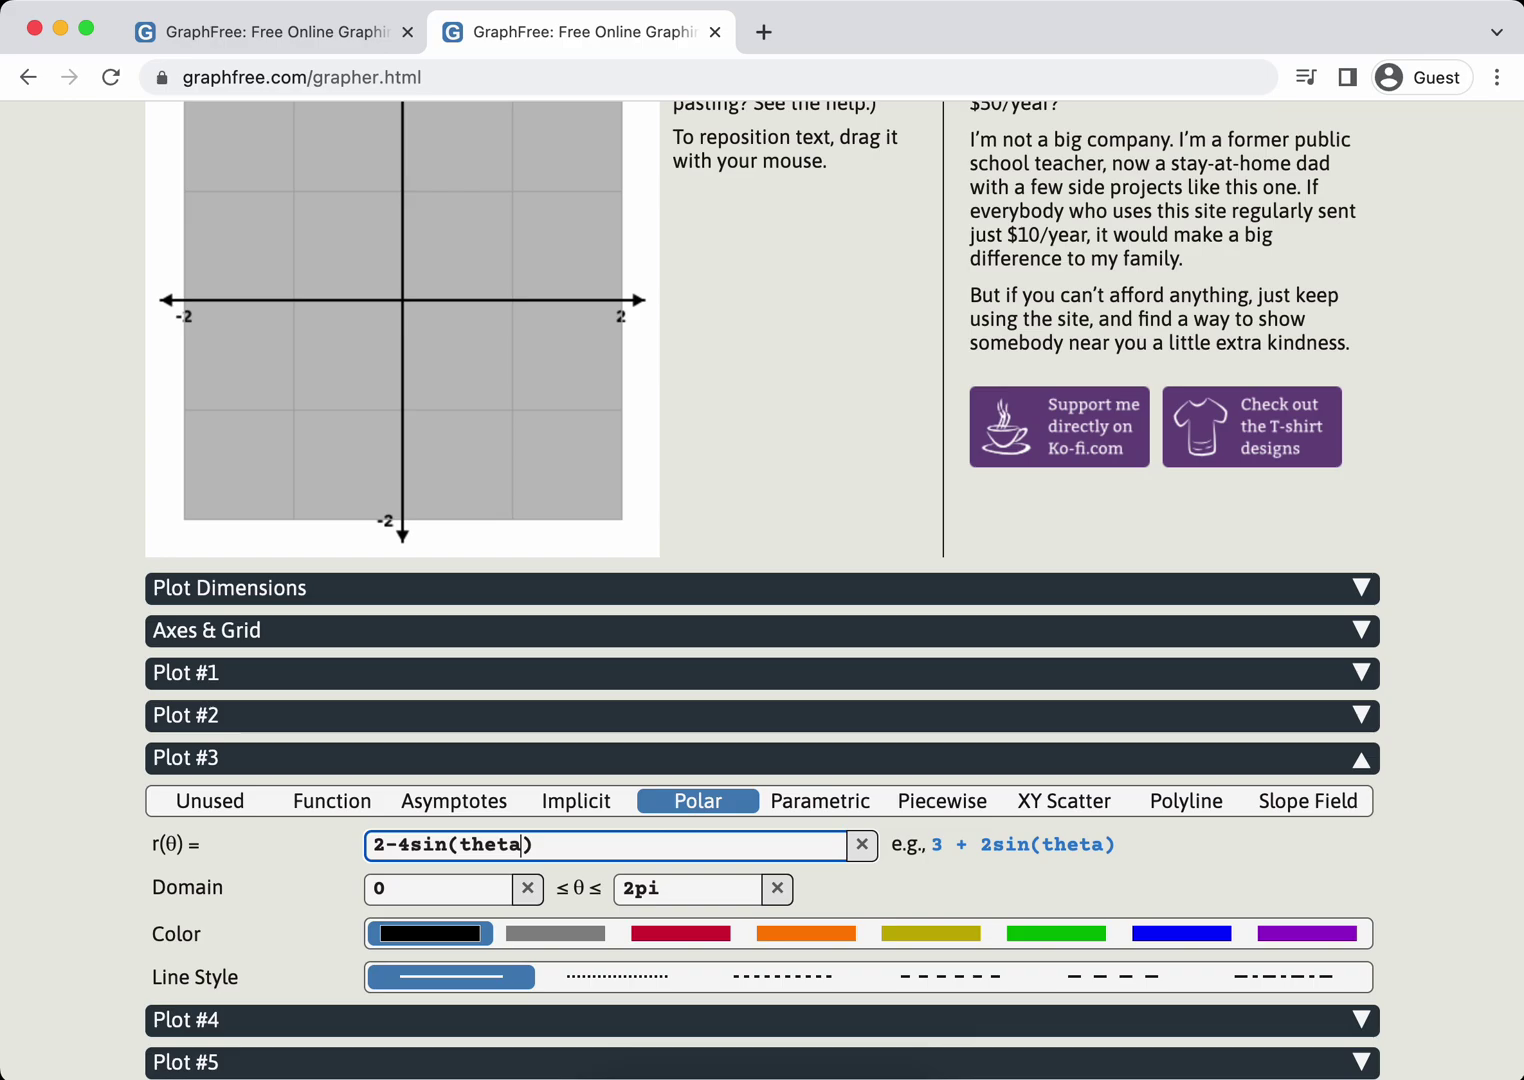
key("BackSpace")
key("BackSpace")
key("BackSpace")
key("BackSpace")
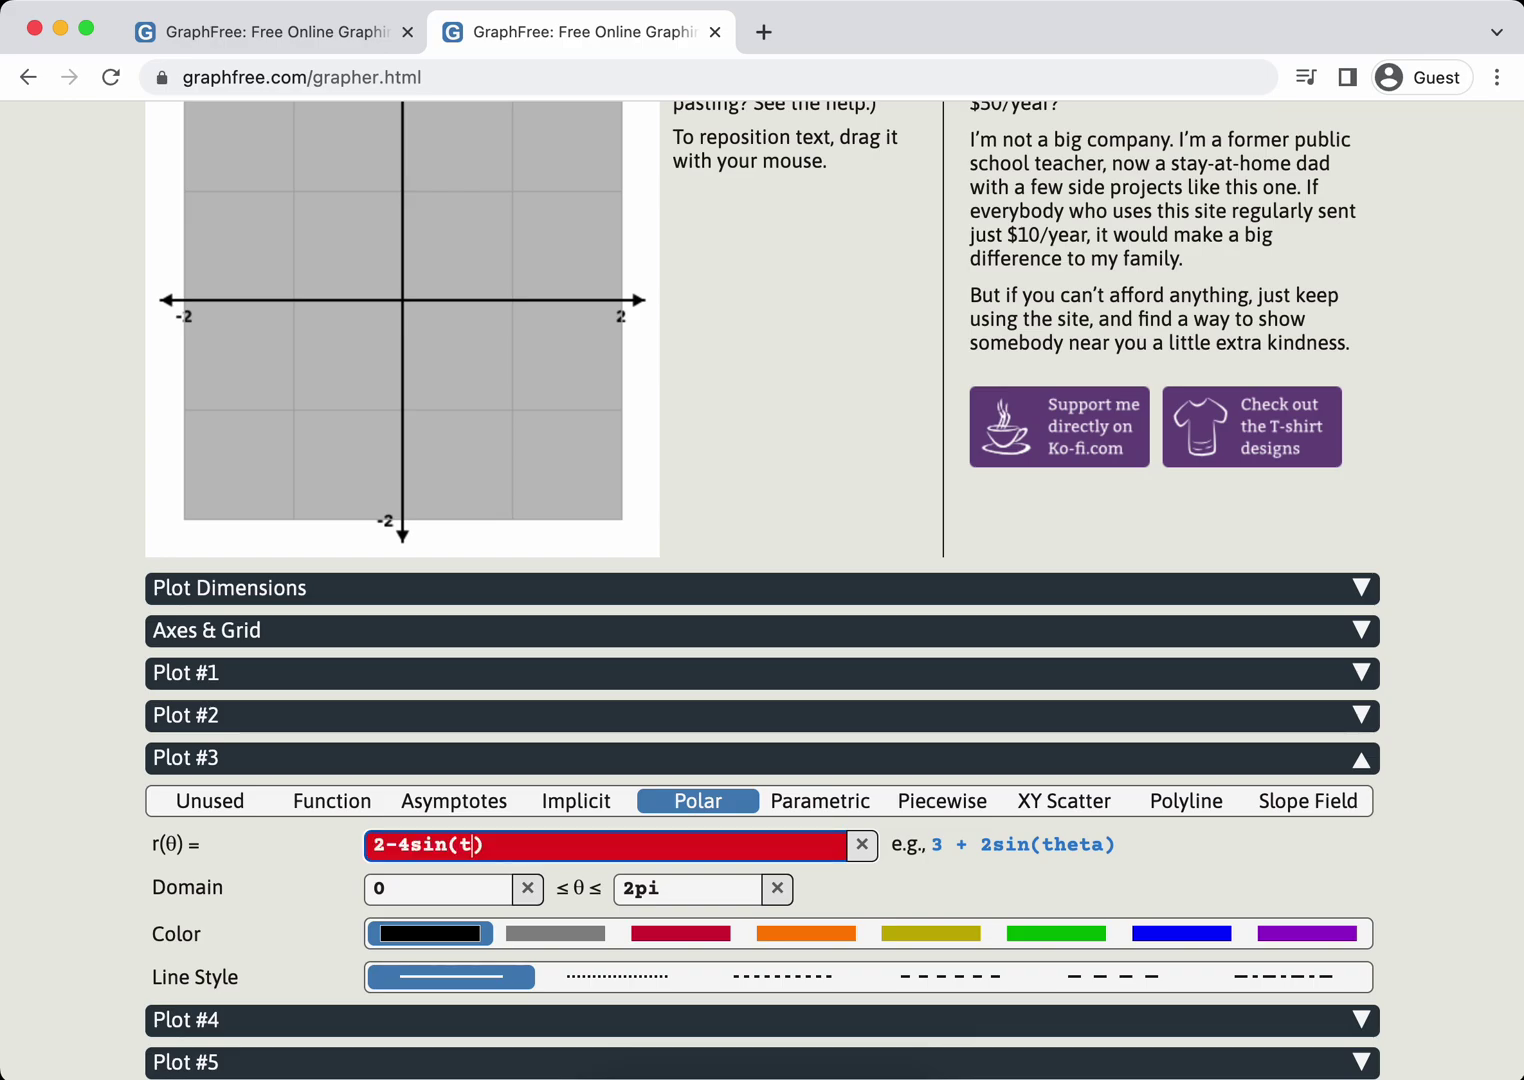
type("heta")
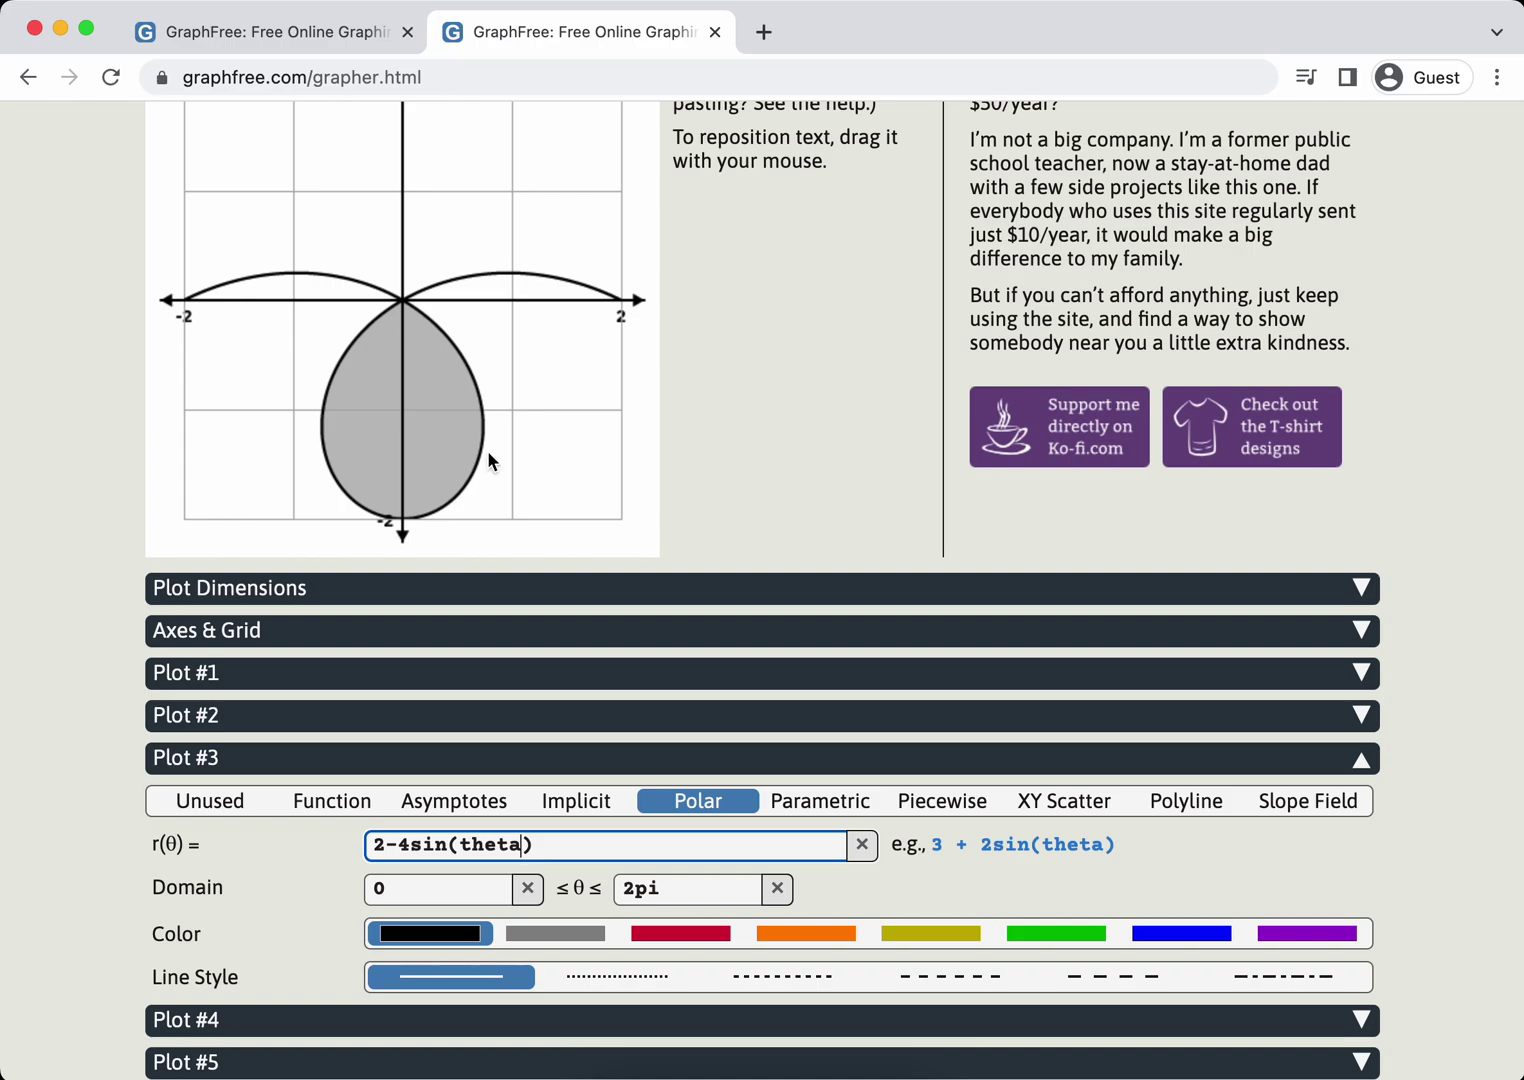
- Set the viewing region to x from -4 to 4 and y from -7 to 1
left_click(500, 632)
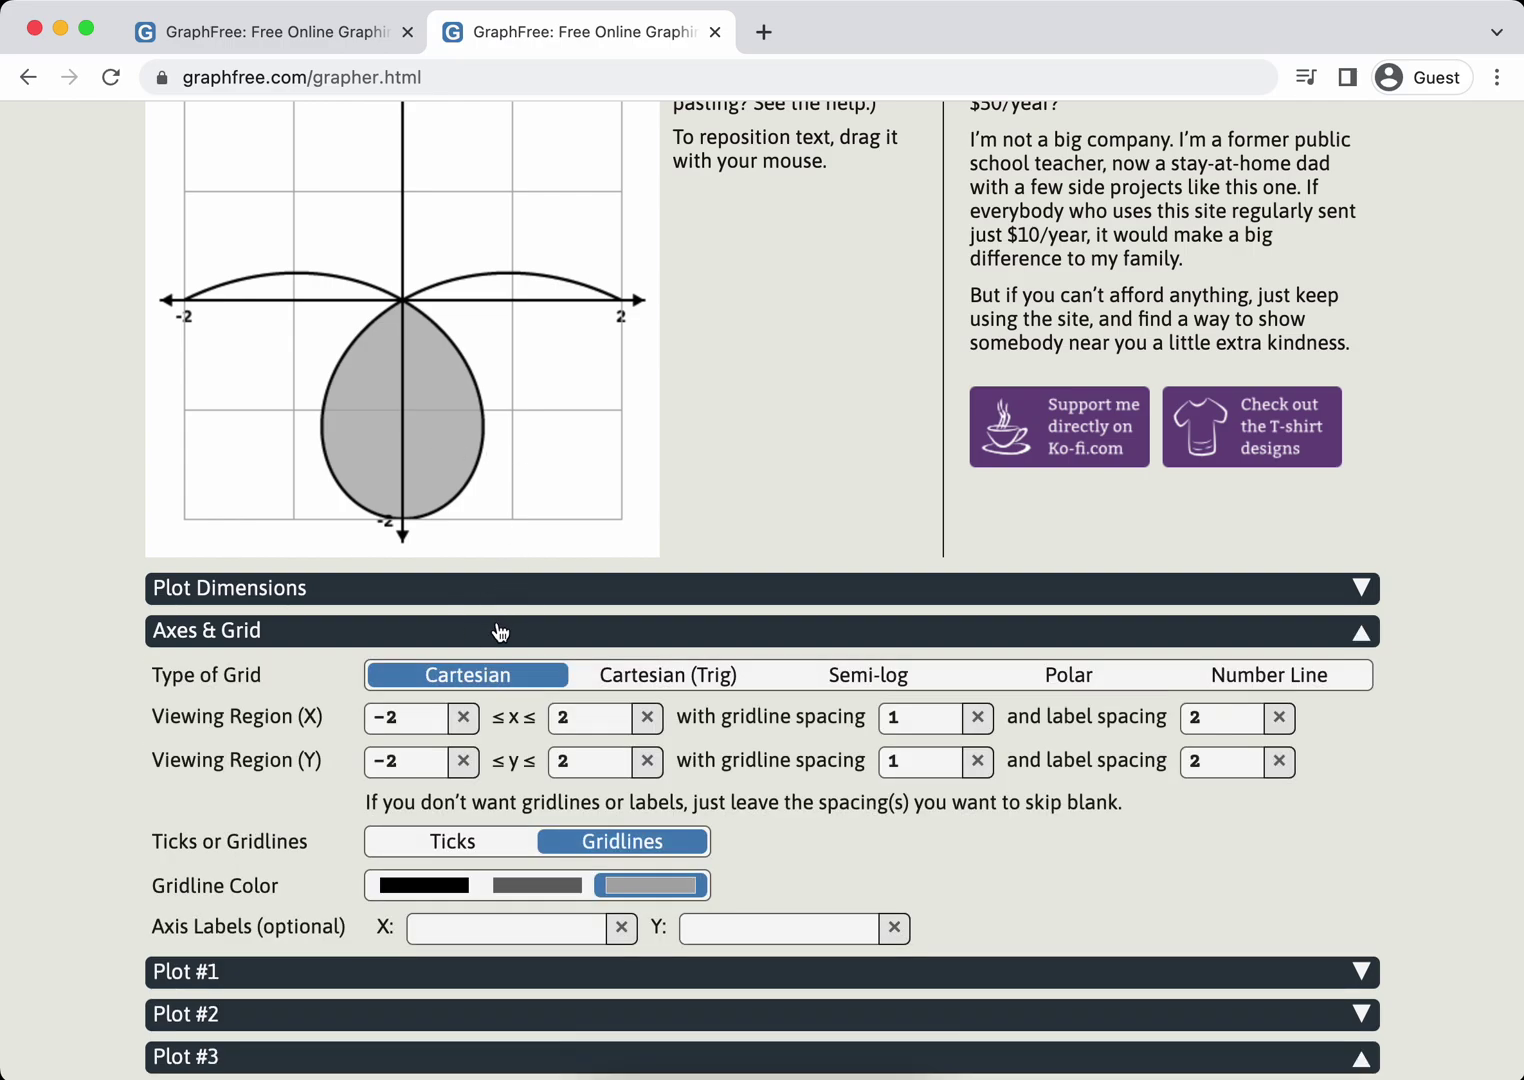
double_click(417, 724)
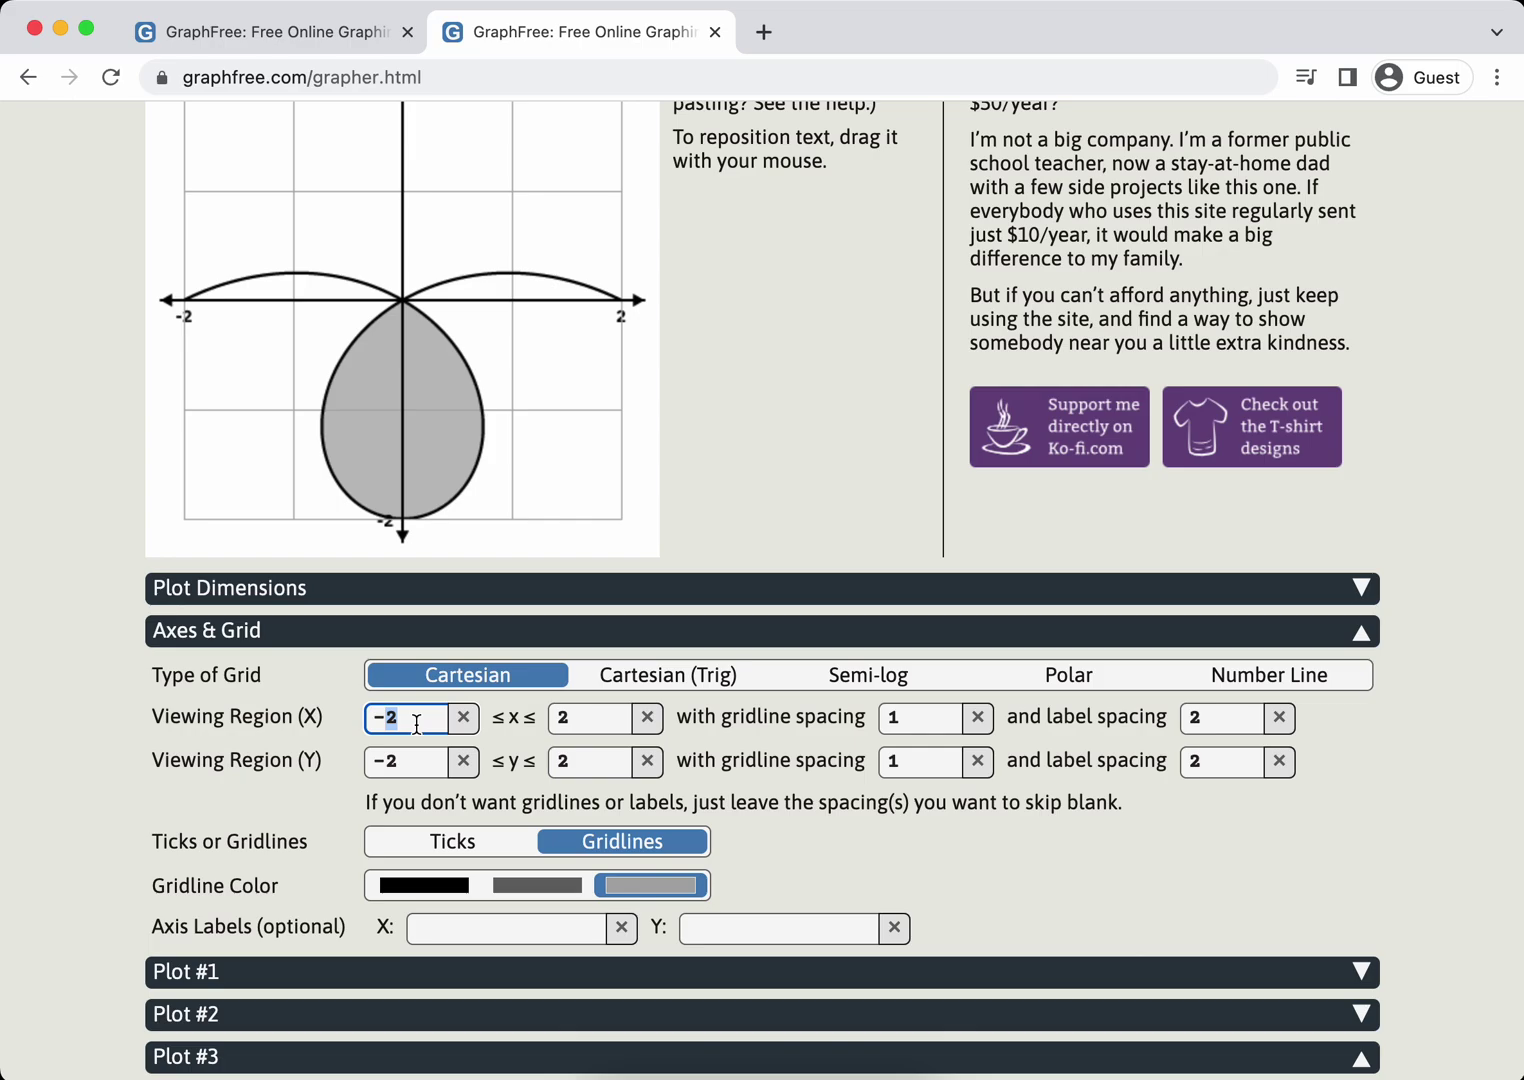
type("4")
key("Tab")
type("4")
key("Tab")
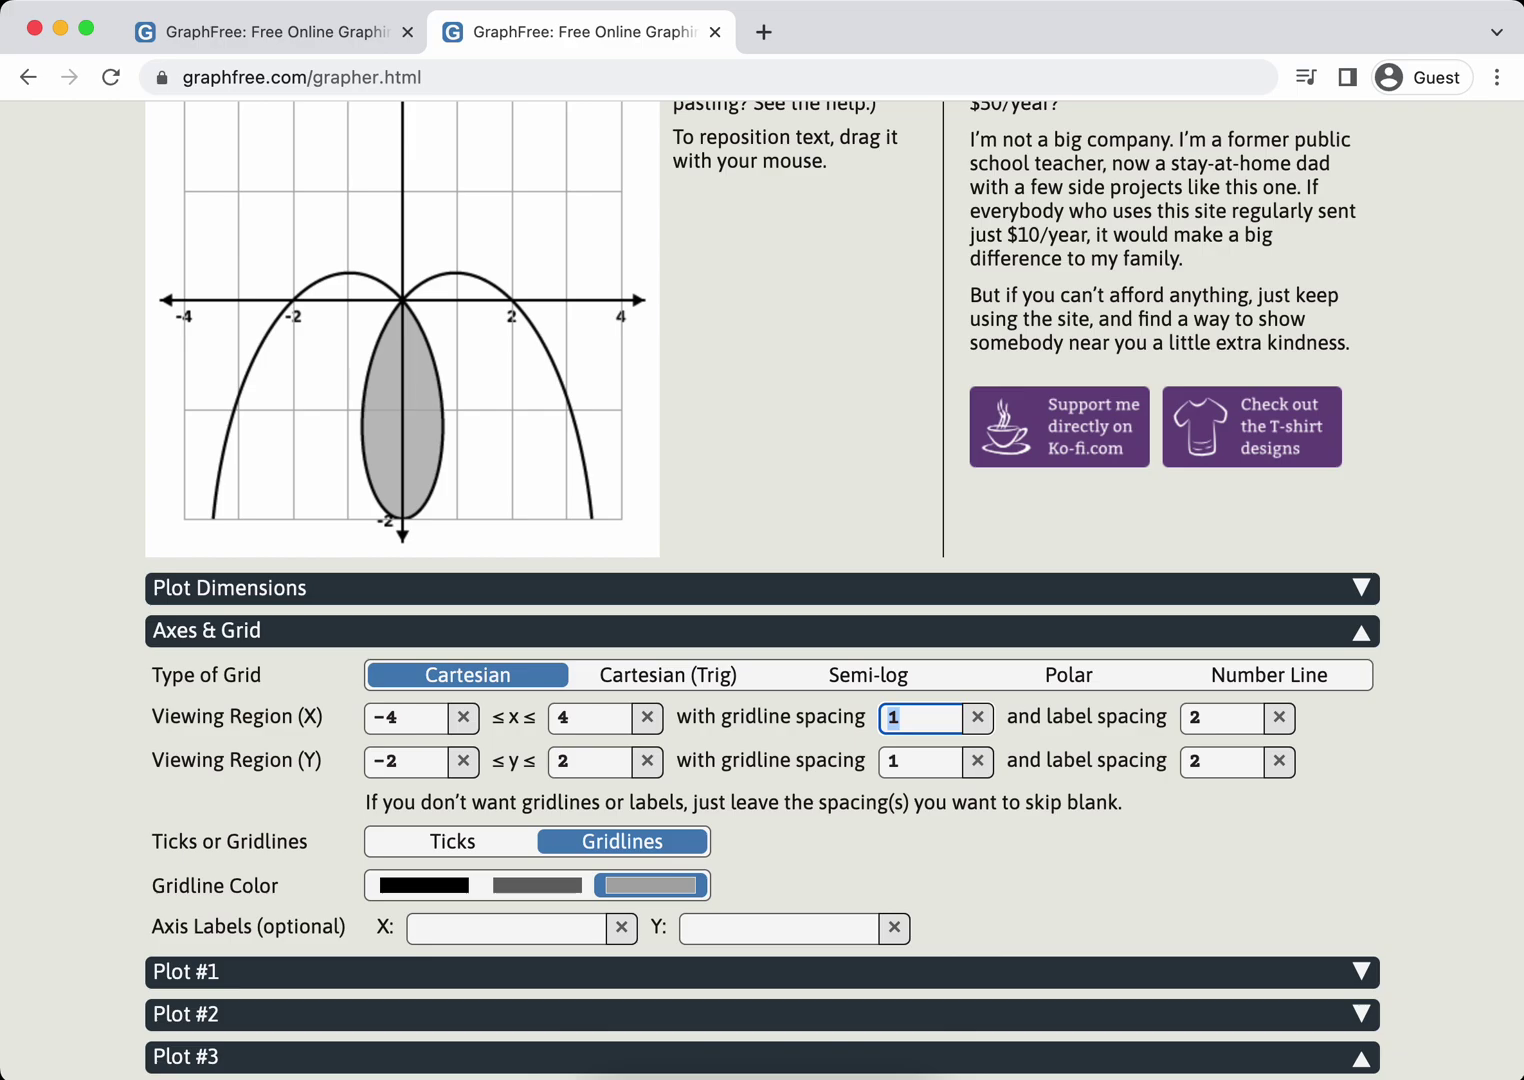
key("Tab")
key("Tab")
type("-7")
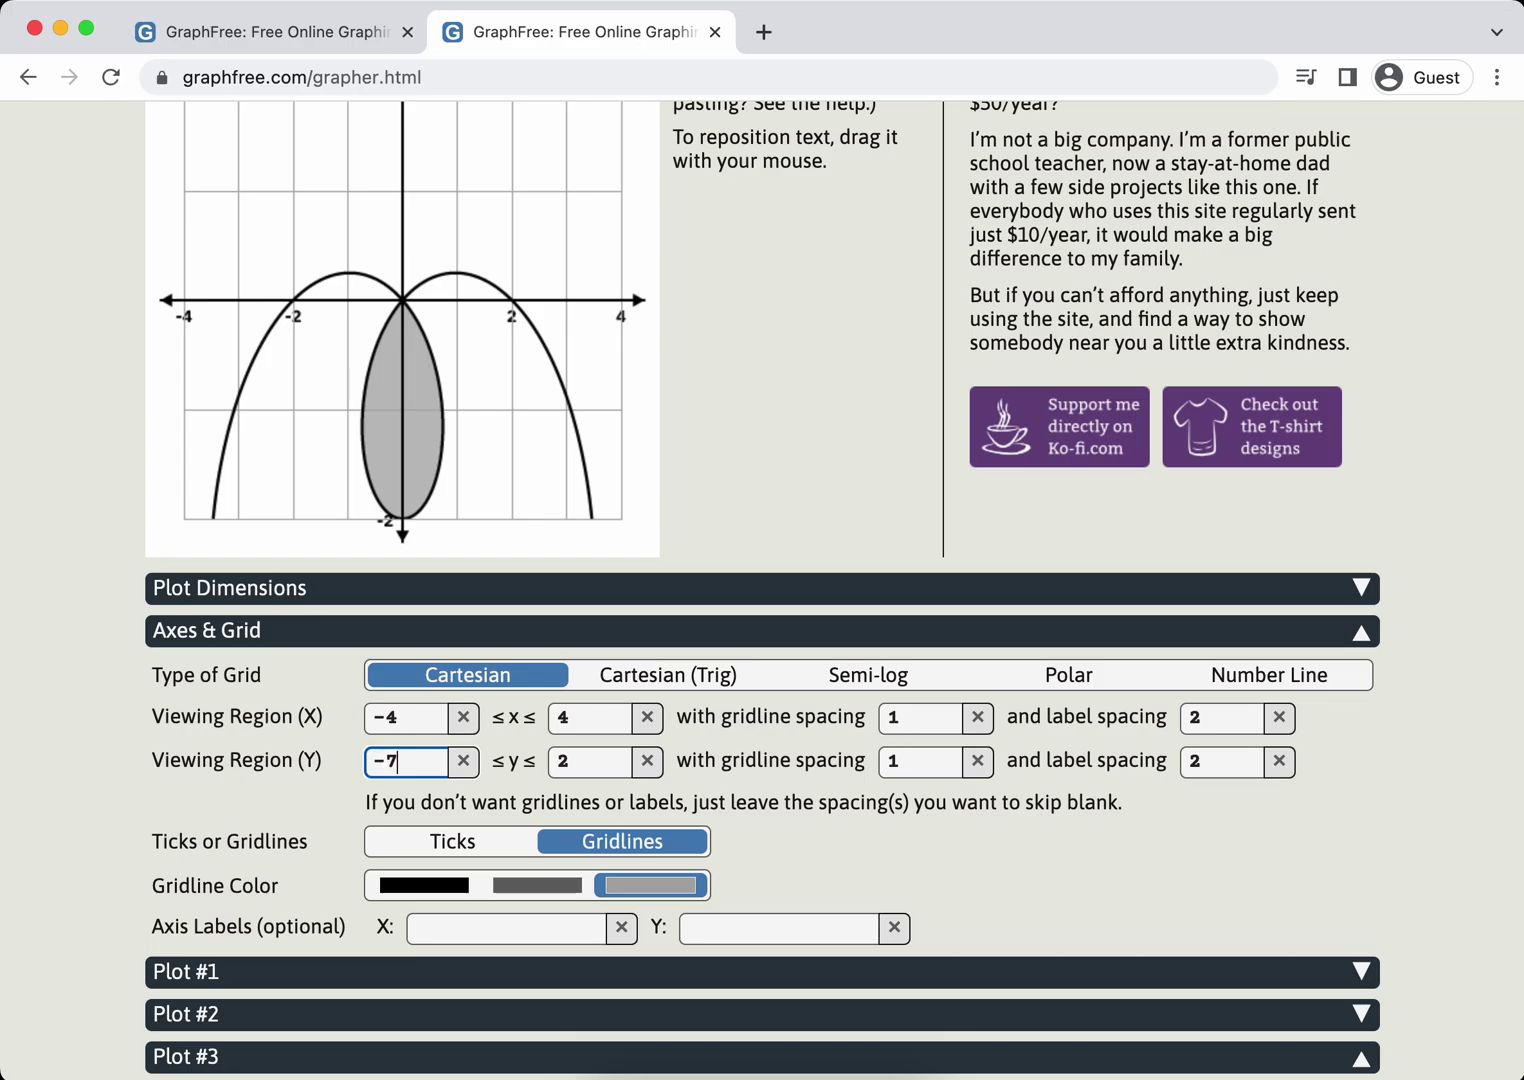
key("Tab")
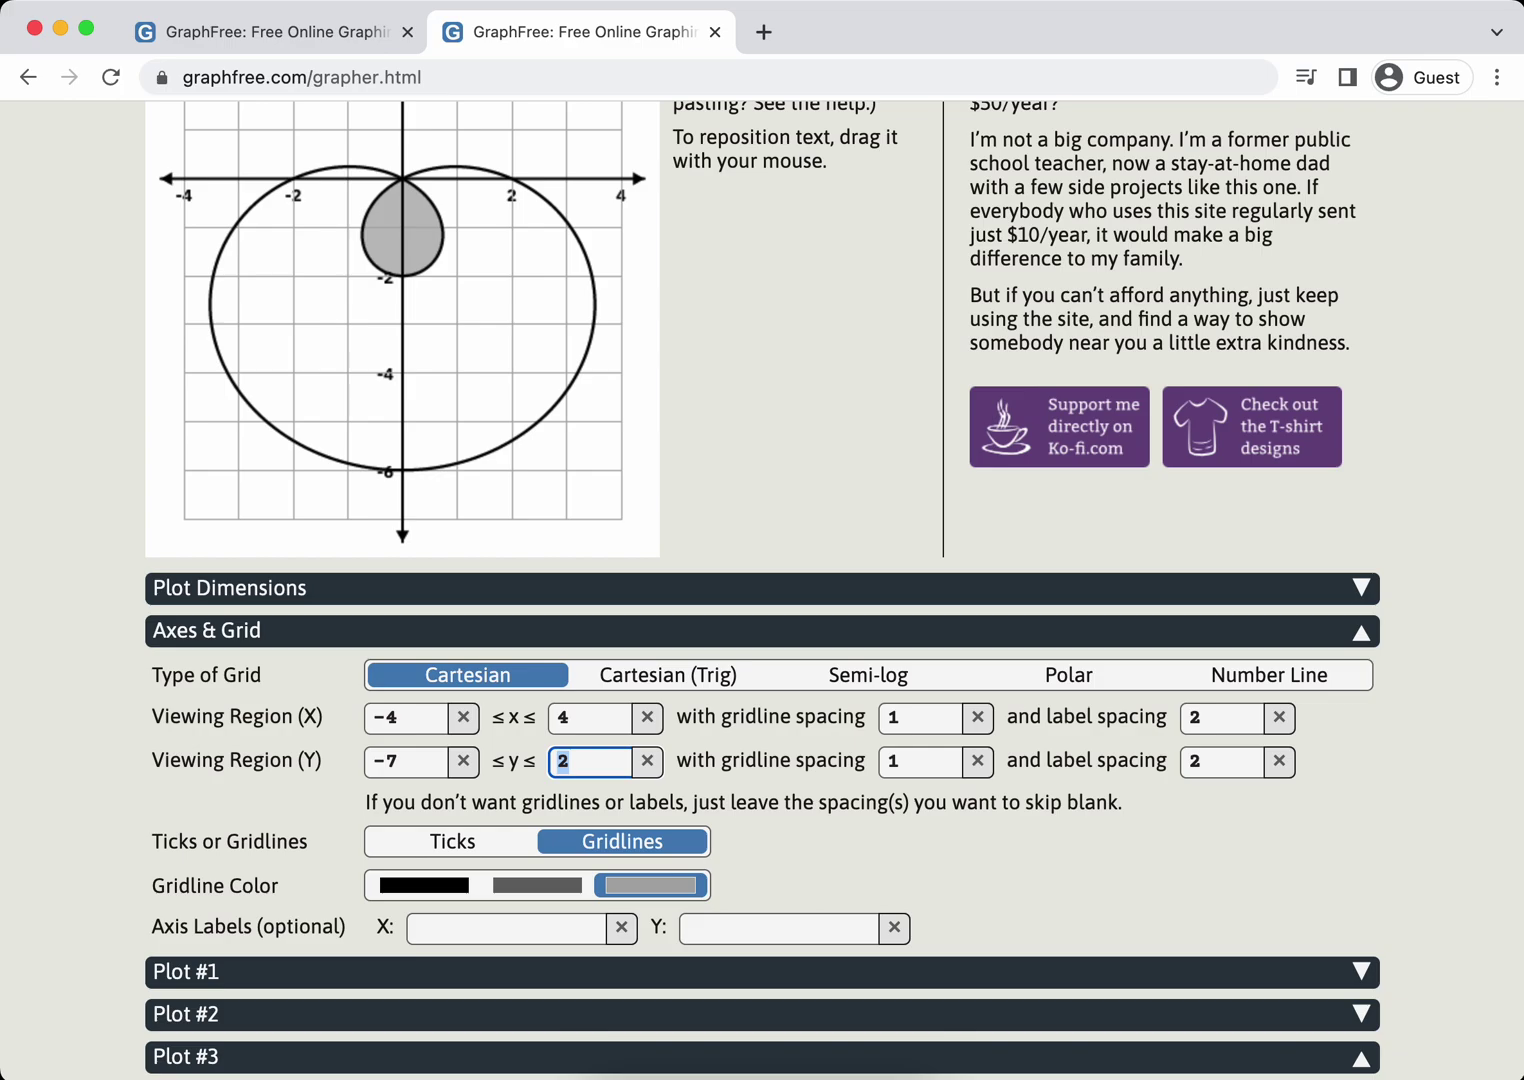
type("1")
key("Tab")
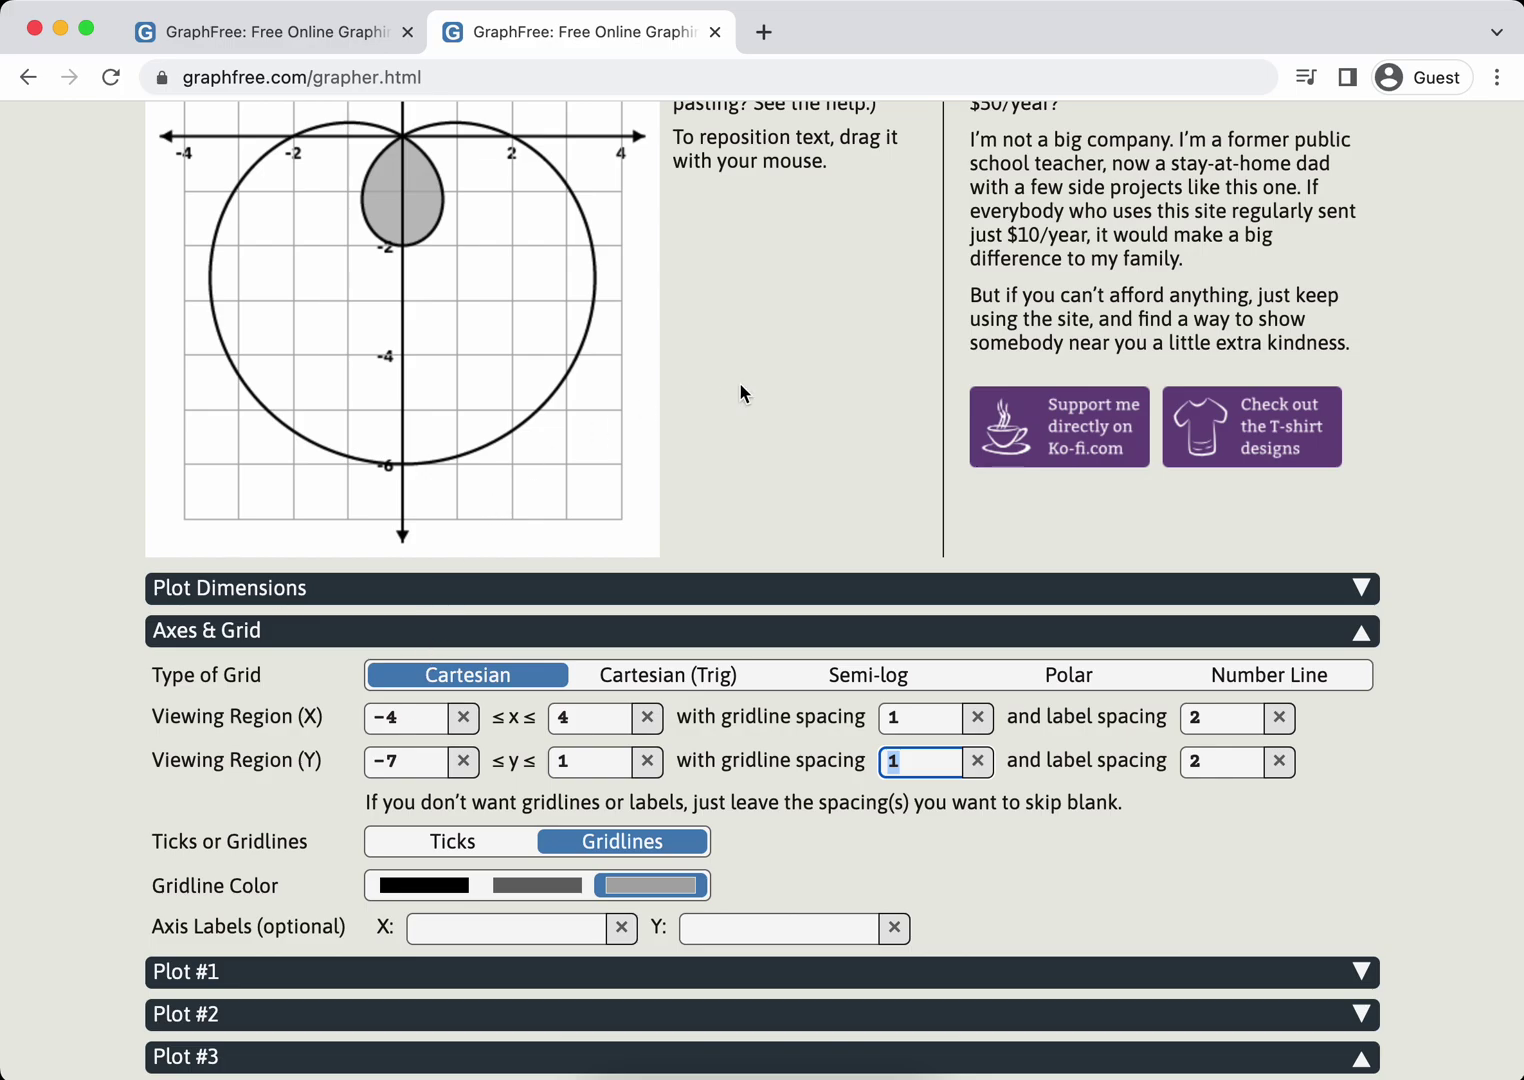
scroll(741, 392, "up", 2)
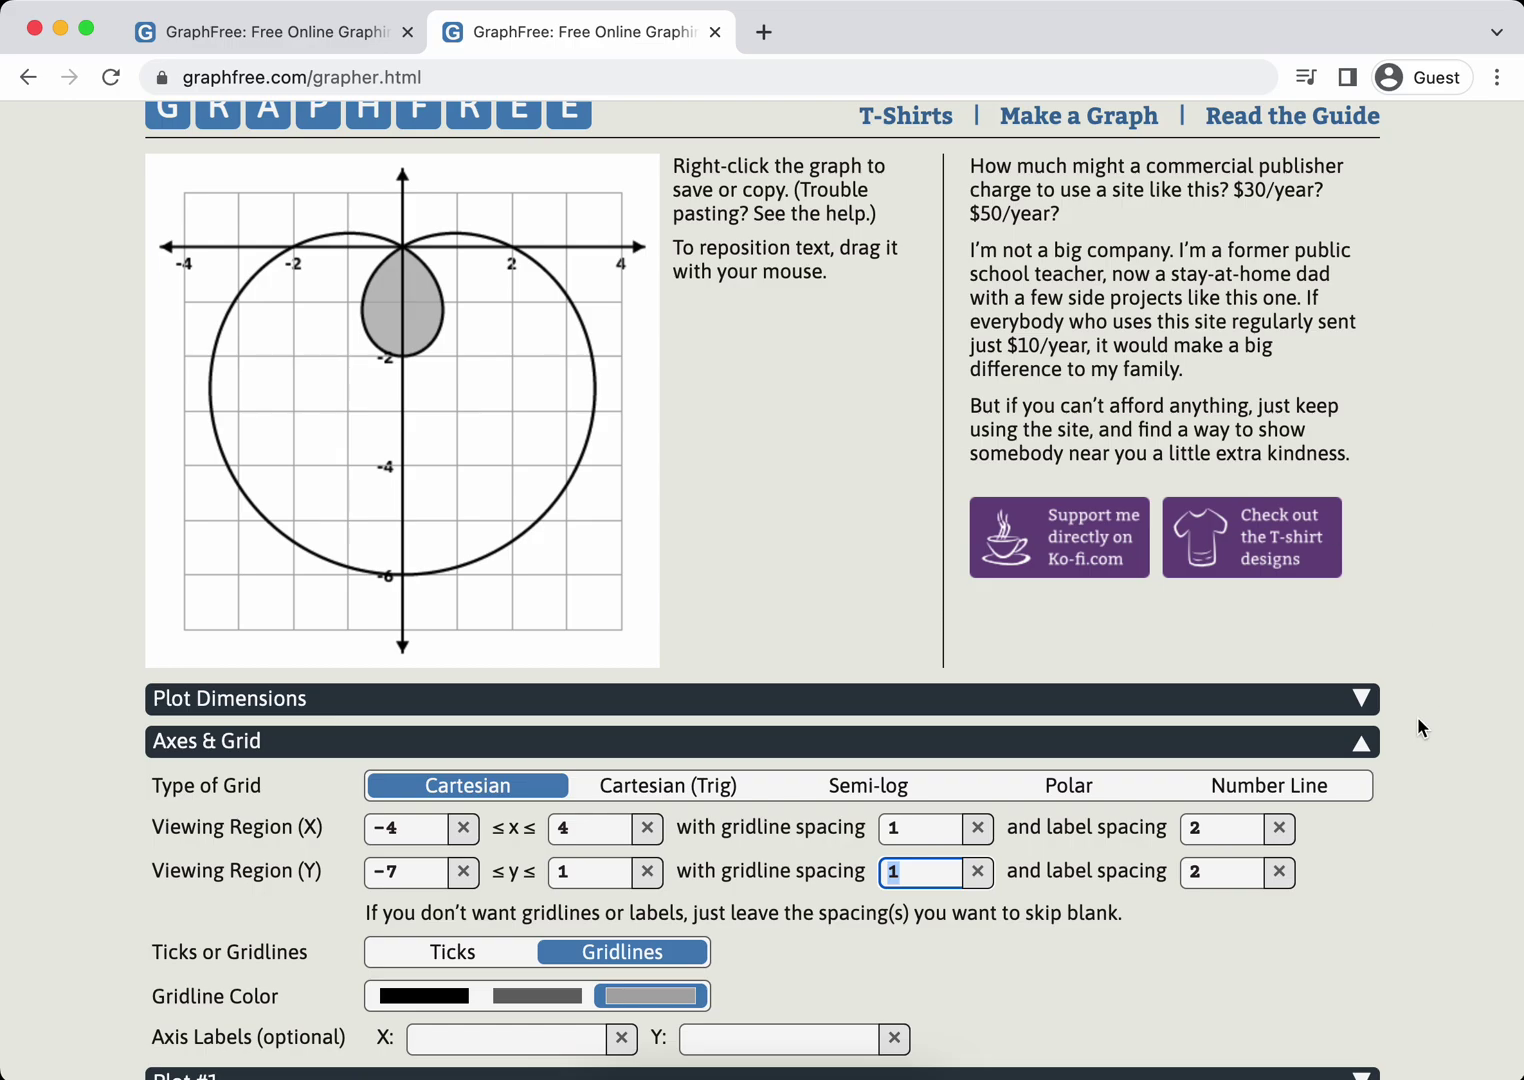
- Collapse the Axes & Grid and Plot #3 panels
left_click(1360, 740)
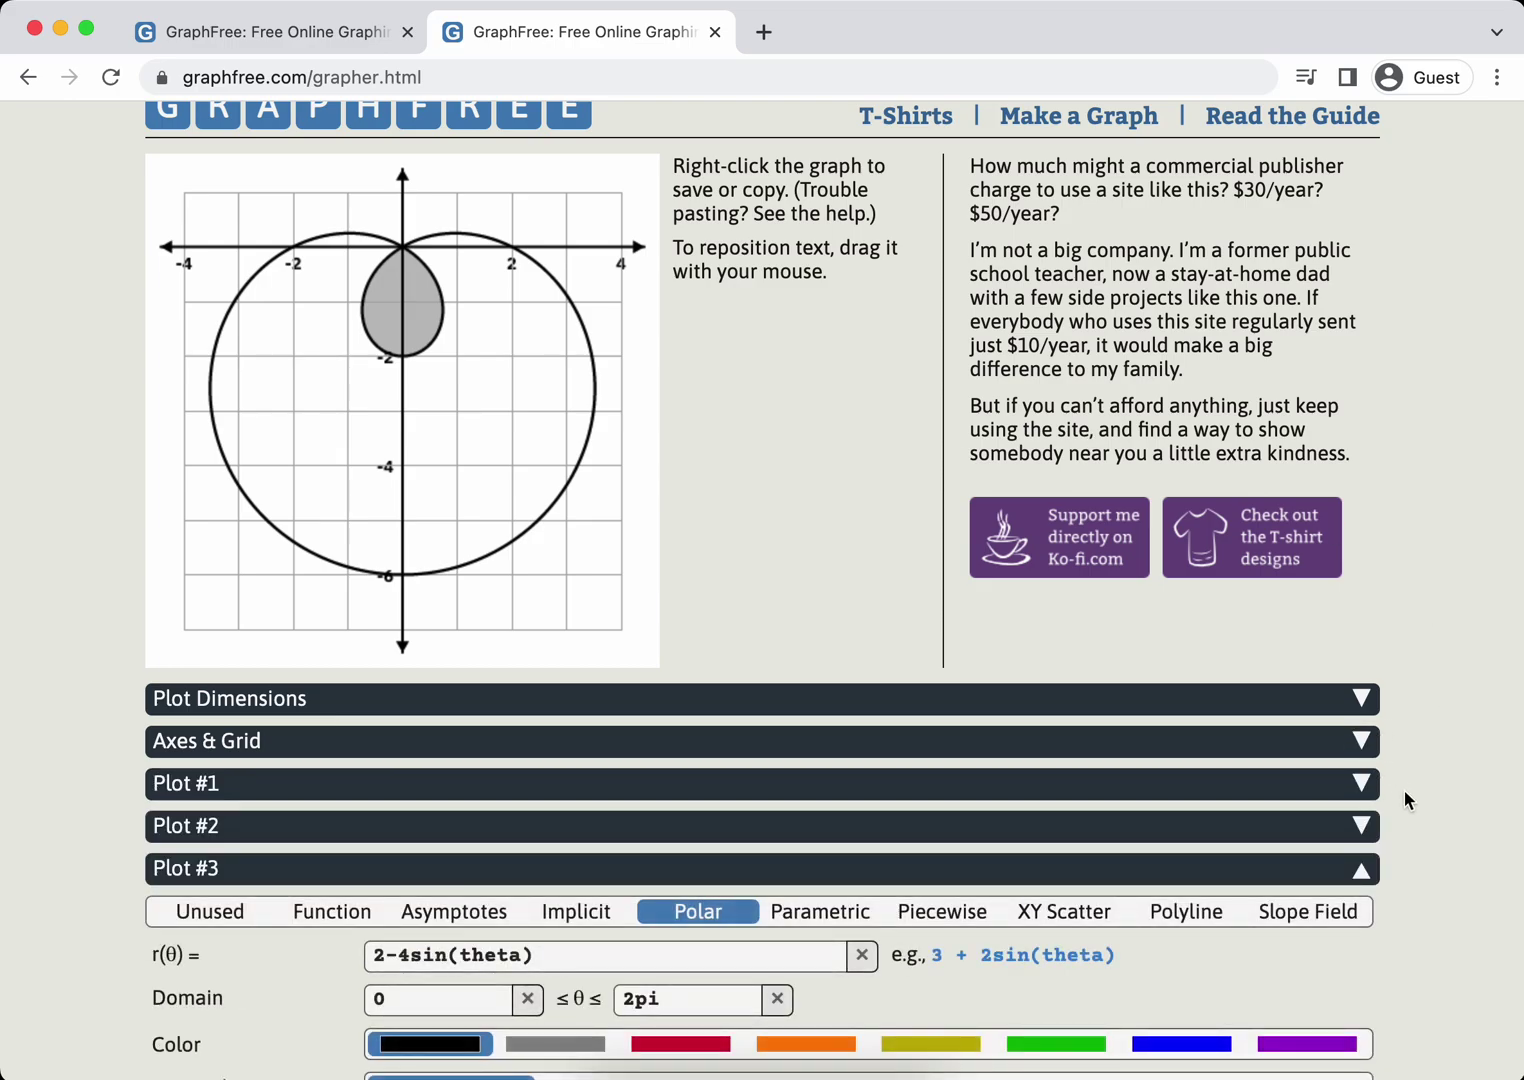
scroll(1404, 795, "down", 3)
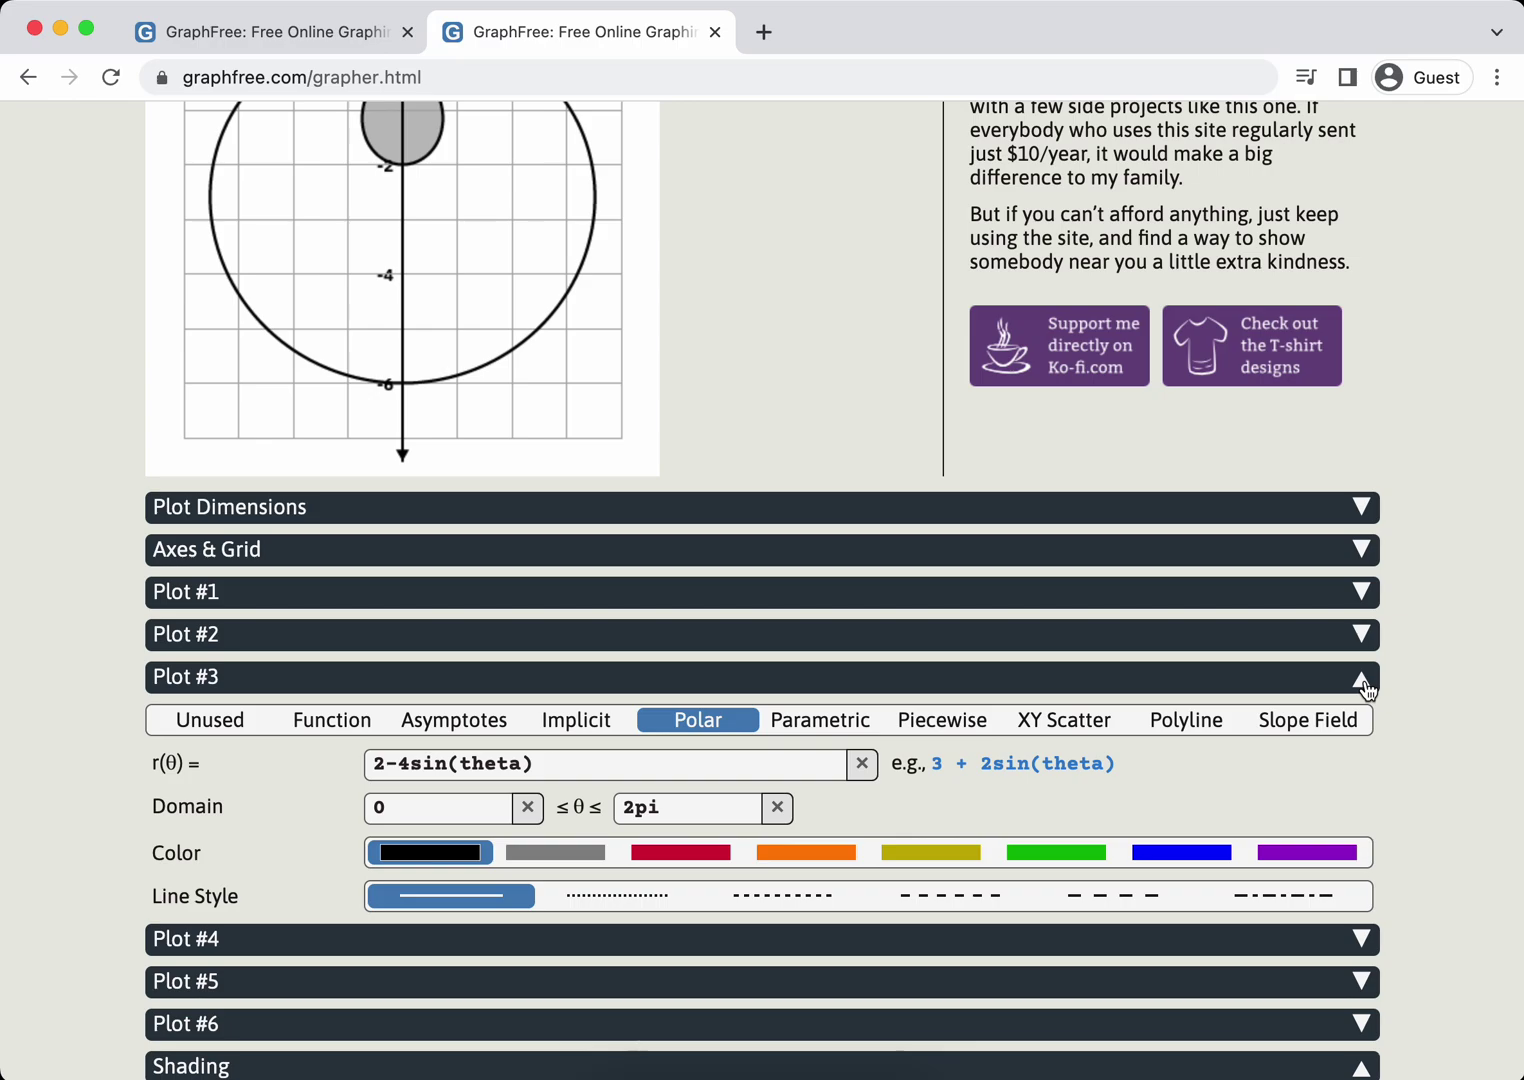
left_click(1364, 684)
scroll(1400, 733, "down", 1)
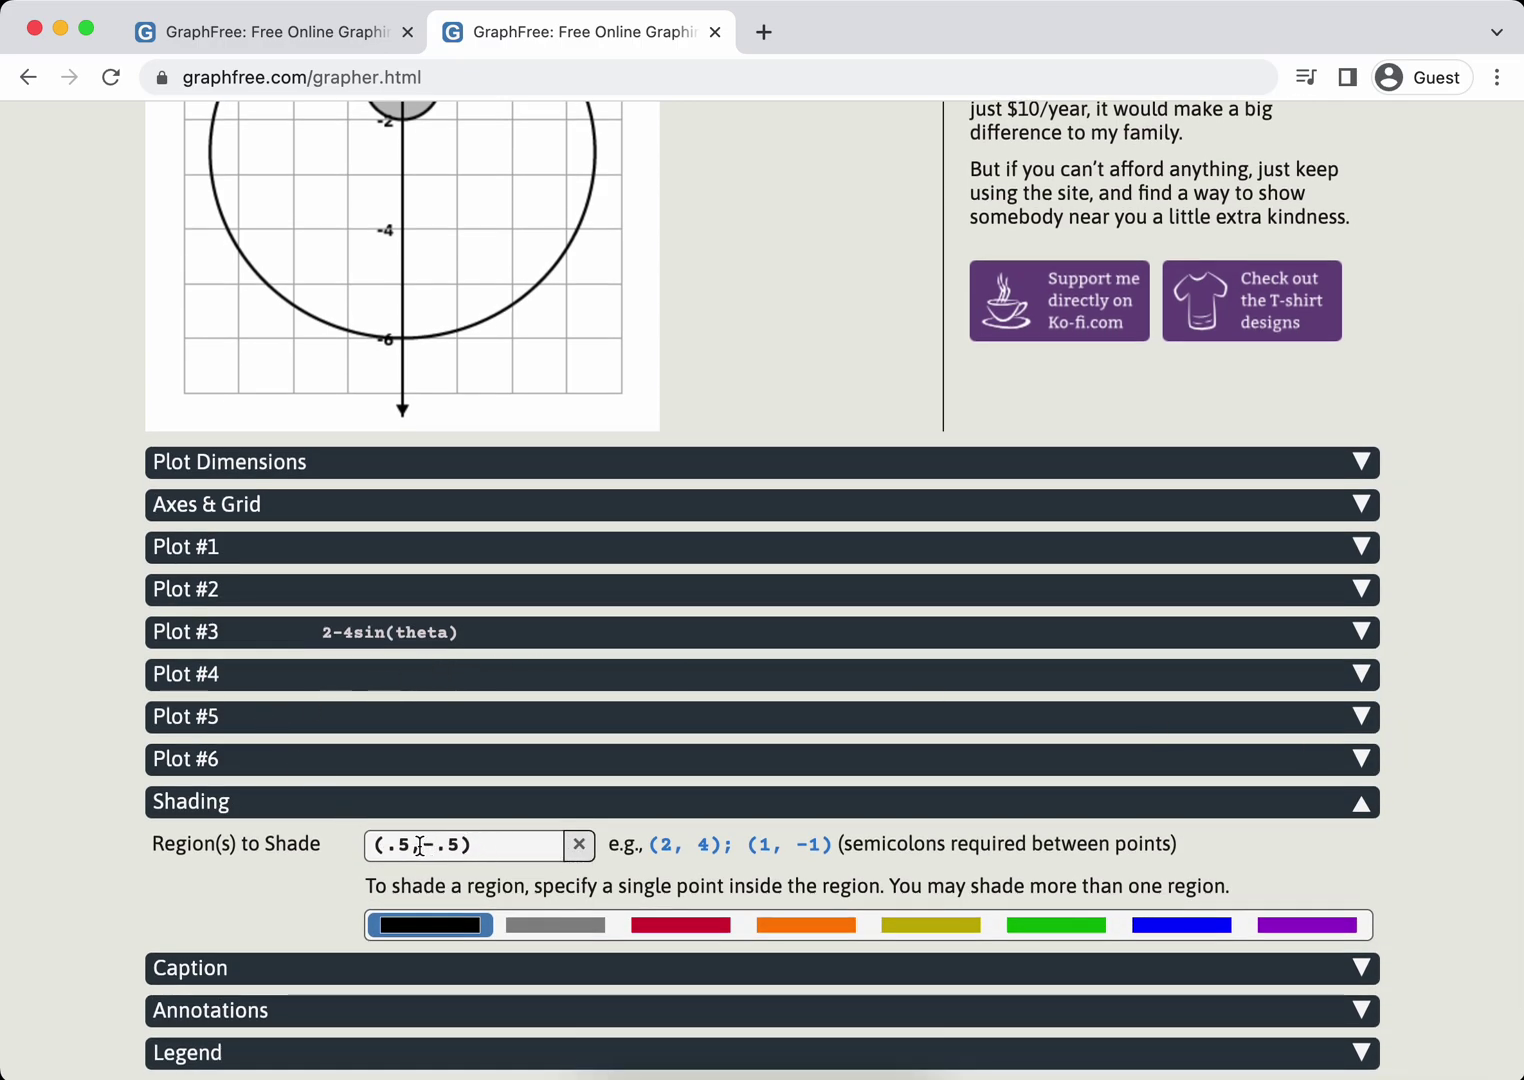
scroll(421, 306, "up", 3)
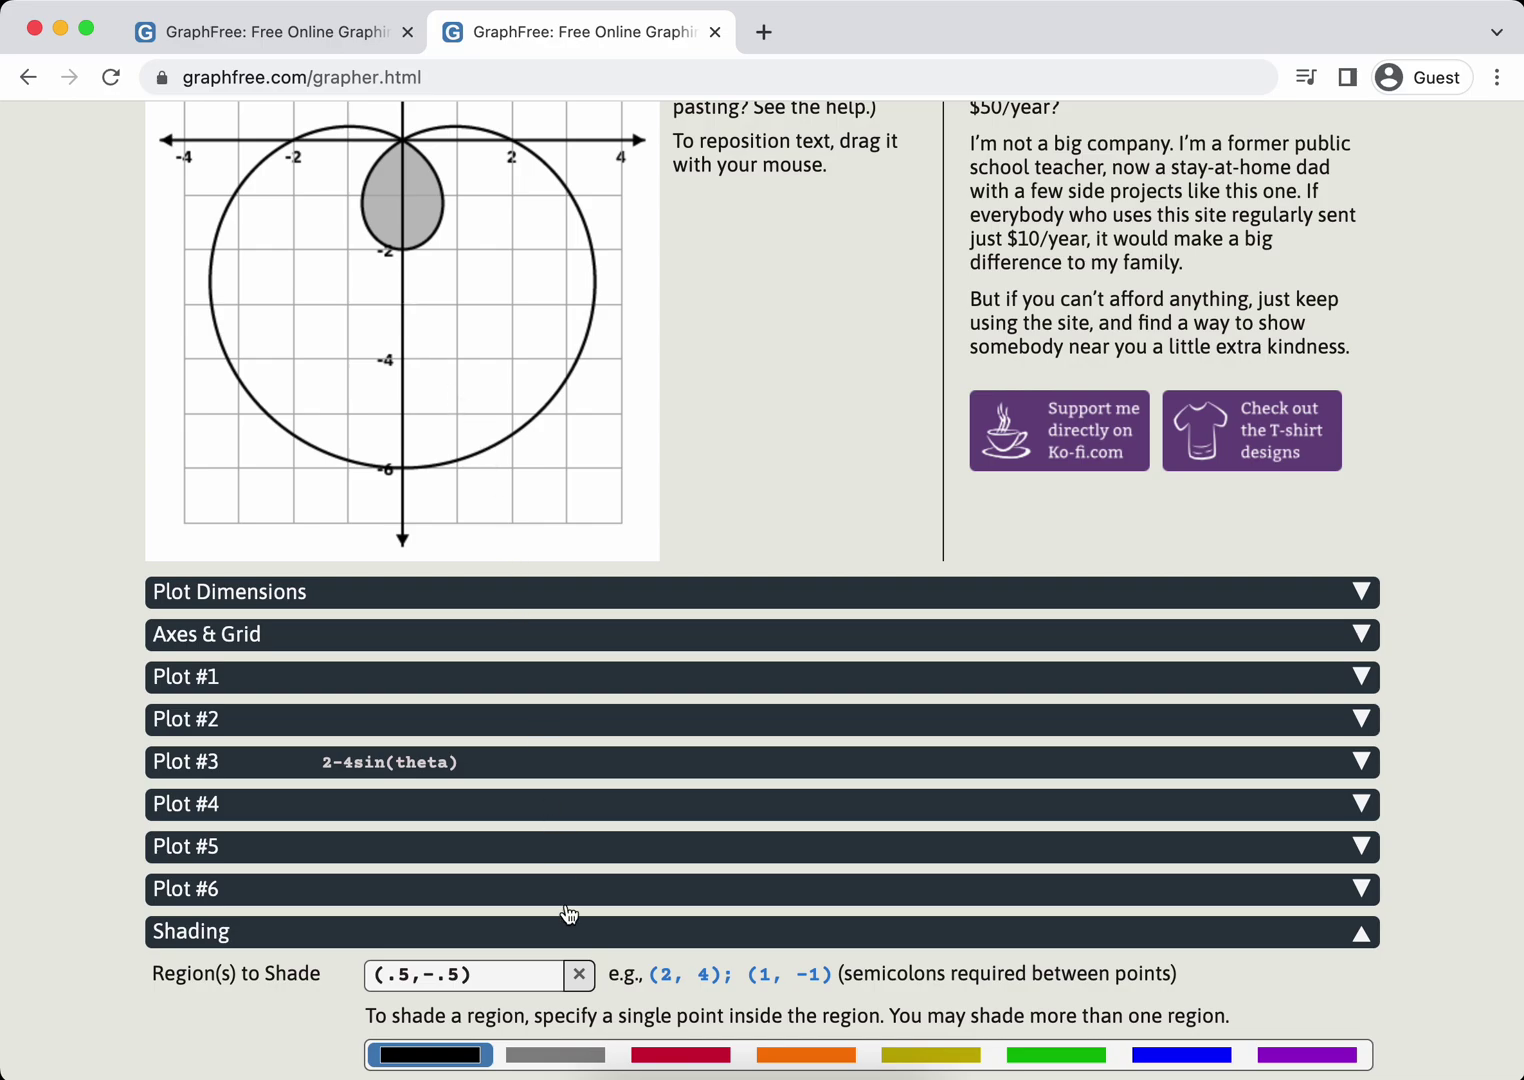
- Change the Region(s) to Shade point from (.5,-.5) to (0,-3)
left_click(470, 975)
key("BackSpace")
key("BackSpace")
key("BackSpace")
key("BackSpace")
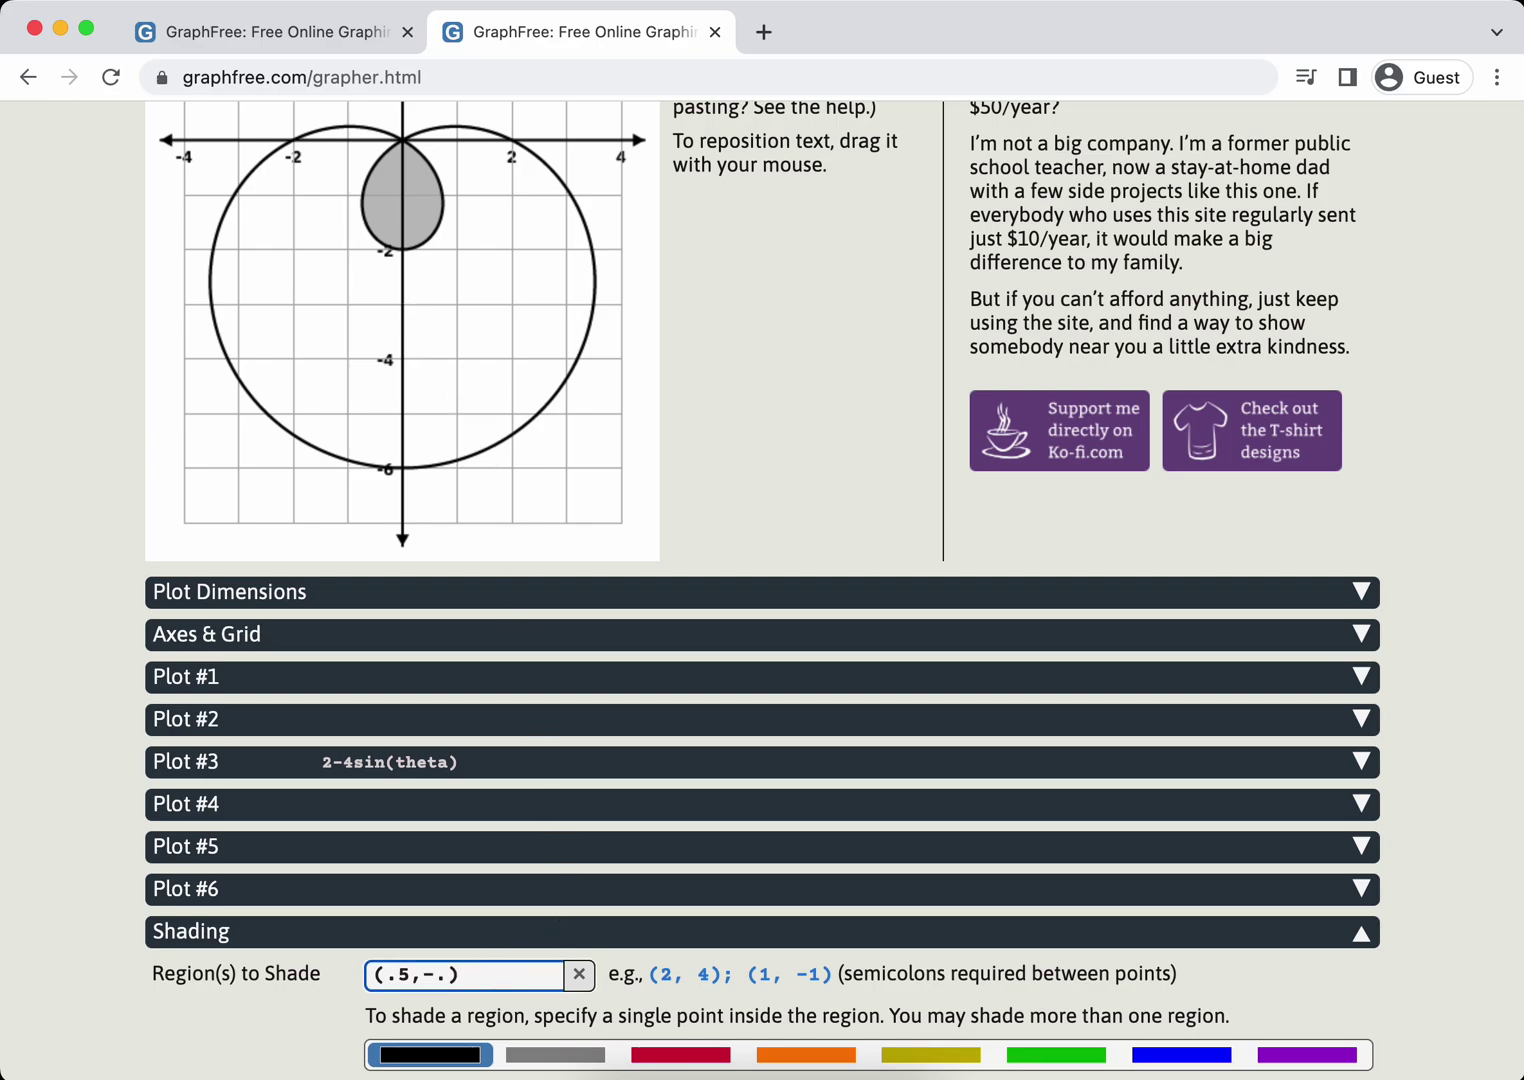
key("BackSpace")
key("BackSpace")
type("0,-3")
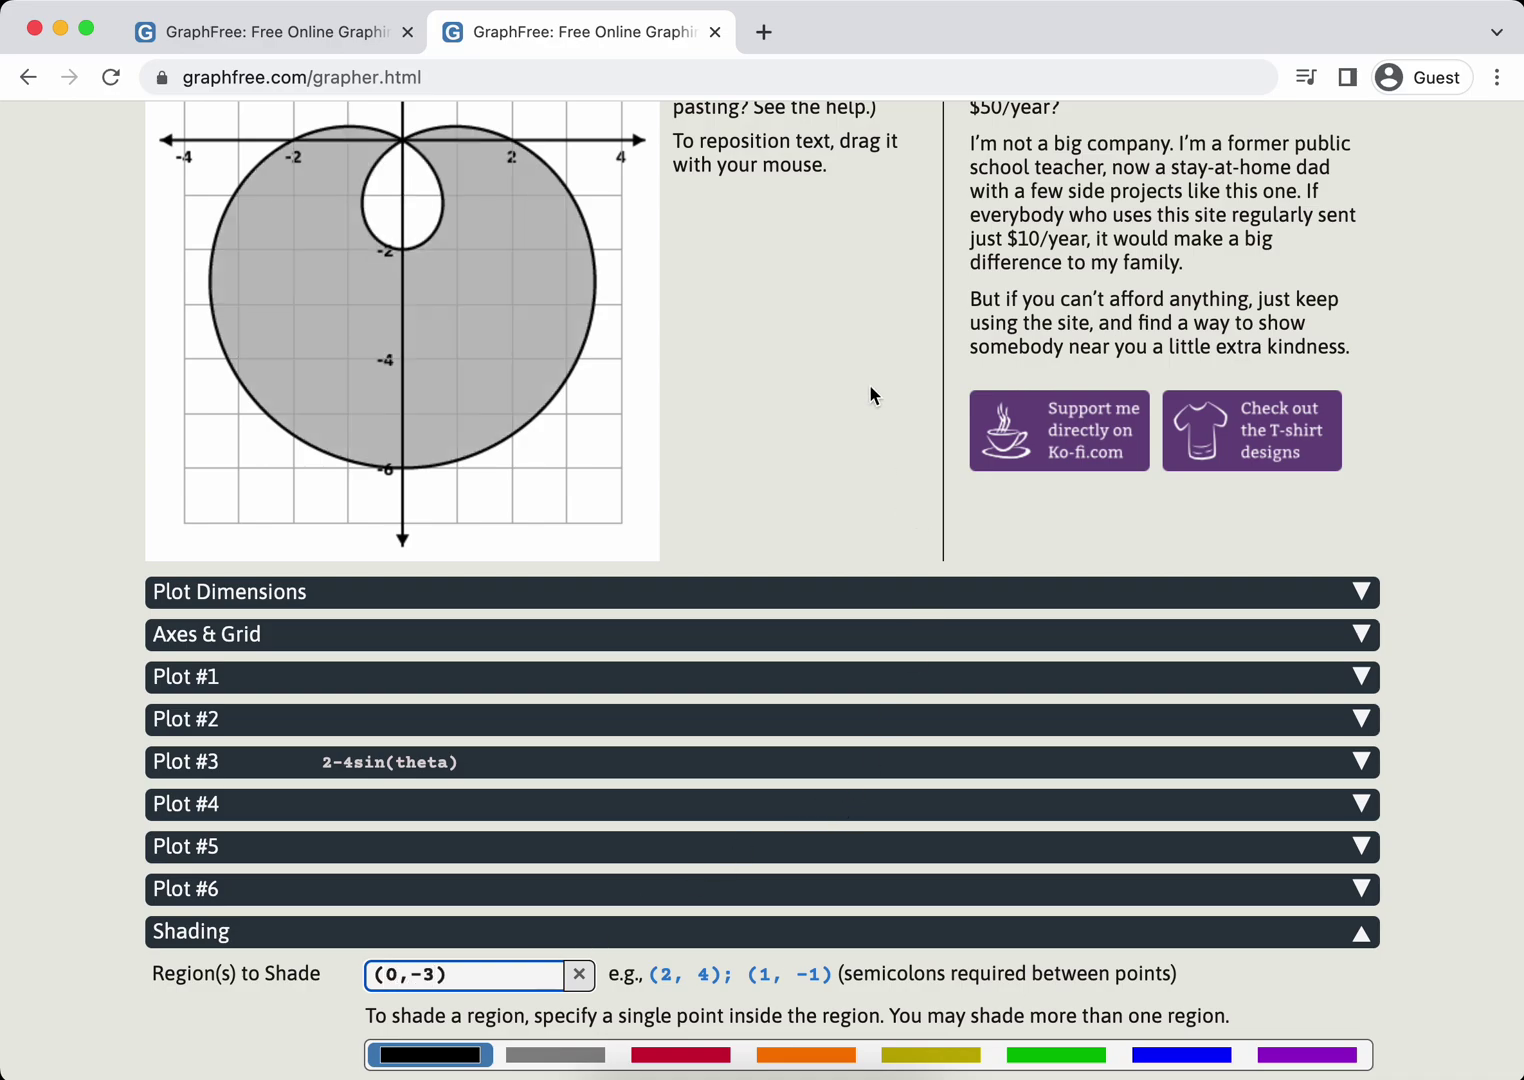
scroll(865, 365, "up", 1)
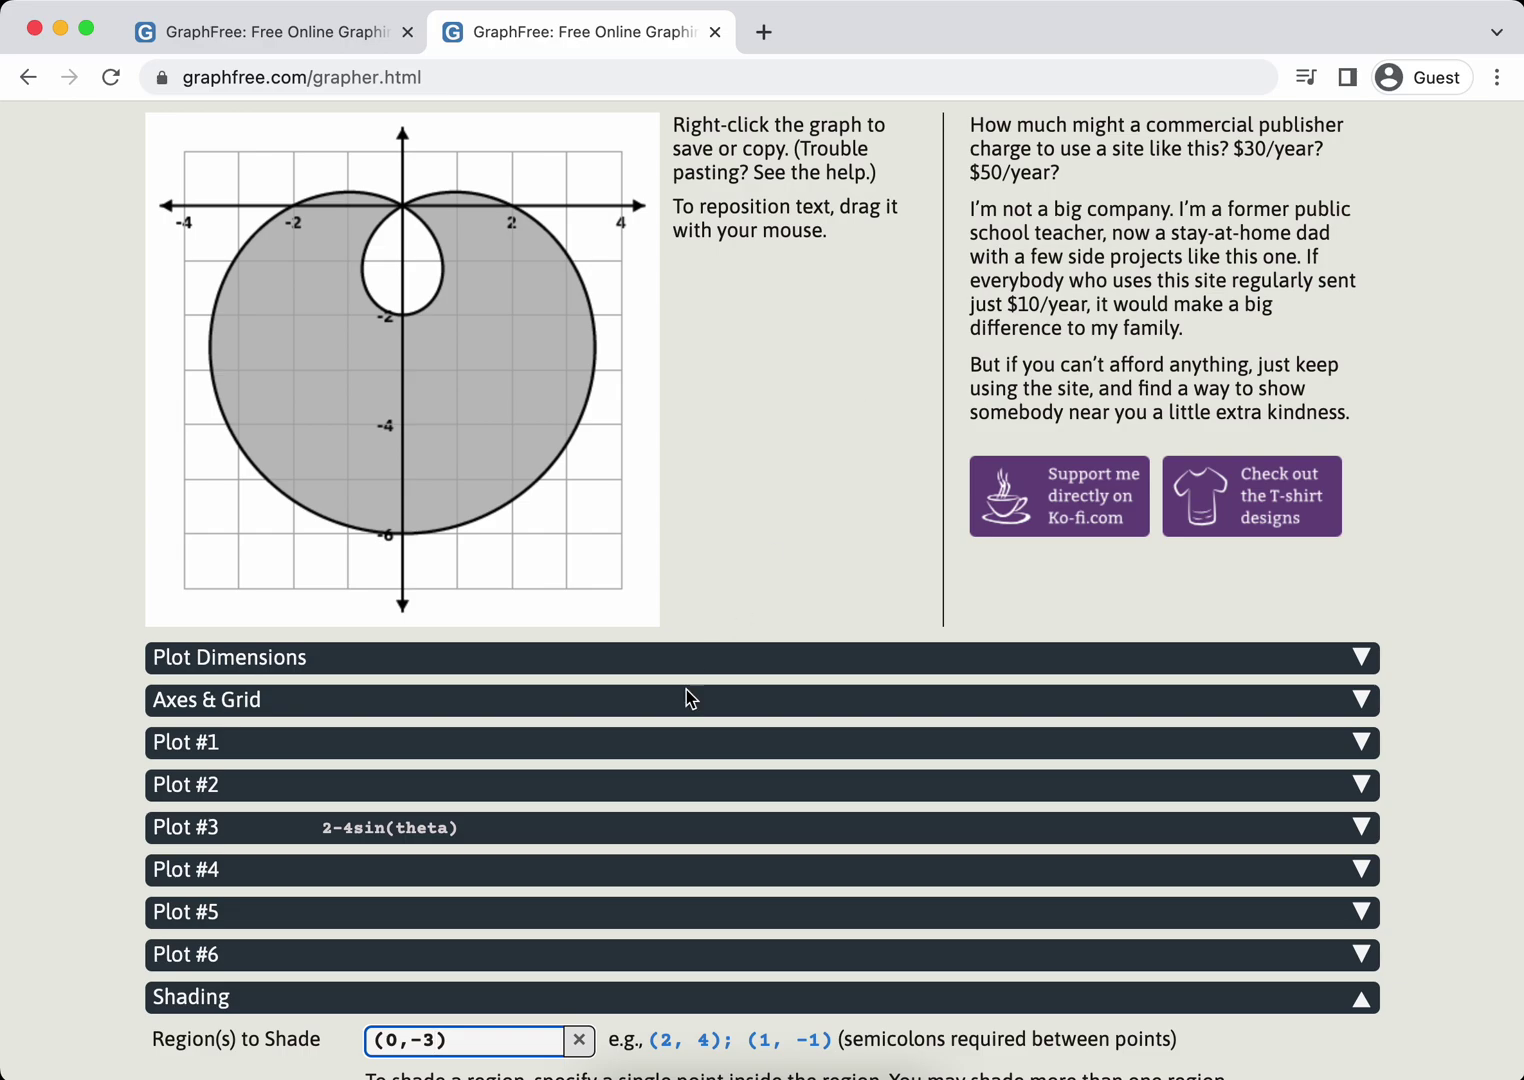
- Make Plot #4 the polar circle r(θ) = 3
left_click(489, 876)
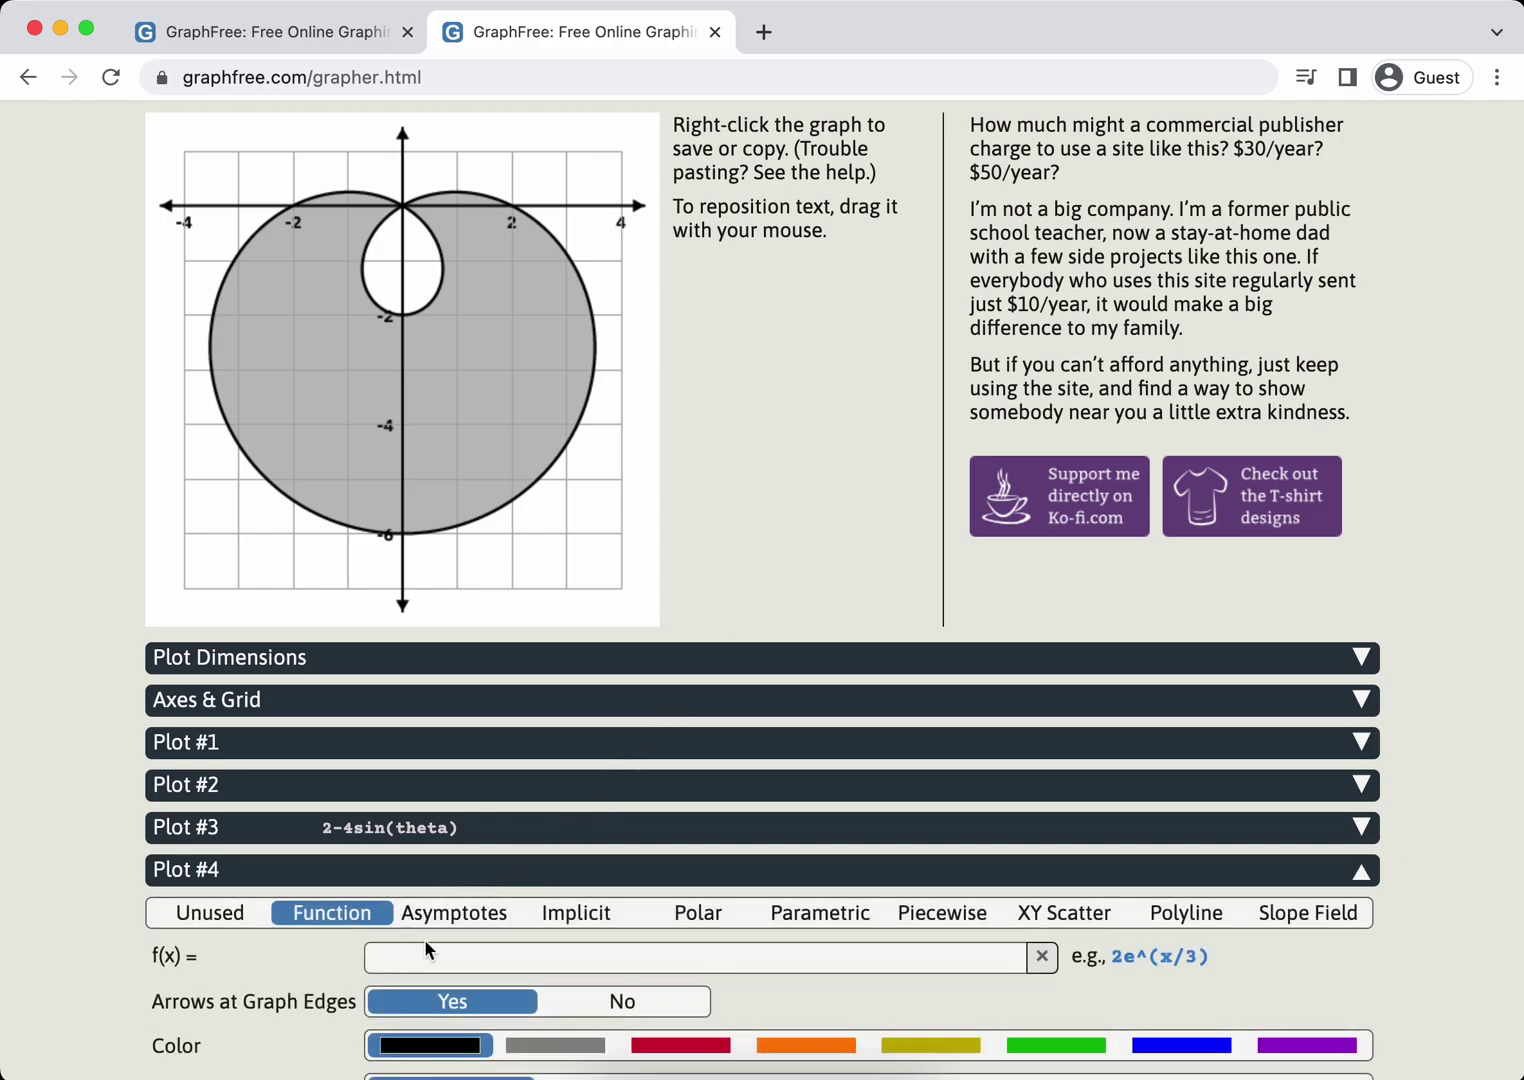
left_click(690, 912)
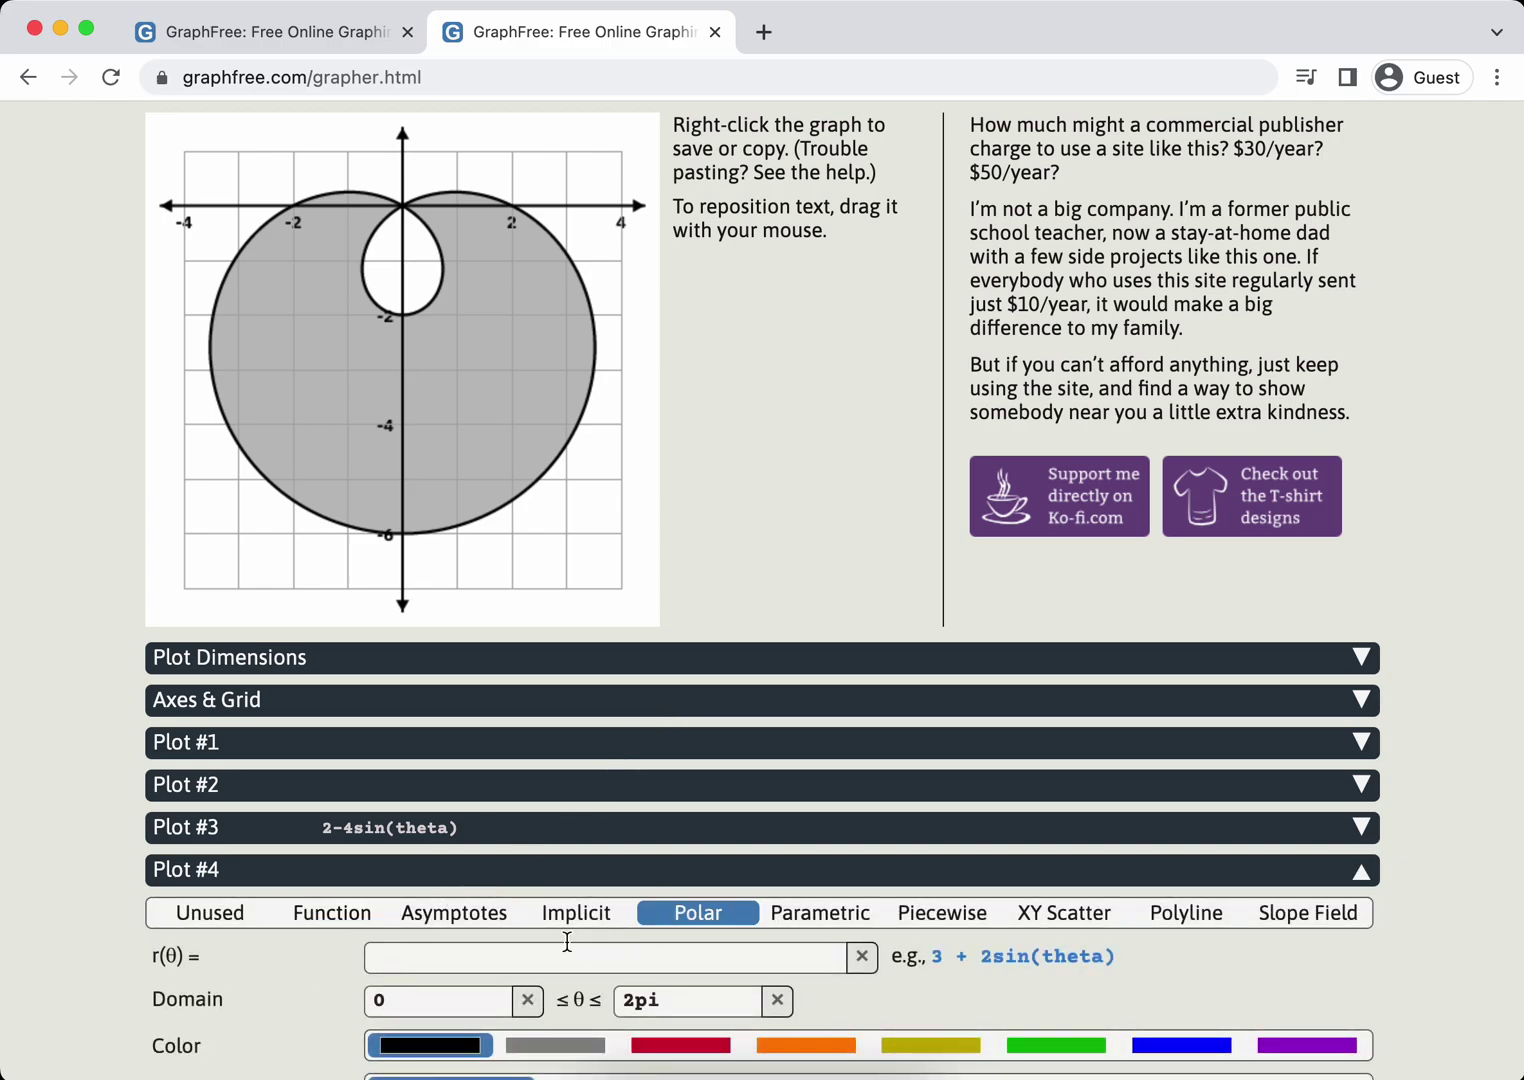
left_click(509, 958)
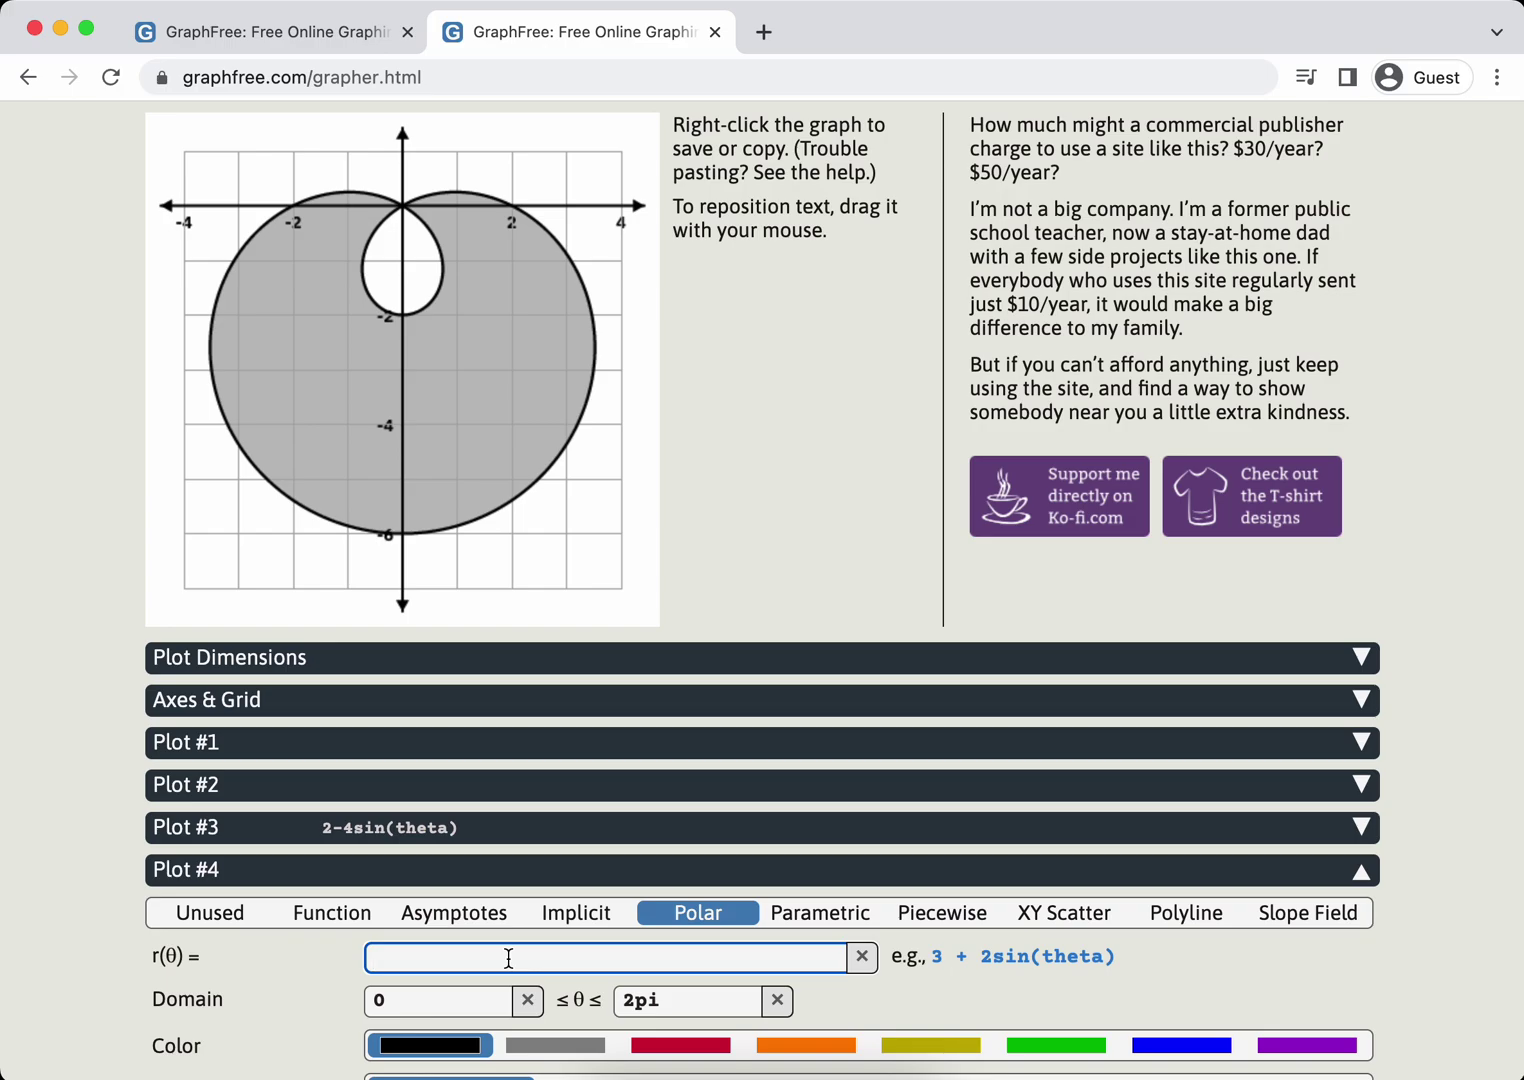
type("3")
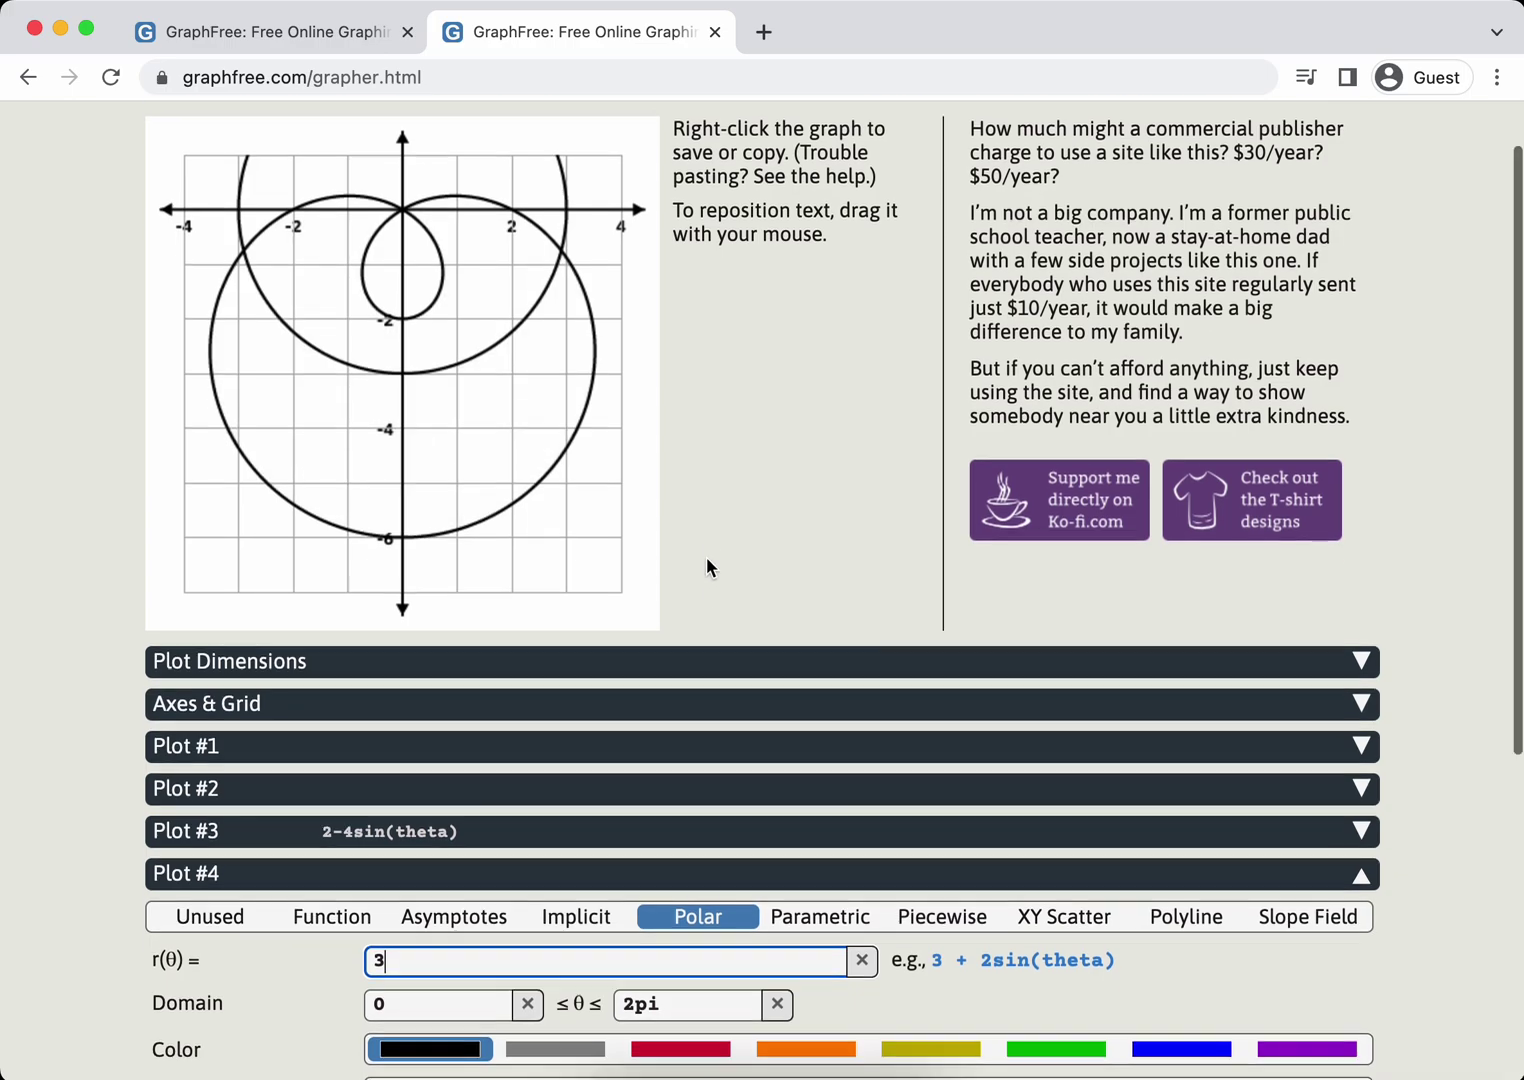
- Start editing the Region(s) to Shade point to pick a new region
scroll(706, 557, "up", 1)
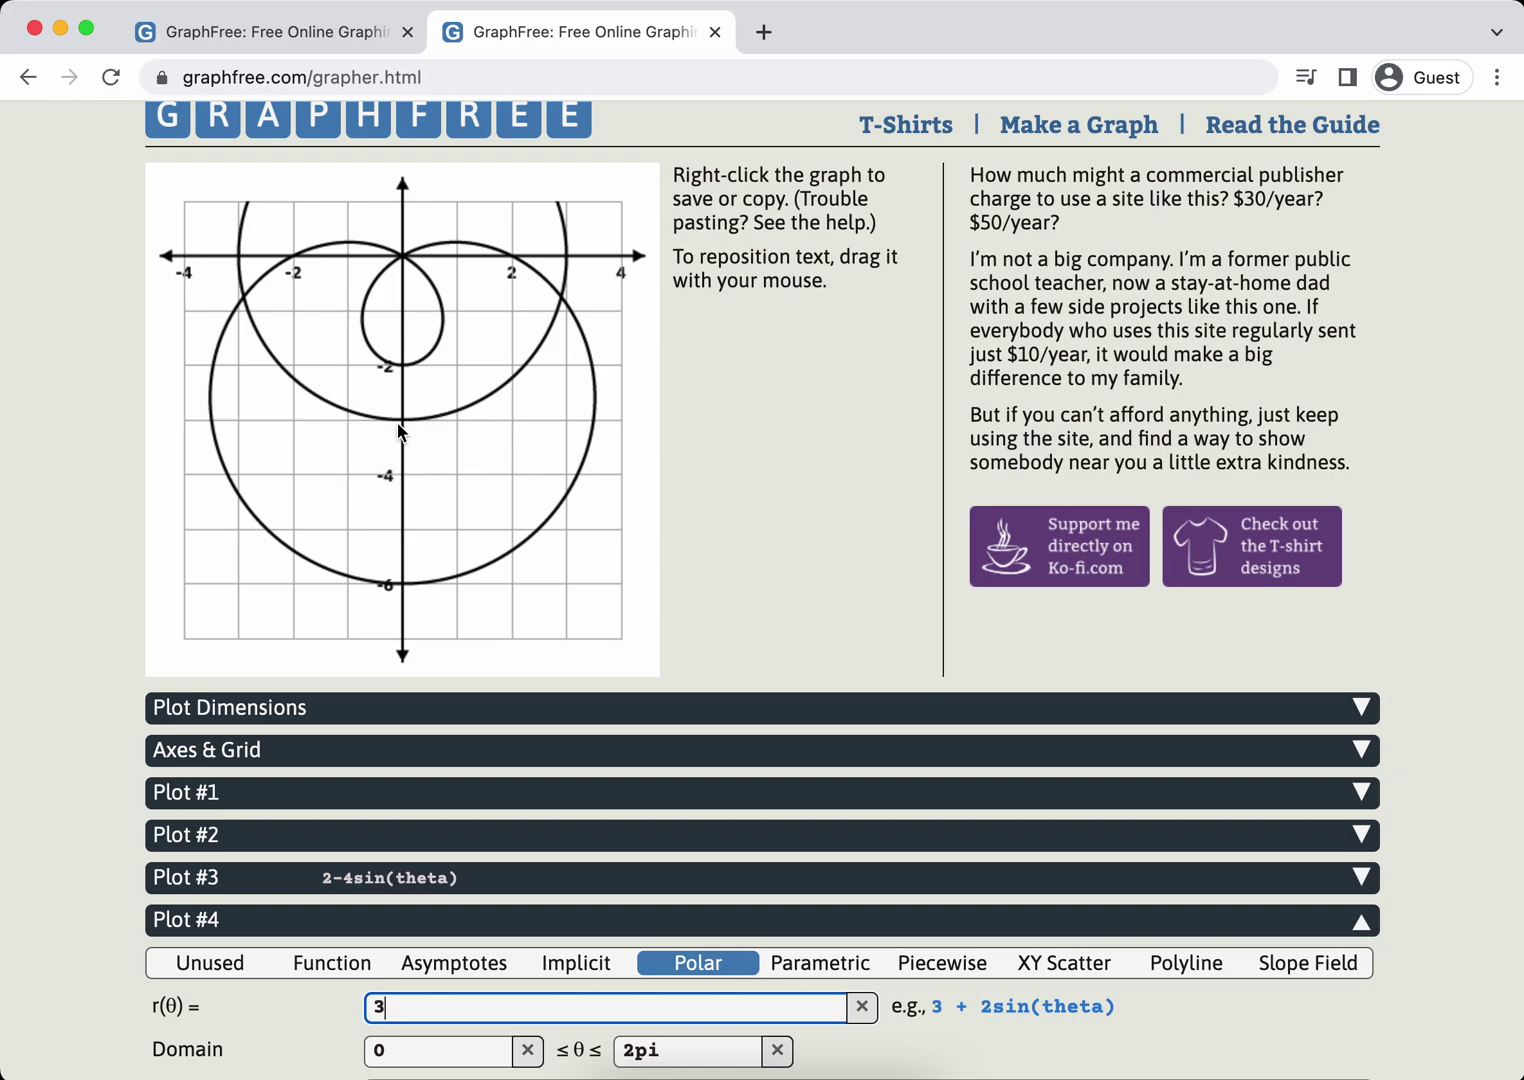
scroll(720, 466, "down", 5)
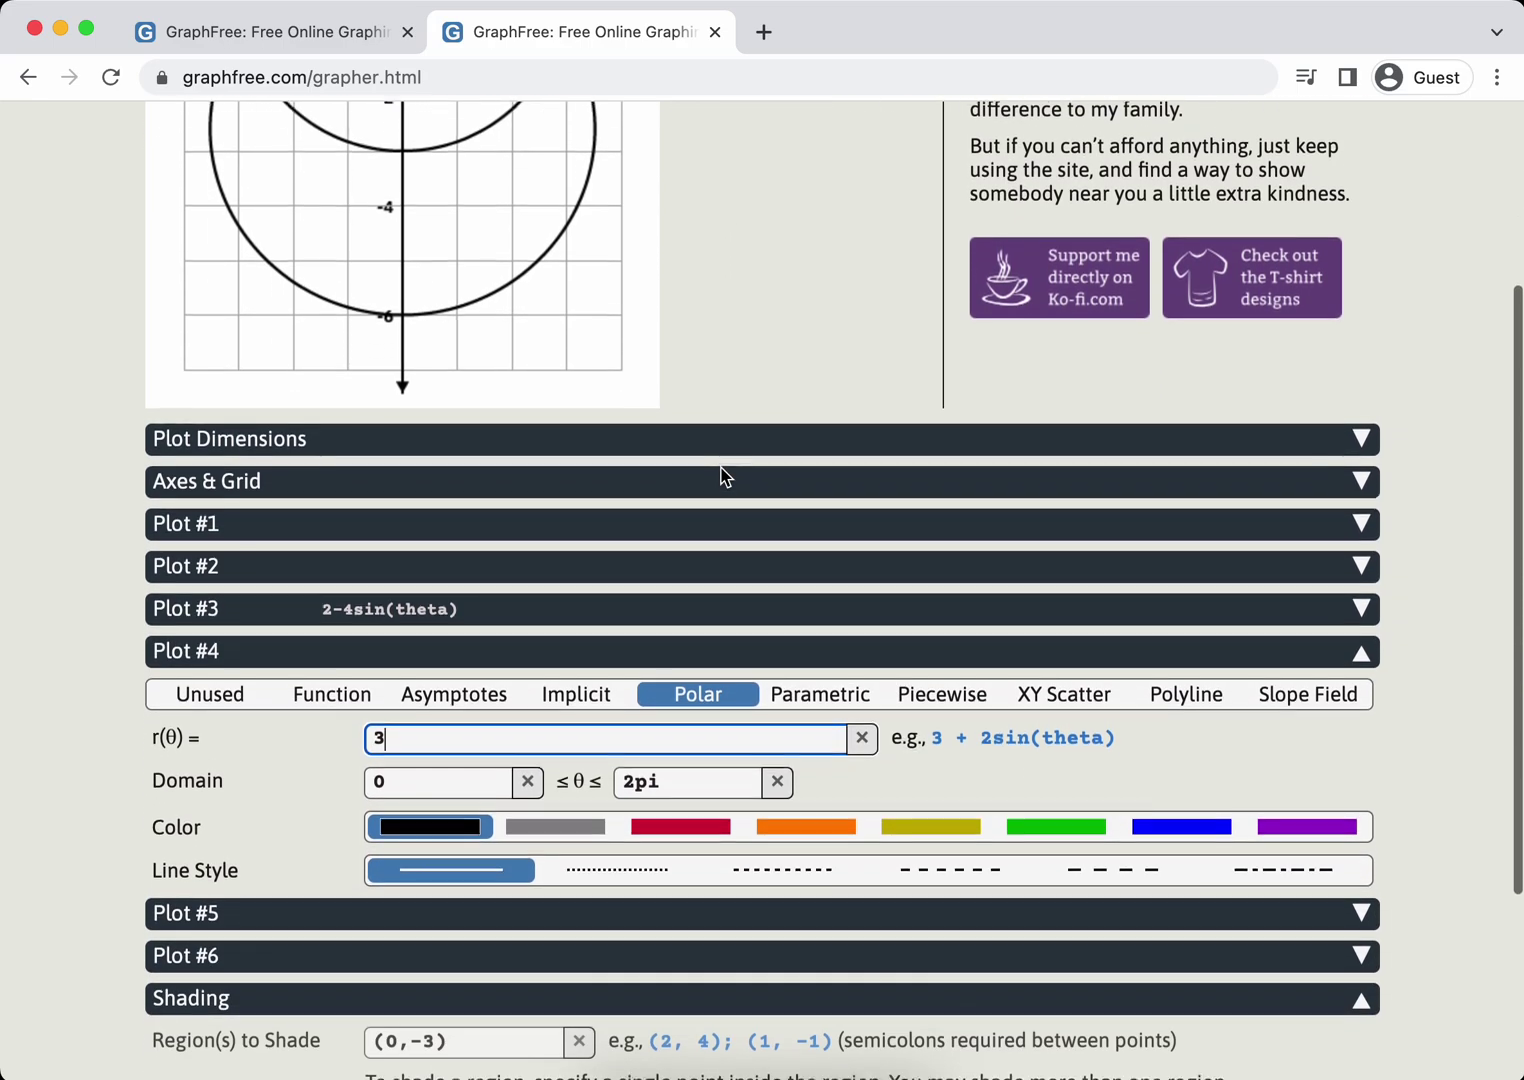
scroll(722, 477, "up", 3)
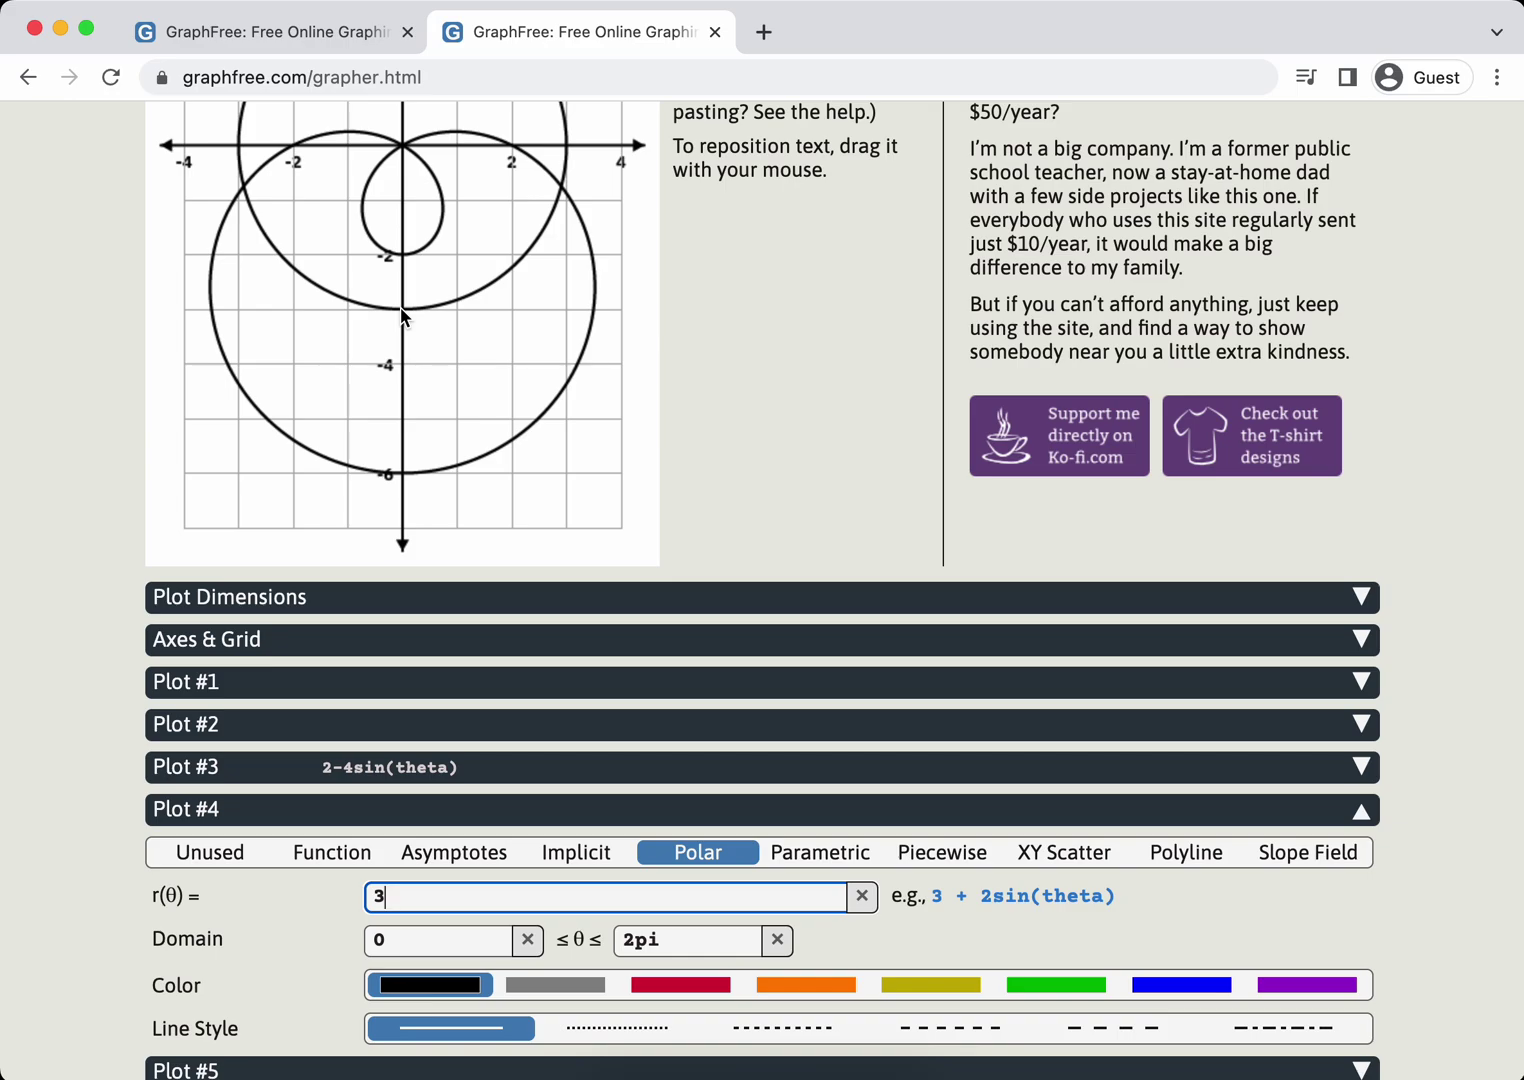
scroll(401, 316, "up", 1)
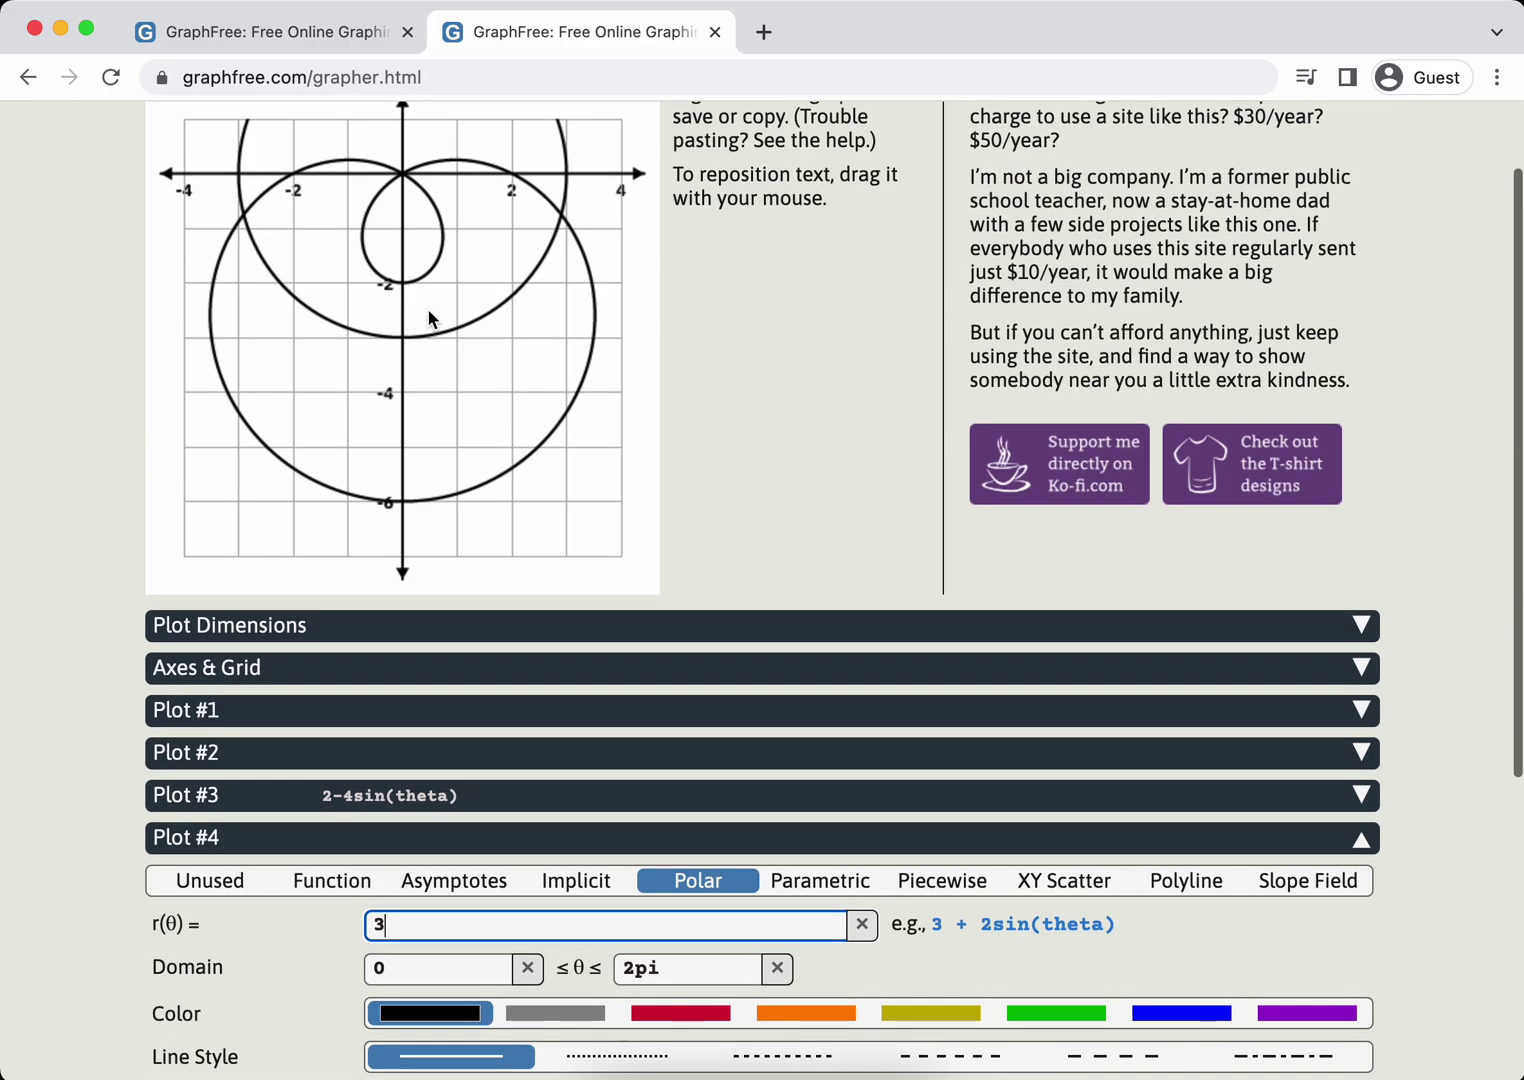
scroll(426, 305, "up", 1)
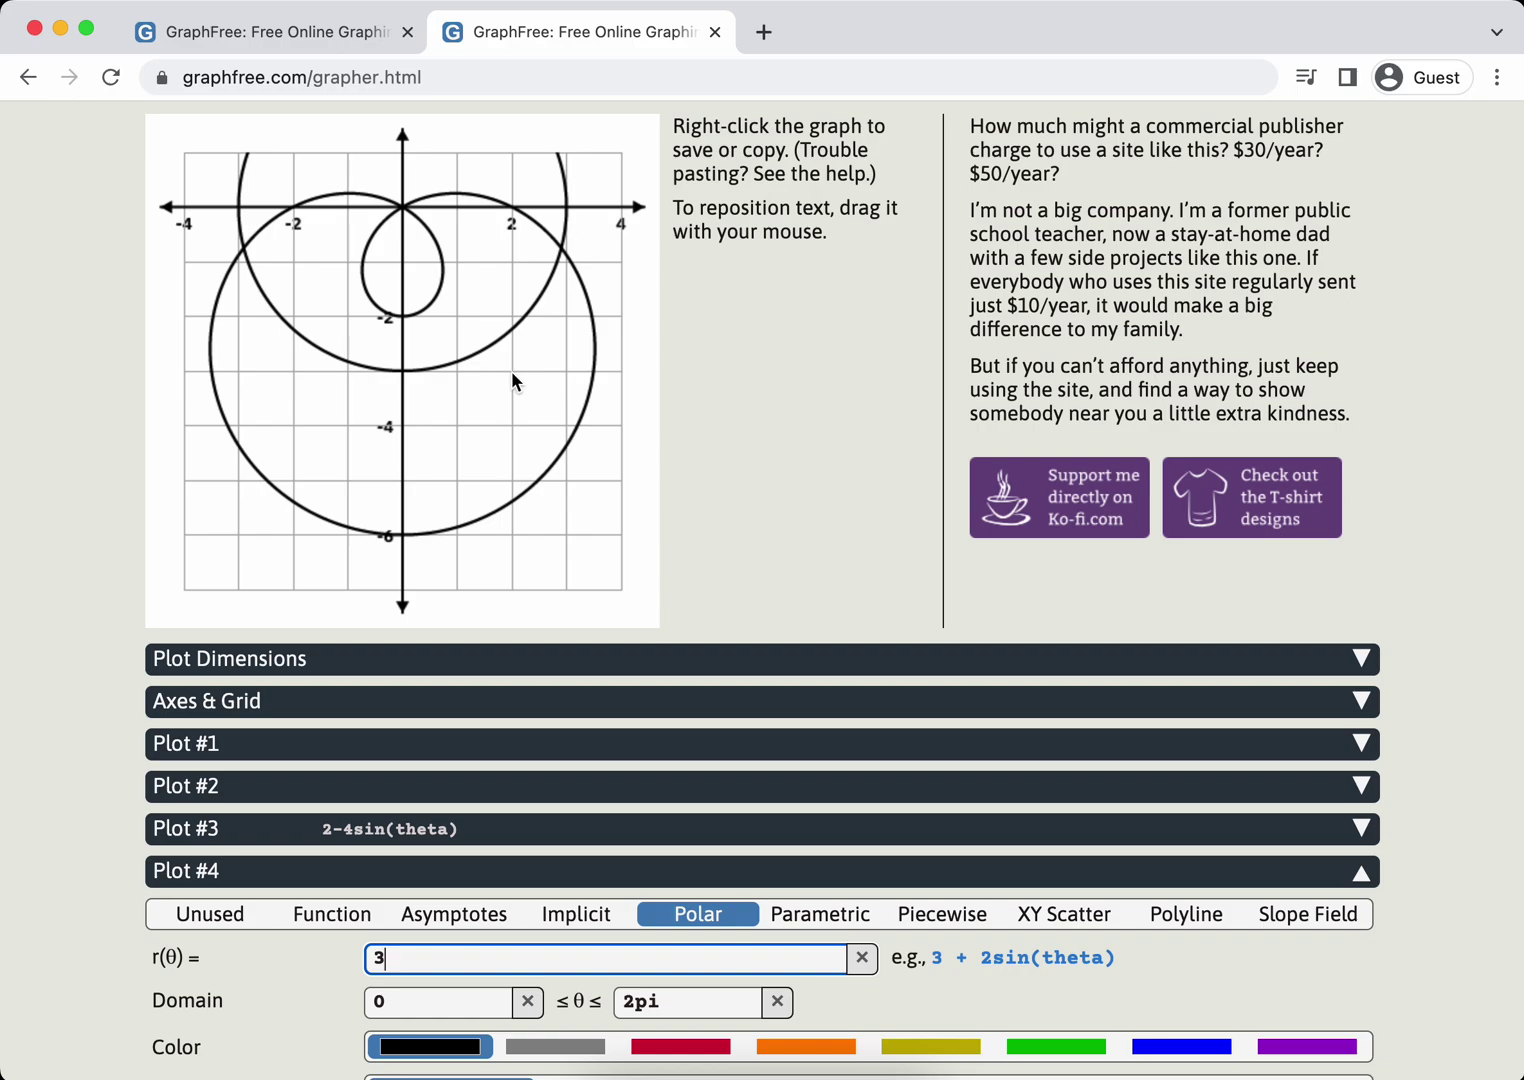
scroll(512, 377, "down", 5)
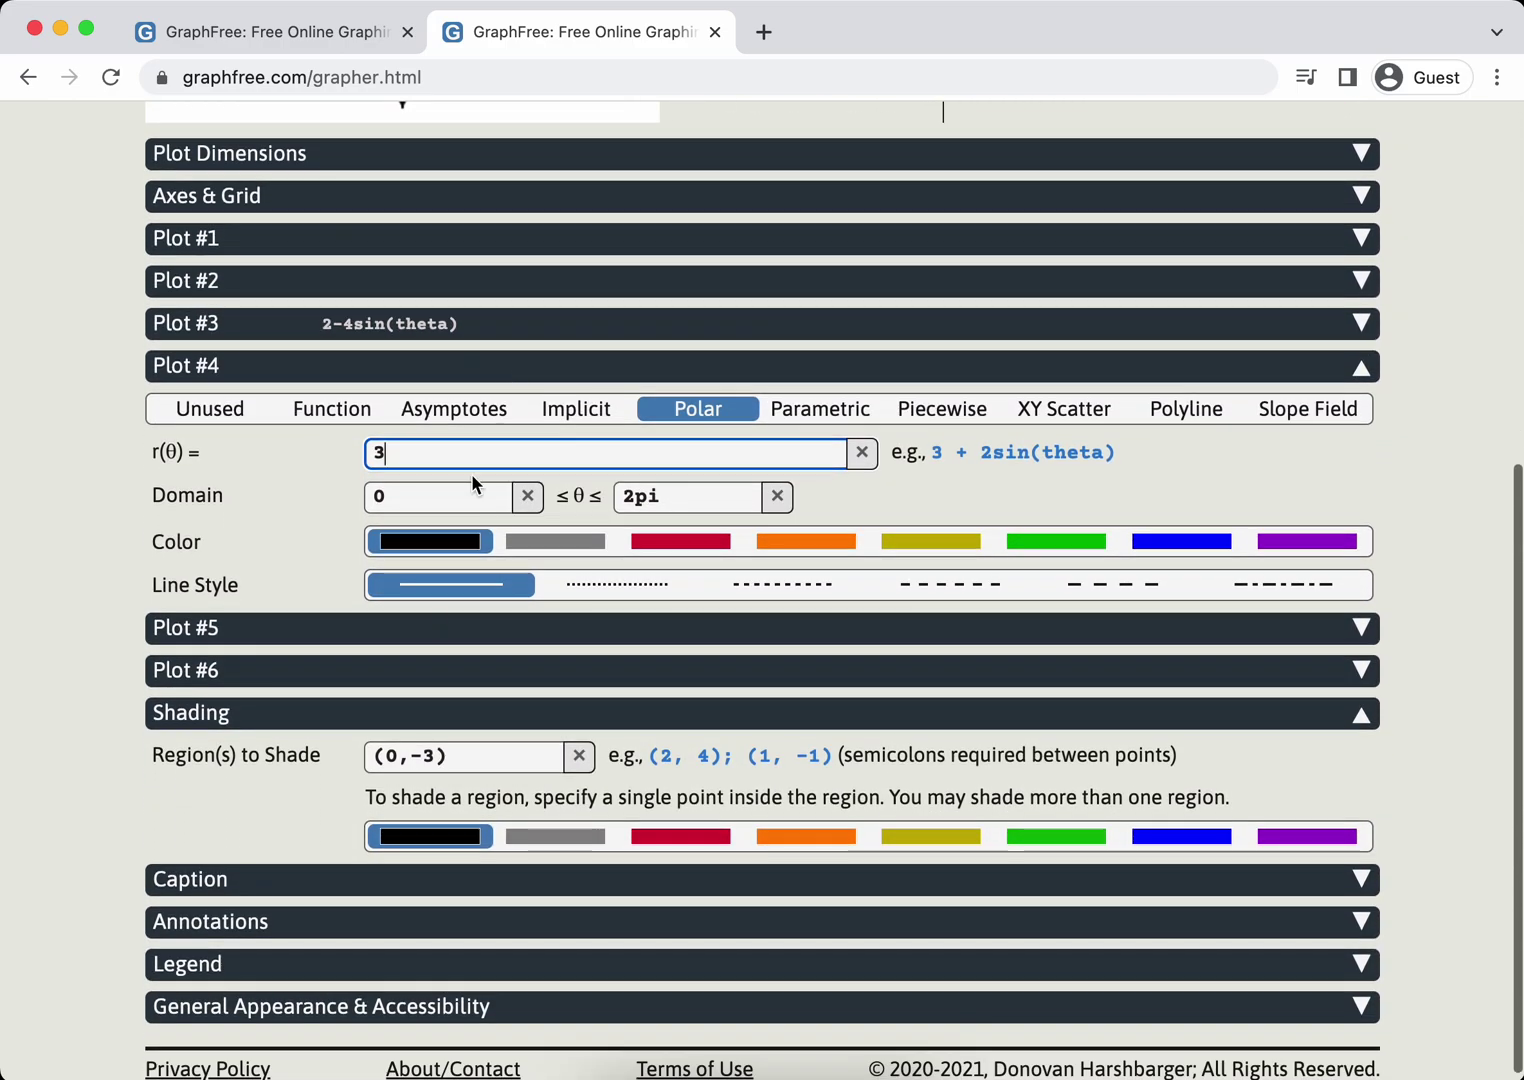
left_click(424, 752)
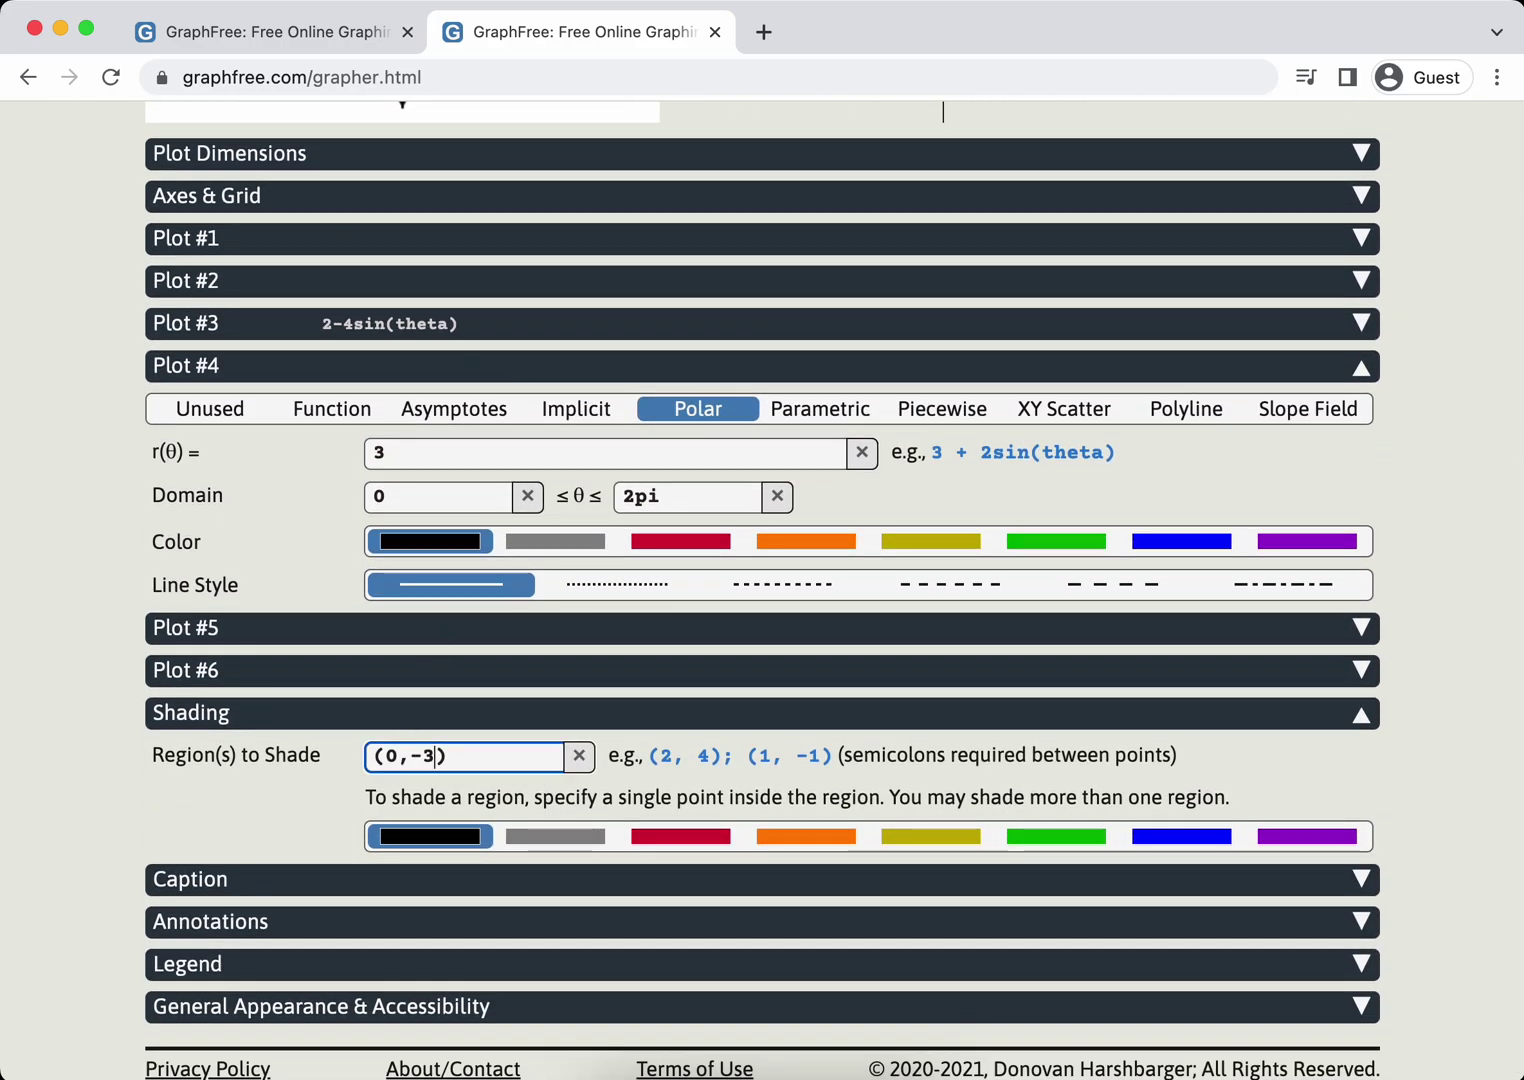
- Finish the shading point as (0,-2.5) and collapse the Plot #4 panel
type(".5")
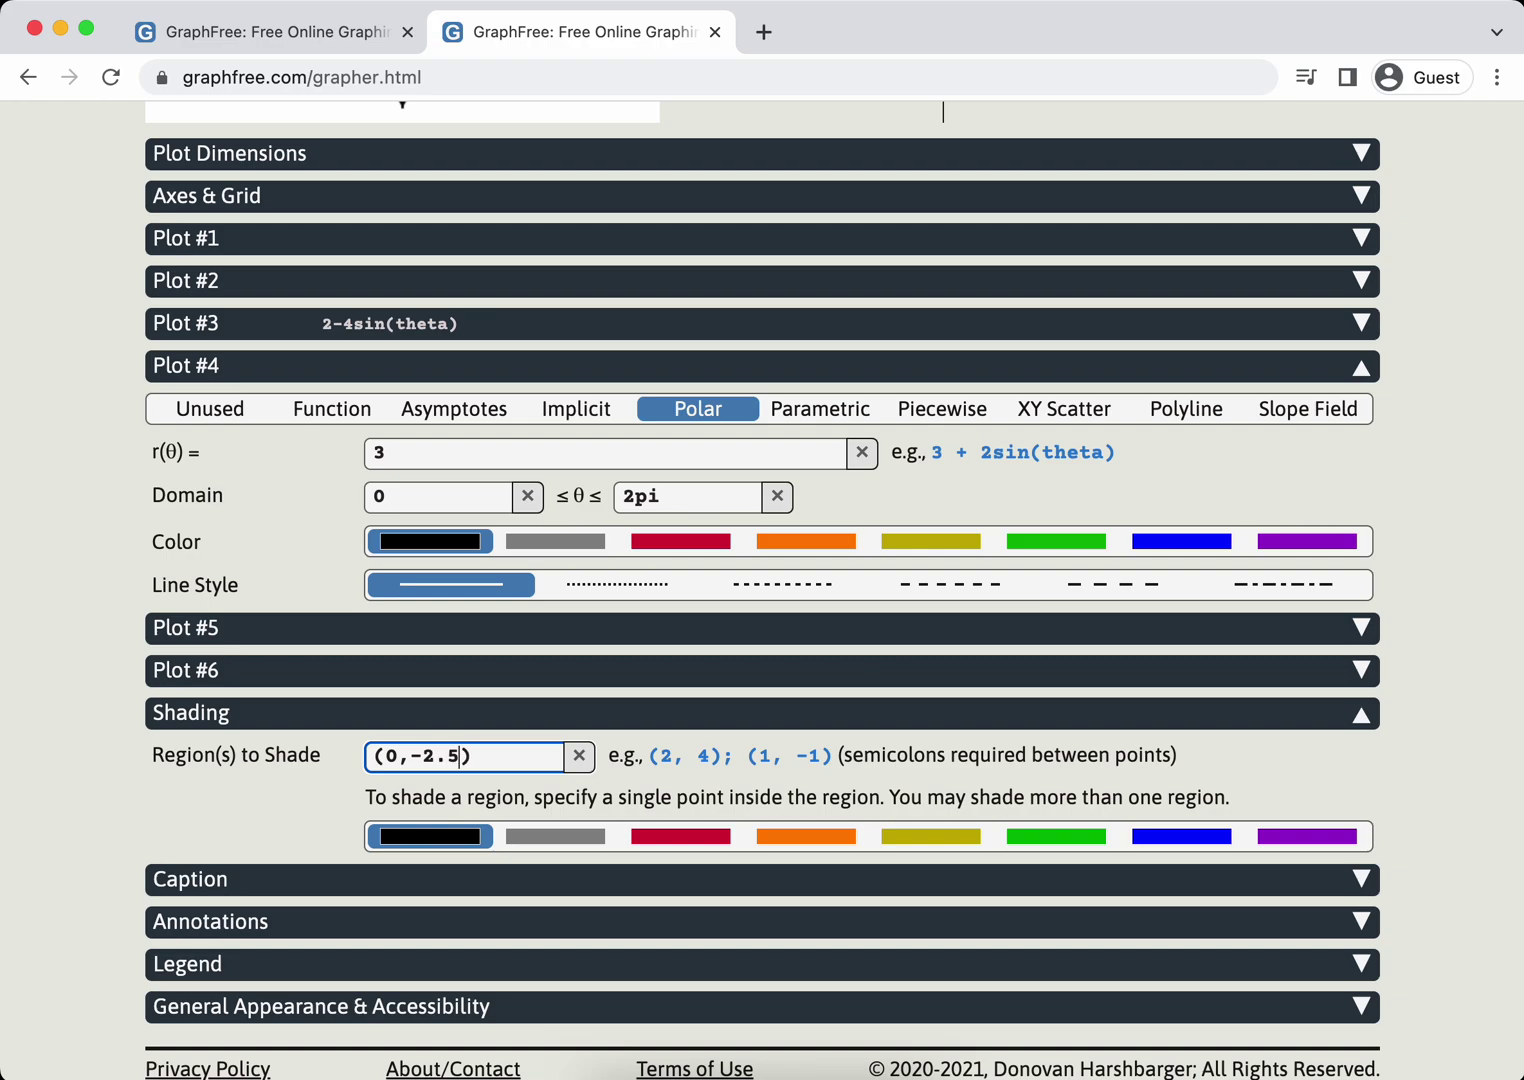
scroll(678, 705, "up", 6)
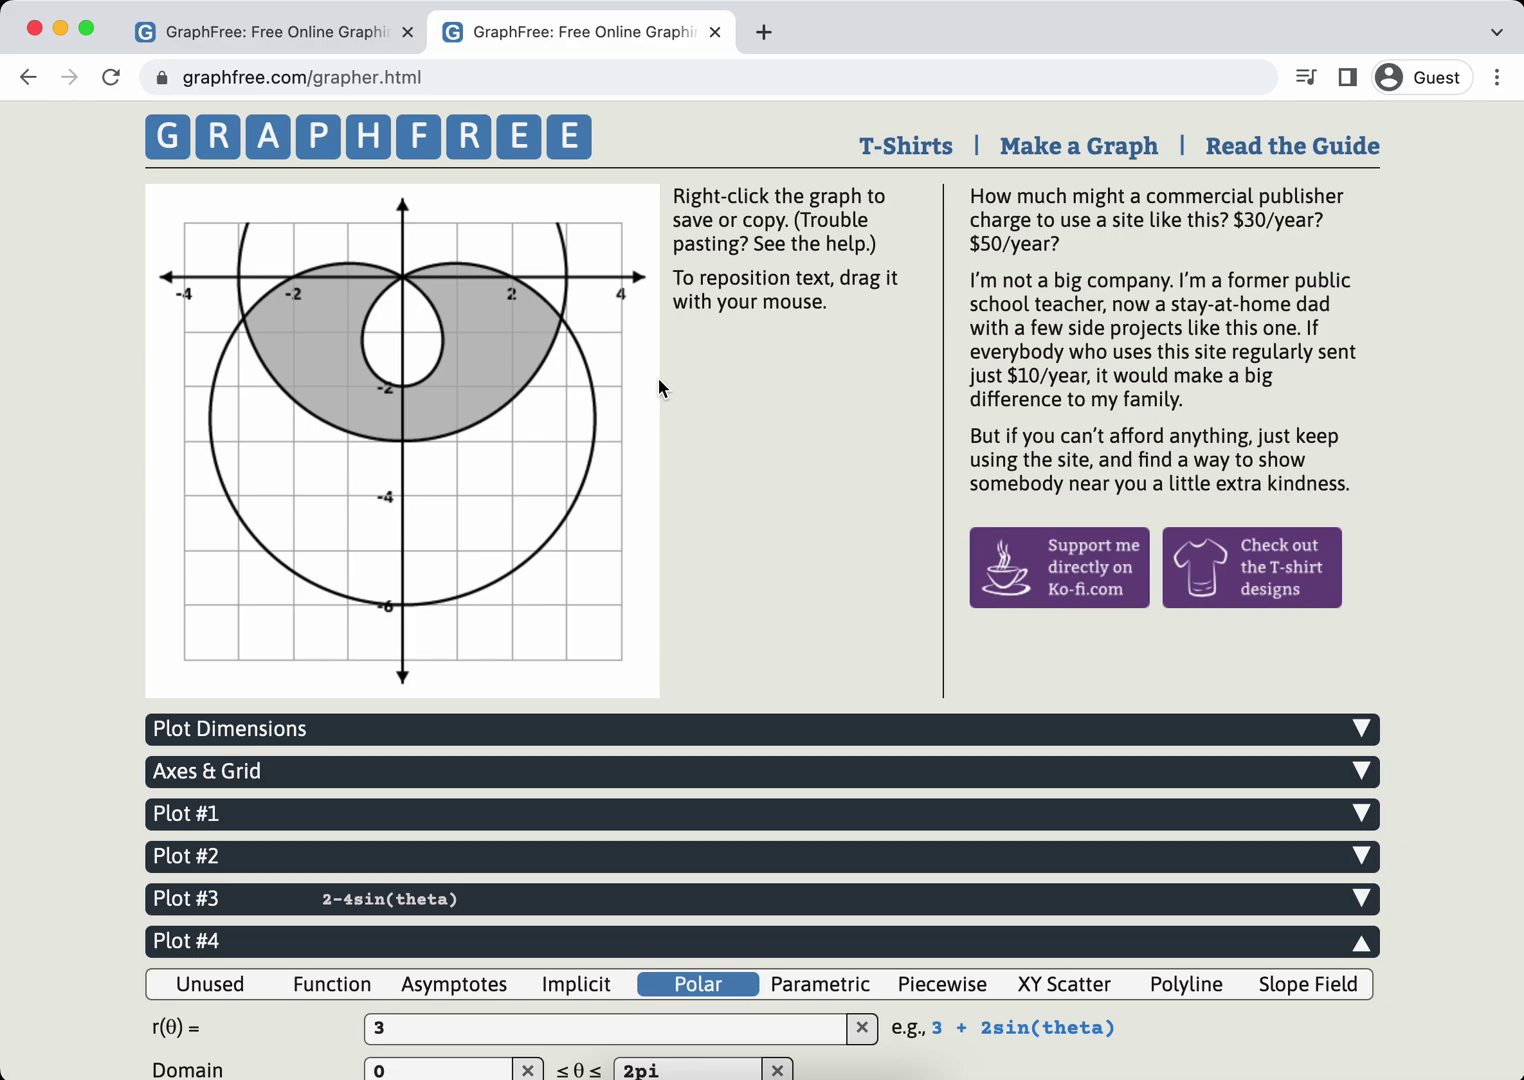
left_click(1360, 942)
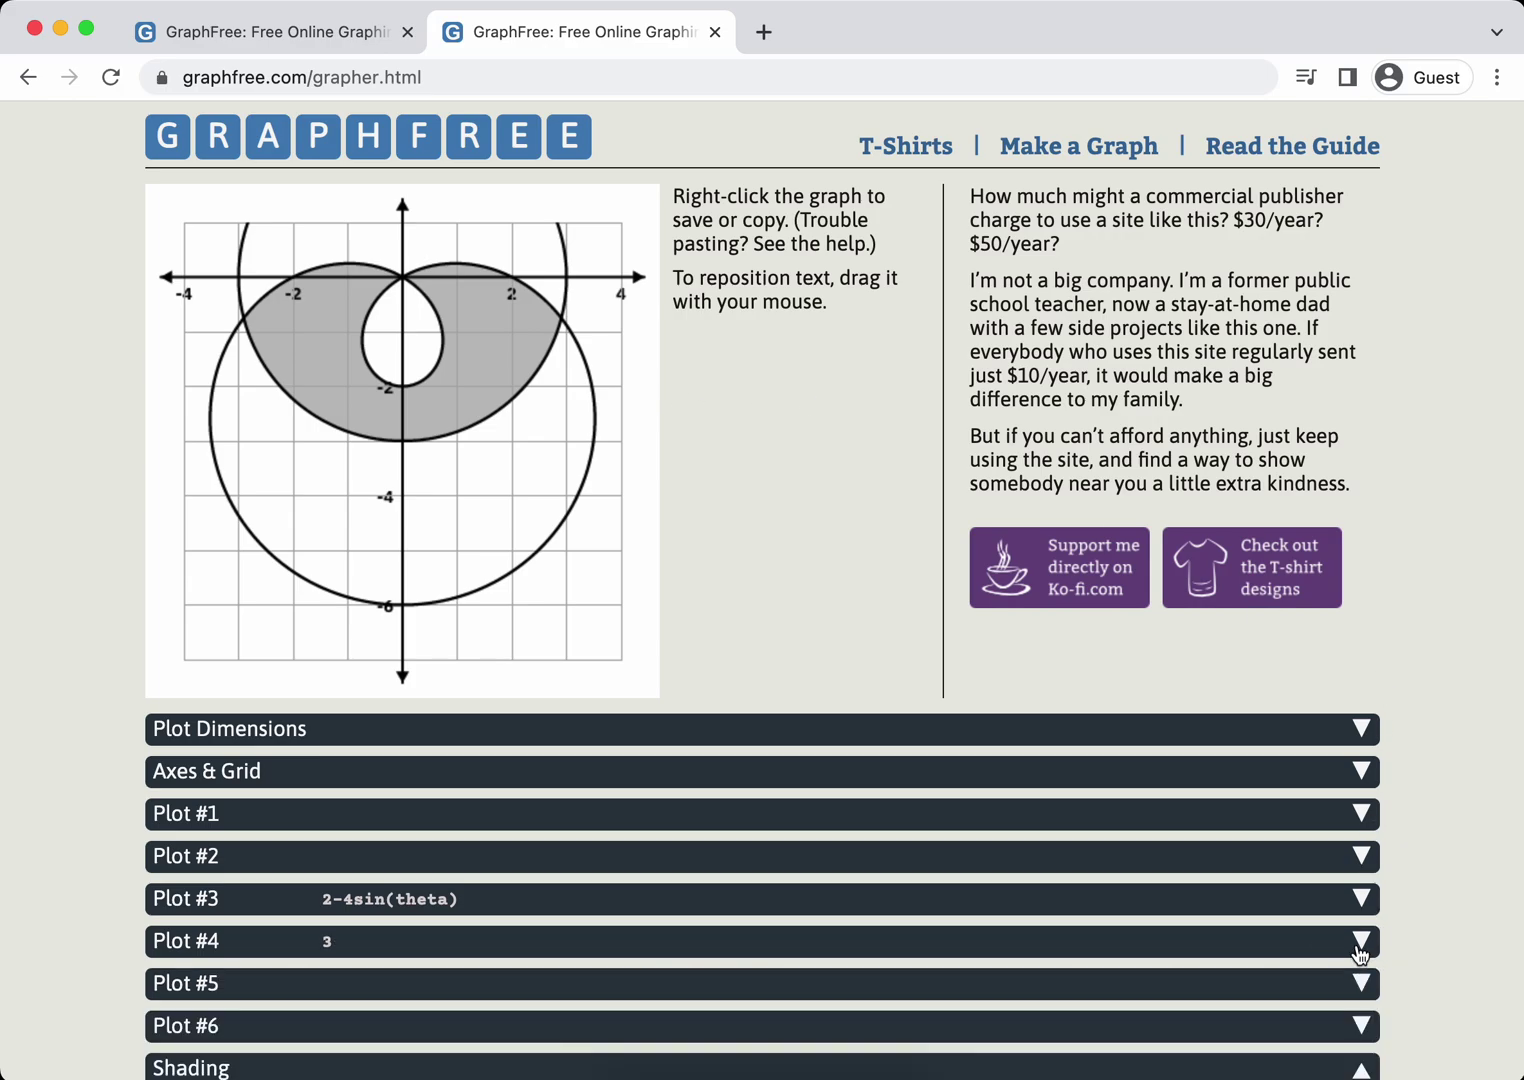
left_click(523, 779)
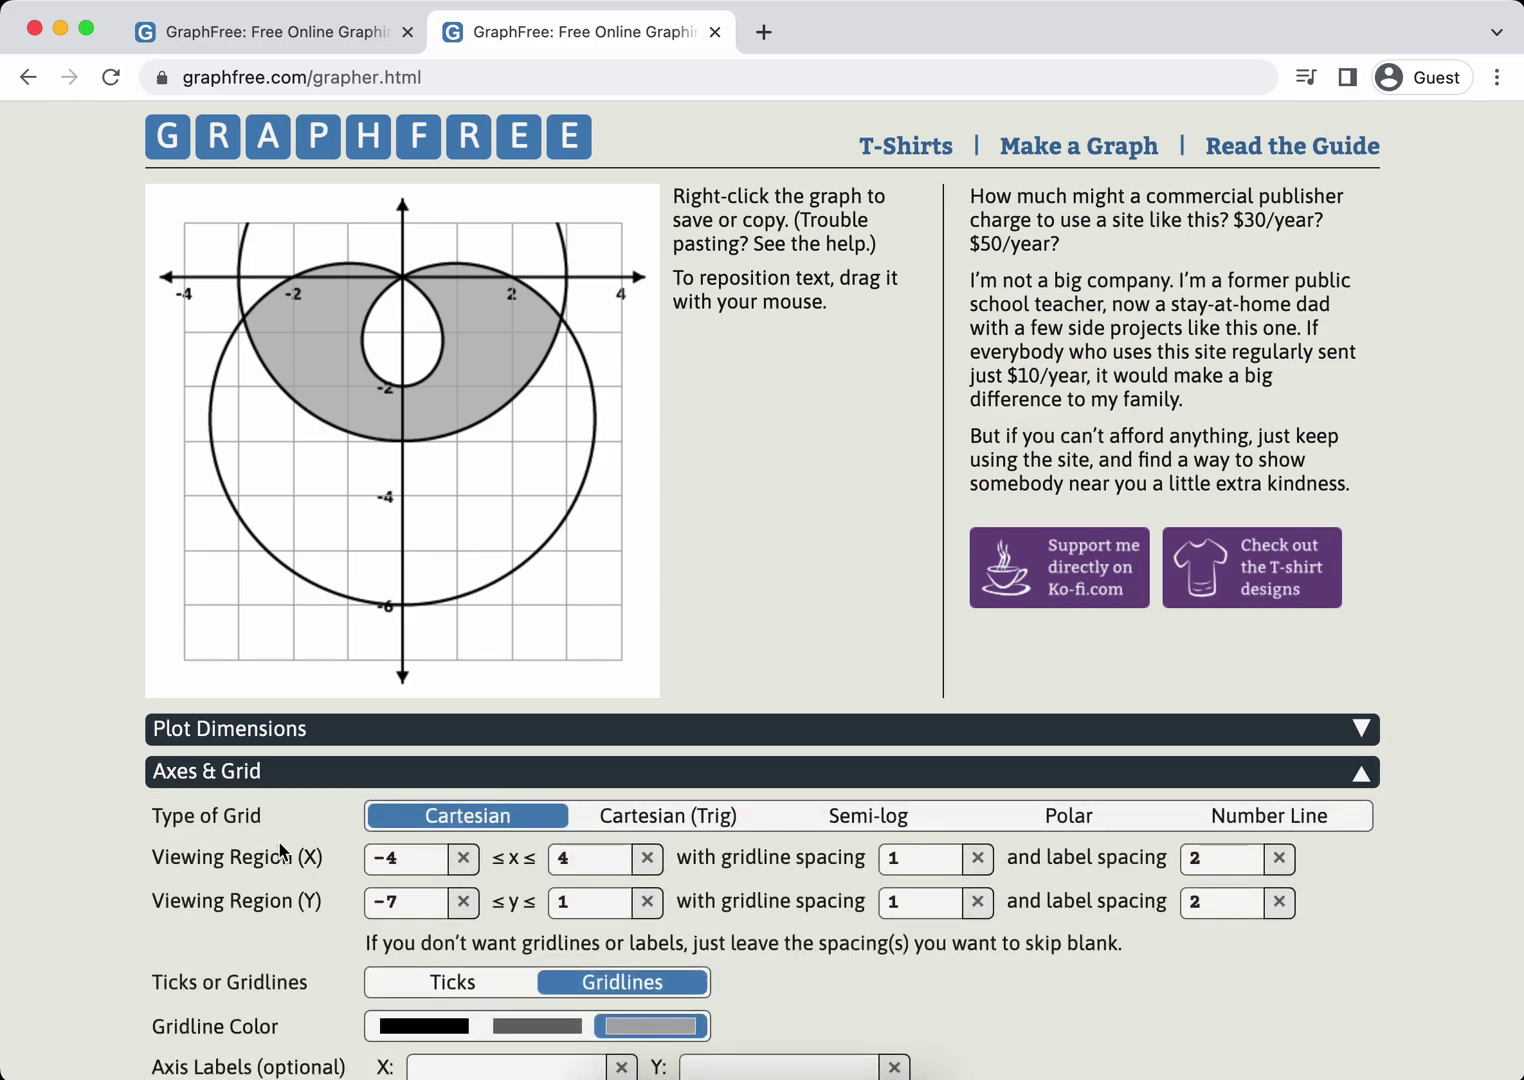
scroll(280, 851, "down", 1)
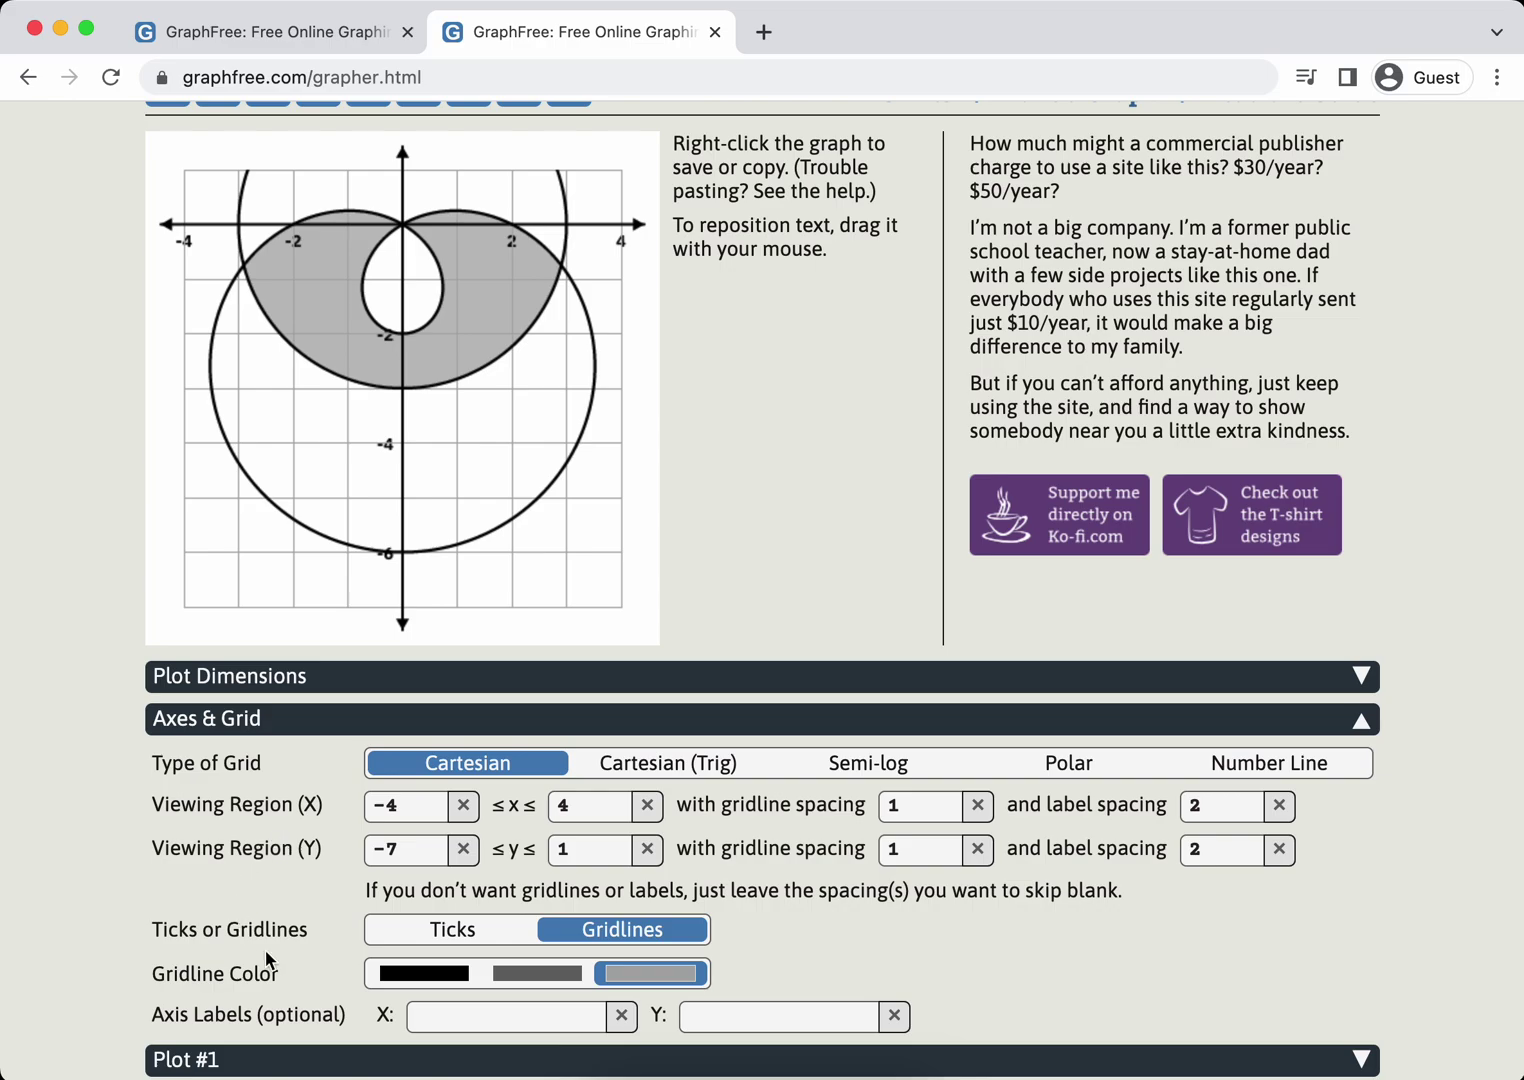
scroll(285, 885, "up", 1)
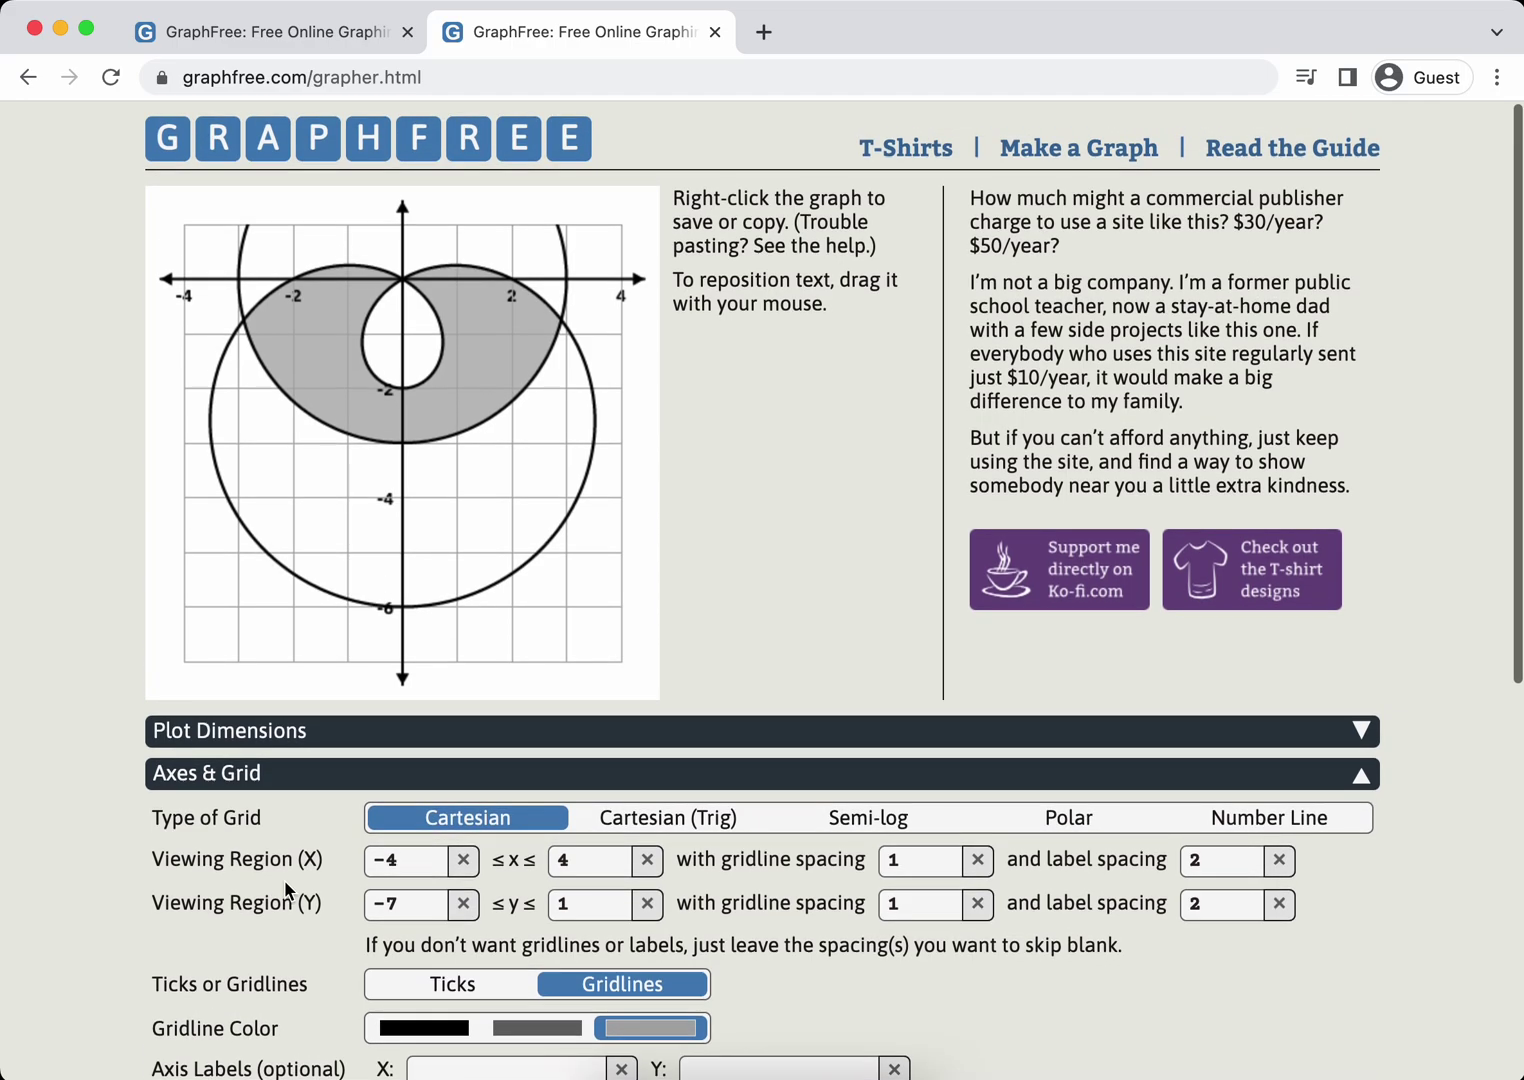
scroll(946, 595, "down", 1)
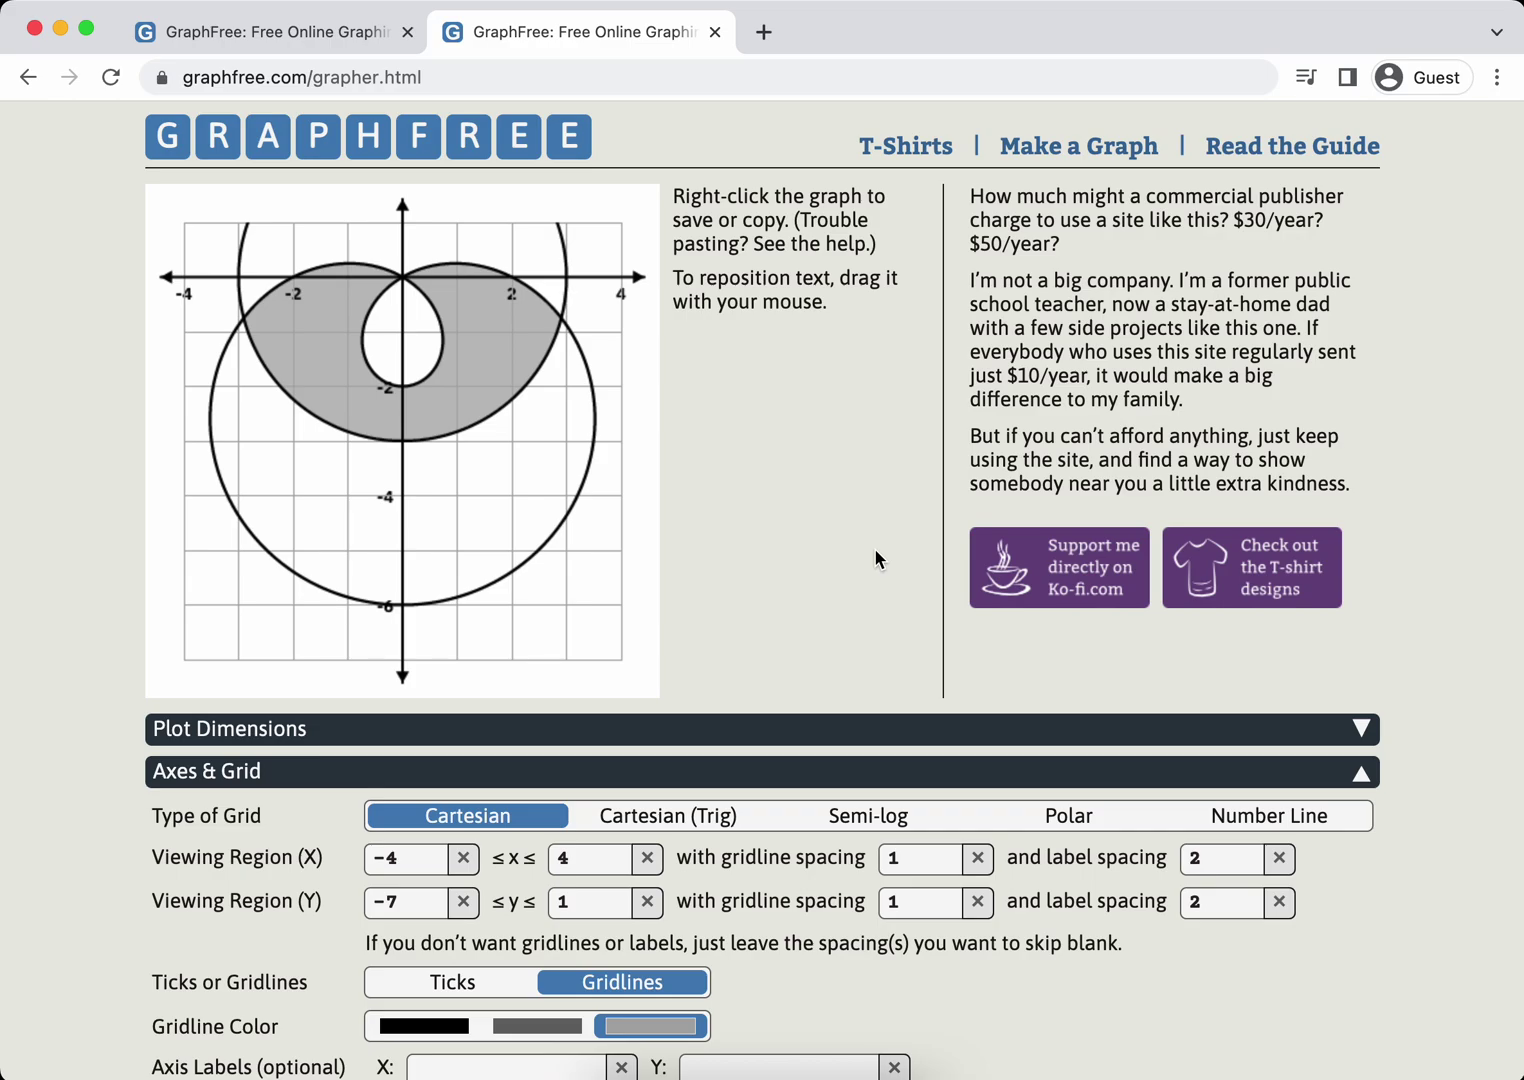
- Collapse the axes and shading panels and set the graph Background to Transparent
left_click(1352, 781)
scroll(1406, 852, "down", 4)
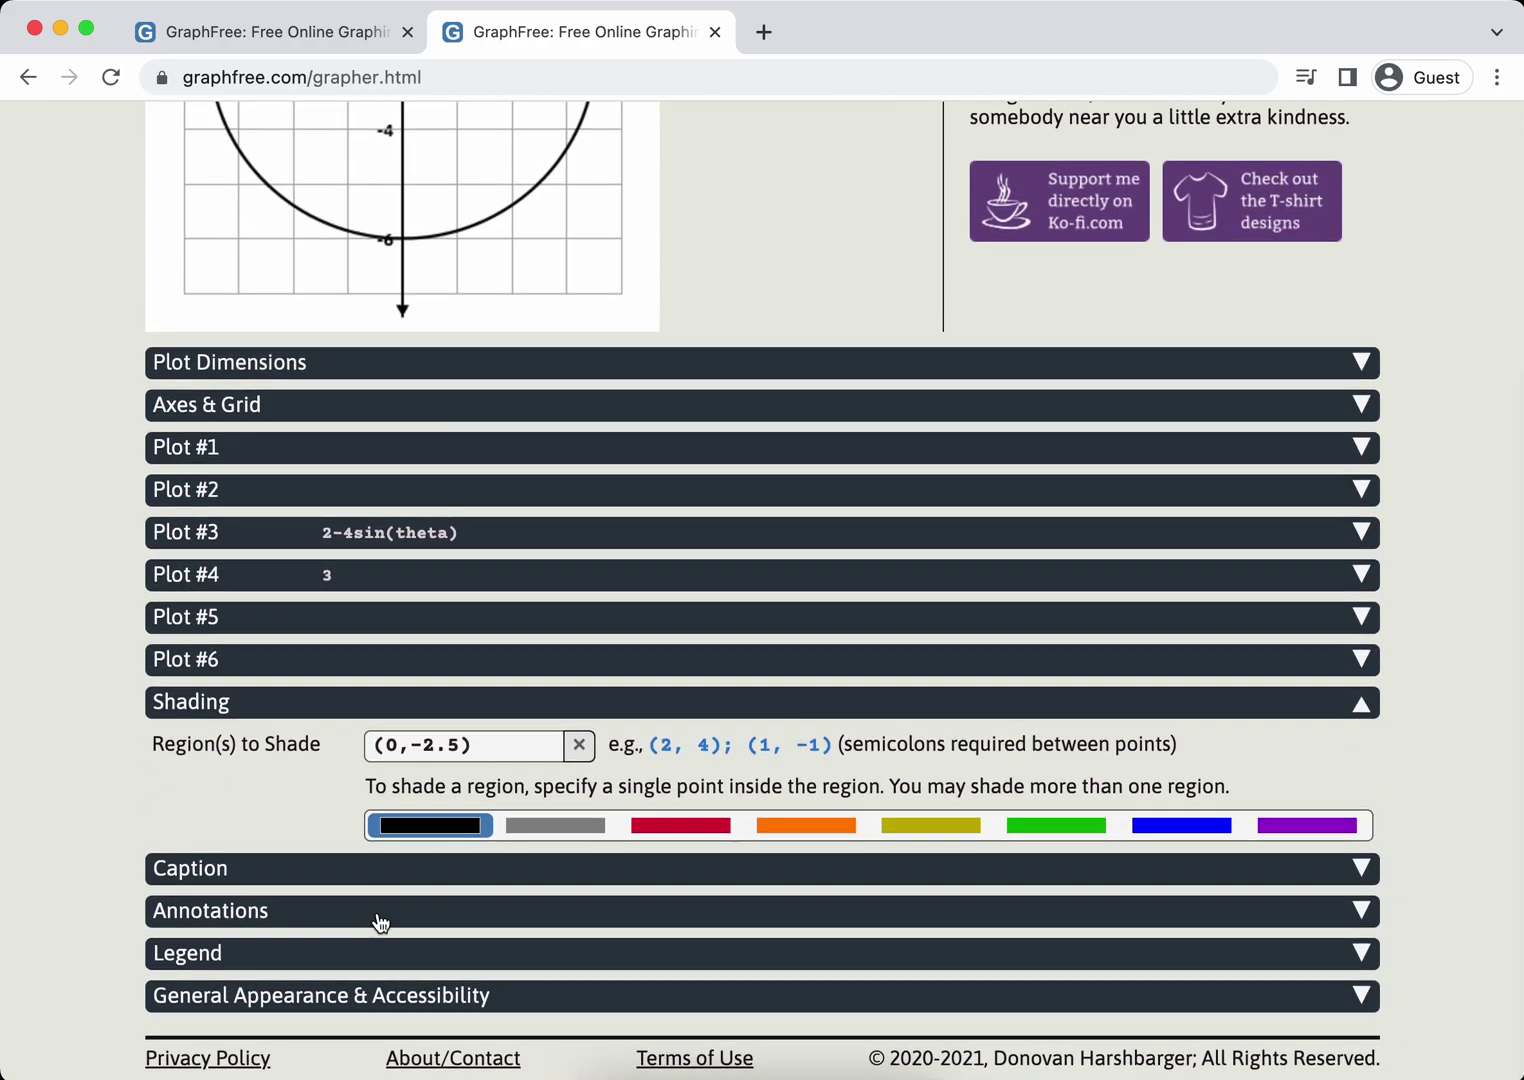
left_click(929, 706)
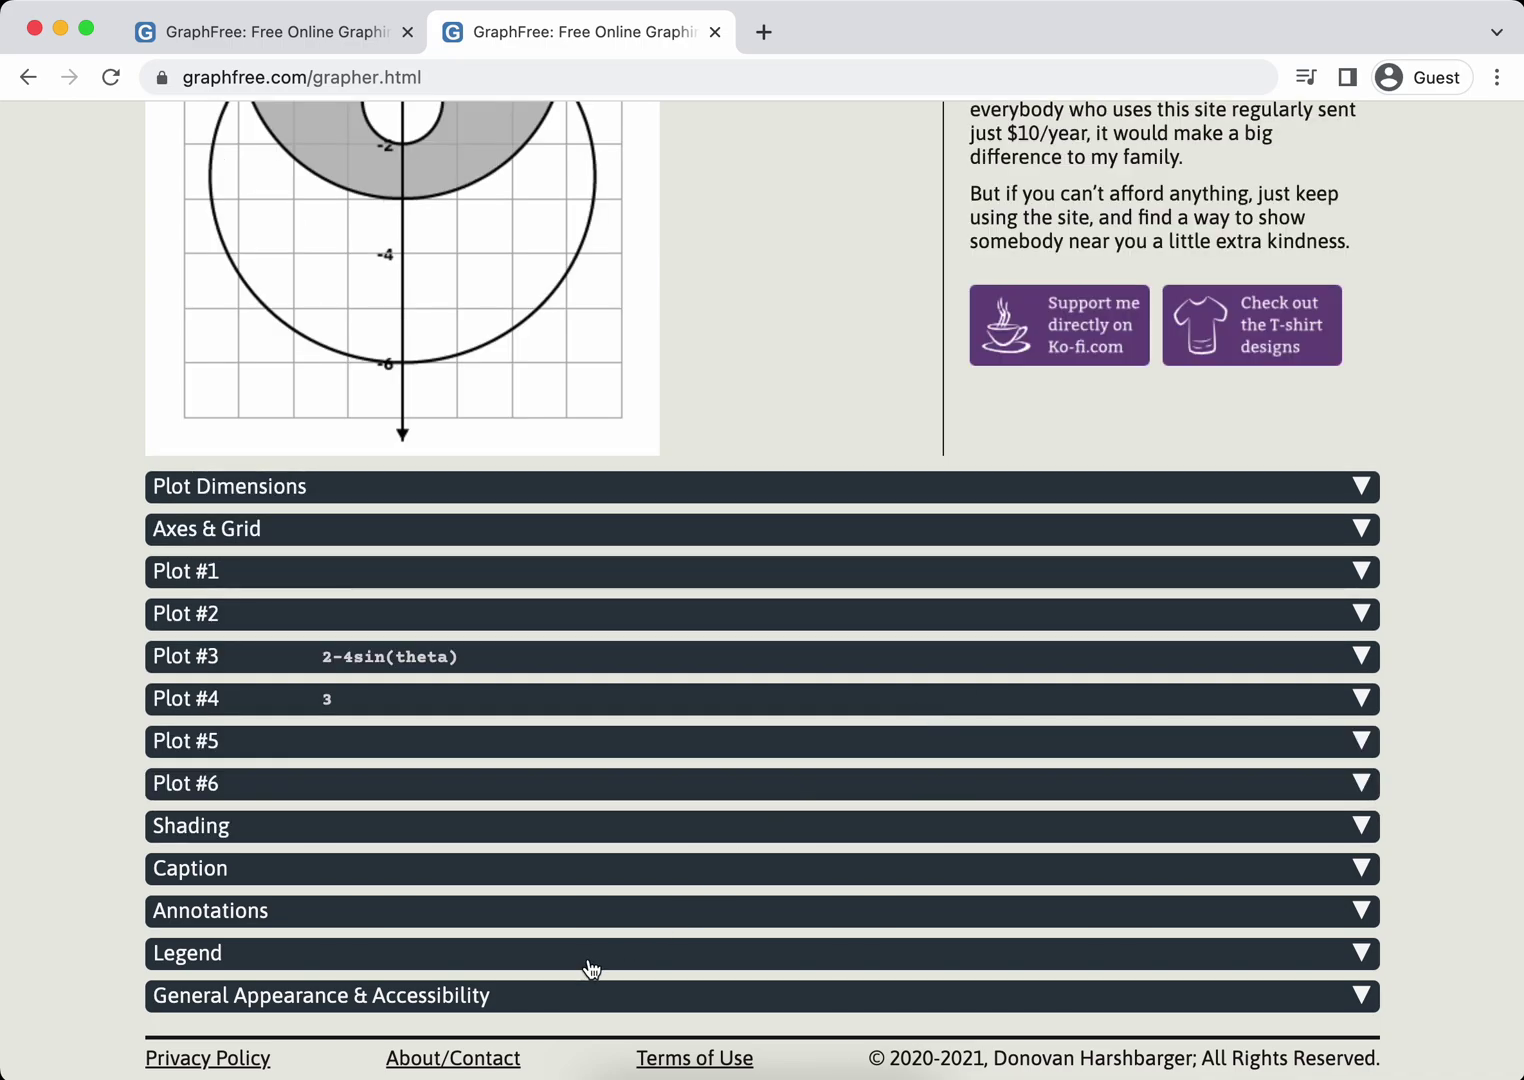
left_click(447, 998)
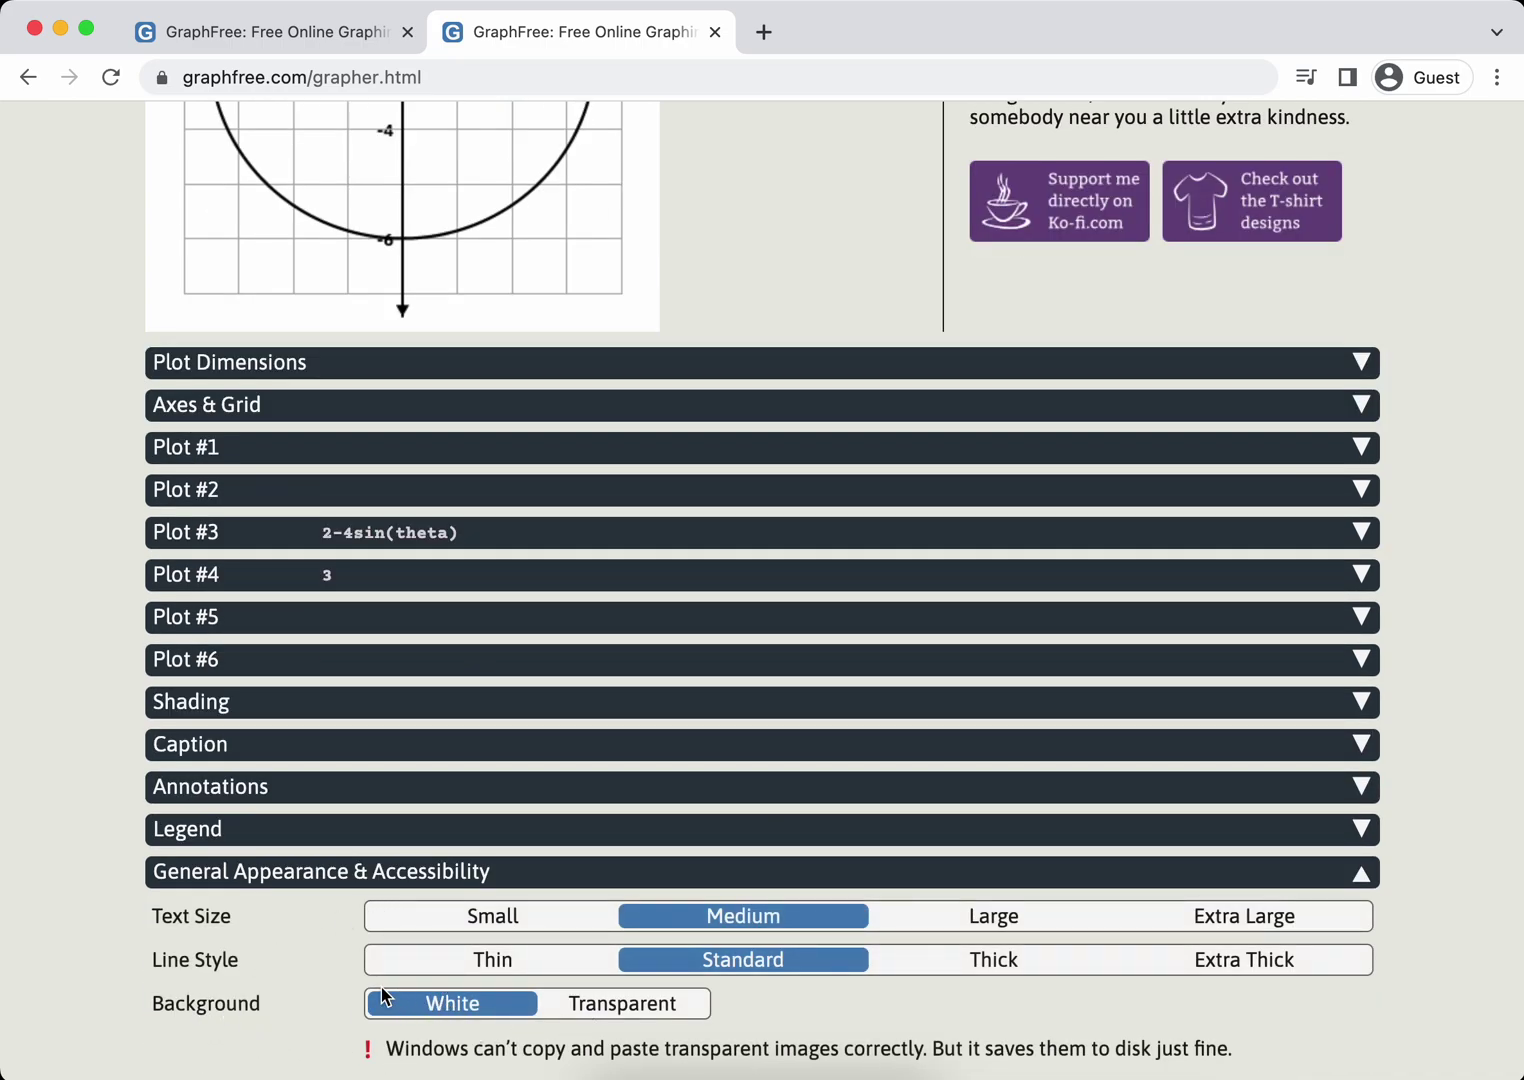
scroll(80, 858, "up", 1)
scroll(80, 858, "down", 3)
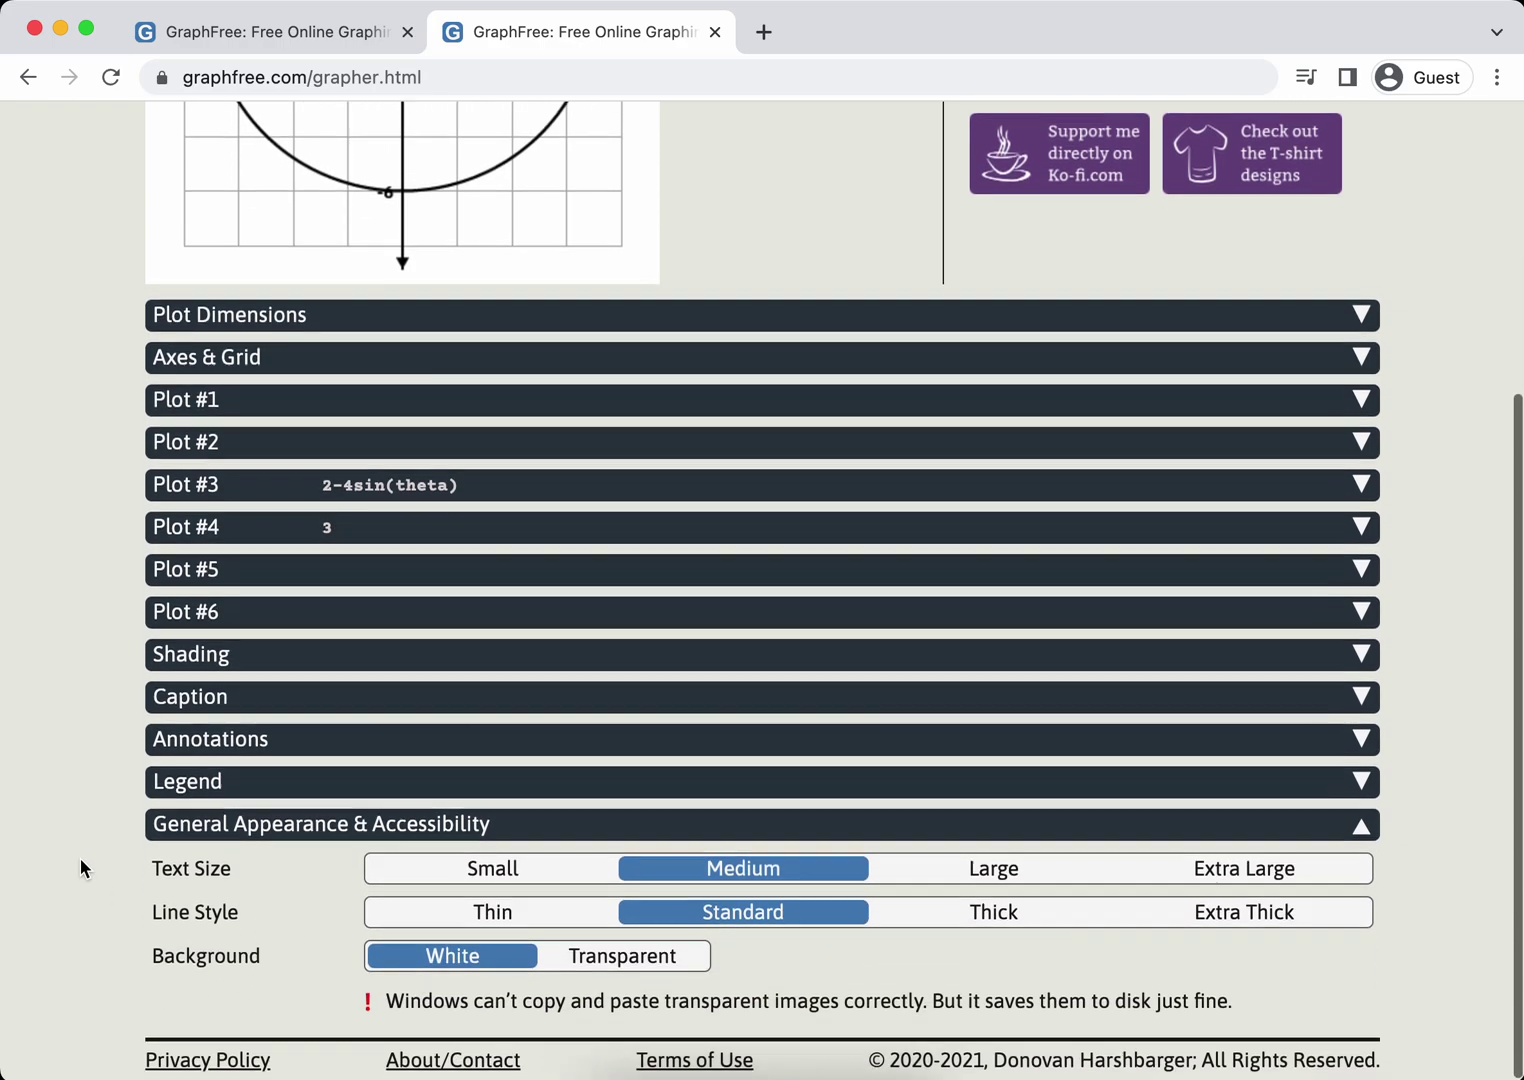
left_click(580, 955)
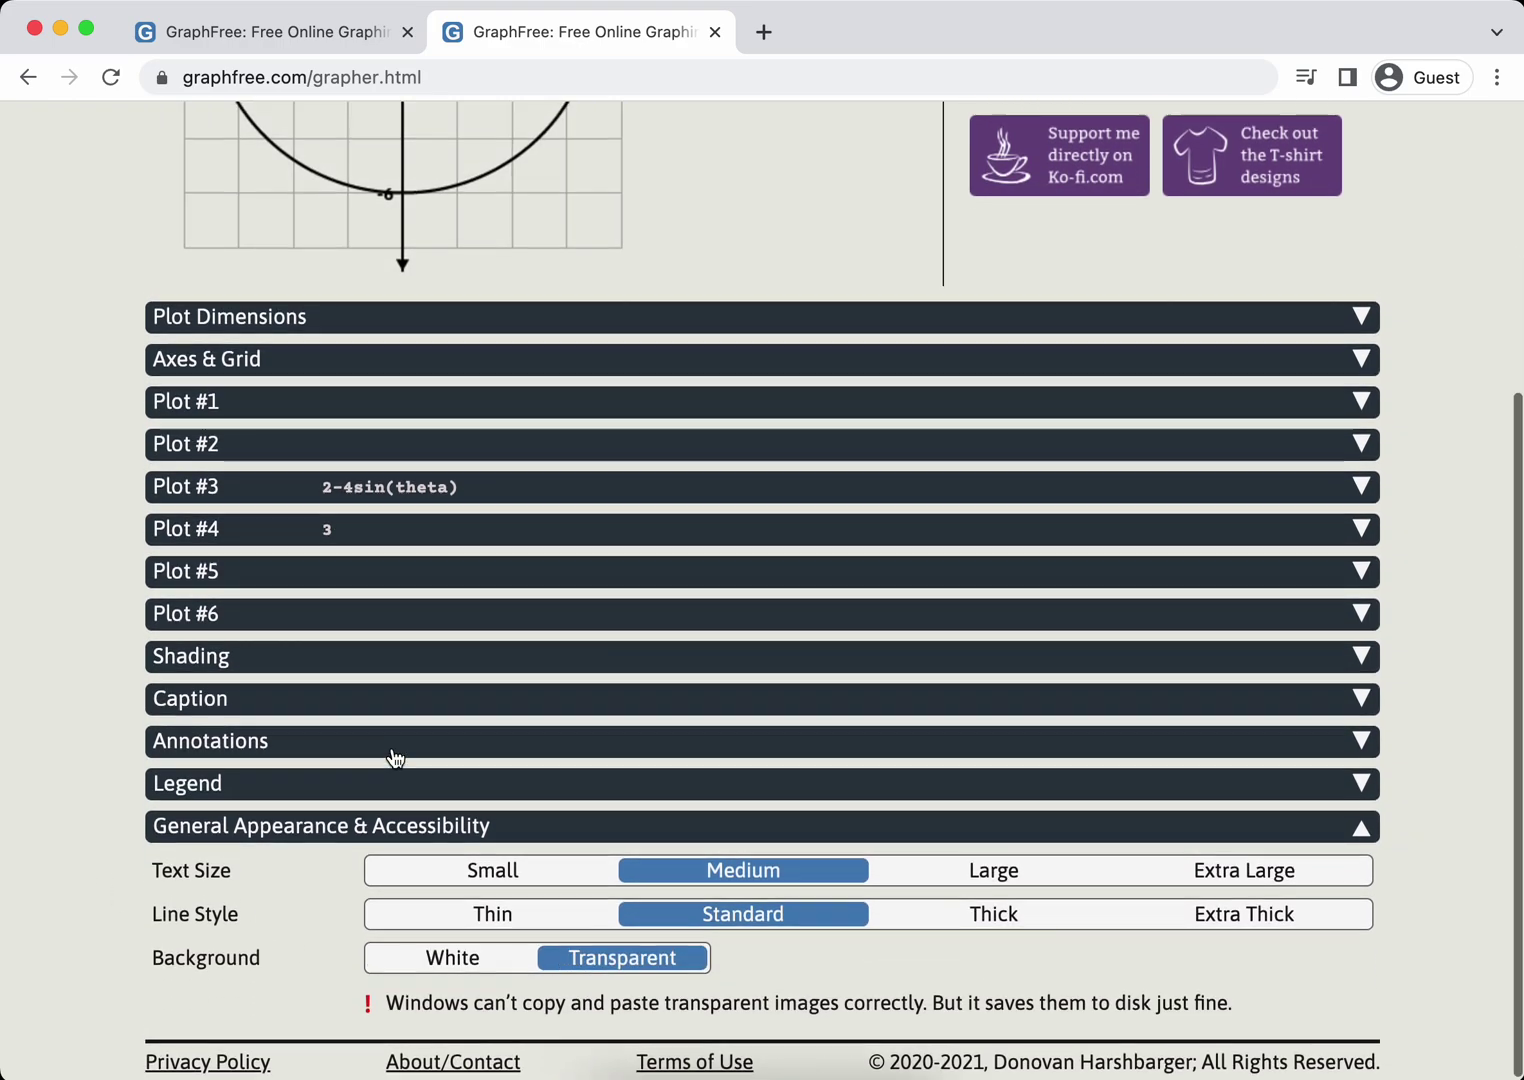
scroll(391, 755, "up", 5)
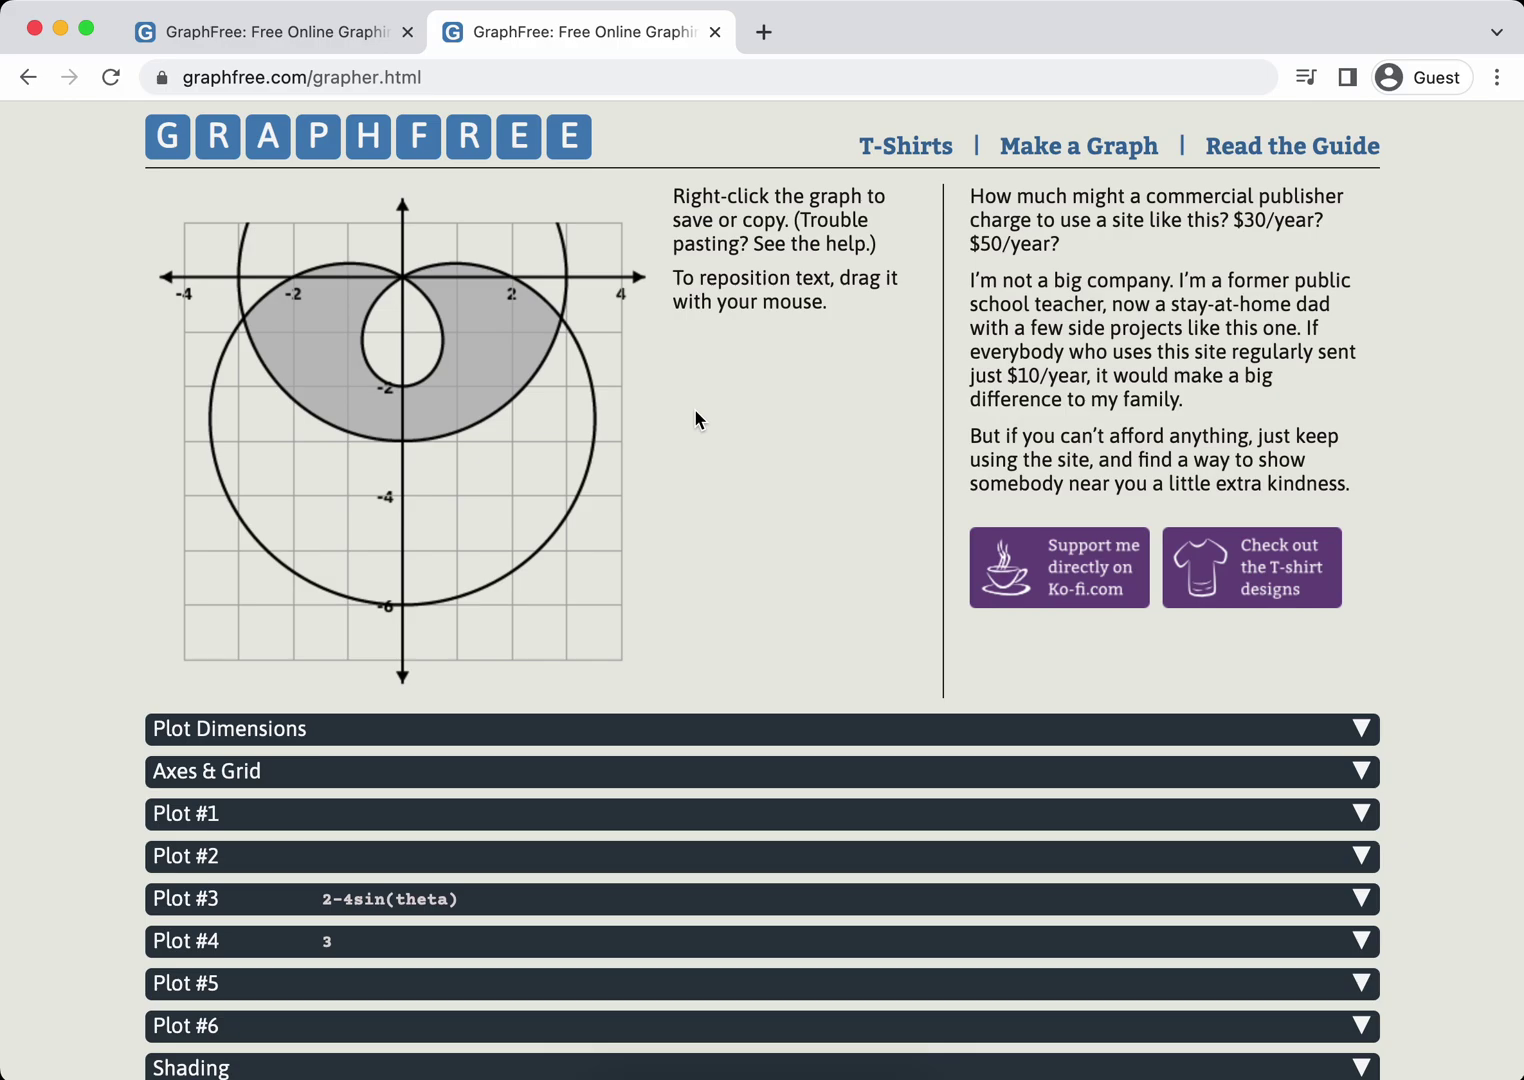
- Colour the Plot #3 limaçon red
left_click(463, 898)
scroll(463, 898, "down", 3)
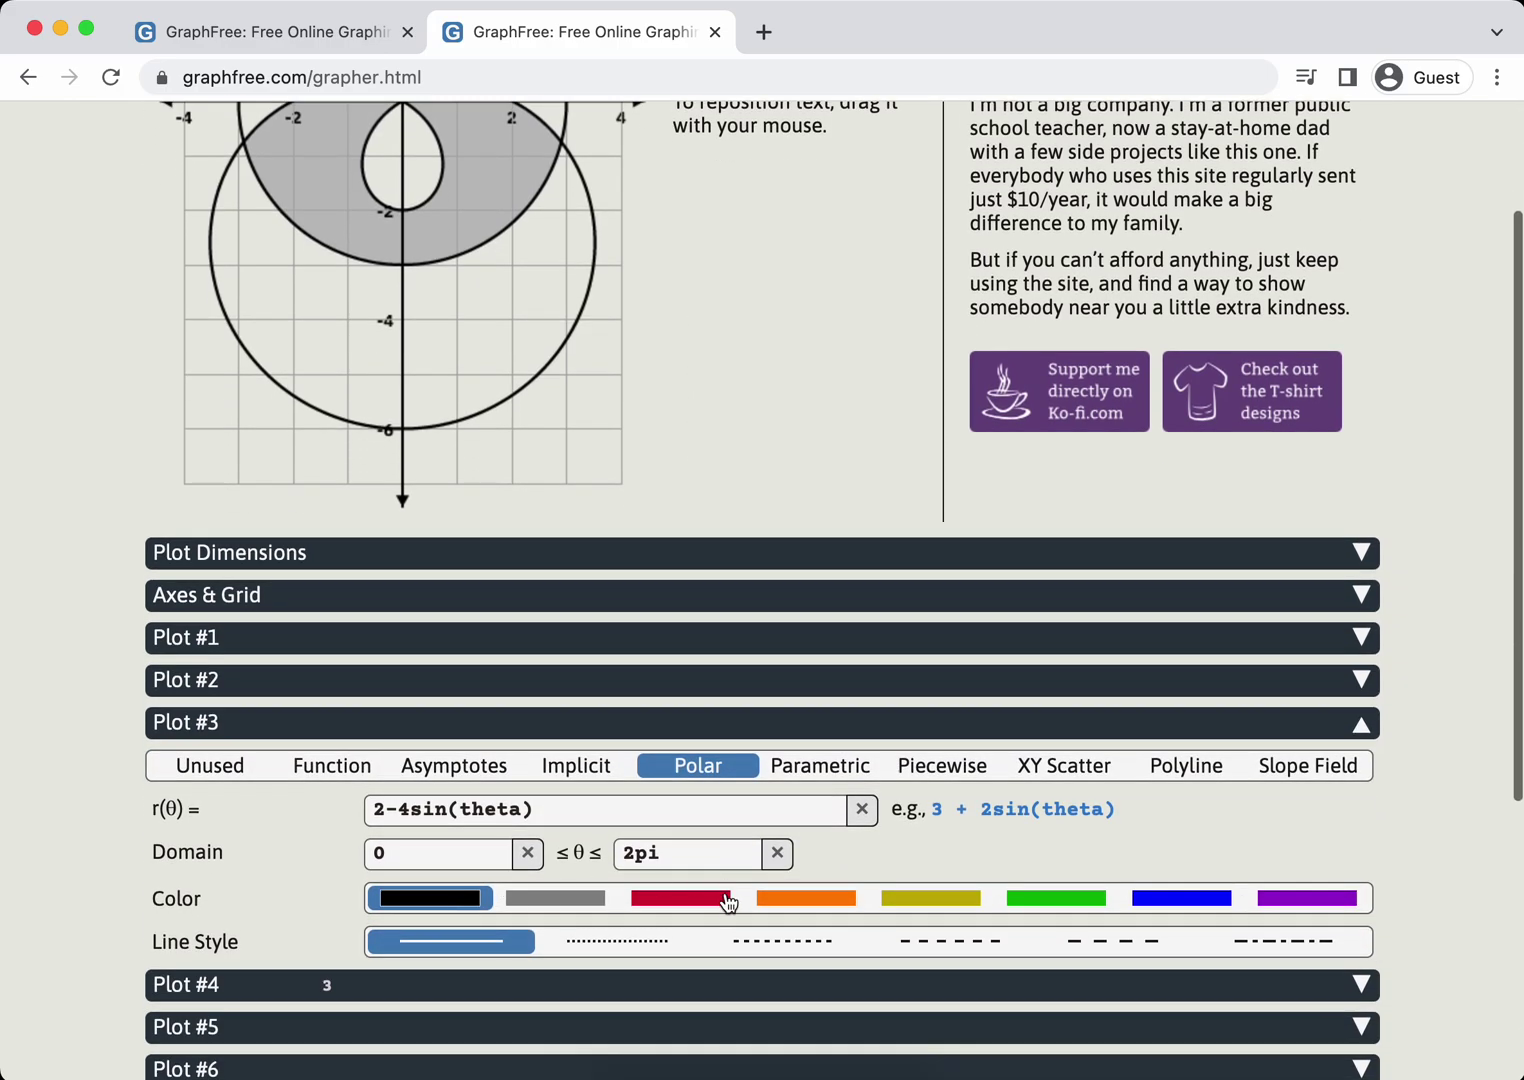
left_click(708, 903)
scroll(702, 494, "up", 2)
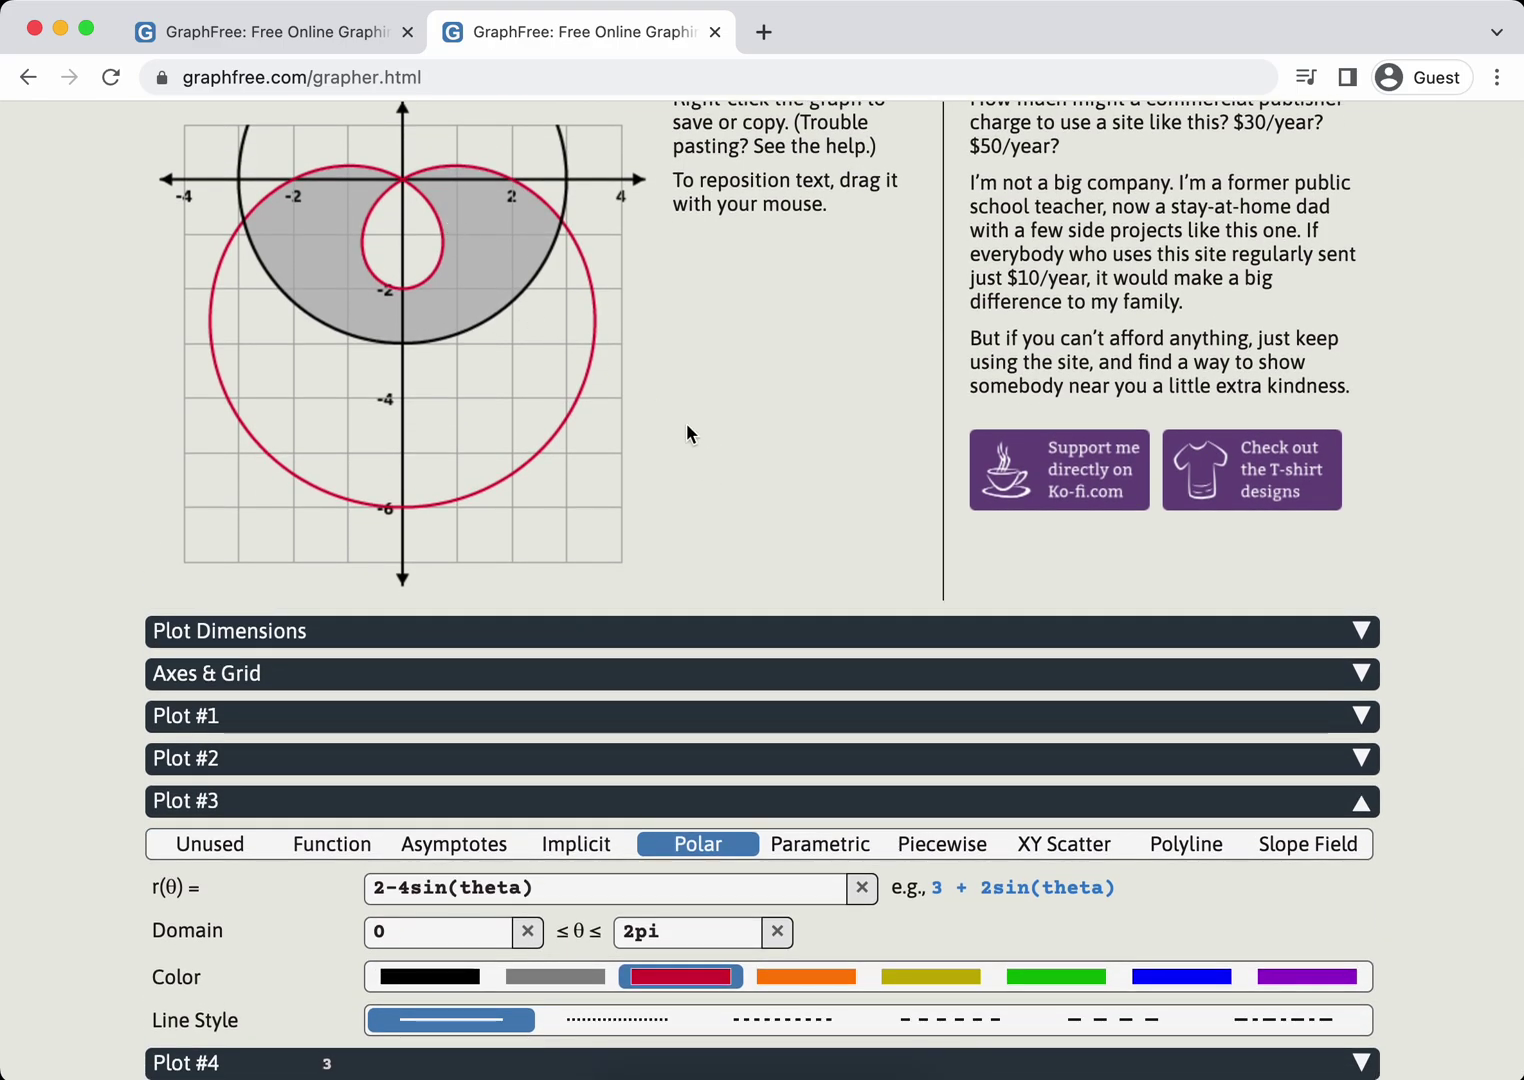
- Set the shaded region between the curves to green
scroll(690, 430, "down", 4)
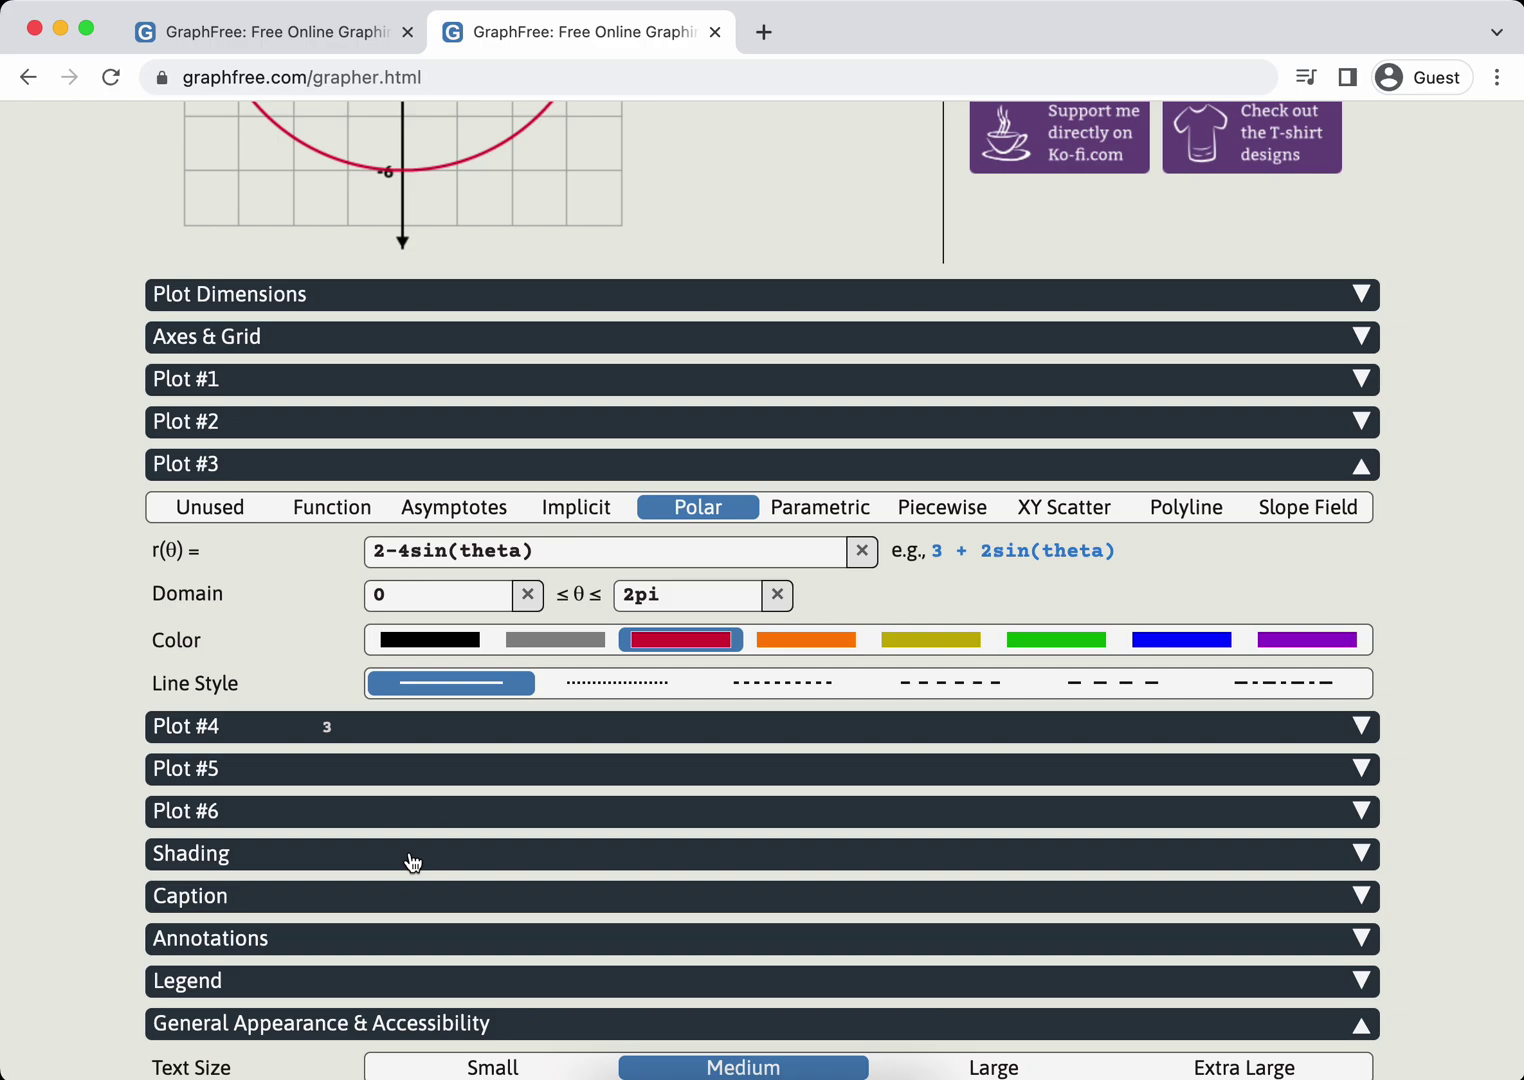
left_click(408, 856)
left_click(1060, 980)
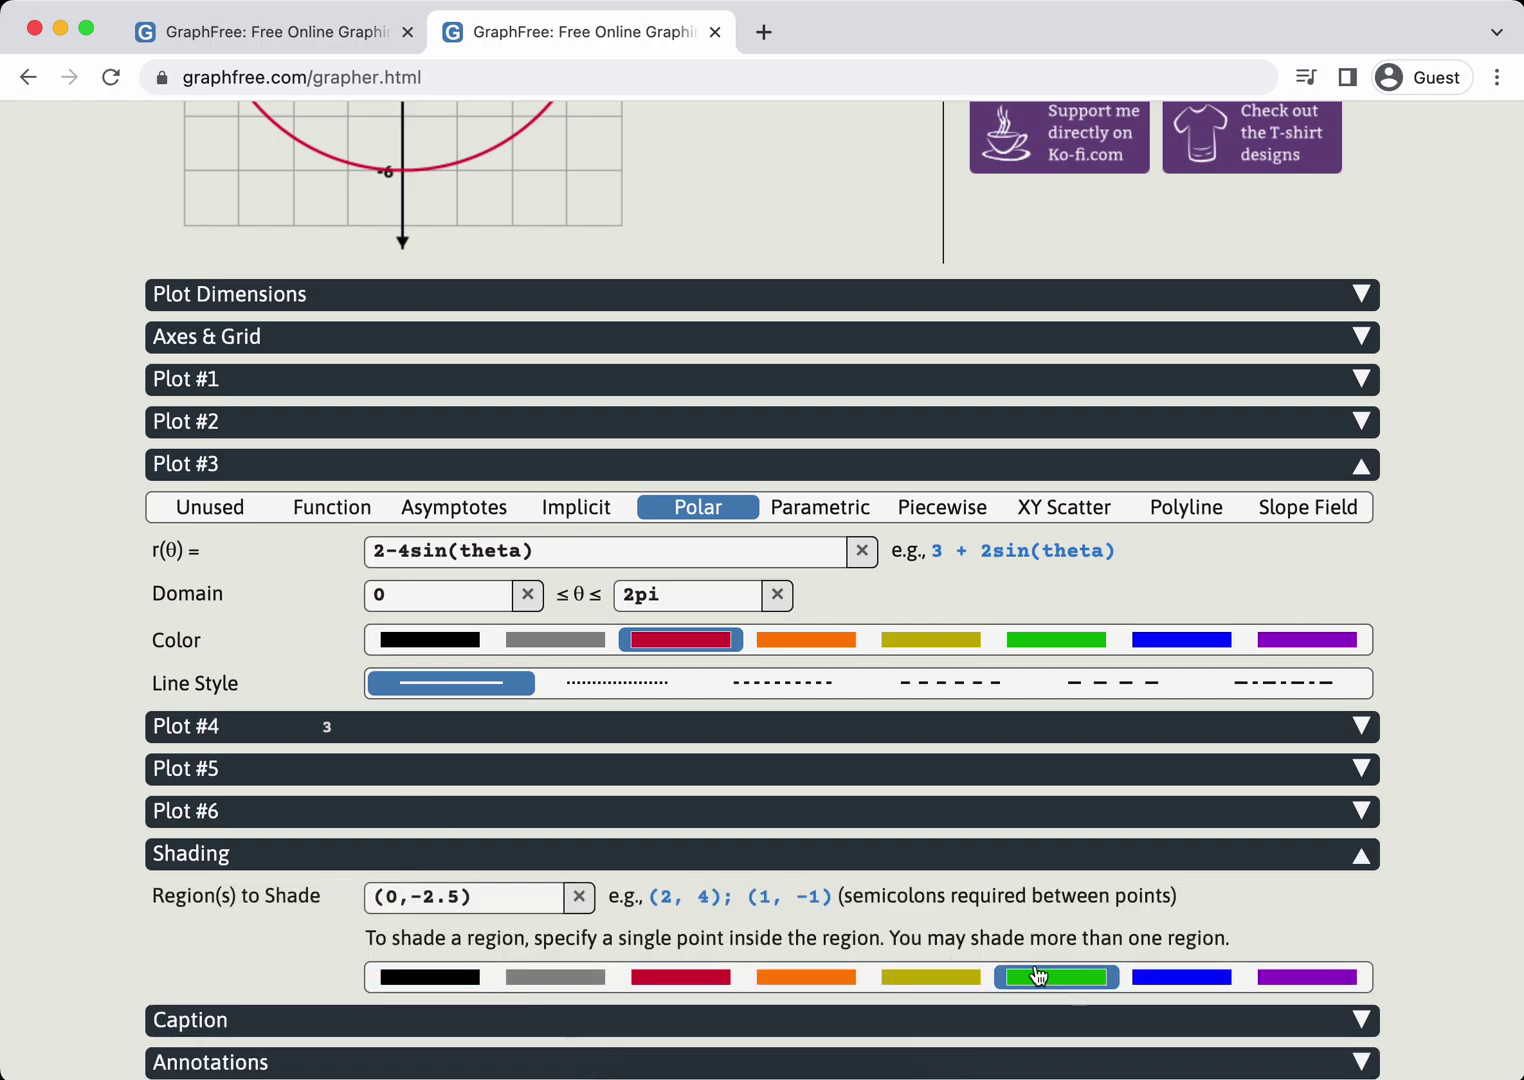
scroll(597, 405, "up", 5)
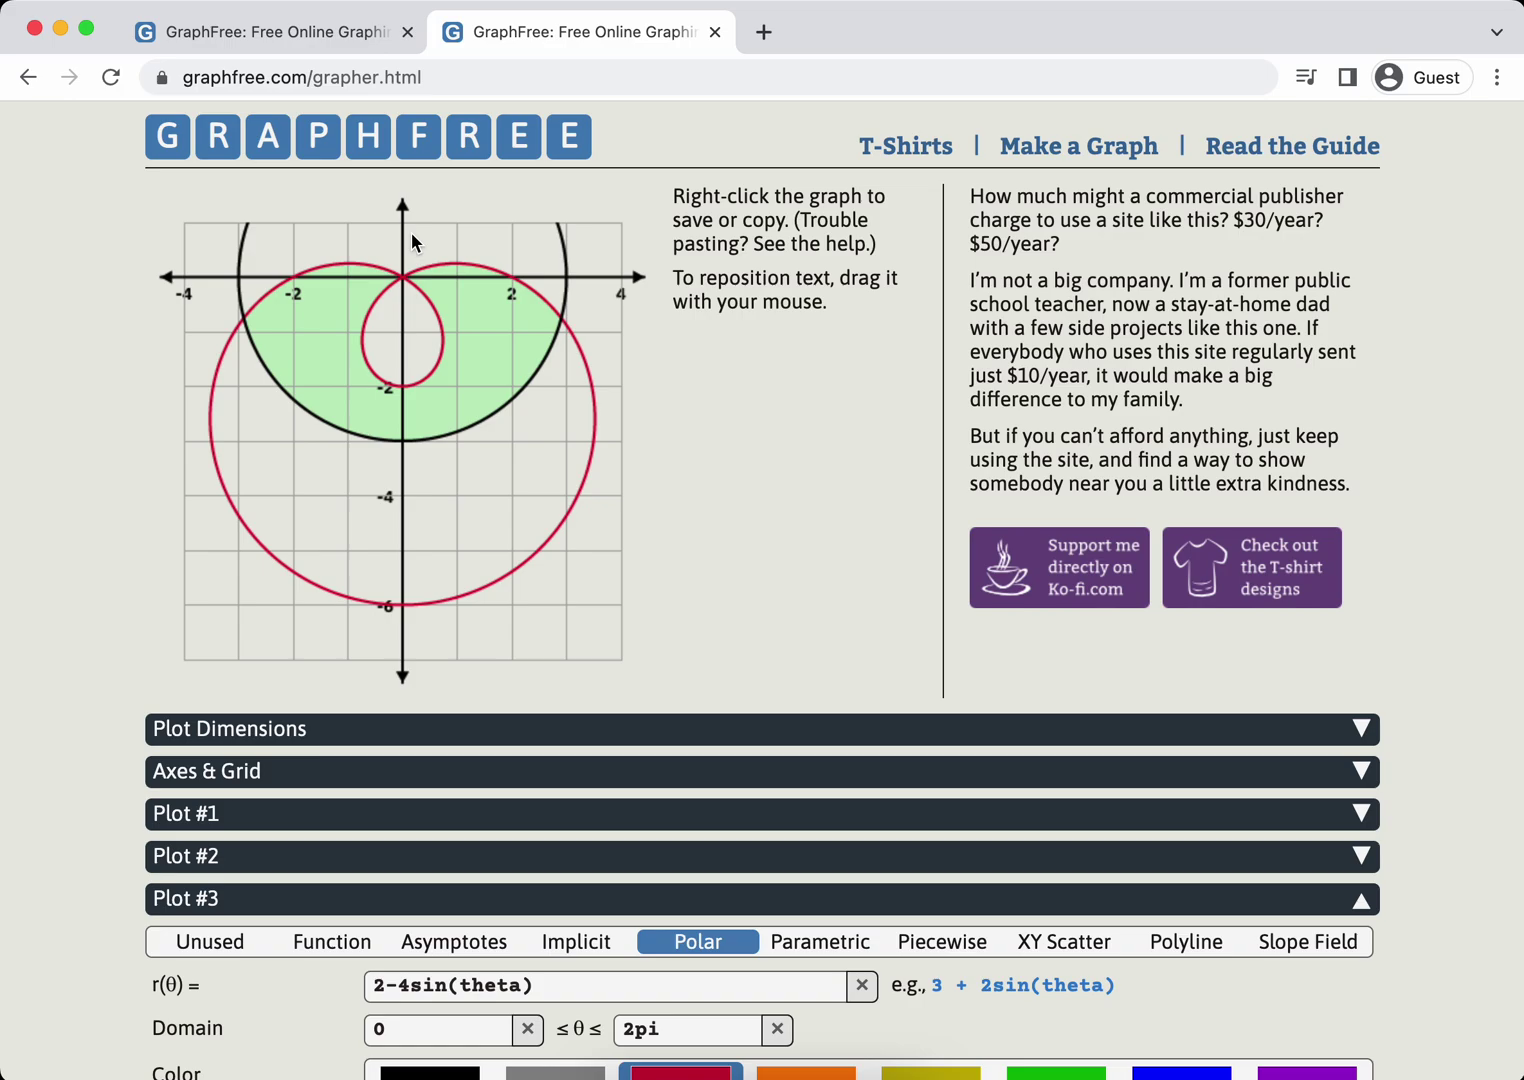
- Collapse Plot #3 and set the graph Background back to White
left_click(1362, 903)
scroll(1401, 905, "down", 5)
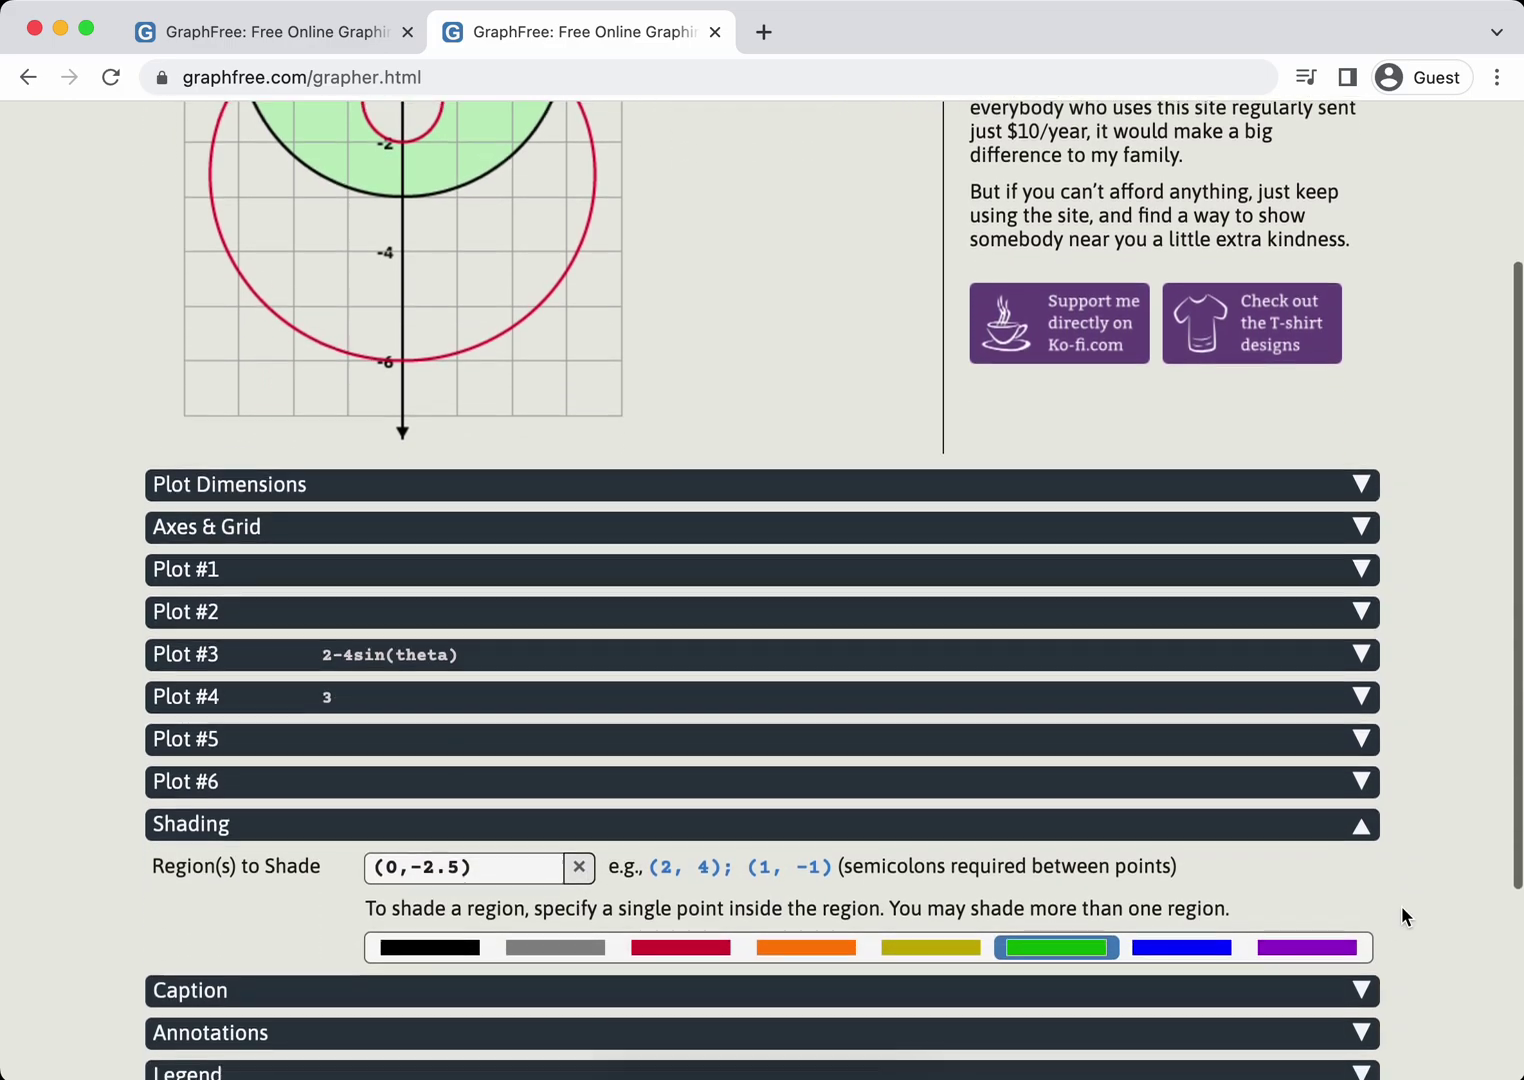
scroll(1401, 906, "up", 3)
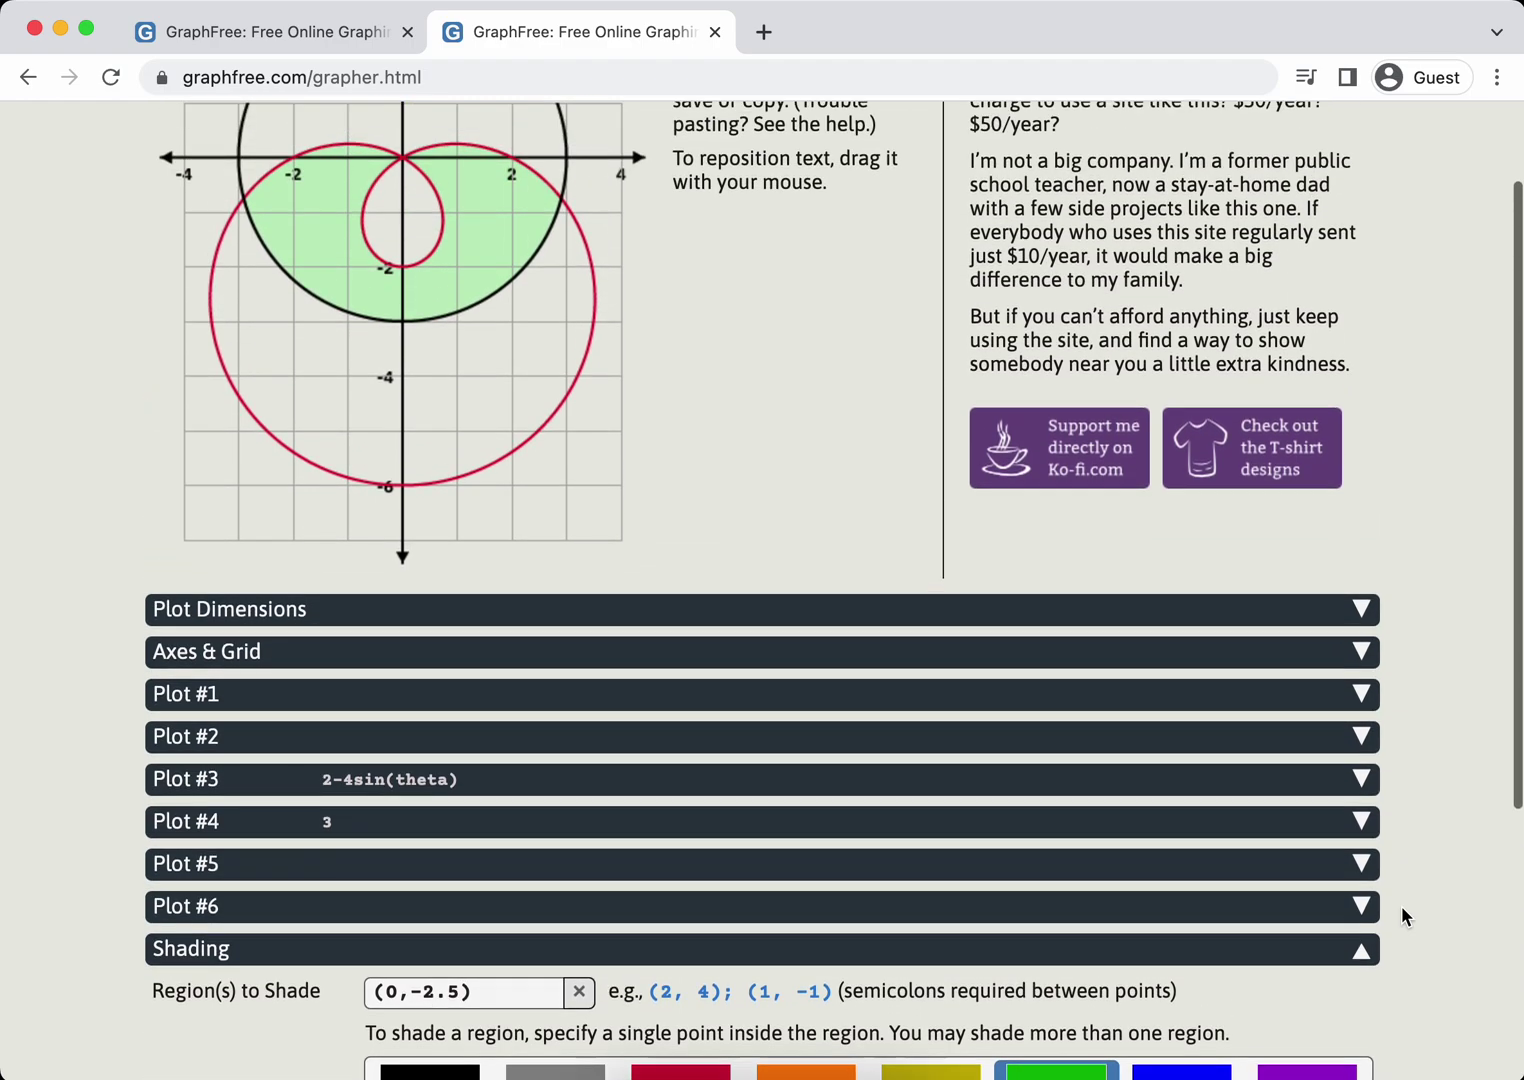
scroll(1401, 906, "down", 5)
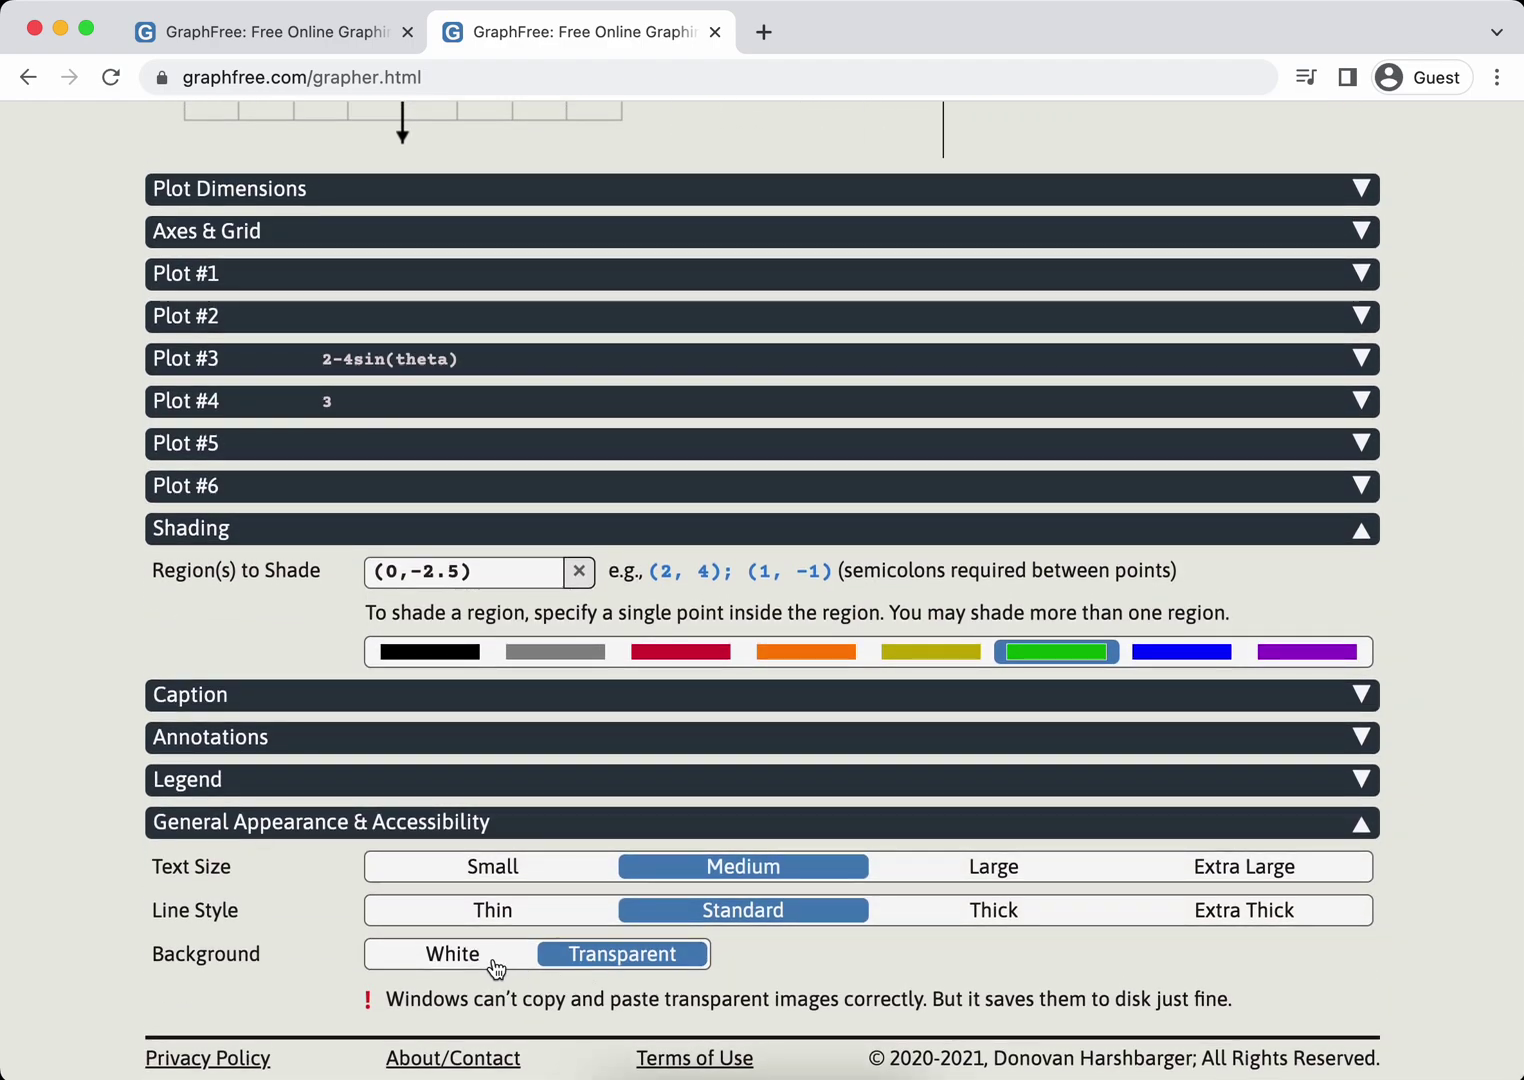
left_click(487, 957)
- Copy the white-background graph image
scroll(487, 957, "up", 7)
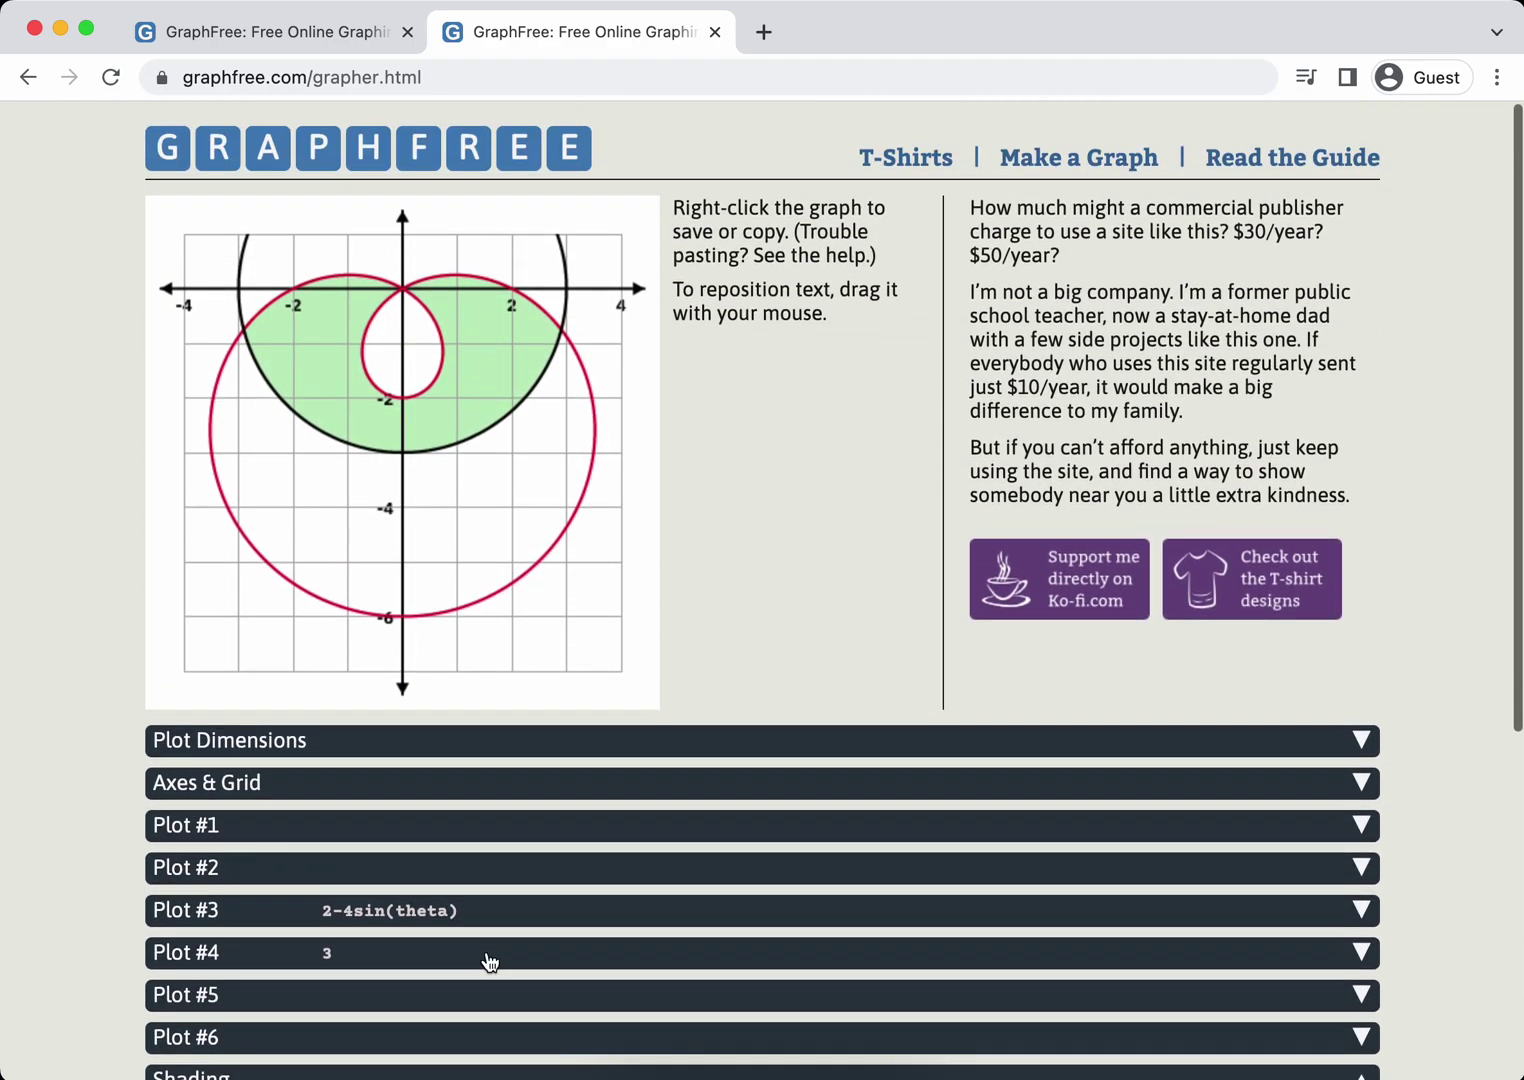
right_click(457, 404)
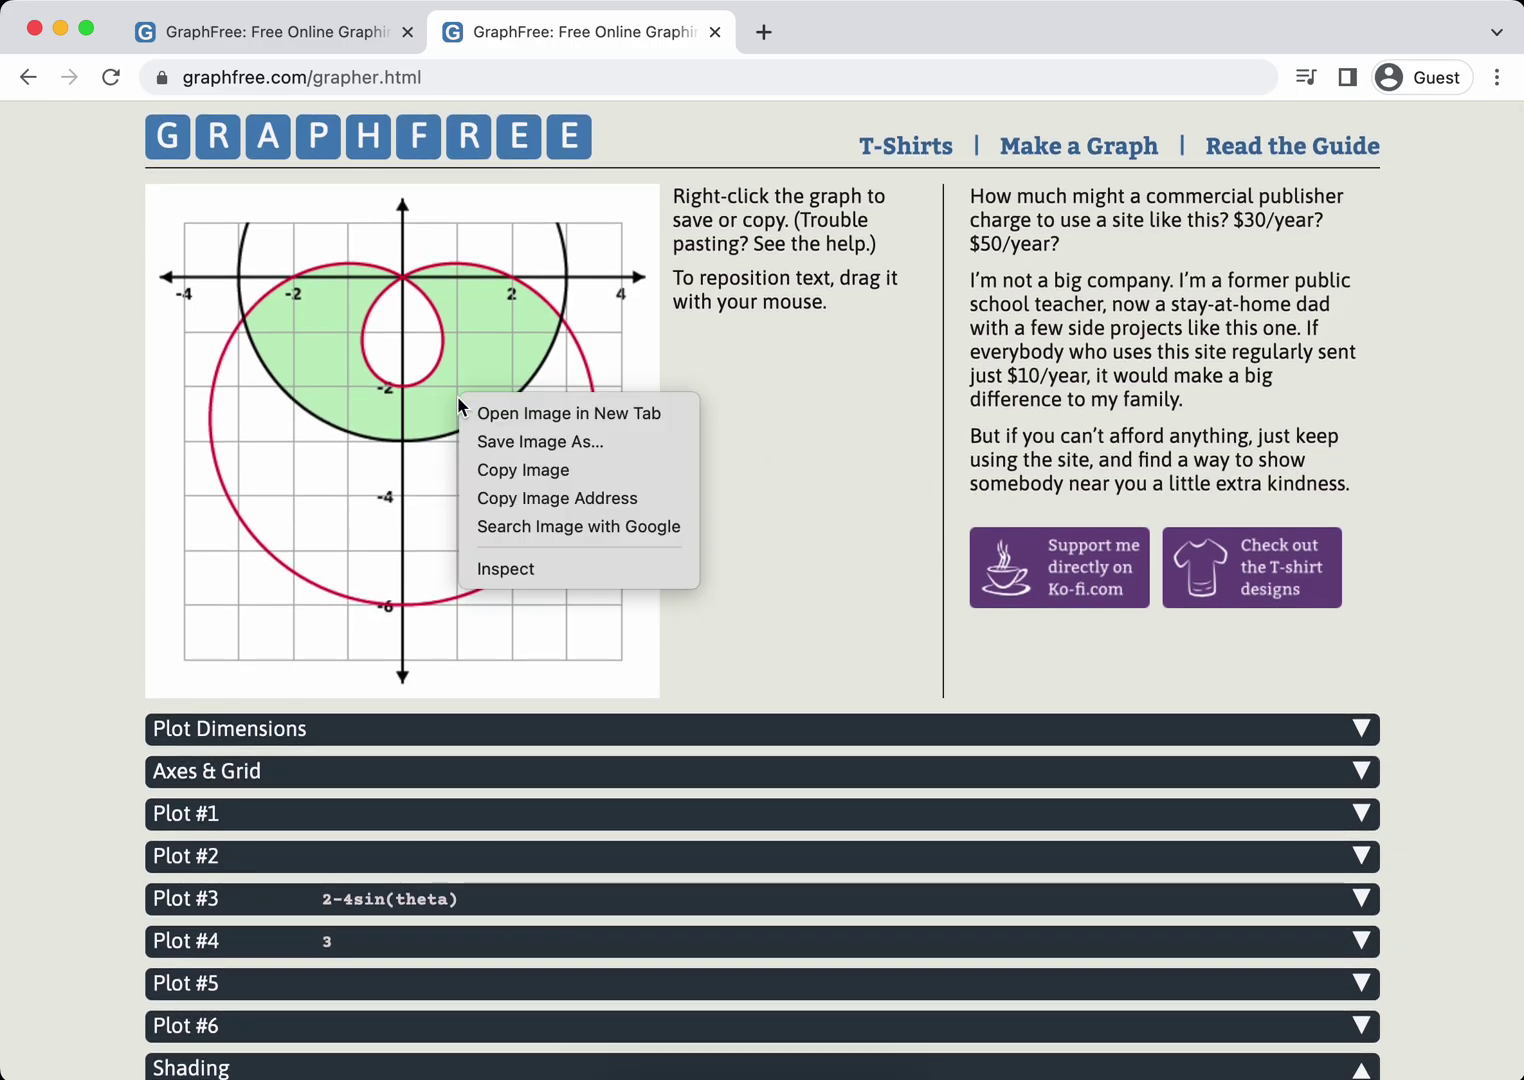
left_click(526, 468)
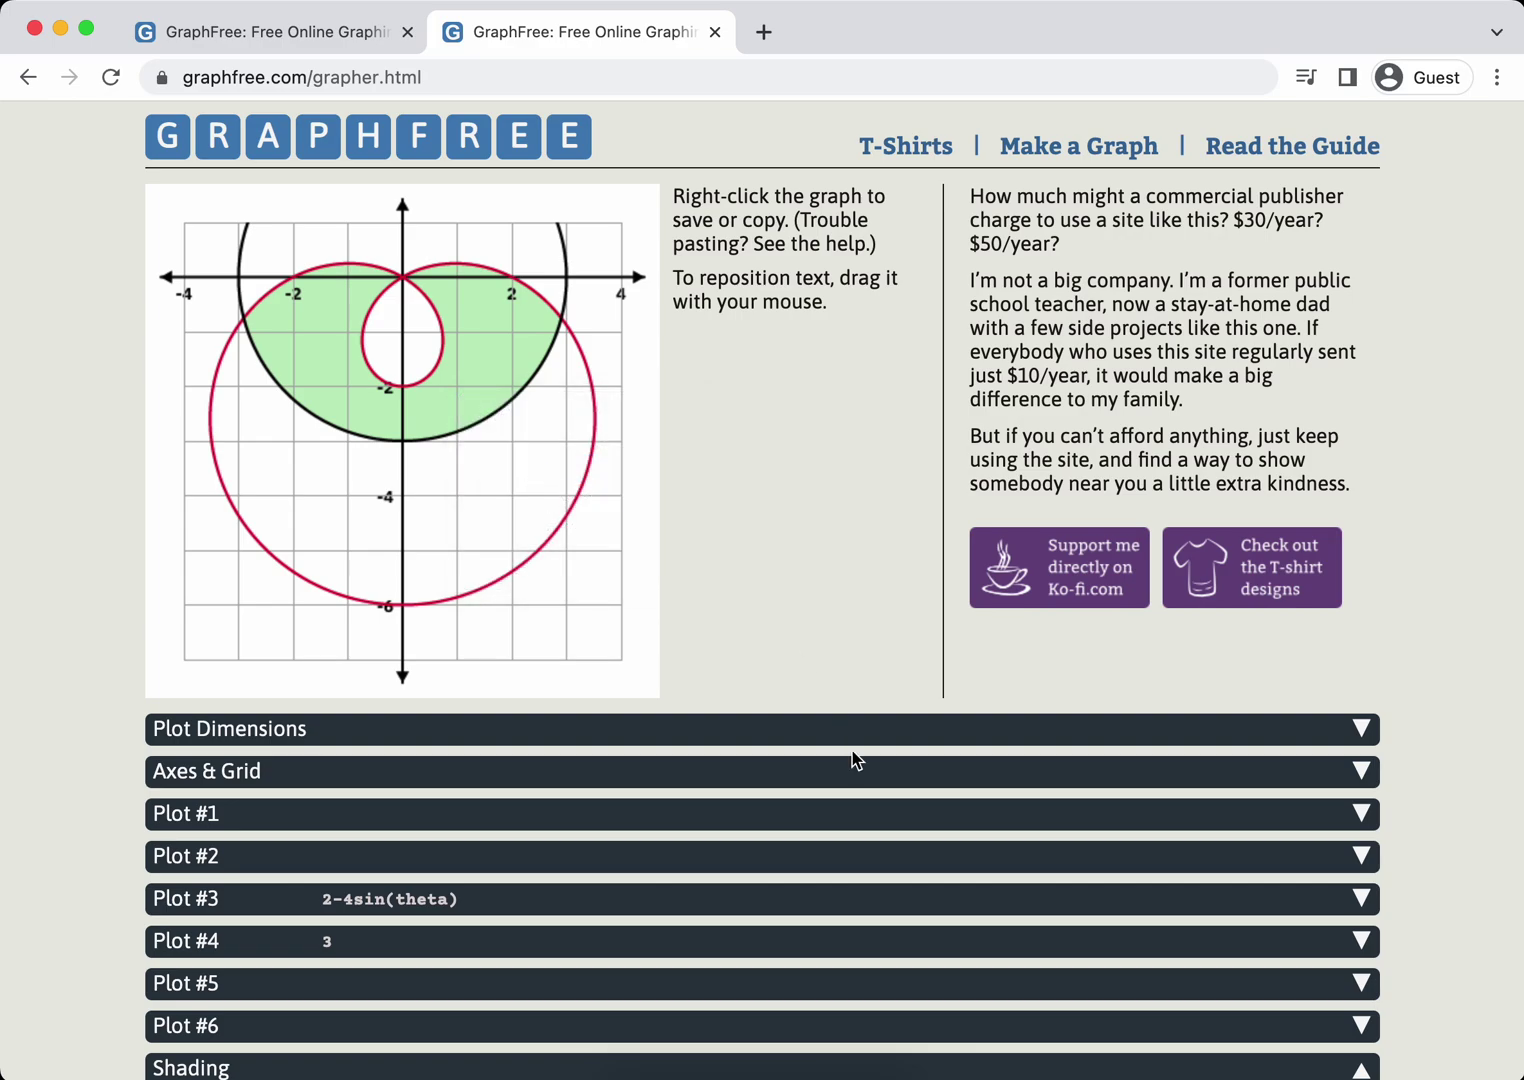
- Paste the graph into a new blank Word document, add a line below, and return to GraphFree
left_click(782, 1058)
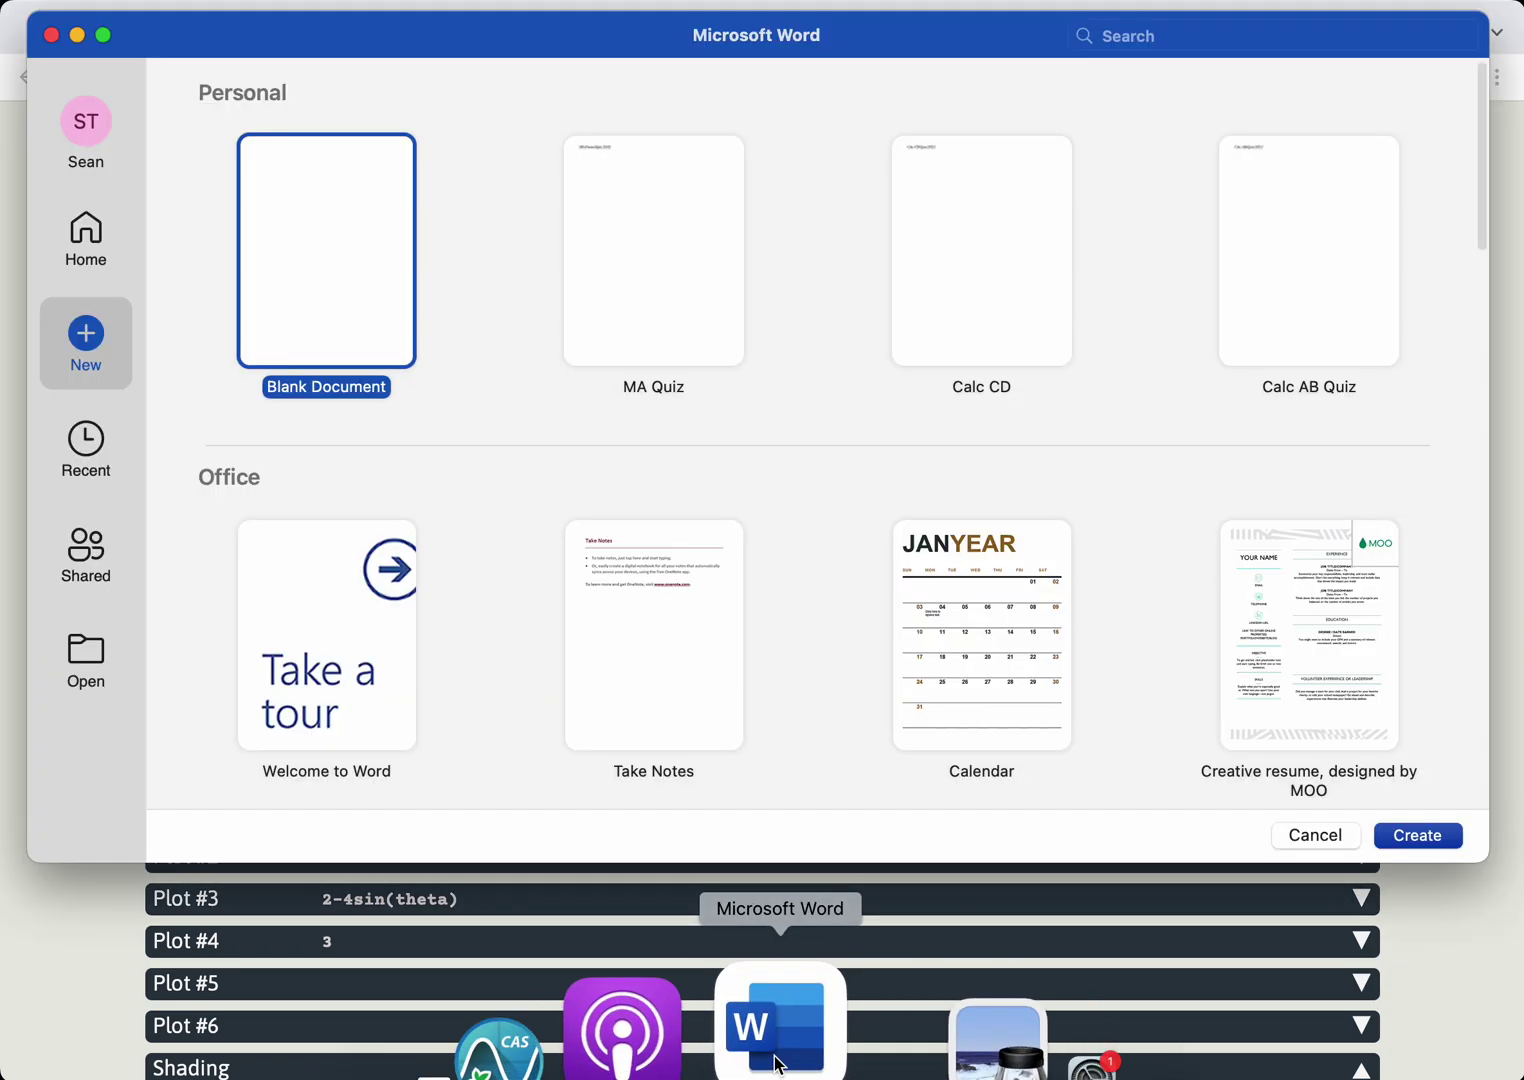
double_click(321, 276)
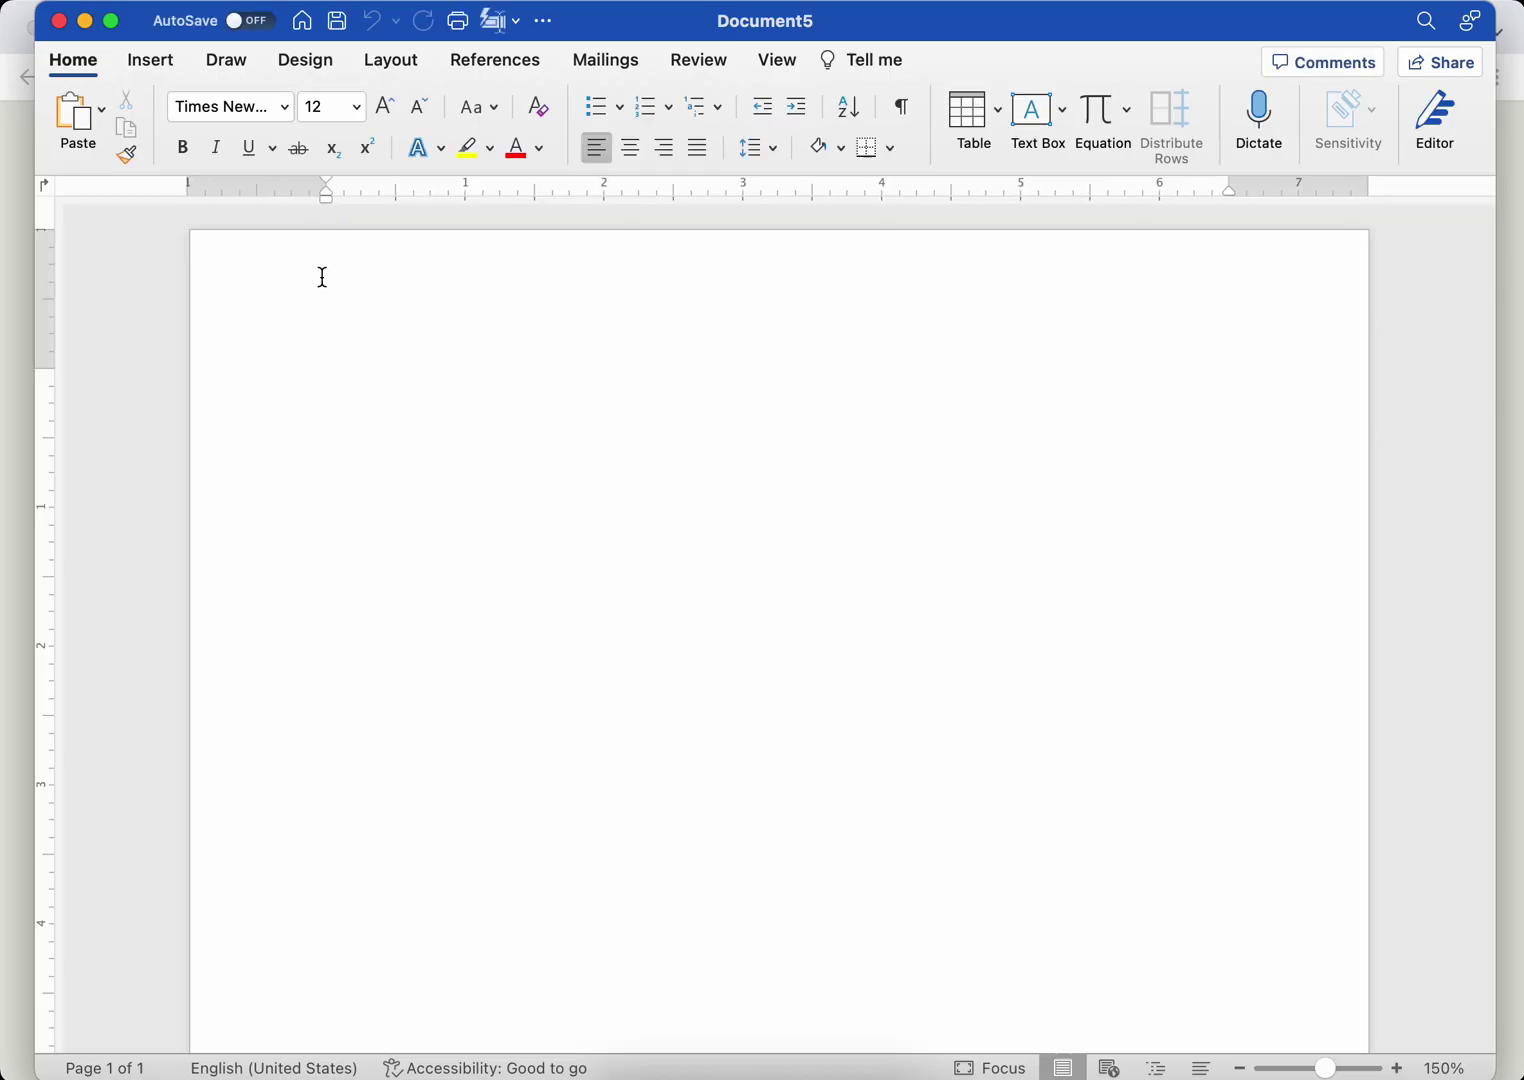
key("super+v")
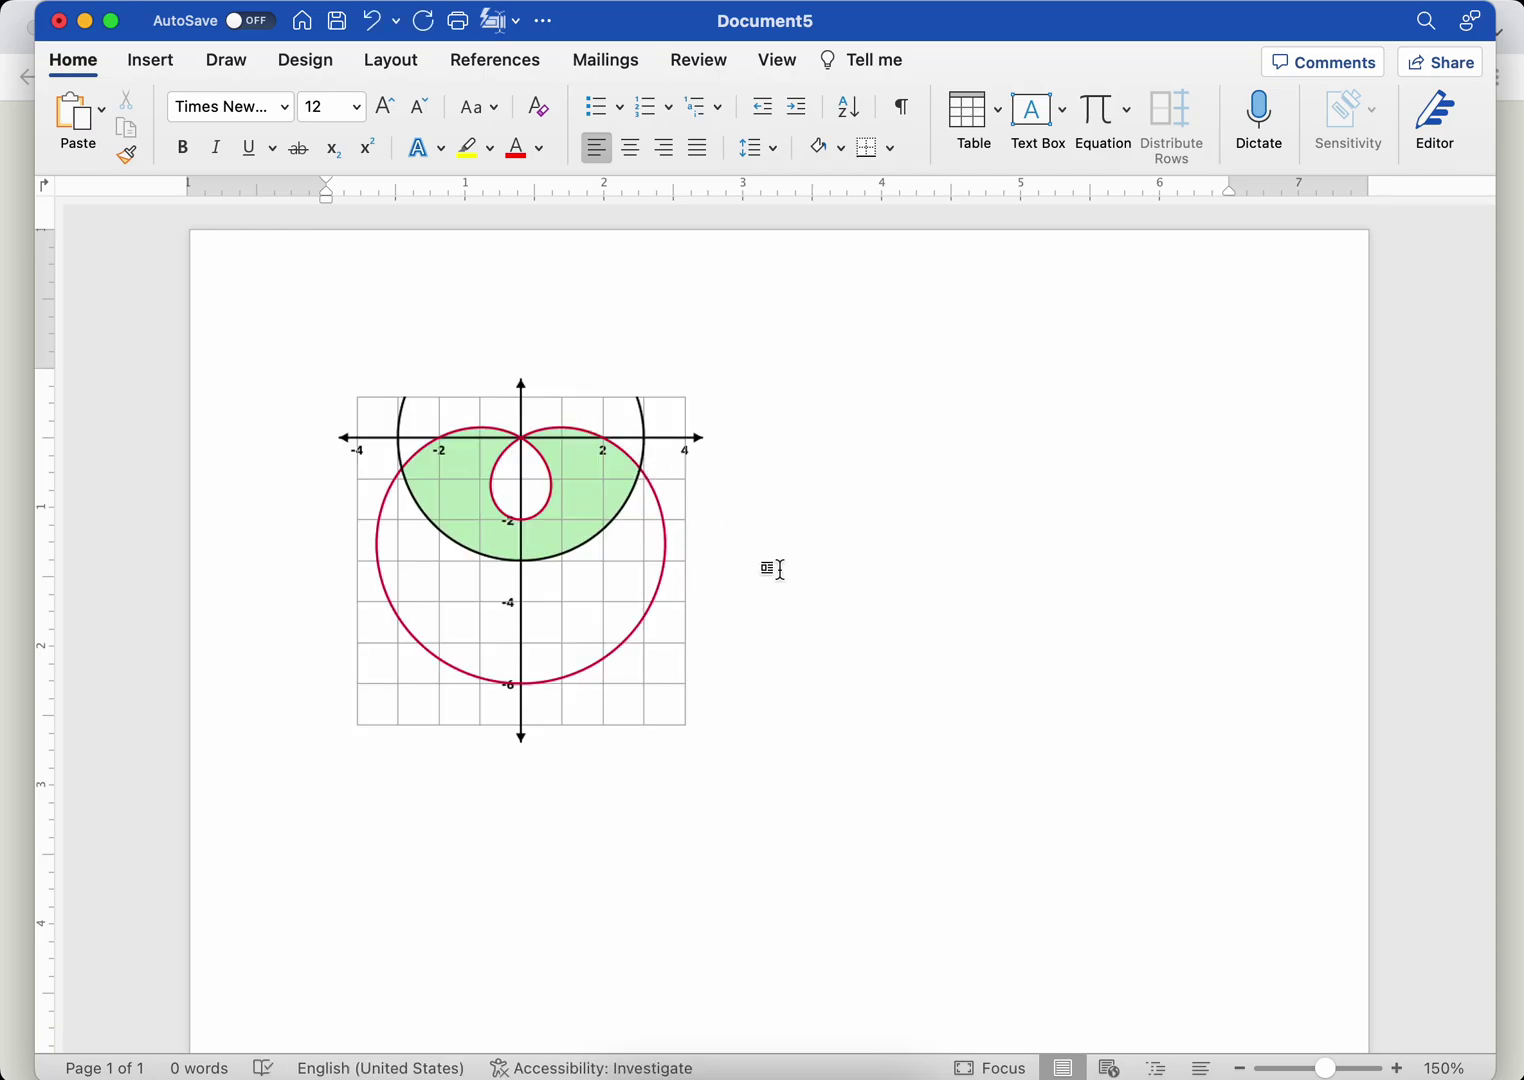
key("Return")
key("super+Tab")
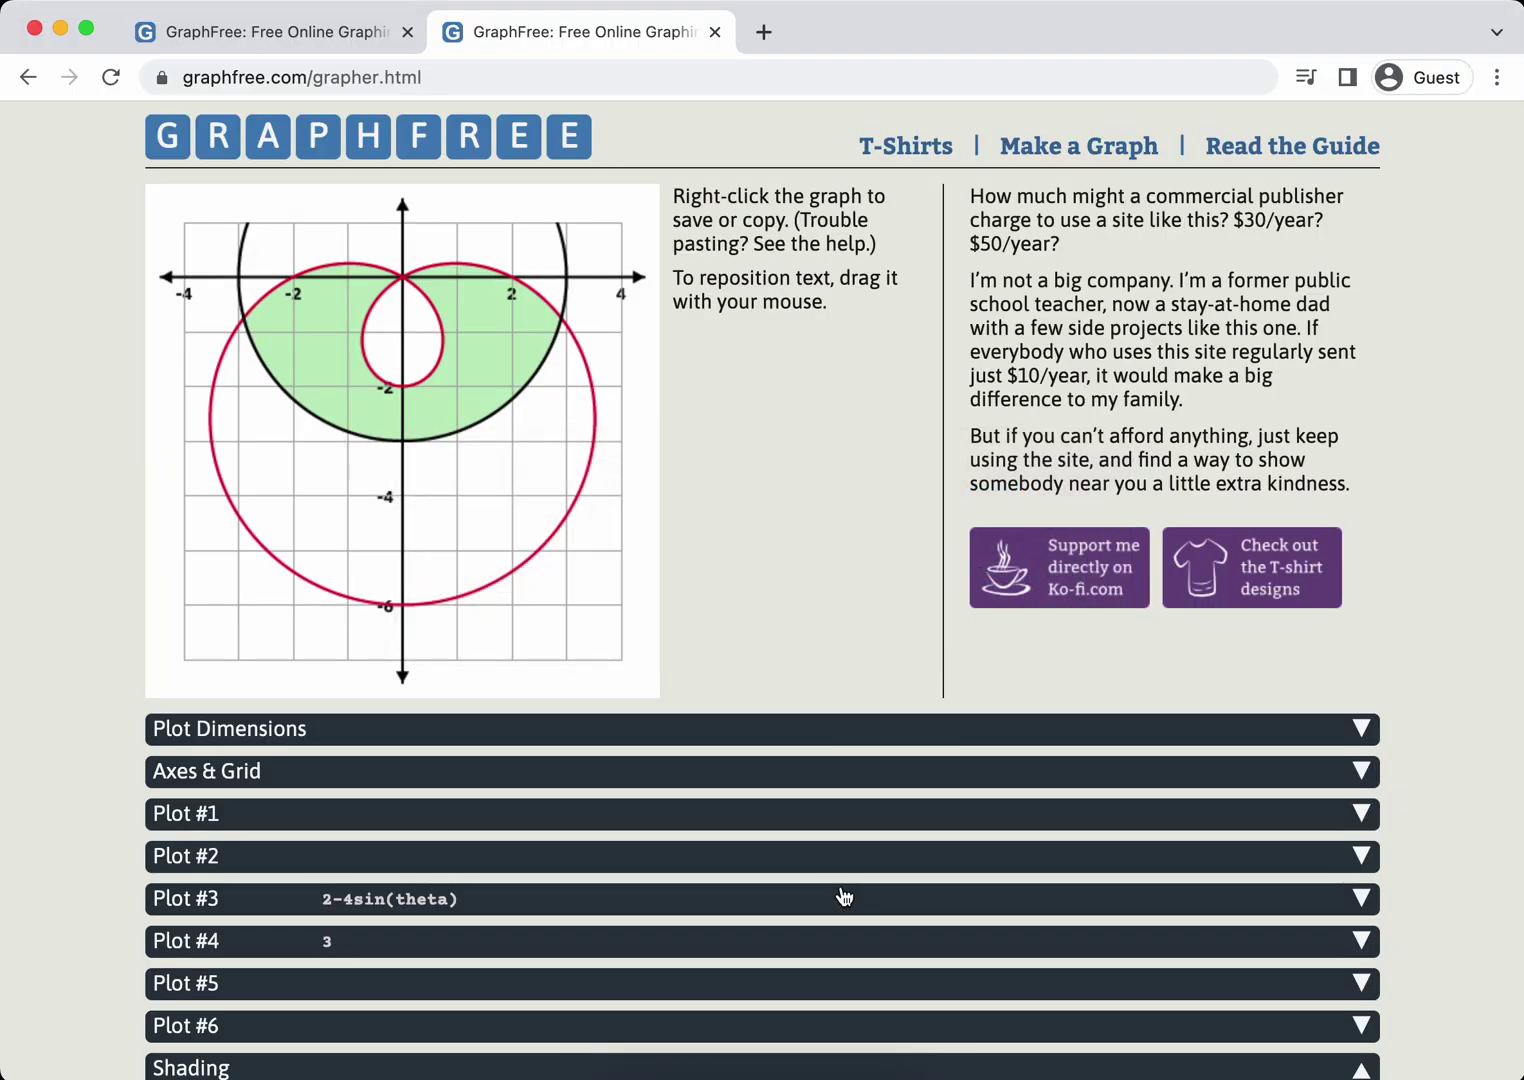
- Set the Background to Transparent again and copy the transparent graph image
scroll(675, 371, "down", 5)
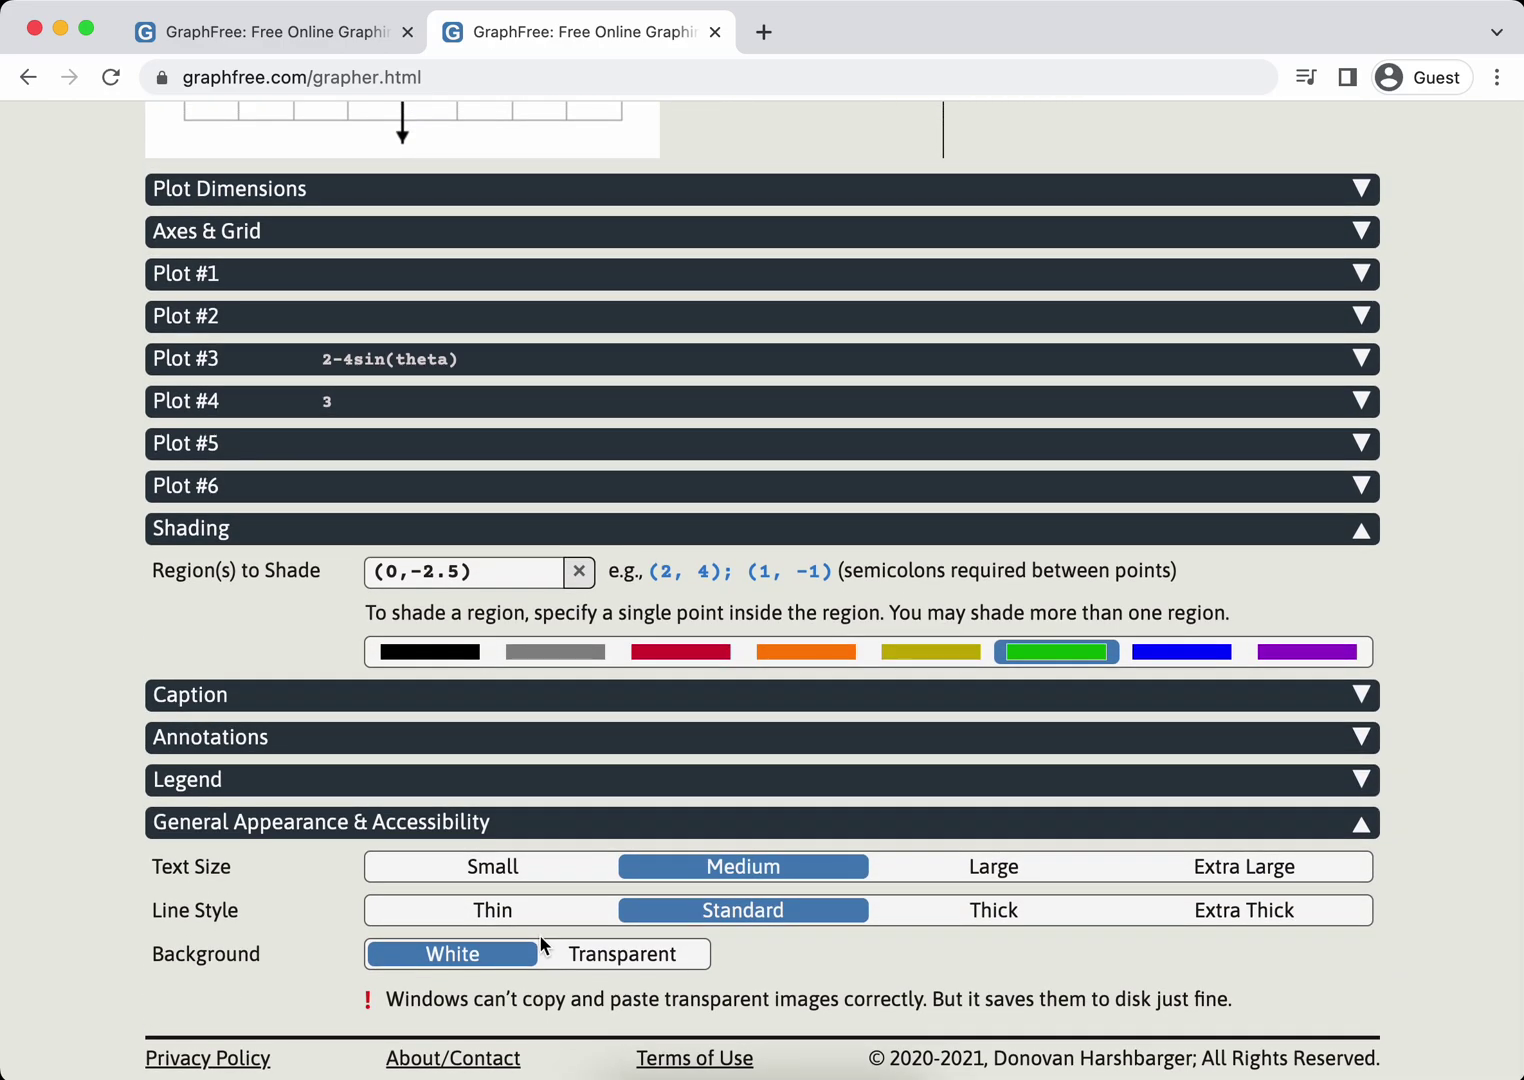
left_click(600, 955)
scroll(578, 782, "up", 5)
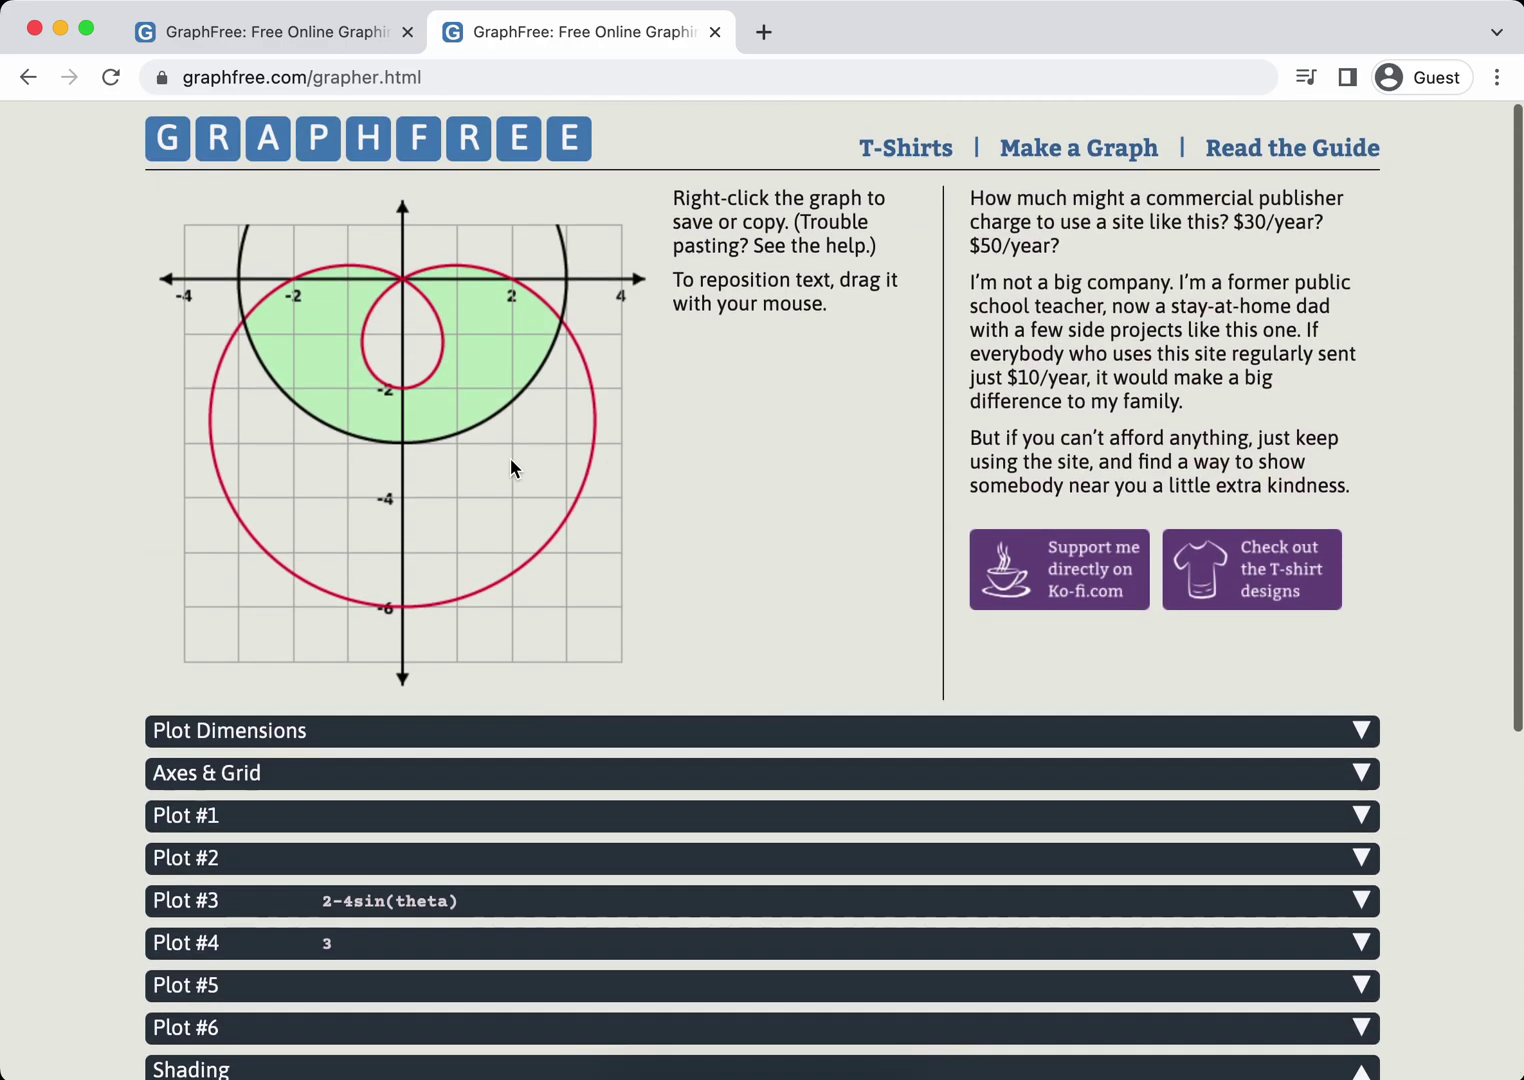
right_click(459, 434)
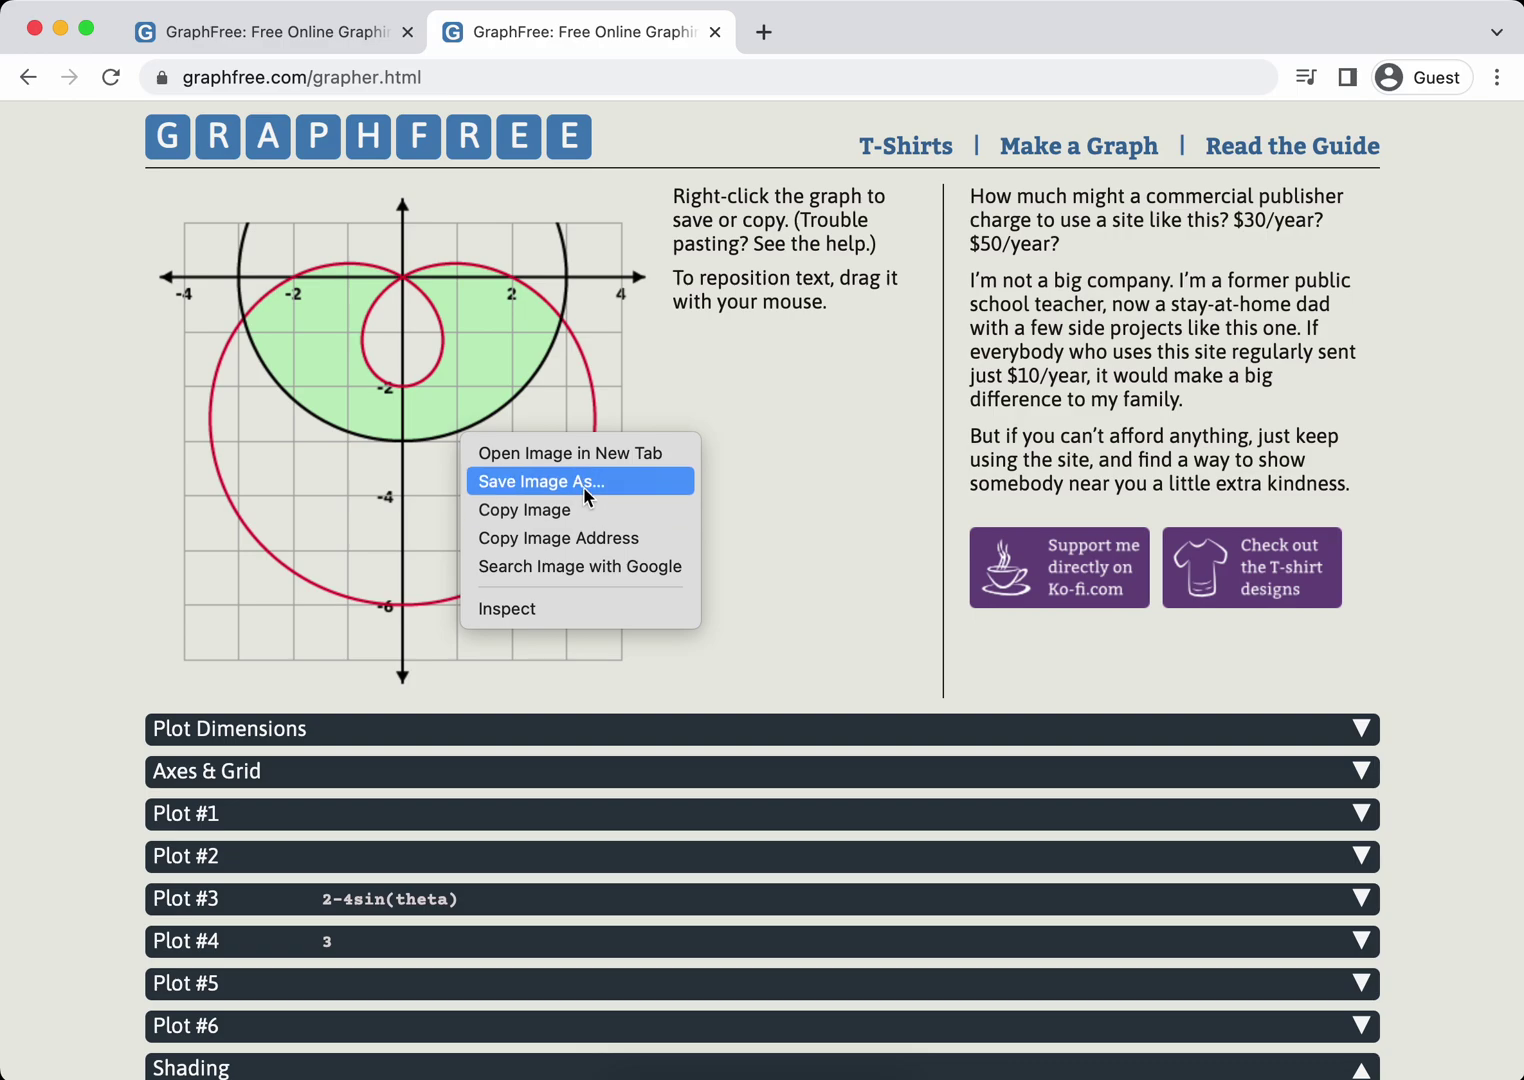
left_click(539, 511)
- Paste the transparent graph copy into Word below the white-background graph
key("super+Tab")
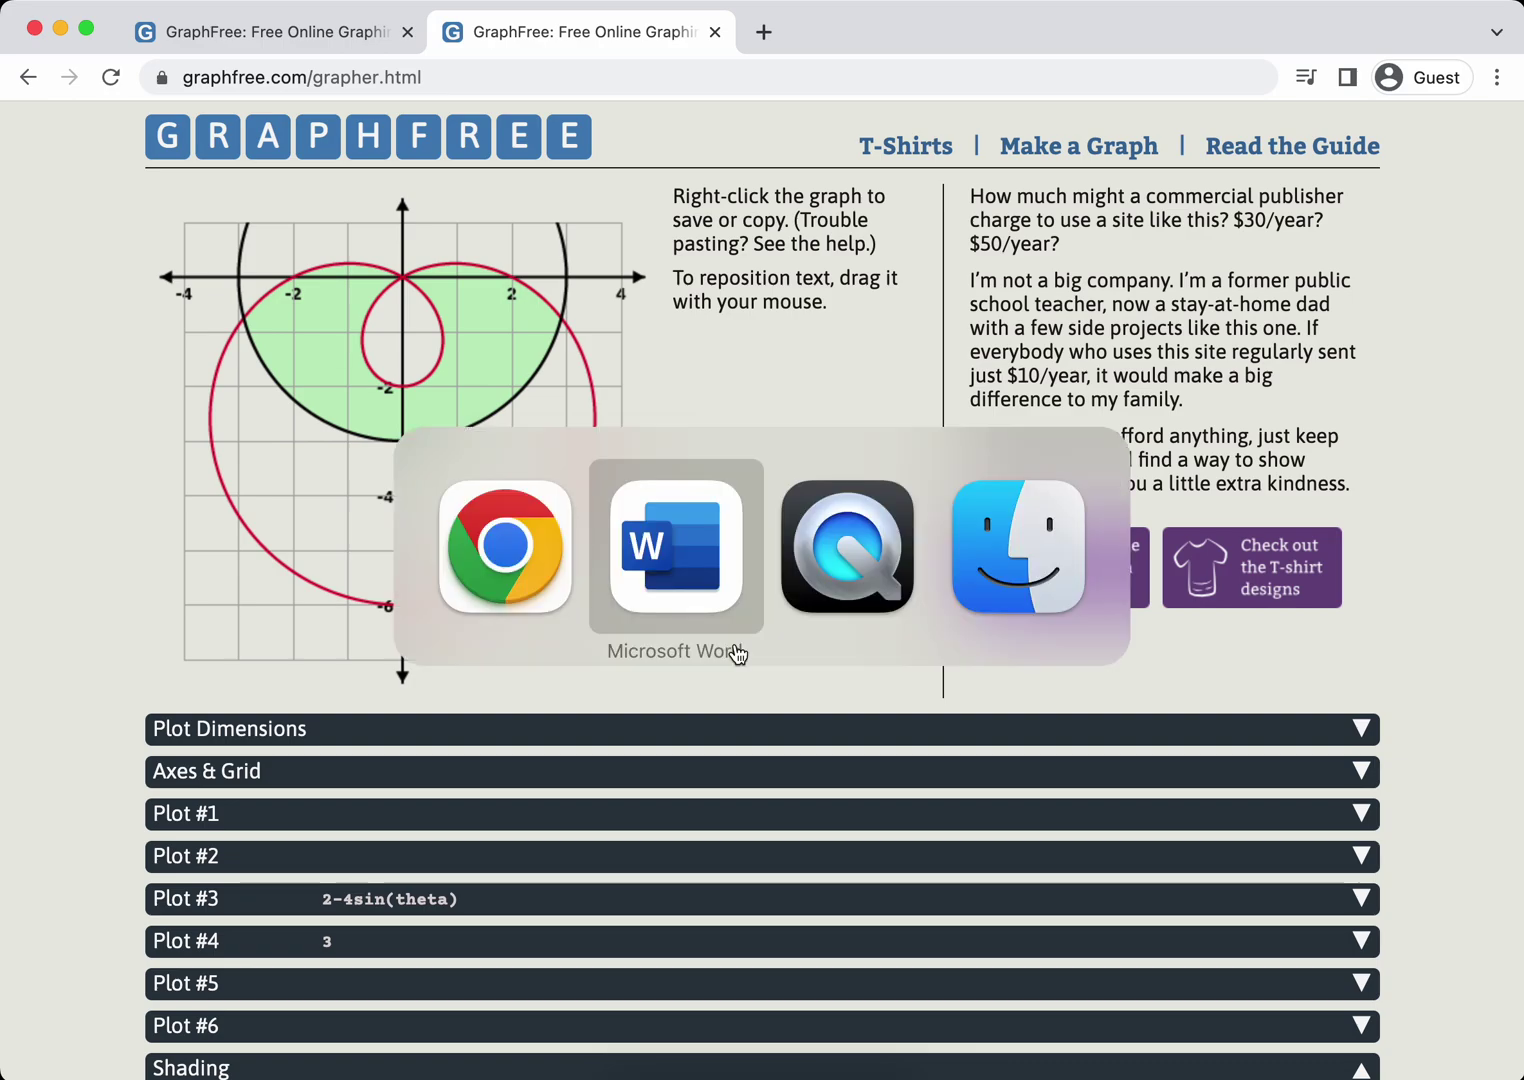
key("super+v")
key("super+v")
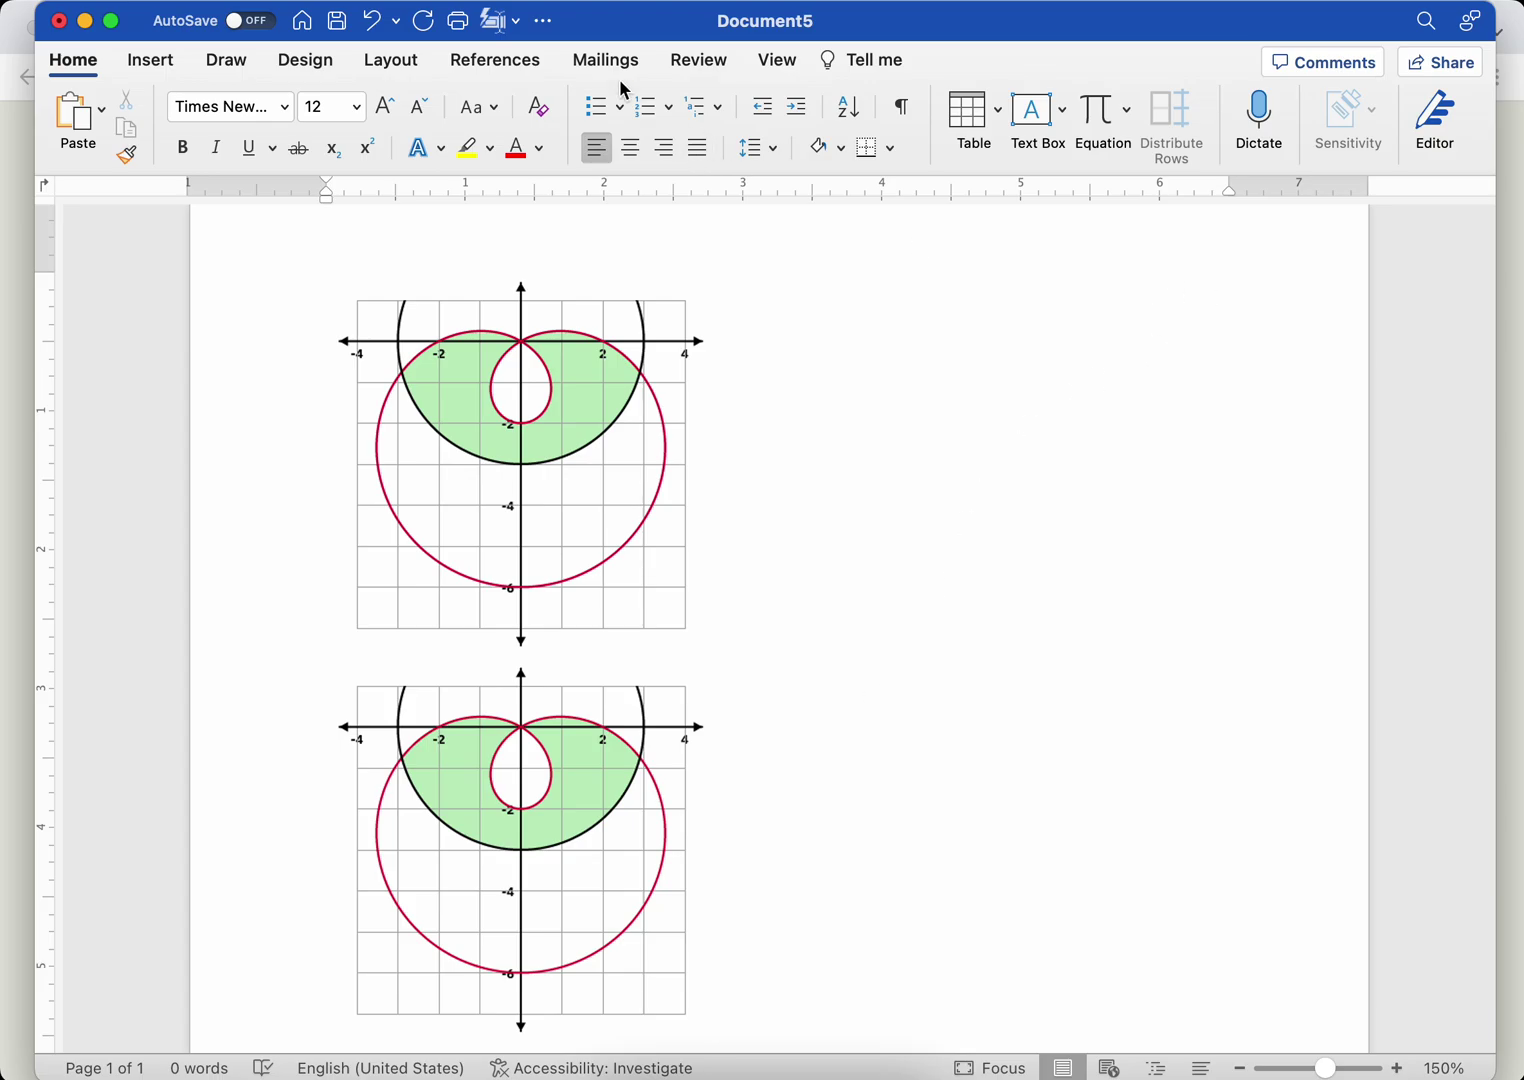
left_click(228, 62)
- Set the Word document's page colour to black to compare both graphs
left_click(291, 66)
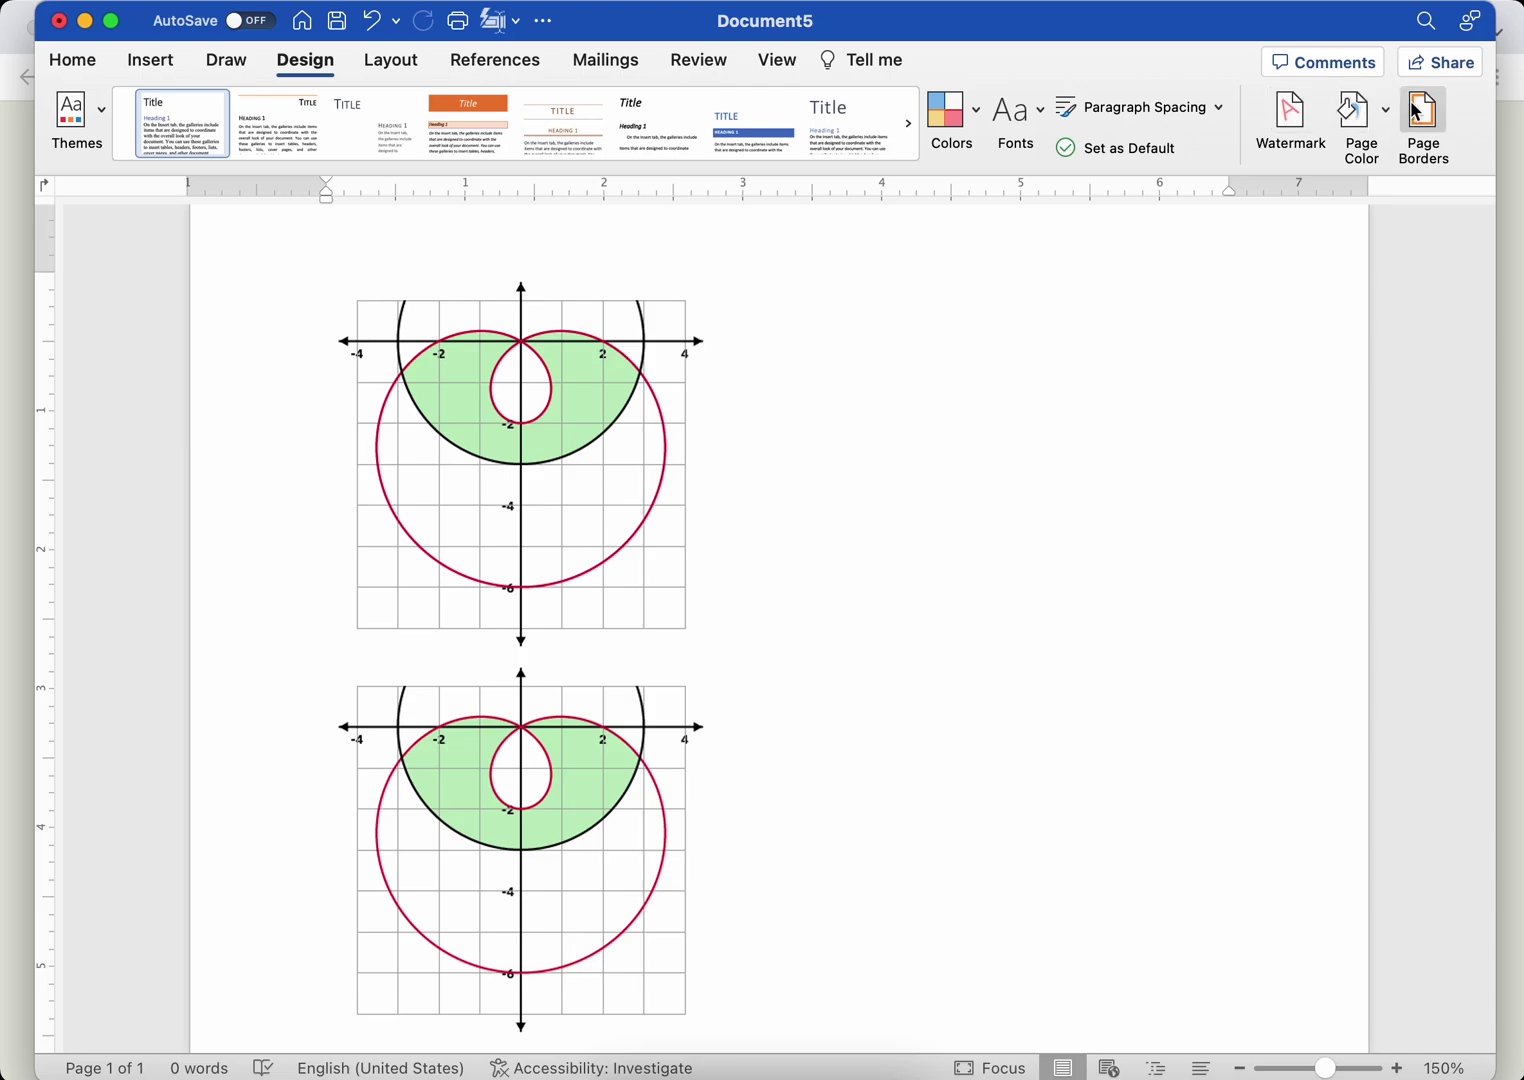
left_click(1383, 114)
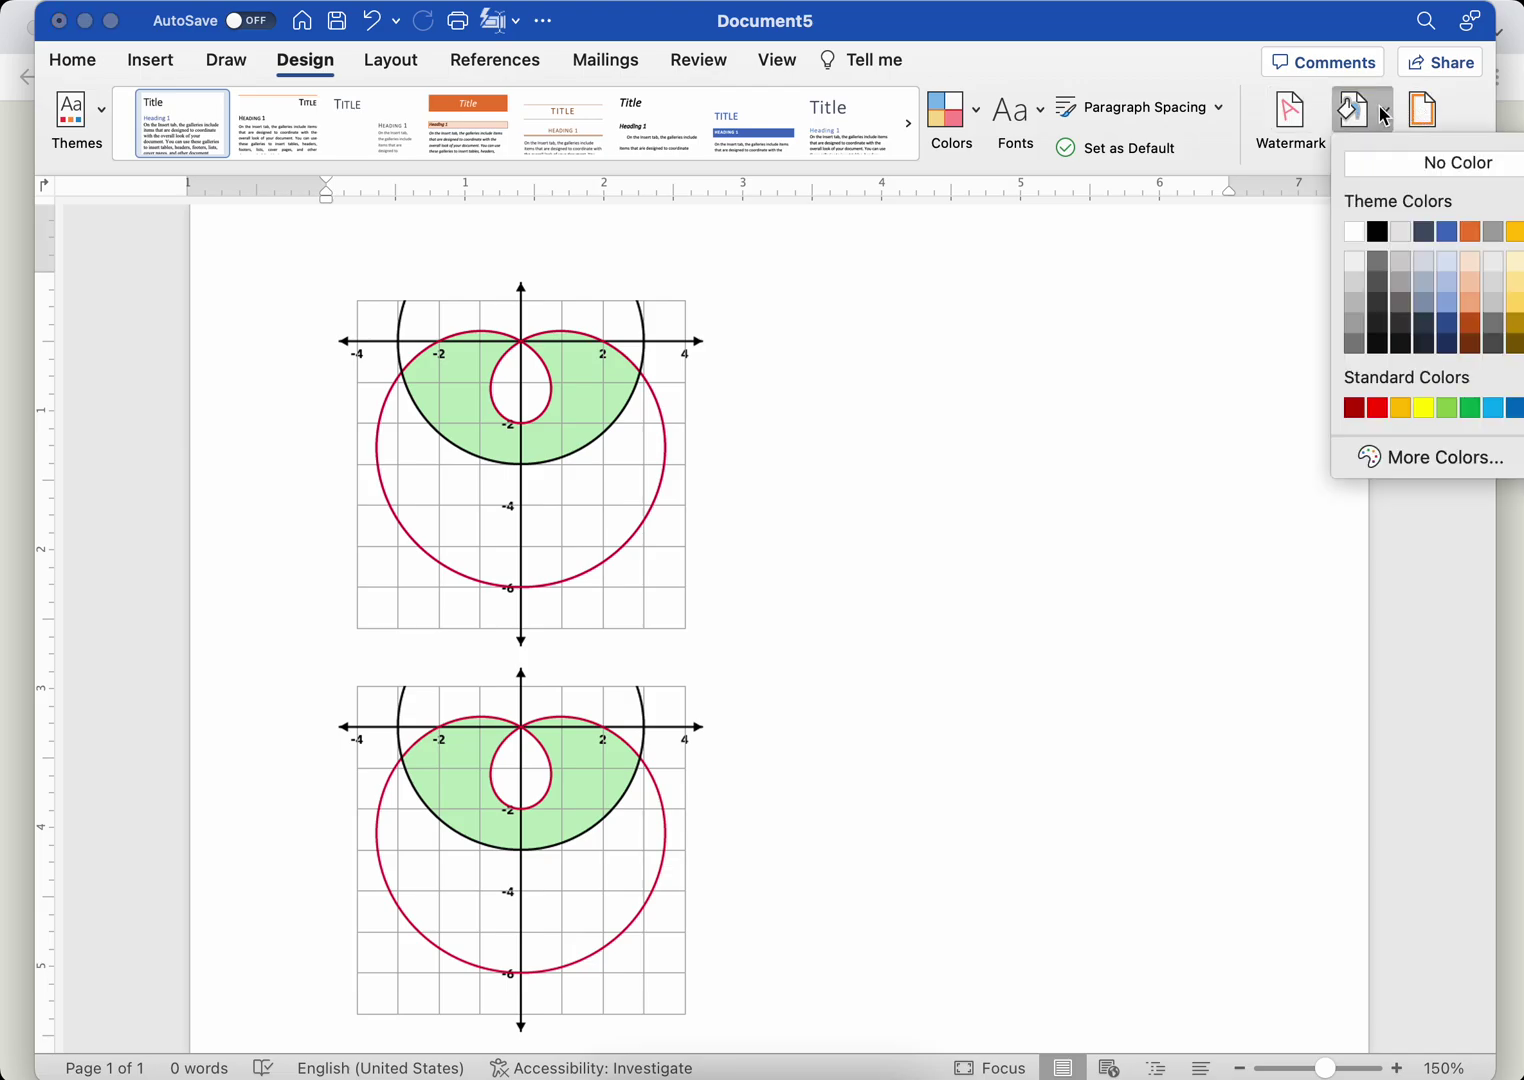
left_click(1377, 231)
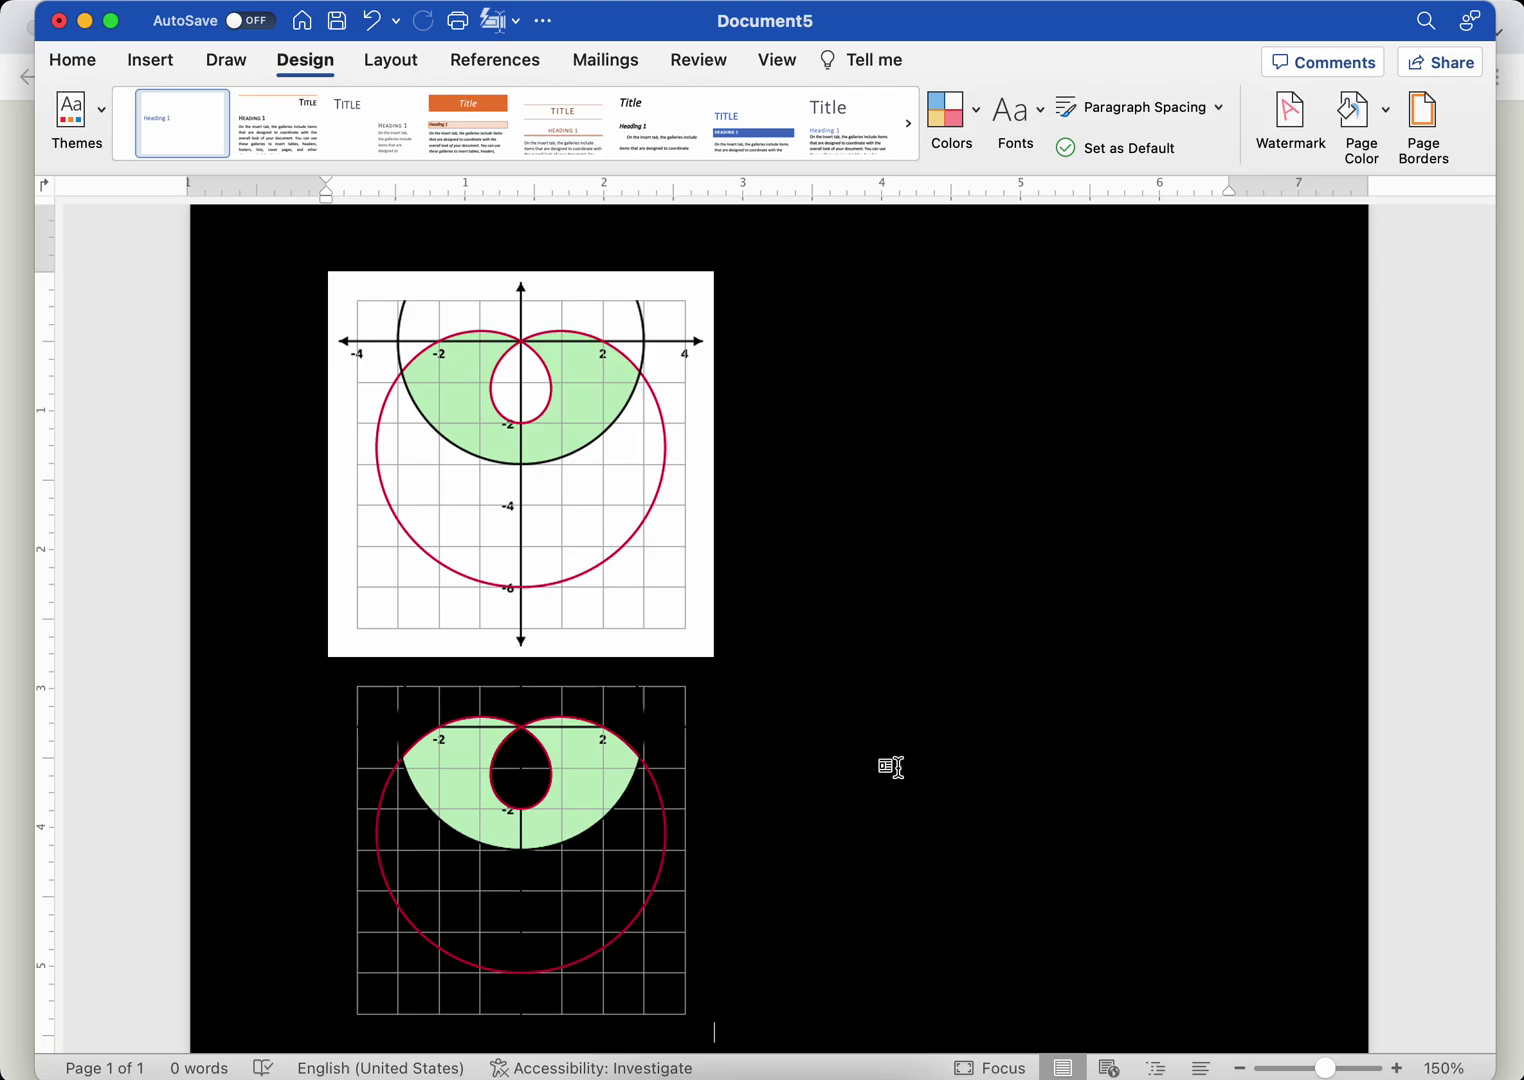
- Minimize the Word window to reveal GraphFree's limaçon and circle graph page
left_click(86, 21)
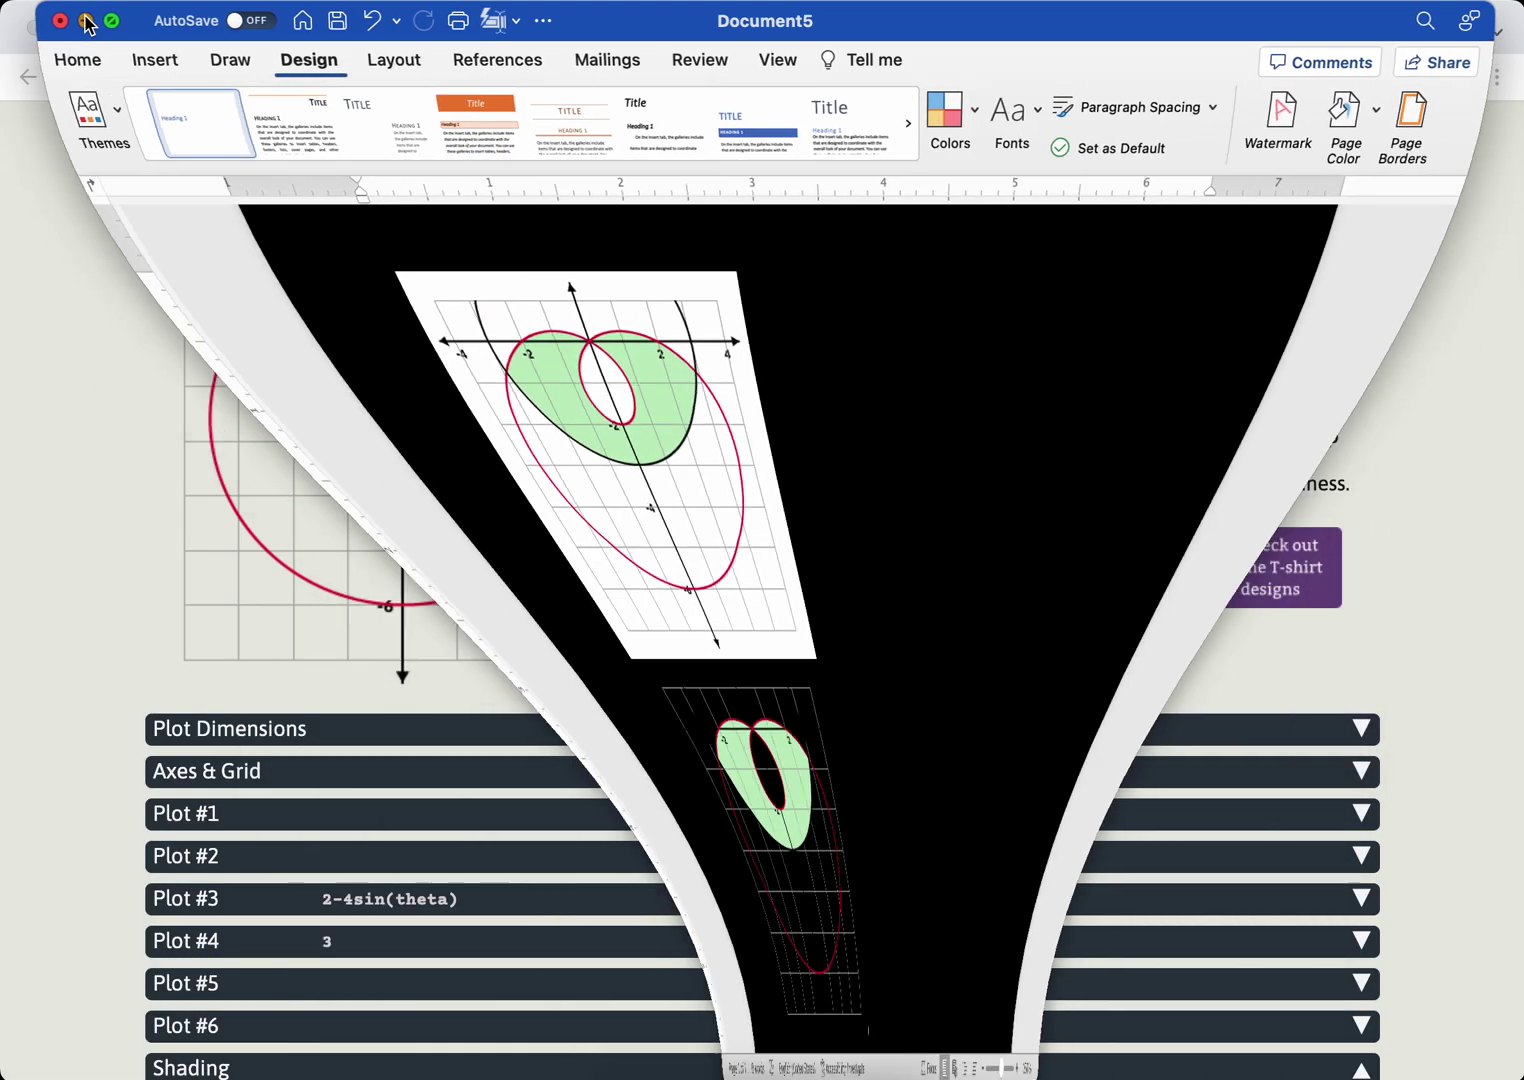